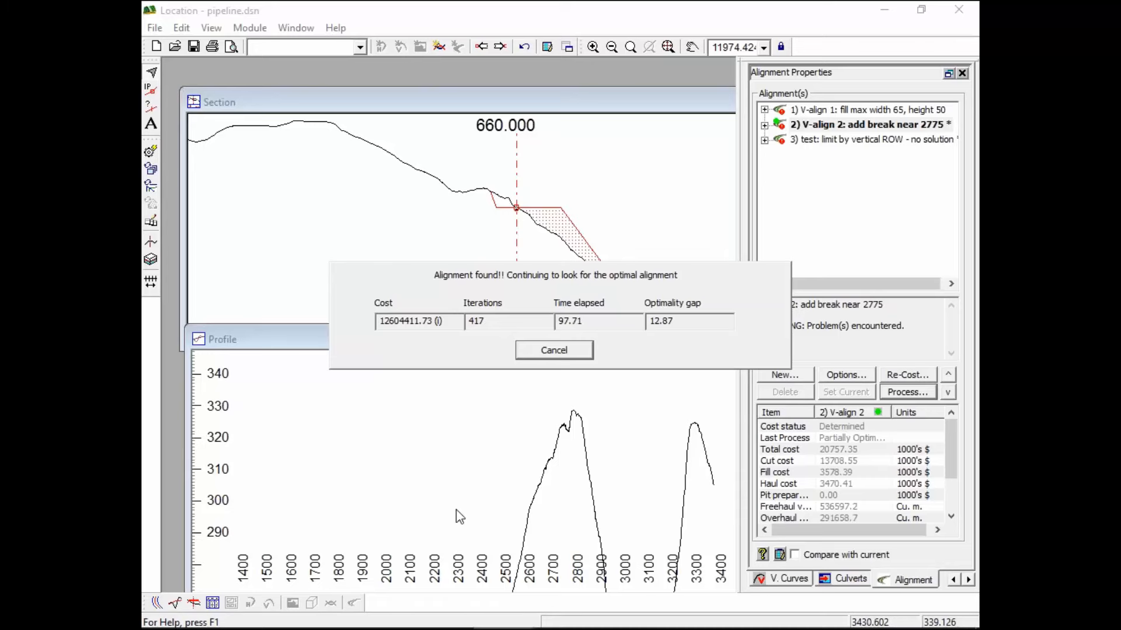
# Let the V-align 2 optimizer keep iterating toward the optimum, past 439 iterations at a 12.87 gap
pyautogui.moveTo(542, 628)
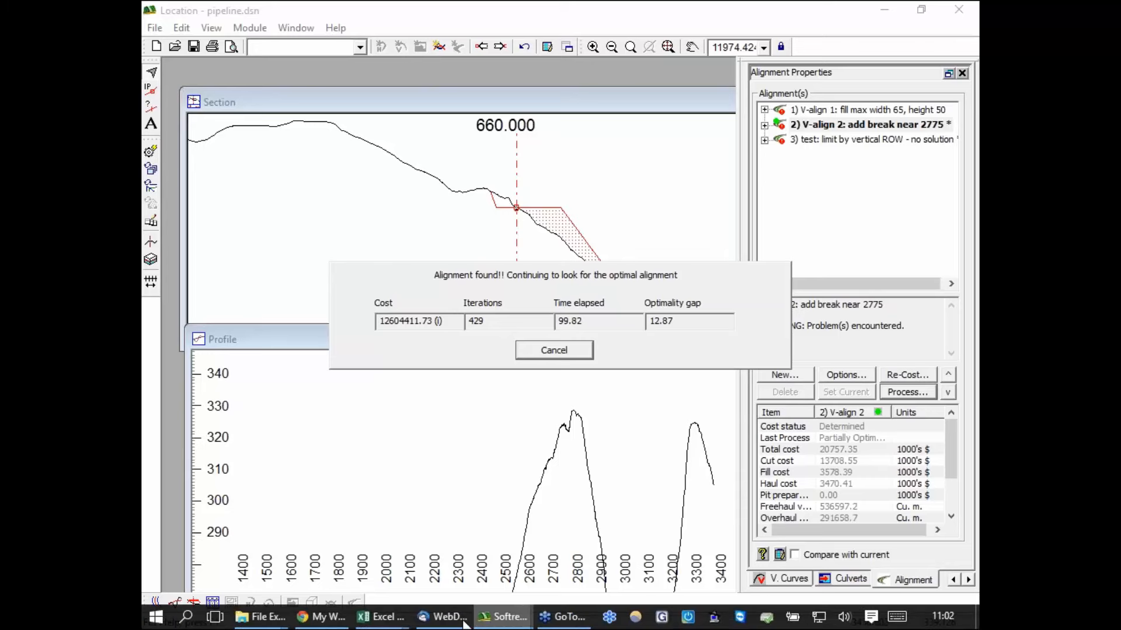
# Switch to the penstock3.dsn Location window with its optimized penstock alignment at 557.82 total cost
pyautogui.moveTo(502, 617)
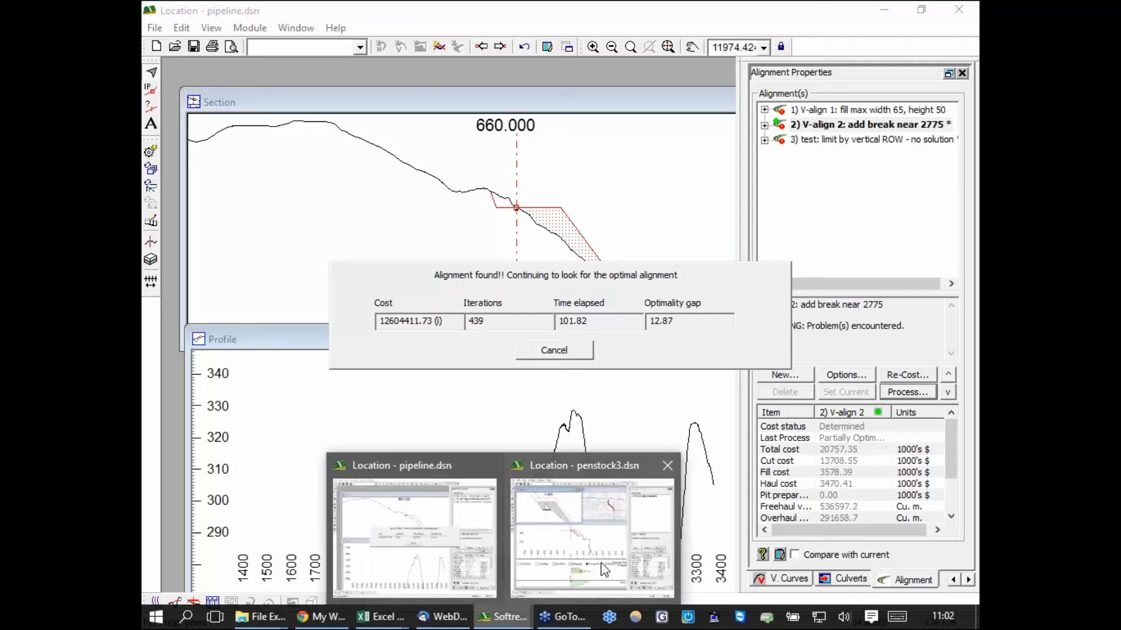
pyautogui.click(604, 569)
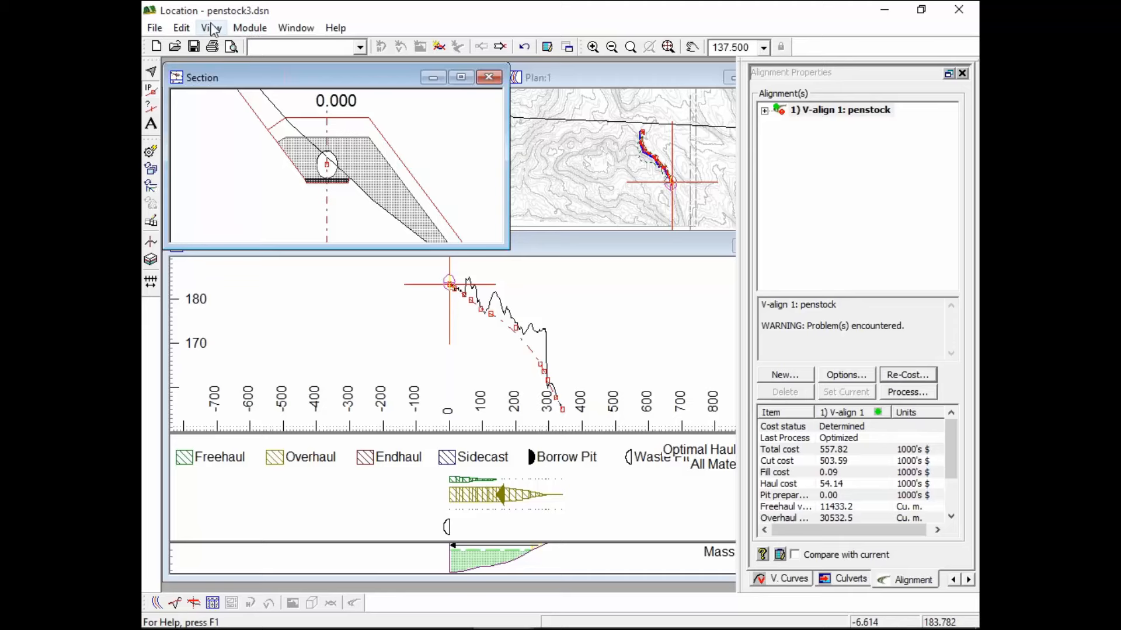
pyautogui.click(250, 27)
# In Location Setup, change the Slopes unit to Inclination decimal deg (-90 to 90) and apply it
pyautogui.click(181, 90)
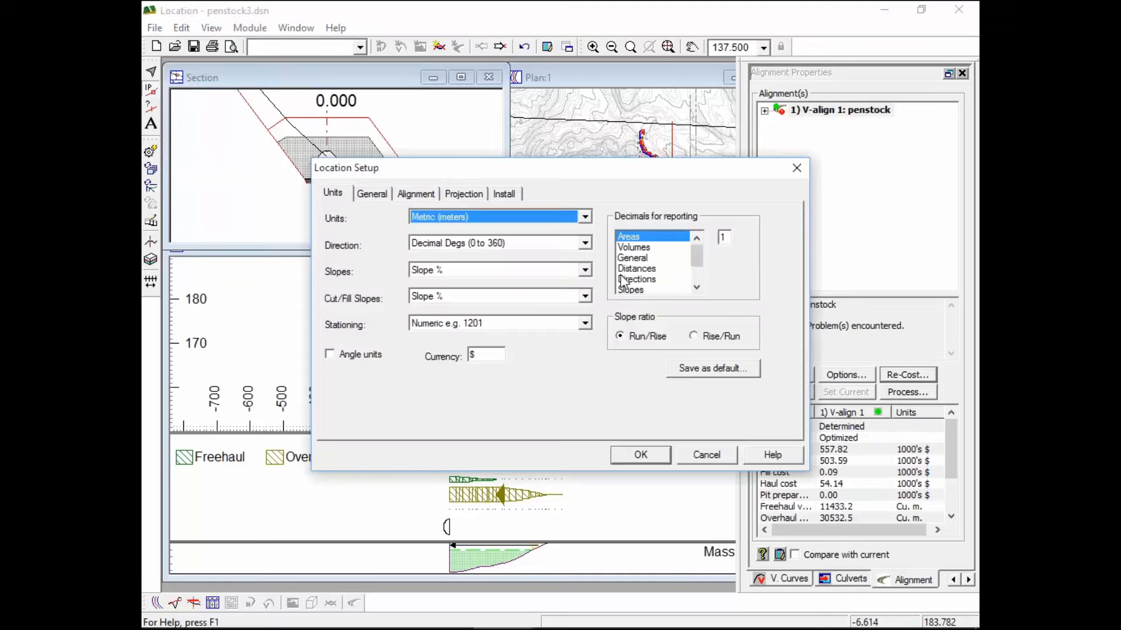
pyautogui.click(584, 270)
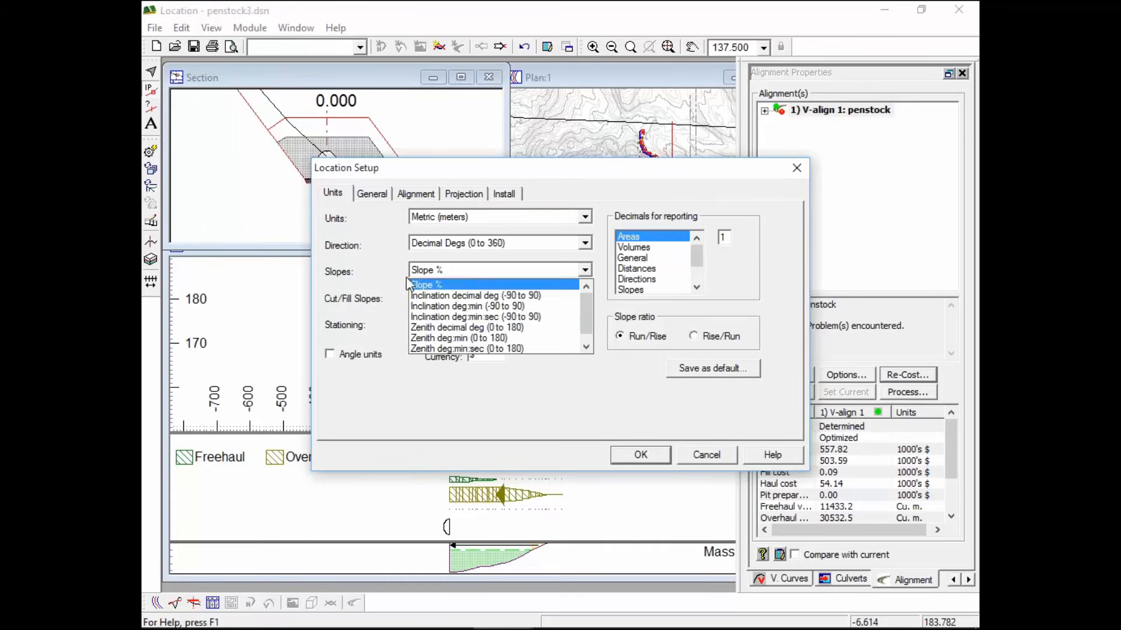
pyautogui.click(464, 296)
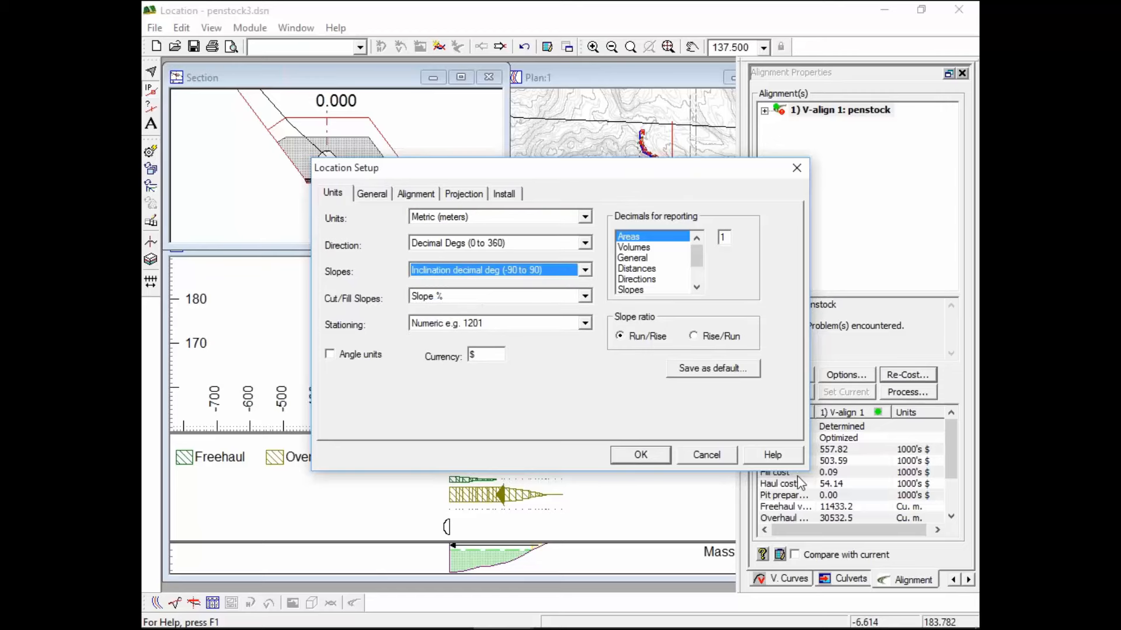
pyautogui.click(640, 455)
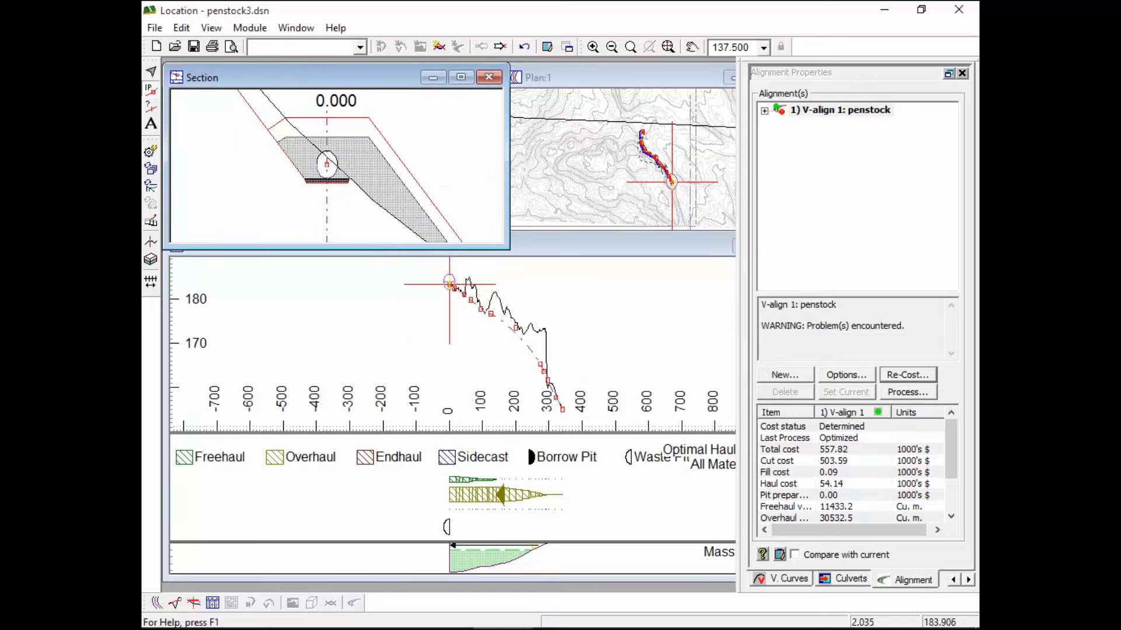
pyautogui.click(291, 29)
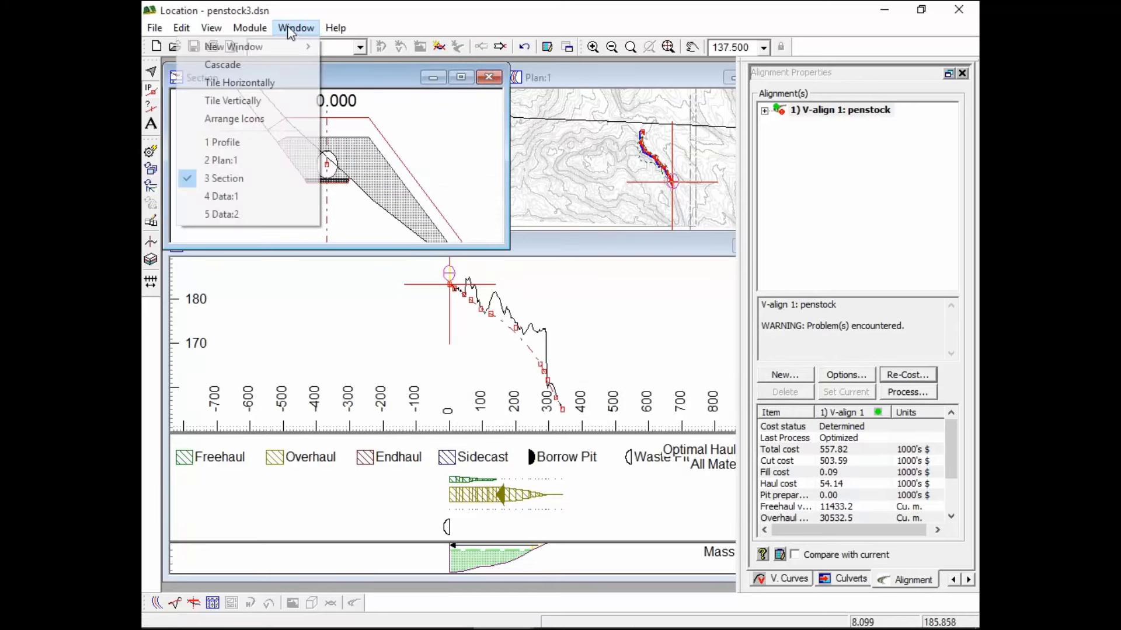
pyautogui.click(252, 200)
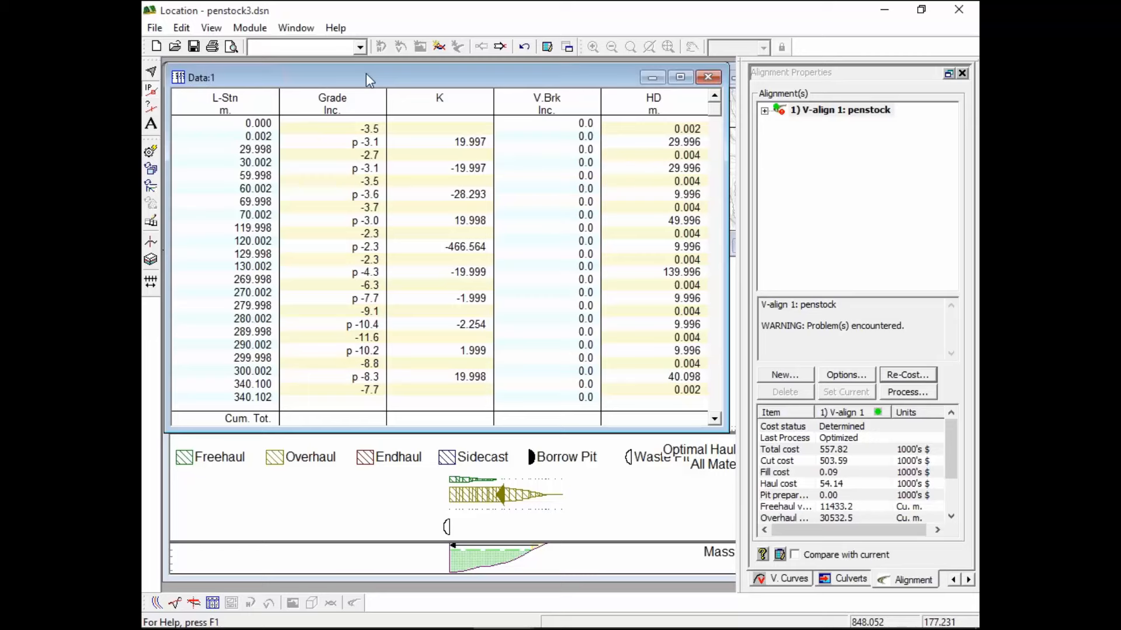
pyautogui.click(715, 392)
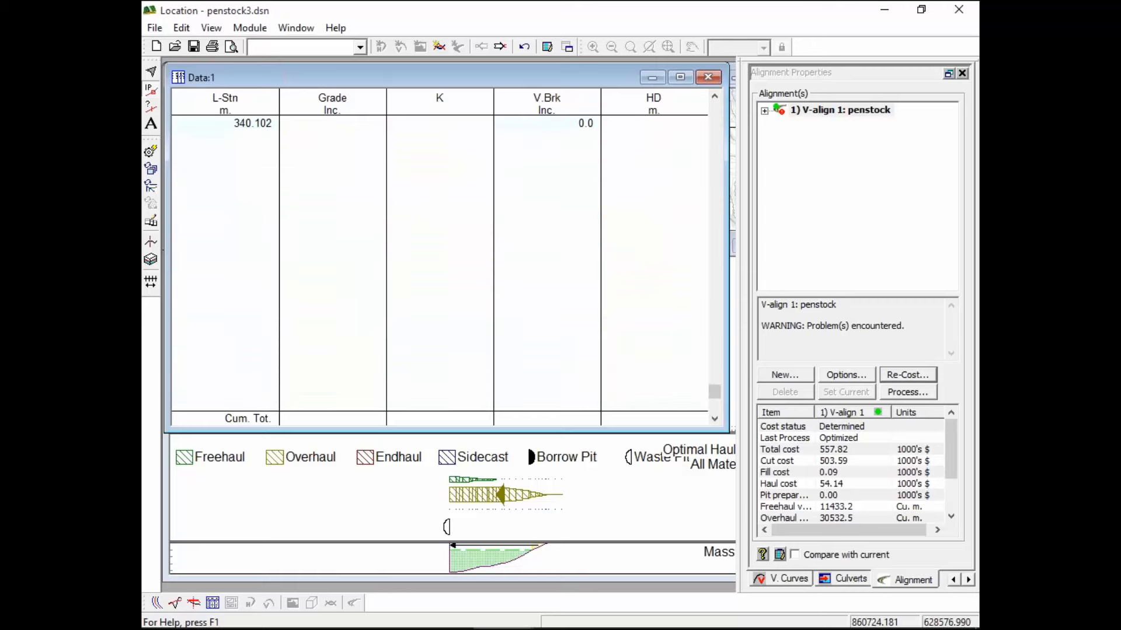
pyautogui.click(716, 127)
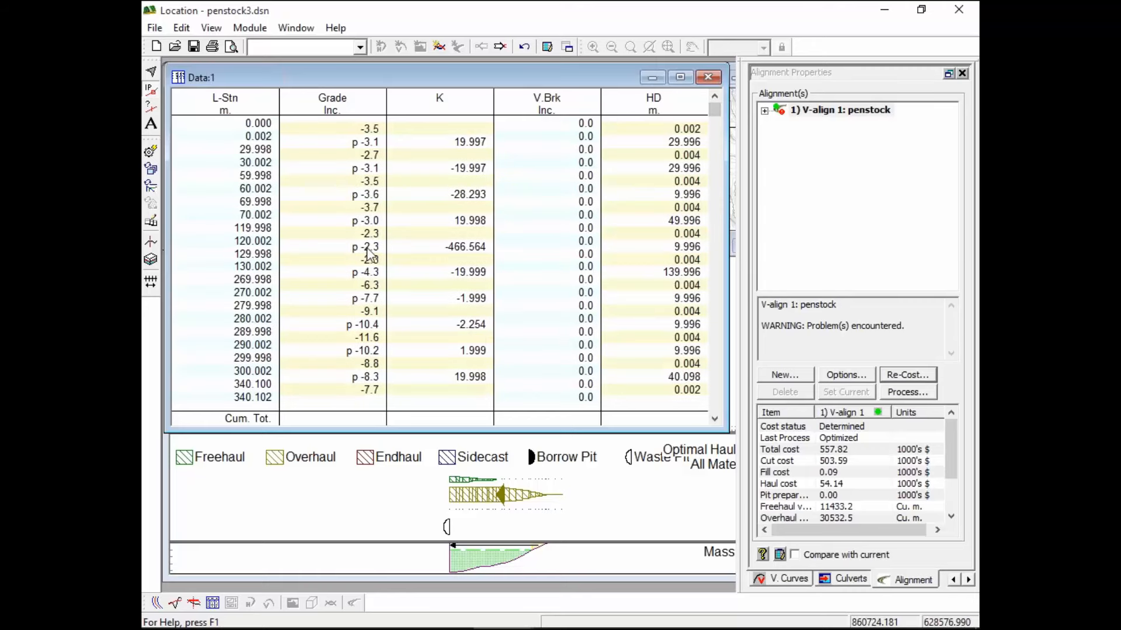
pyautogui.scroll(-2, 370, 254)
pyautogui.scroll(2, 370, 254)
pyautogui.click(652, 77)
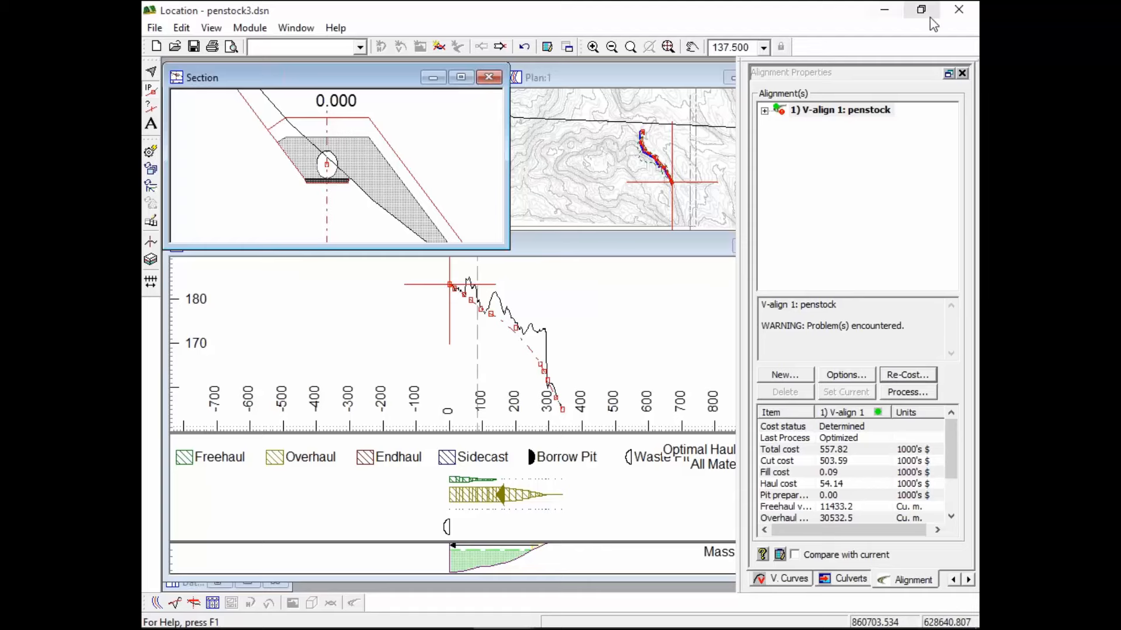
# Minimize the penstock3 Location window and switch to the empty Softree Terrain document
pyautogui.click(889, 11)
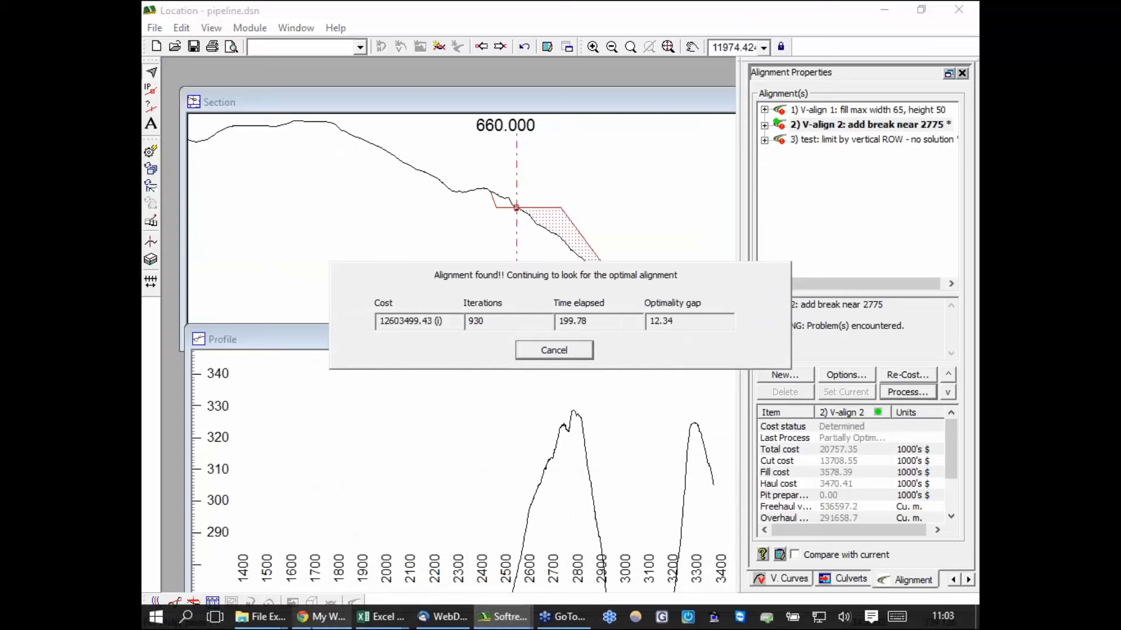
pyautogui.moveTo(261, 617)
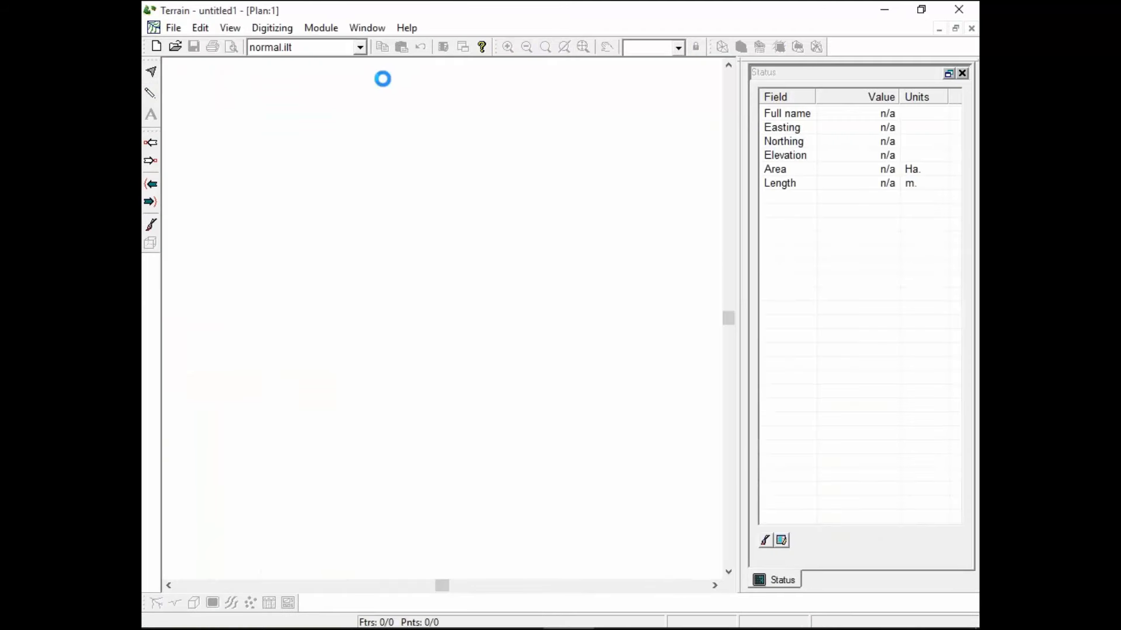
# Open the pipes.ter terrain file
pyautogui.click(174, 30)
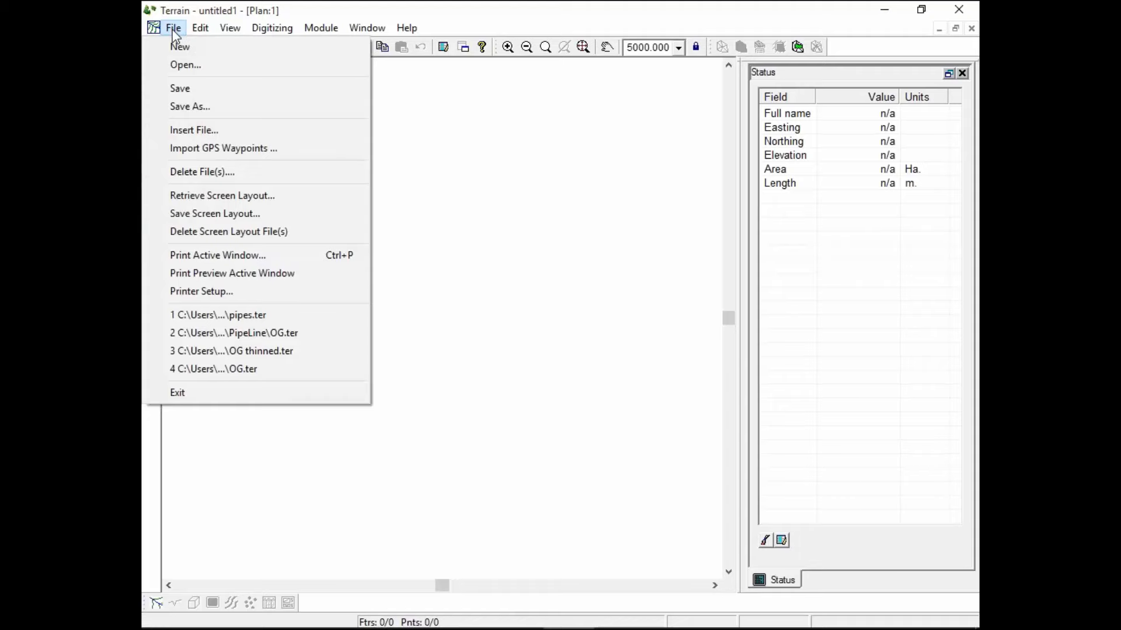
pyautogui.click(186, 66)
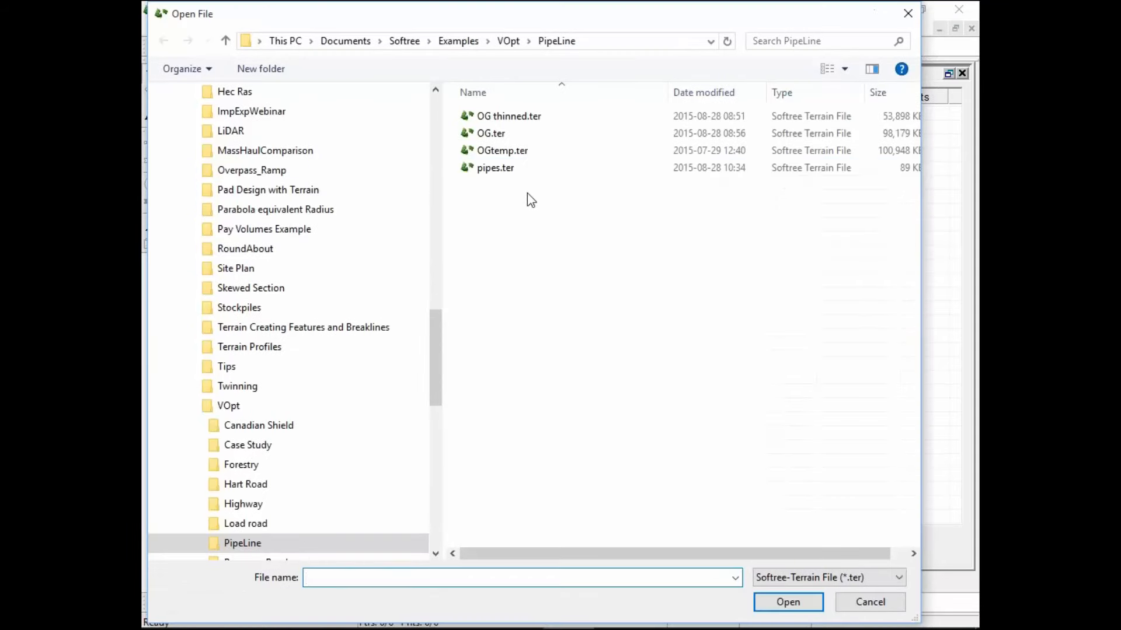
pyautogui.click(513, 168)
pyautogui.click(817, 602)
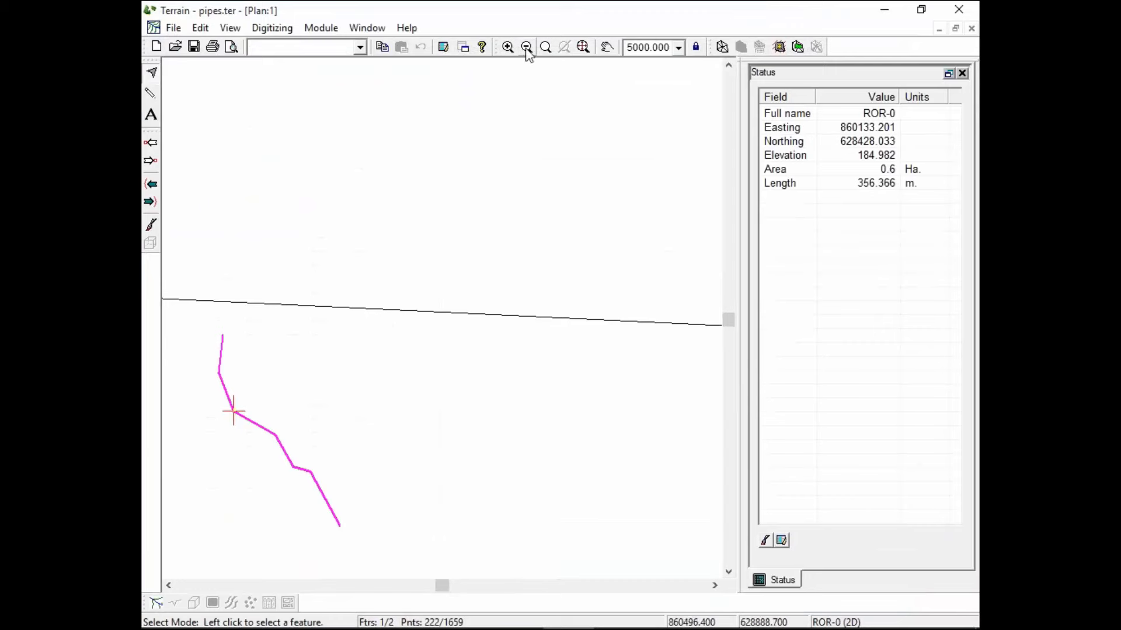
# Zoom to extents and select the pipeCL-0 pipe centreline, 3361.162 m long
pyautogui.click(582, 47)
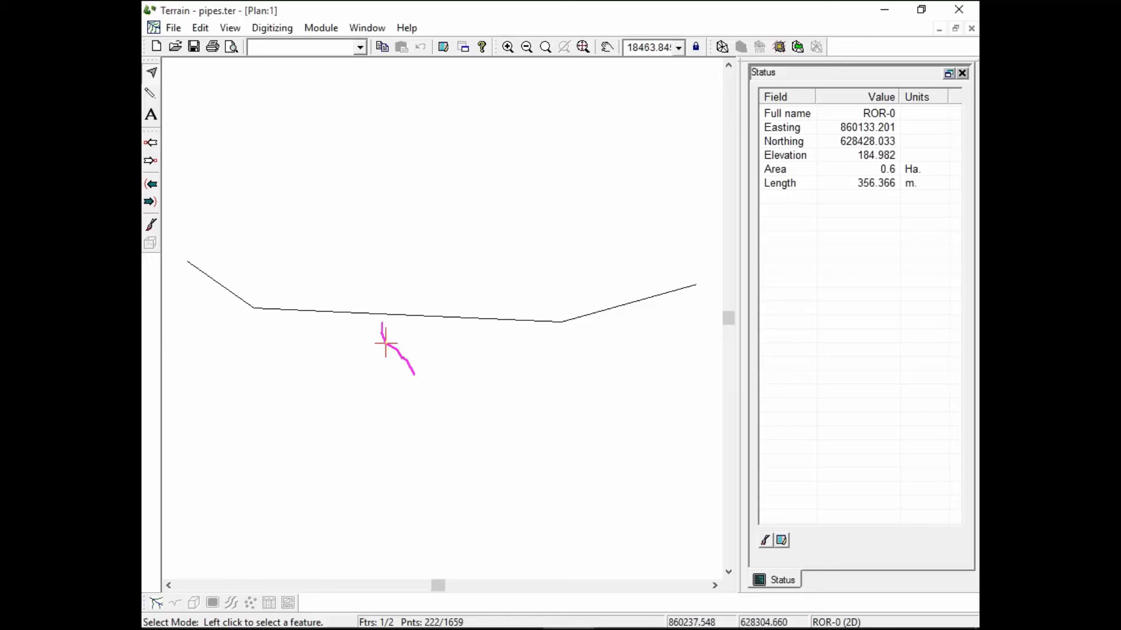
pyautogui.click(422, 317)
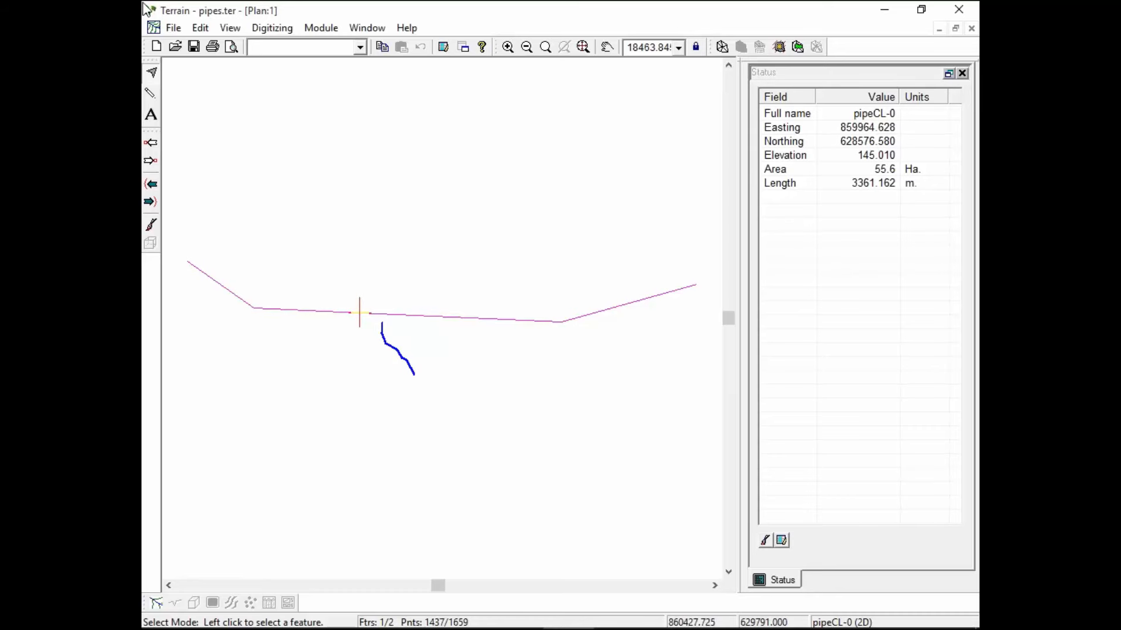
pyautogui.click(174, 28)
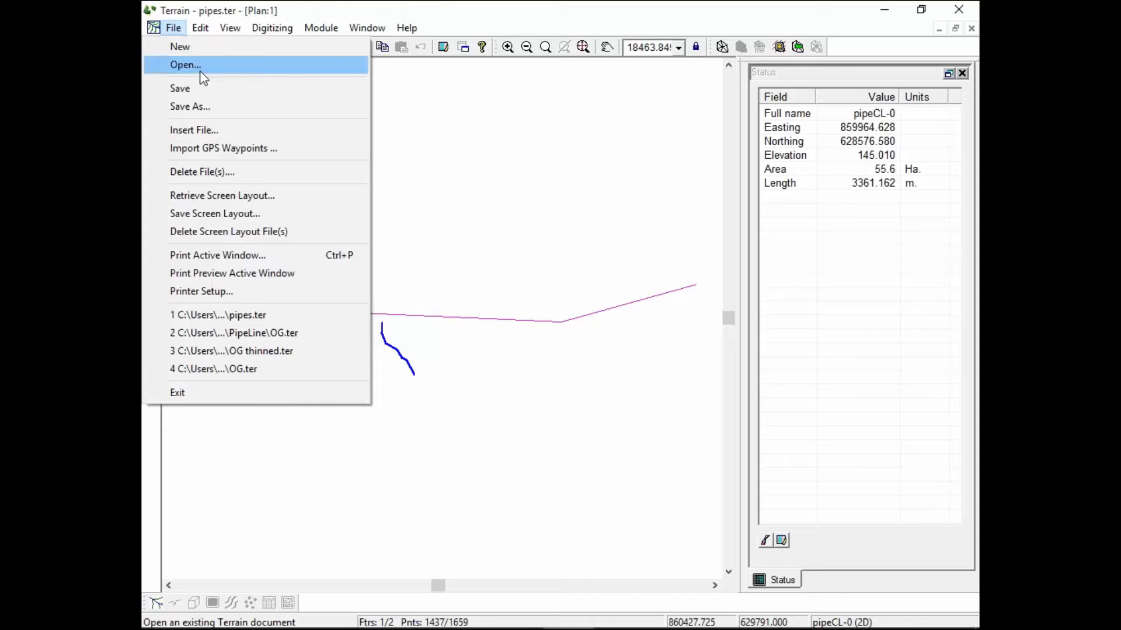
# Insert the LAS files tile1.las and tile2.las into pipes.ter
pyautogui.click(194, 129)
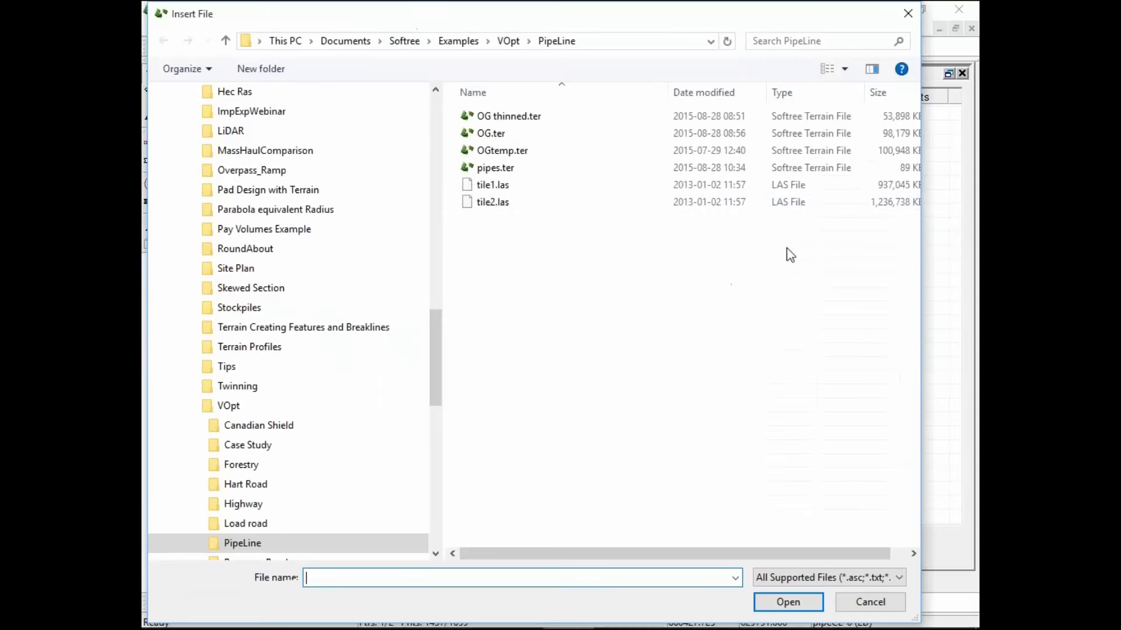
pyautogui.click(496, 184)
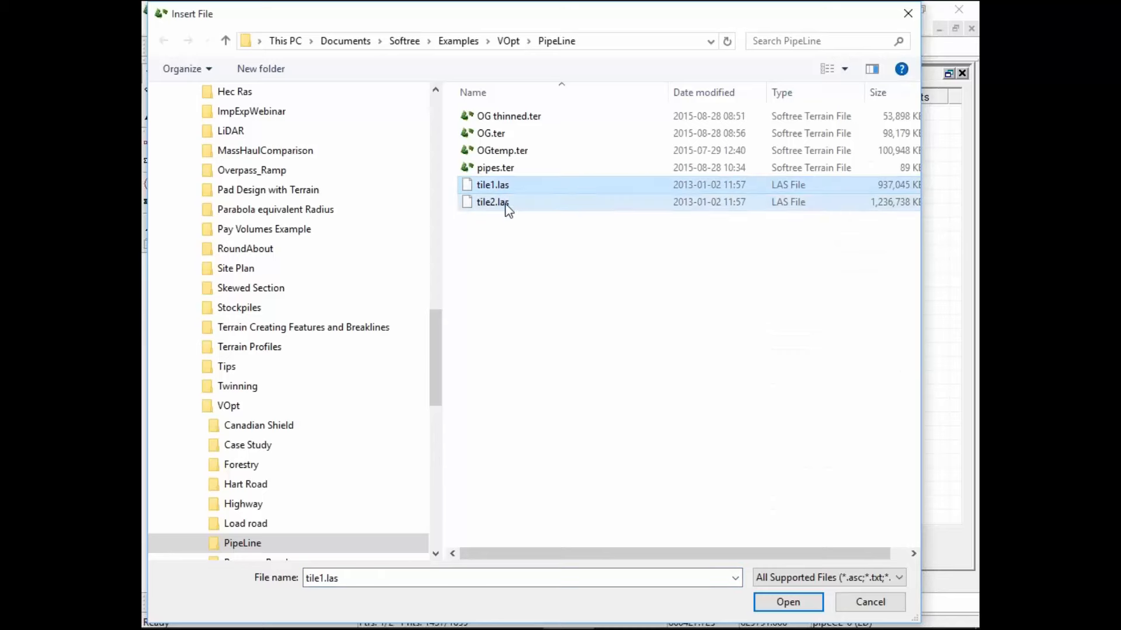
pyautogui.keyDown('shift'); pyautogui.click(506, 203); pyautogui.keyUp('shift')
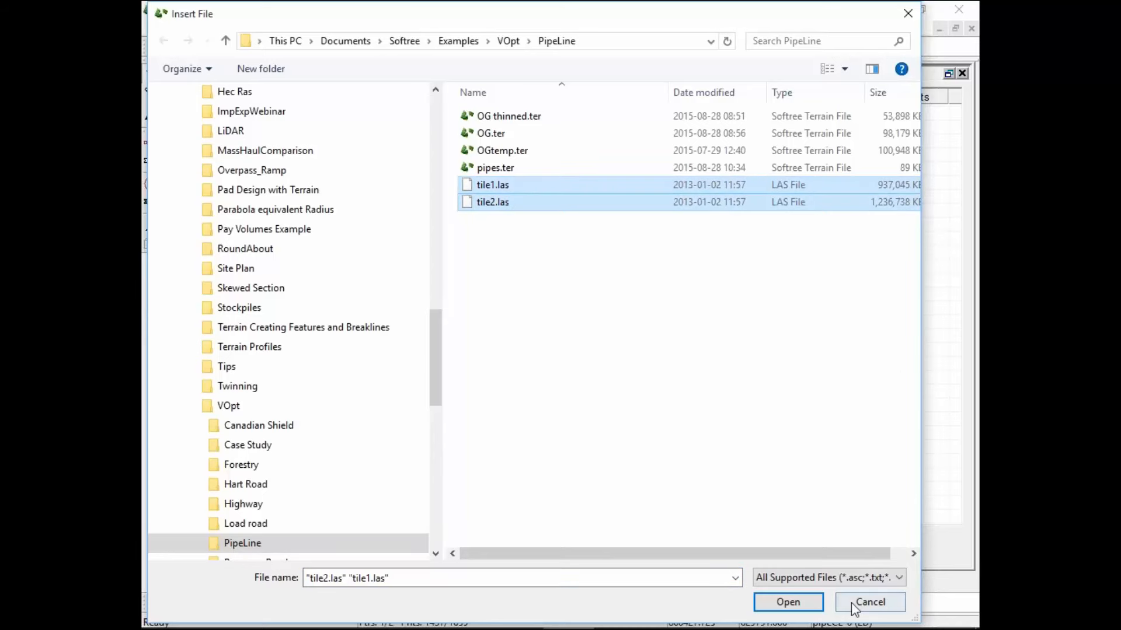
pyautogui.click(789, 603)
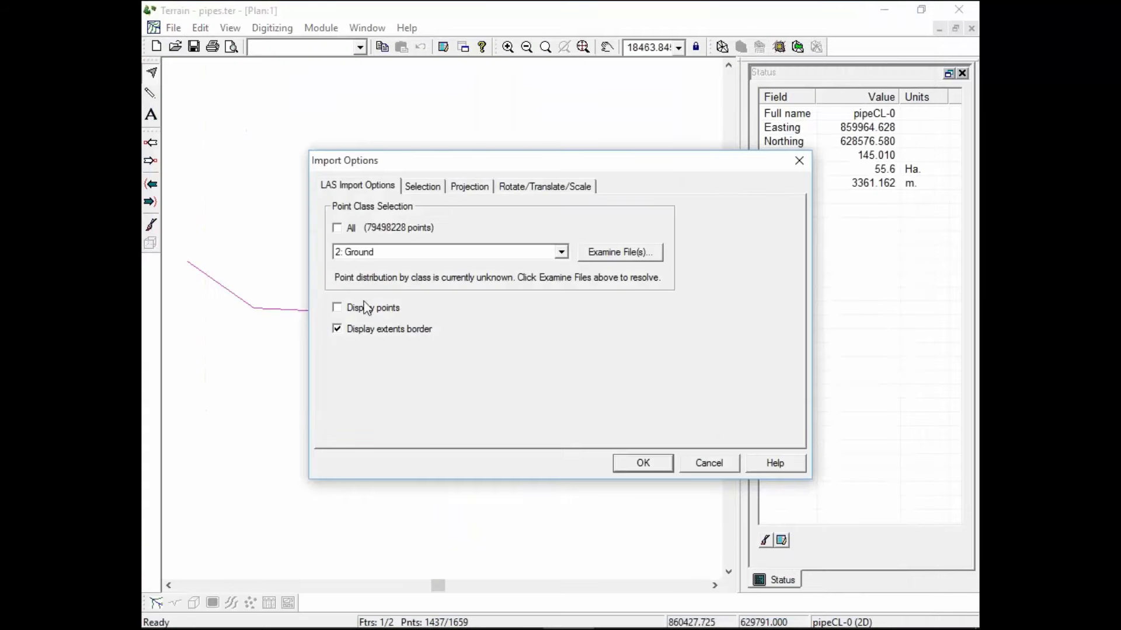
# Add a 100.0-wide corridor filtering region that follows the pipeCL-0 feature
pyautogui.click(432, 190)
pyautogui.click(505, 228)
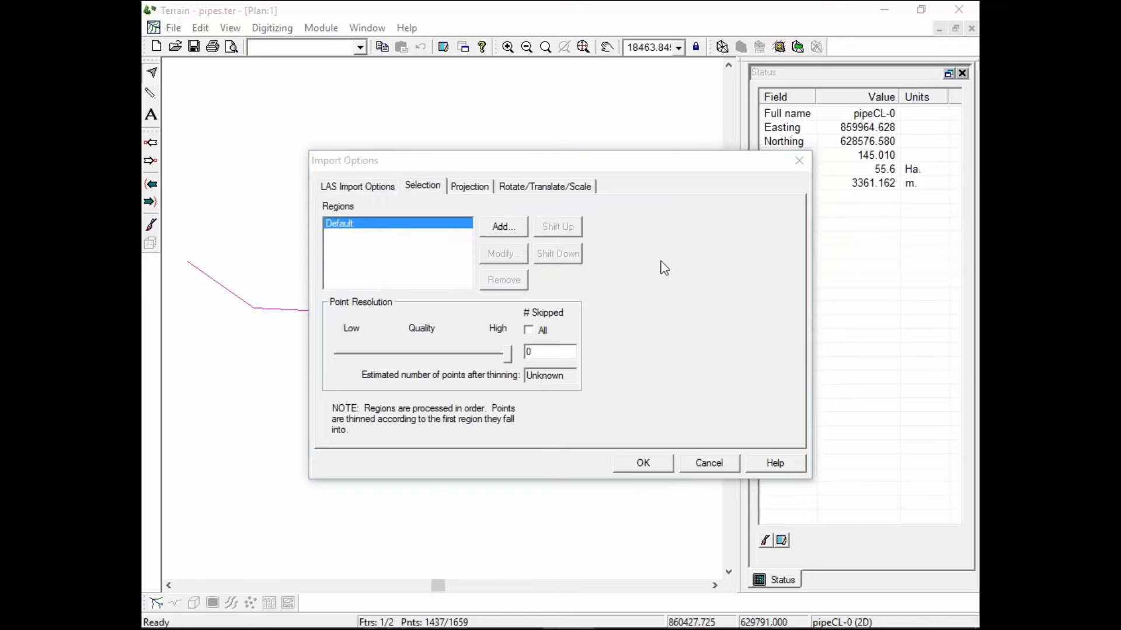
pyautogui.click(570, 233)
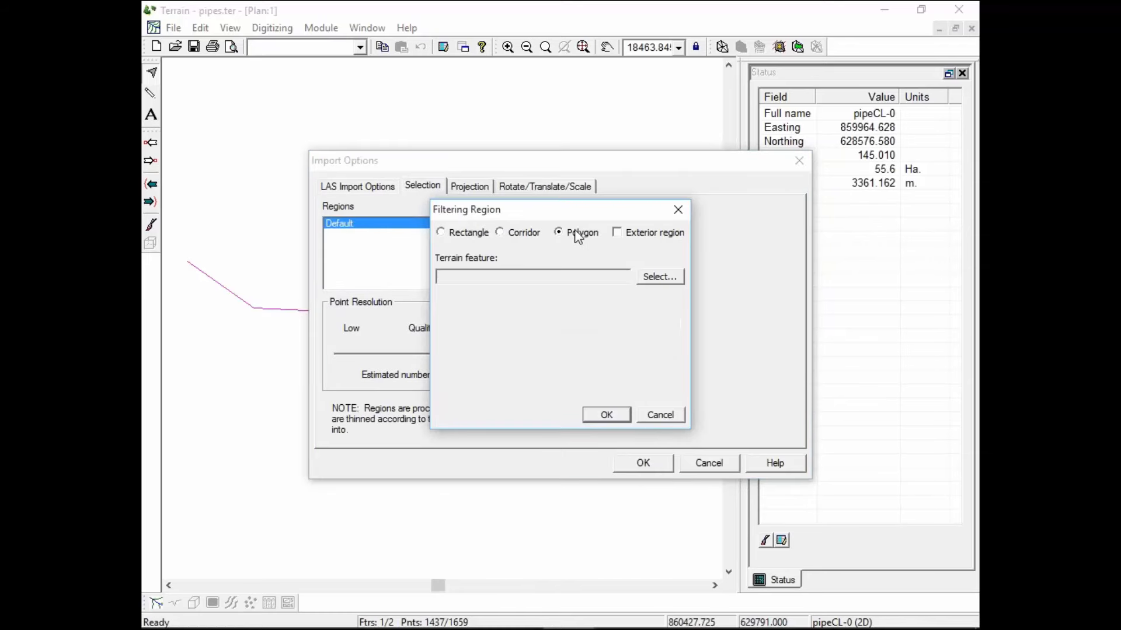
pyautogui.click(521, 233)
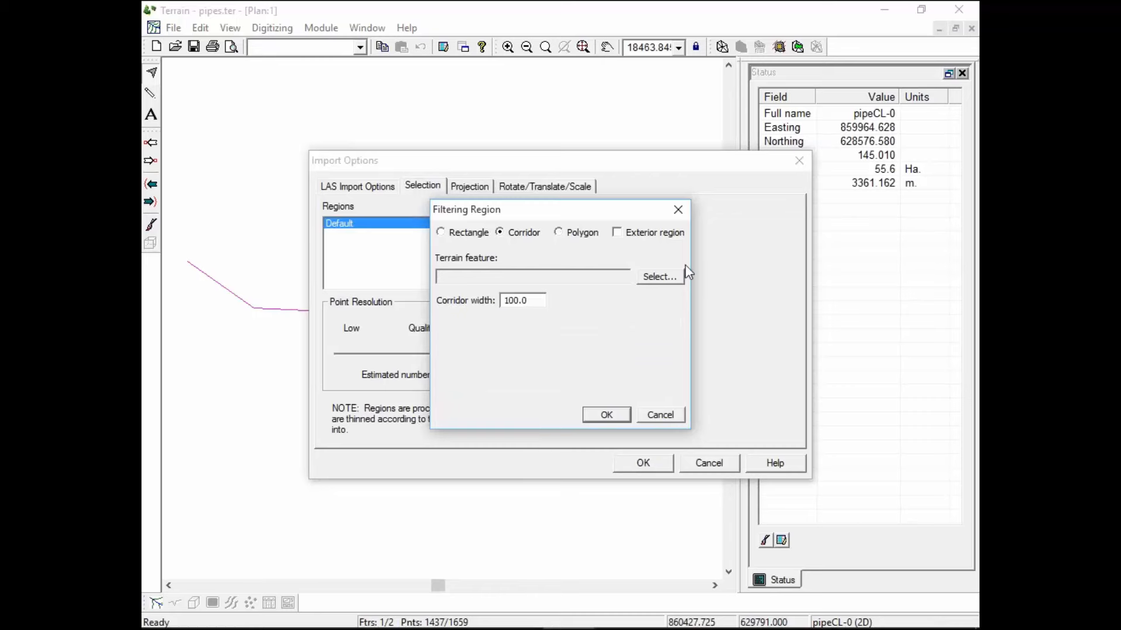
pyautogui.click(674, 281)
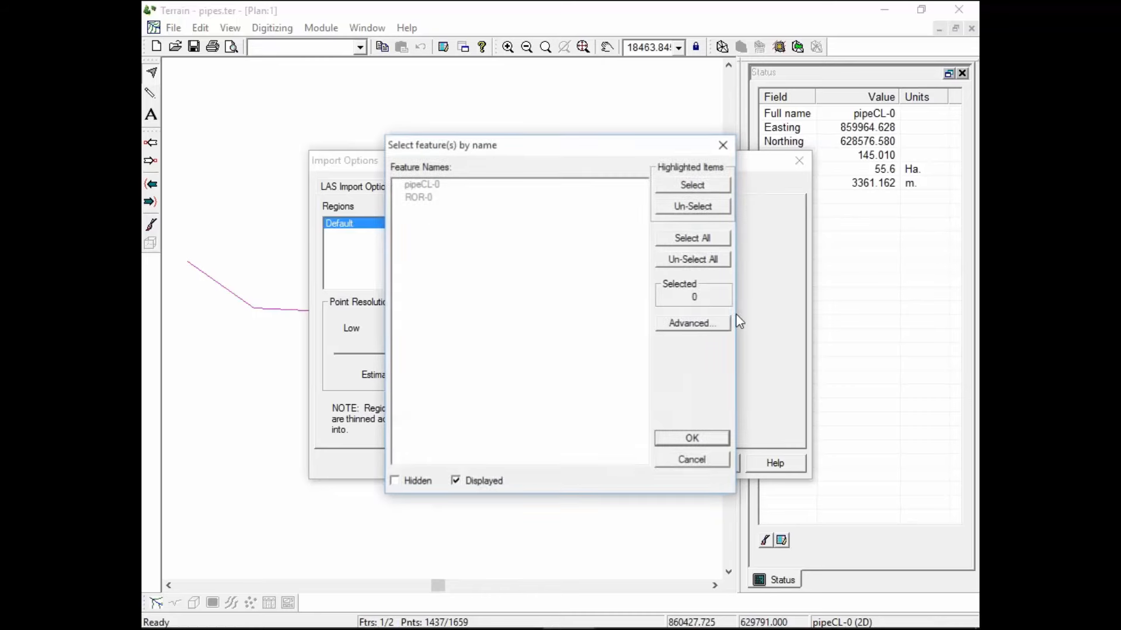
pyautogui.click(428, 187)
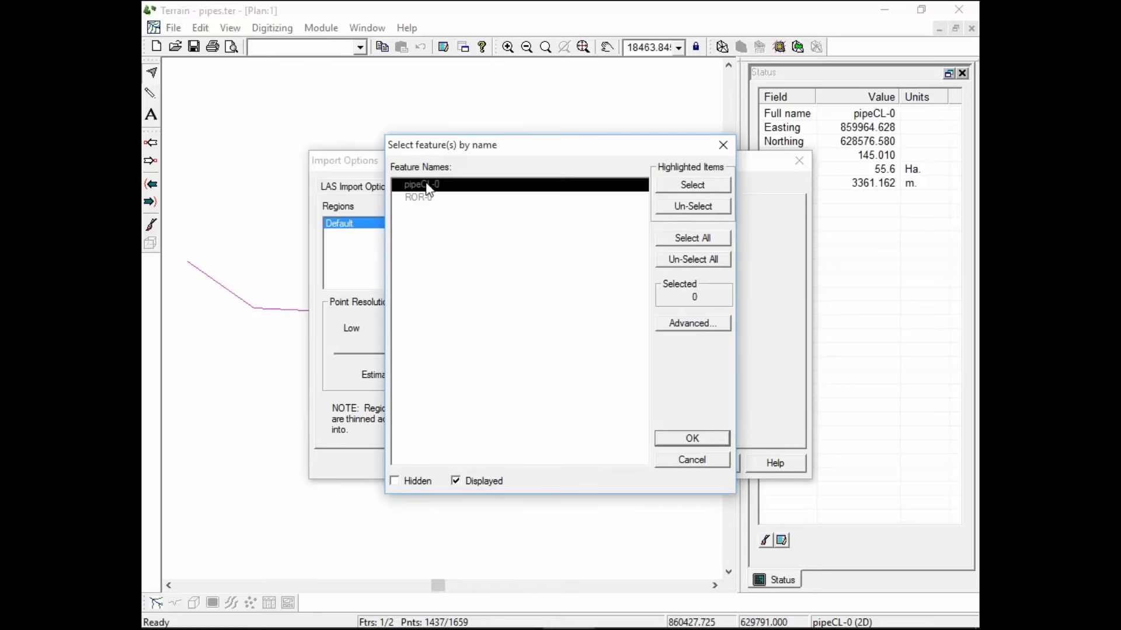
pyautogui.click(428, 187)
pyautogui.click(708, 441)
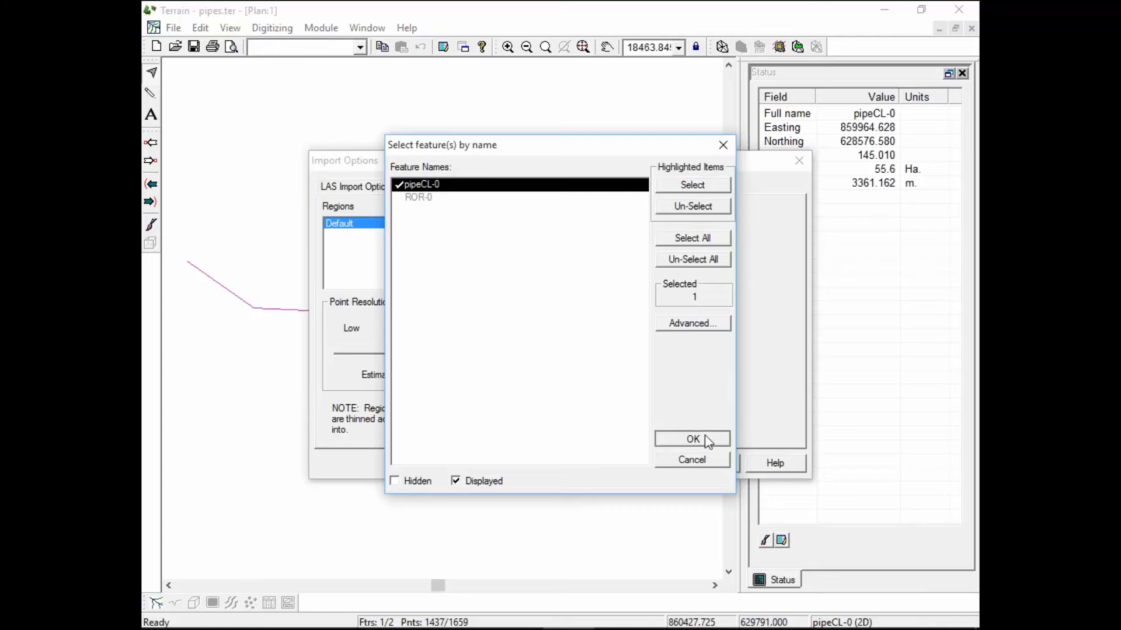
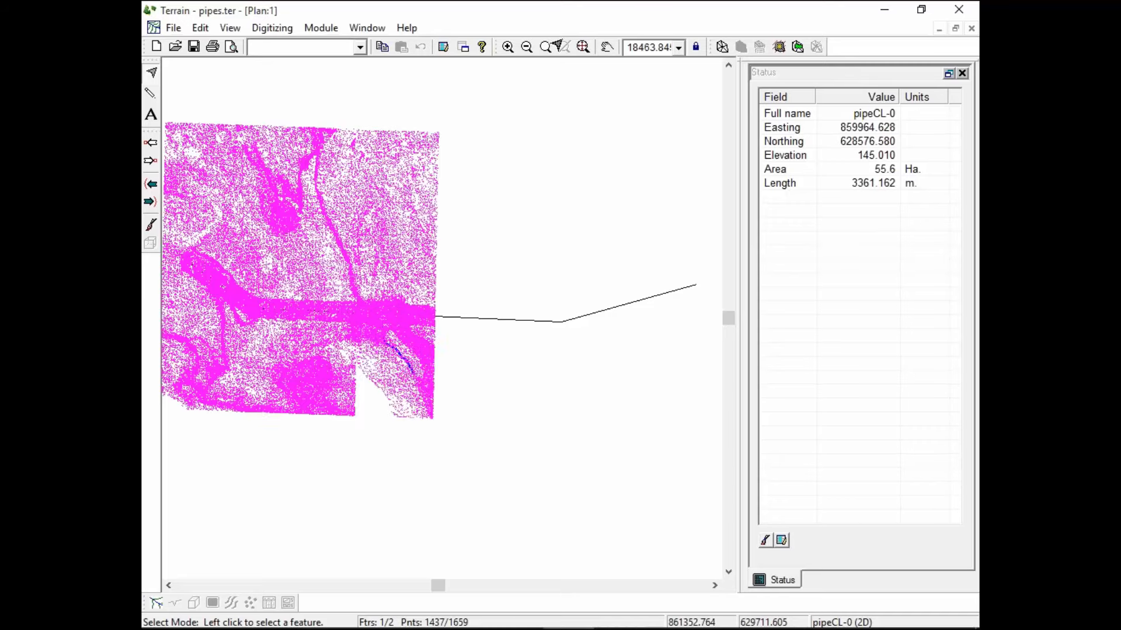
# Display every LIDAR frame around the pipe route, then close pipes.ter in RoadEng Terrain
pyautogui.click(433, 427)
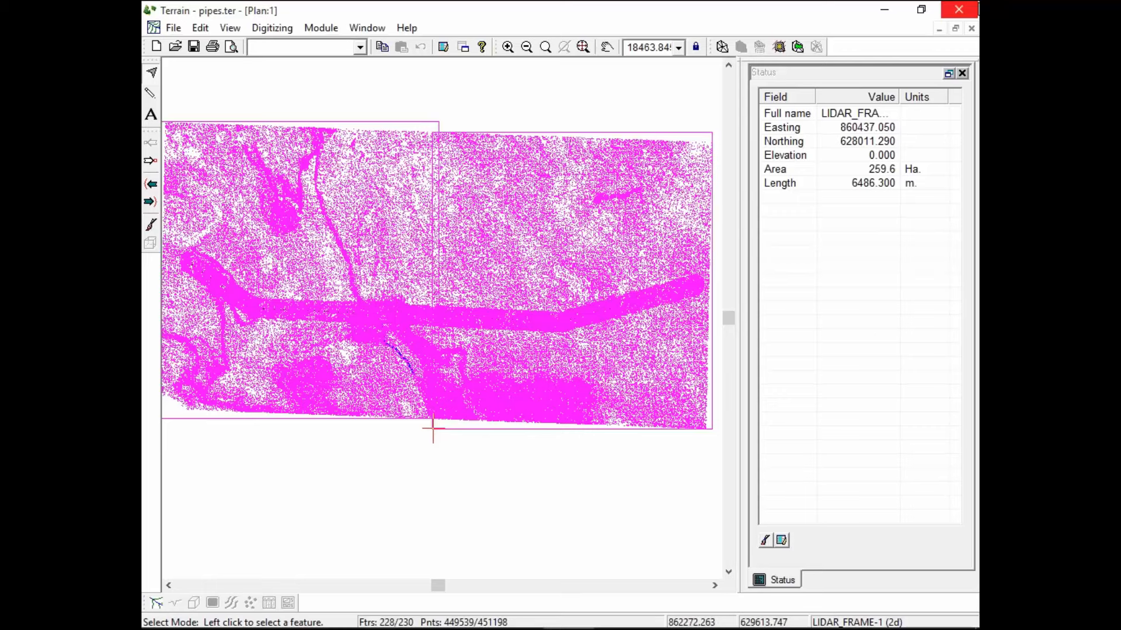
pyautogui.click(966, 11)
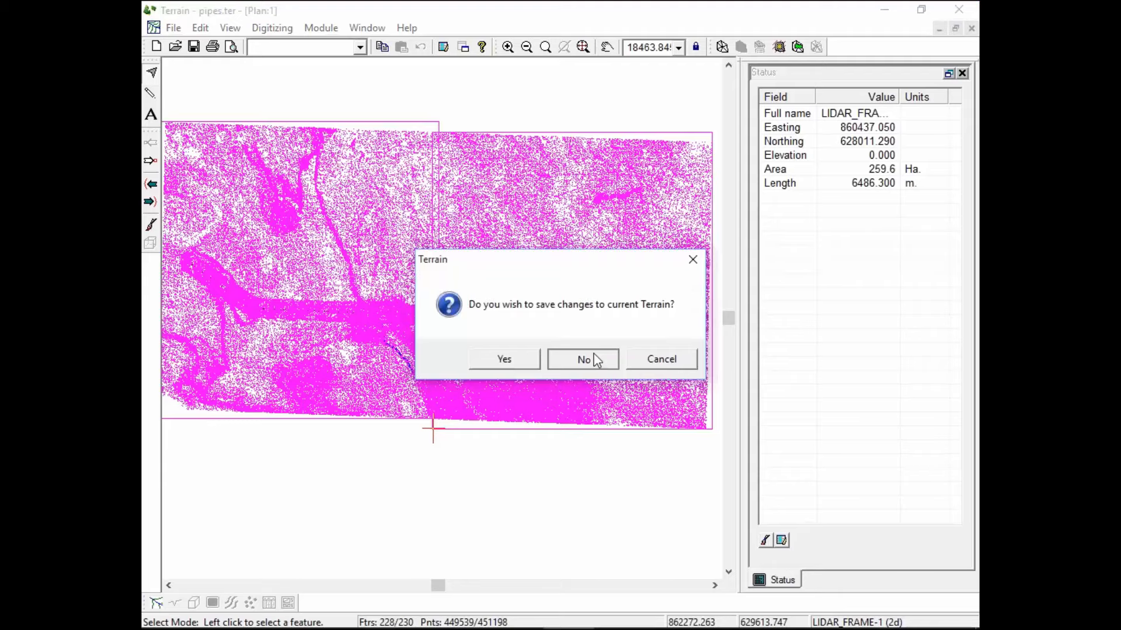
# Discard the terrain changes, switch to penstock3.dsn and start a new design needing a terrain file
pyautogui.click(596, 359)
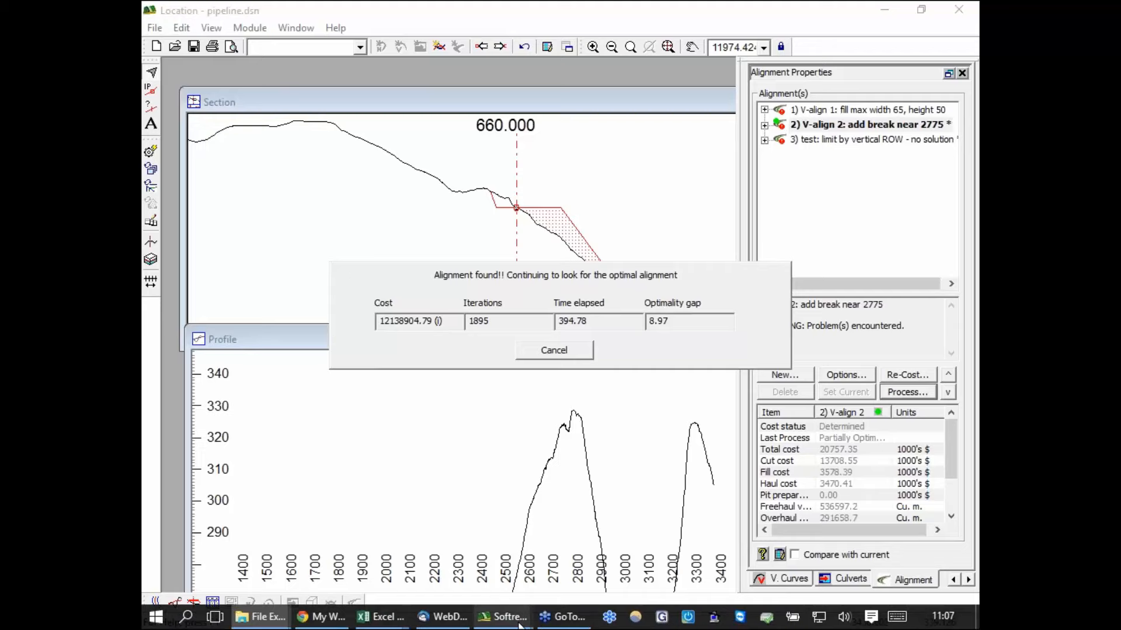
pyautogui.moveTo(502, 617)
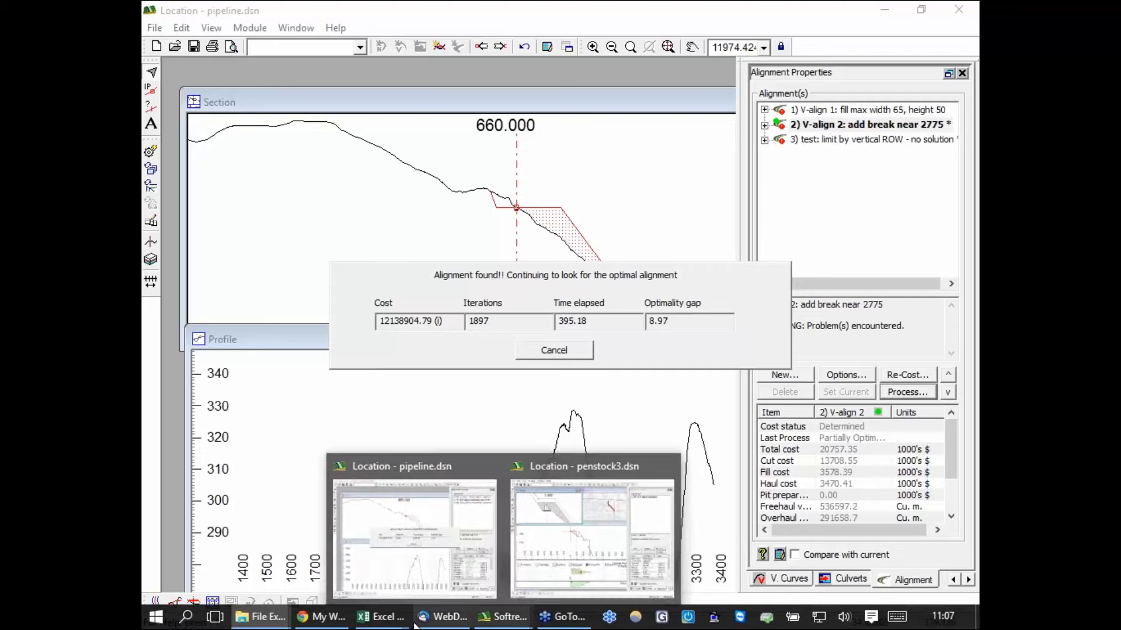
pyautogui.click(579, 581)
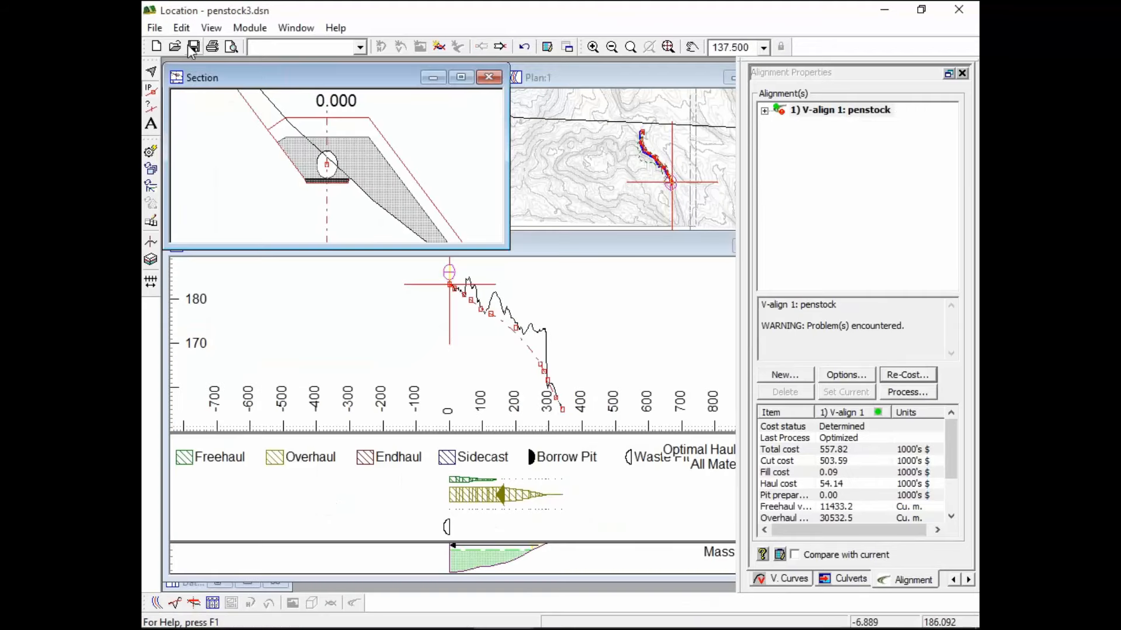
pyautogui.click(158, 48)
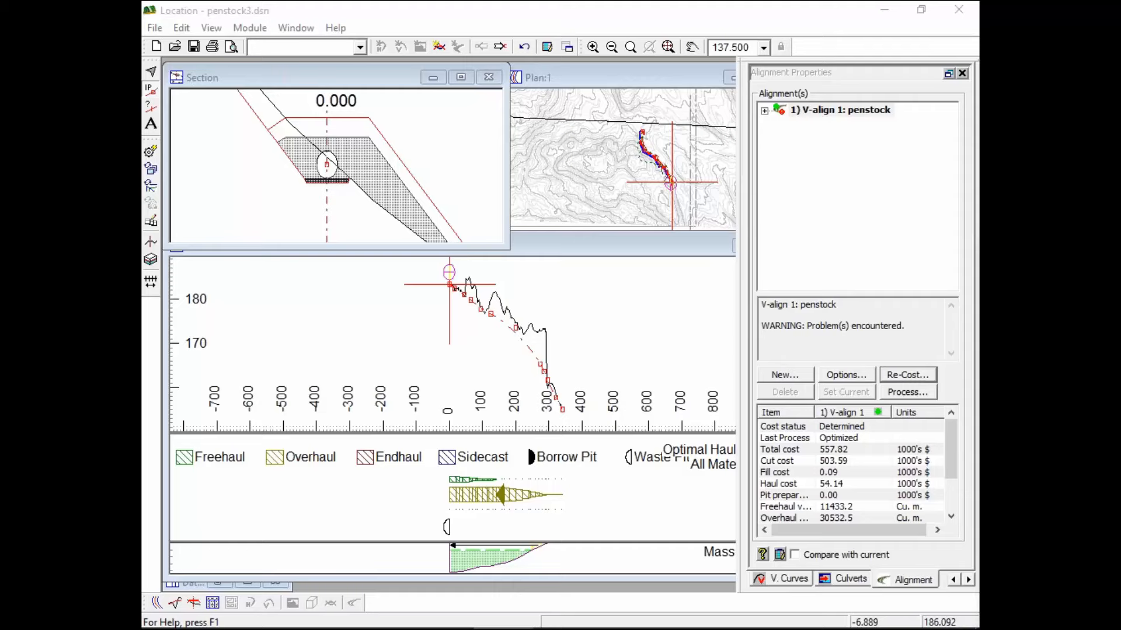
pyautogui.moveTo(975, 174); pyautogui.dragTo(503, 84)
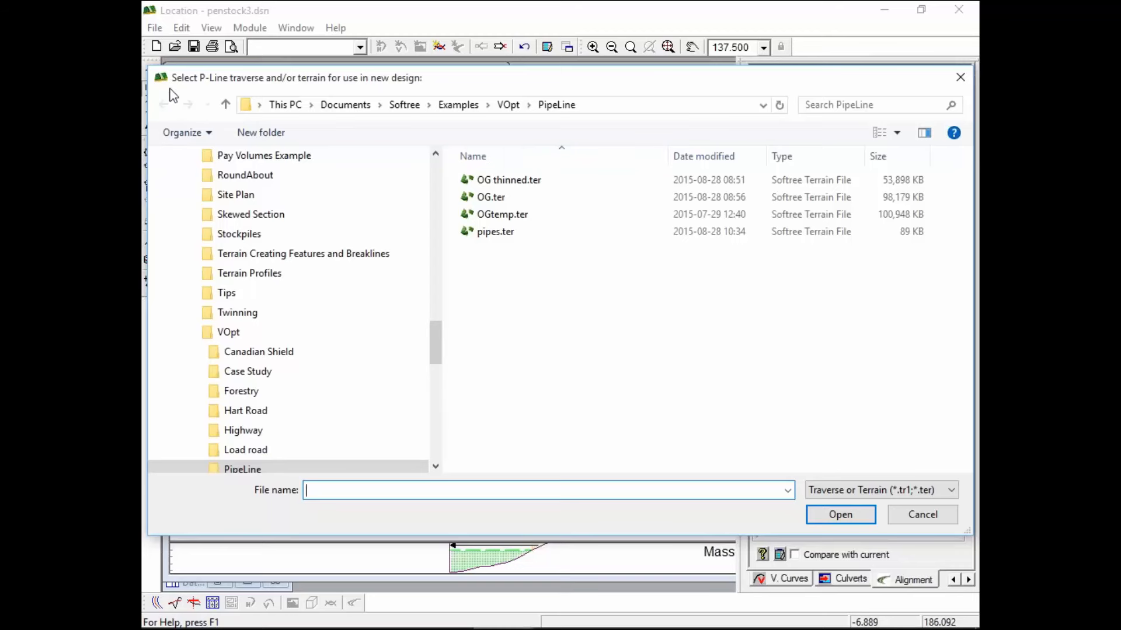
# Create a new design on OG.ter using the Center of Terrain start coordinate
pyautogui.click(484, 197)
pyautogui.click(840, 514)
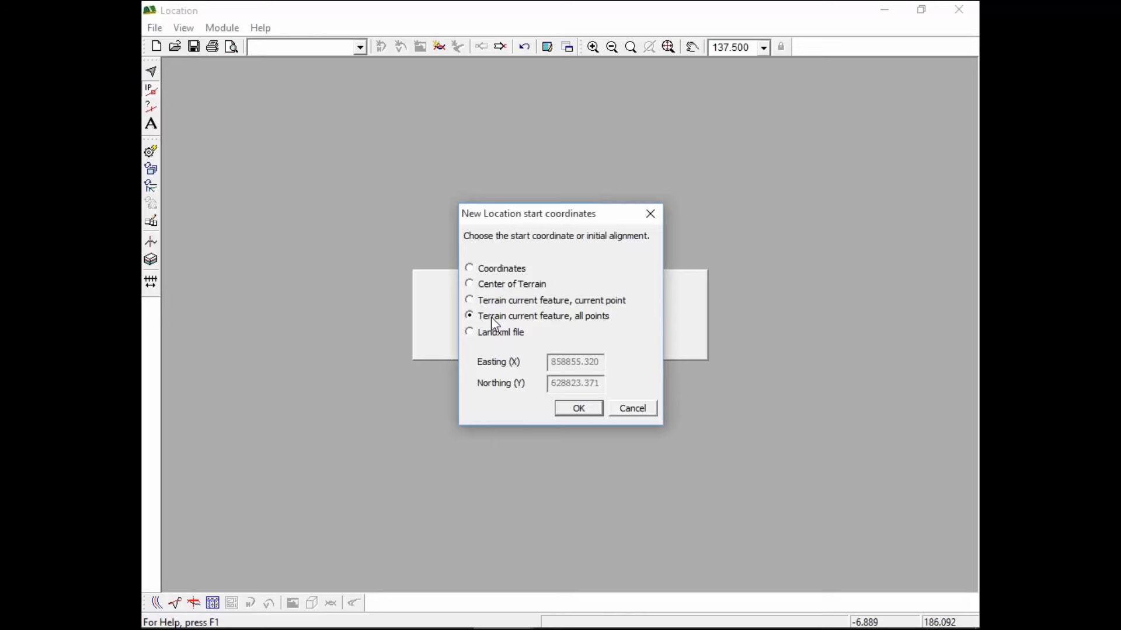
pyautogui.click(502, 334)
pyautogui.click(513, 284)
pyautogui.click(581, 406)
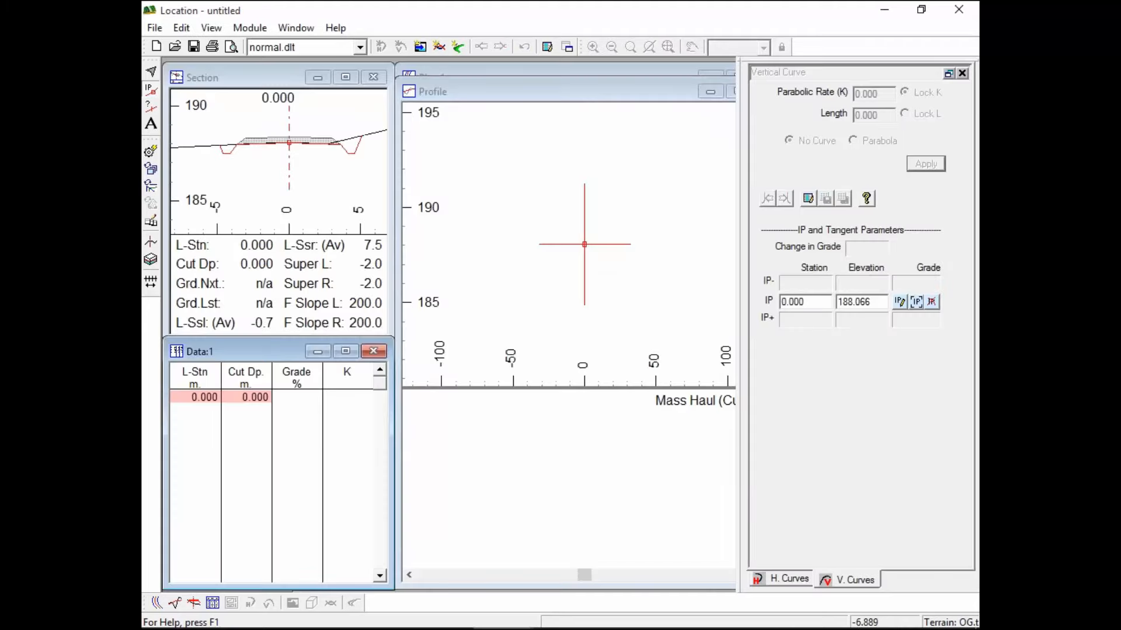
# Add pipes.ter to the plan view's background files in Plan Window Options
pyautogui.click(573, 72)
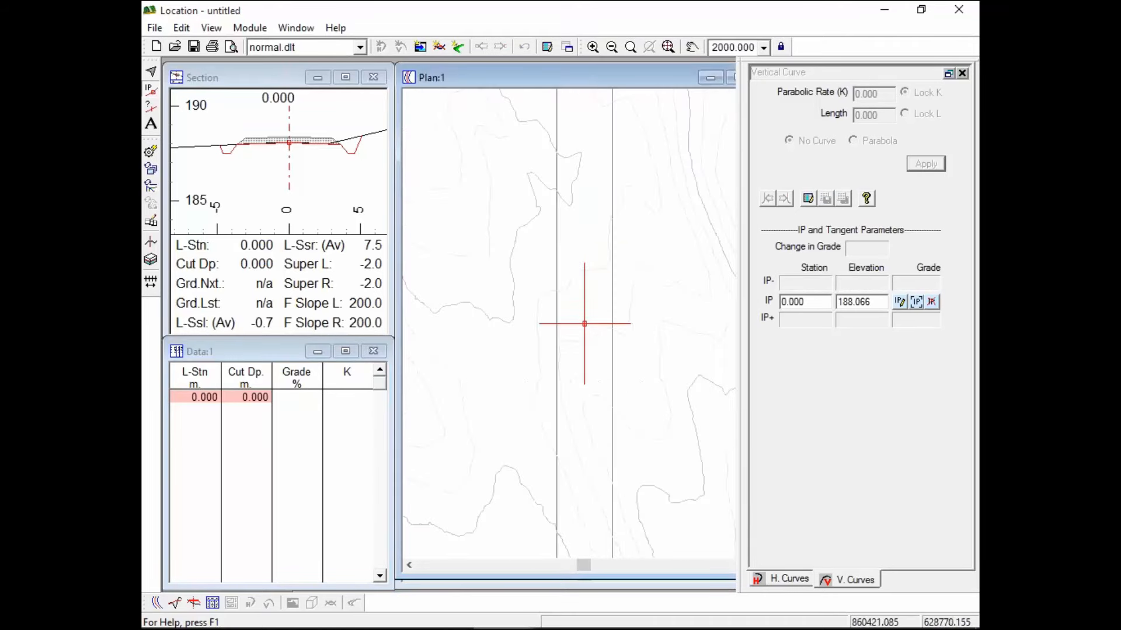
pyautogui.scroll(-6, 603, 309)
pyautogui.moveTo(604, 263); pyautogui.dragTo(527, 341, button='middle')
pyautogui.scroll(-2, 528, 341)
pyautogui.rightClick(619, 303)
pyautogui.click(659, 374)
pyautogui.click(687, 384)
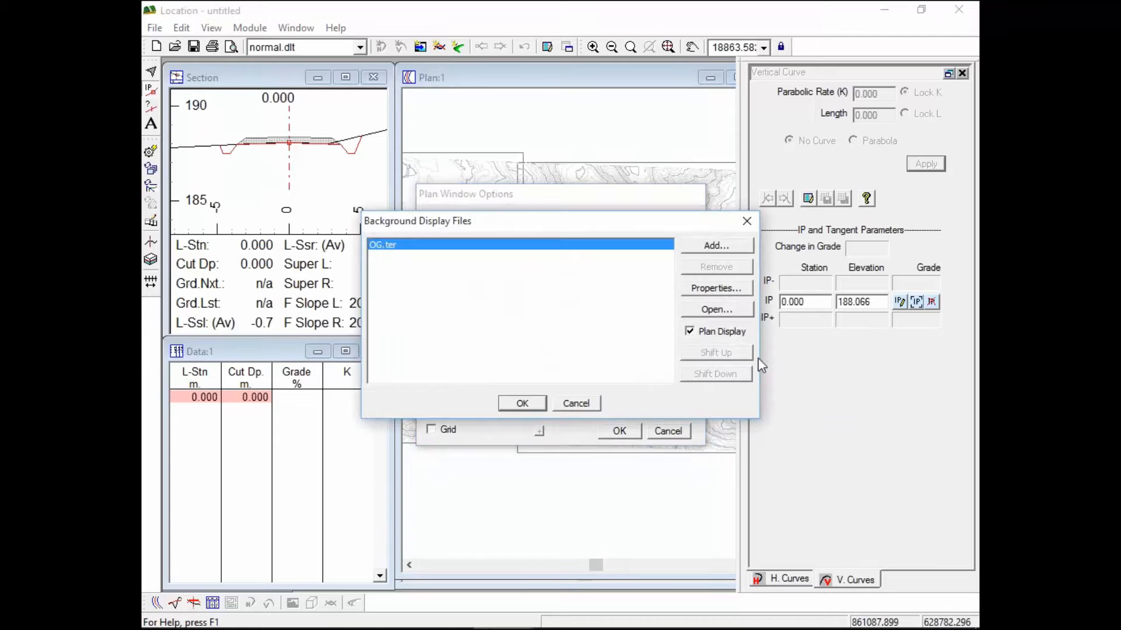
pyautogui.click(716, 246)
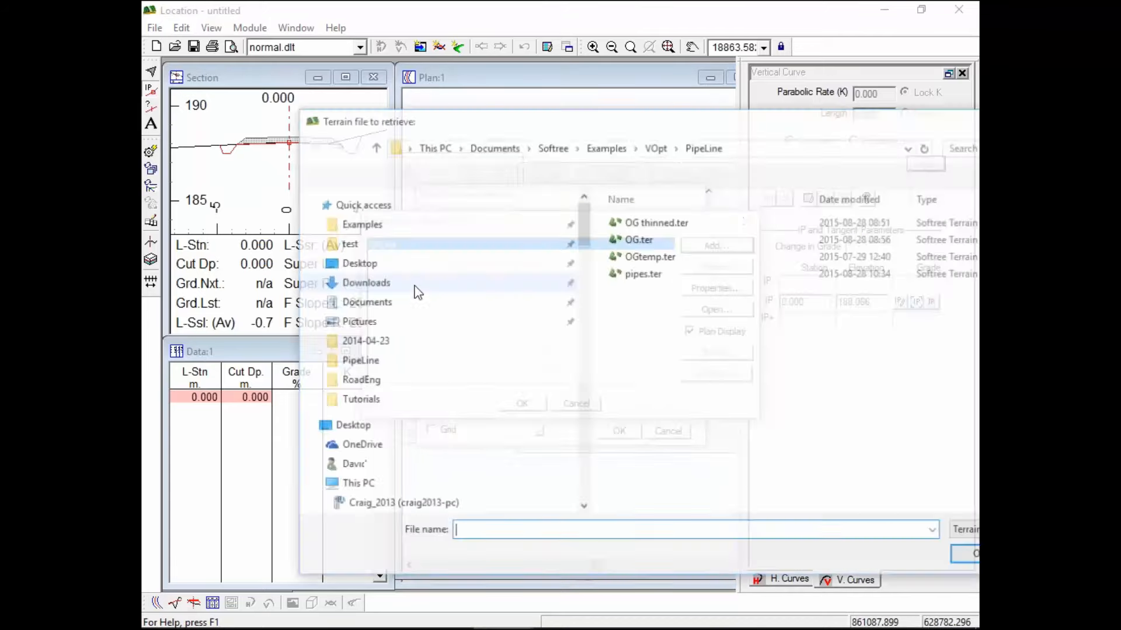
pyautogui.doubleClick(642, 274)
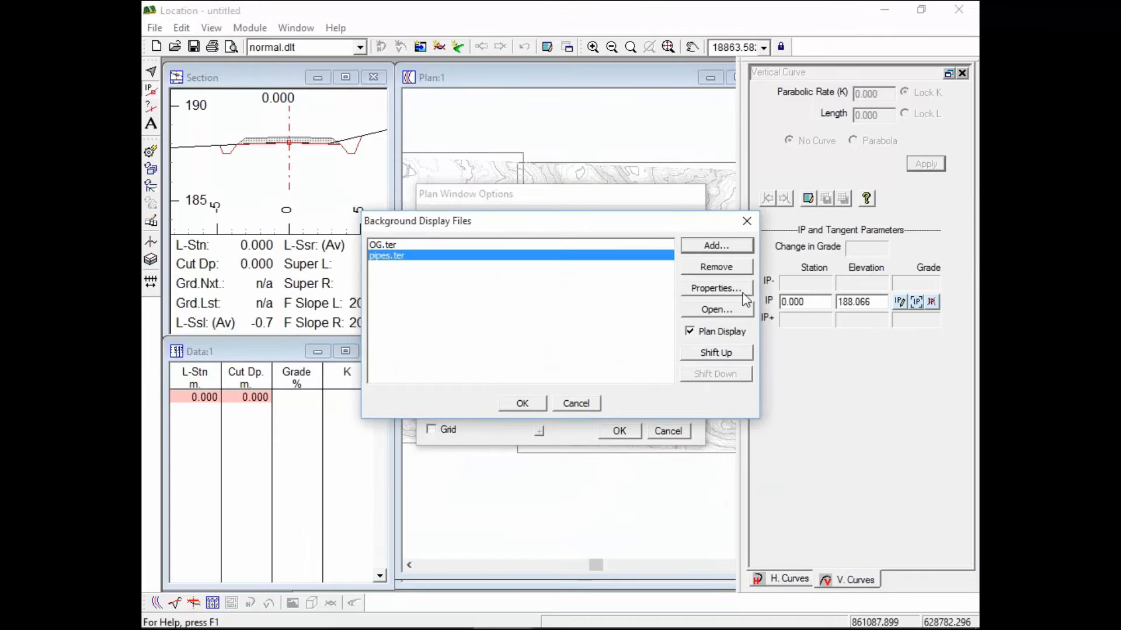
# Review pipes.ter display properties, accept the background settings and pan to the blue pipe route
pyautogui.click(717, 288)
pyautogui.click(700, 386)
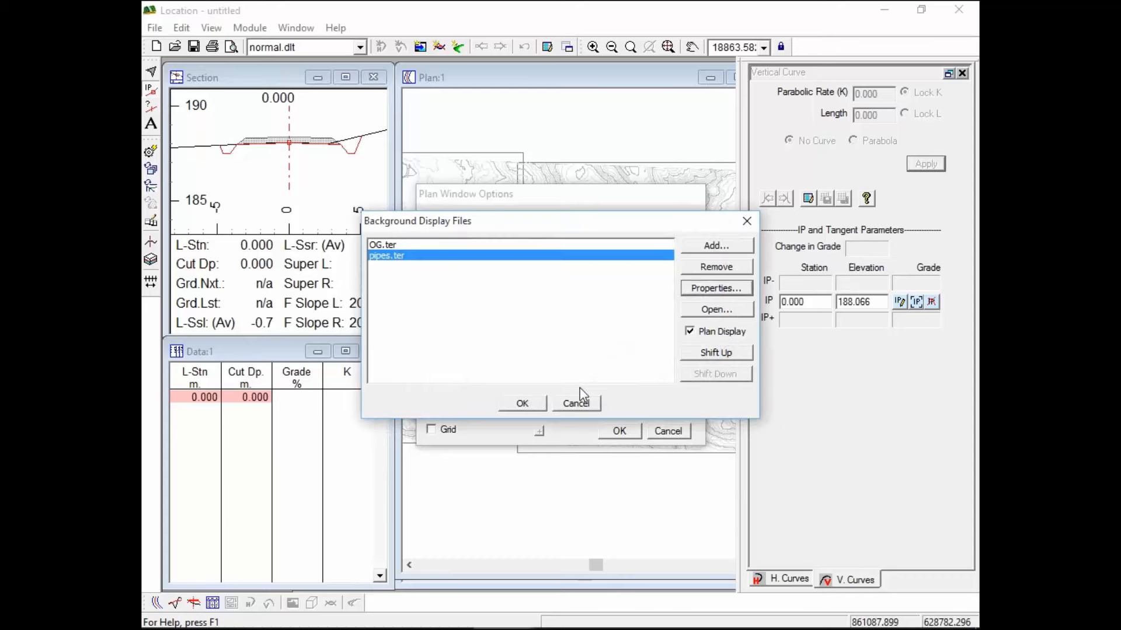
pyautogui.click(533, 403)
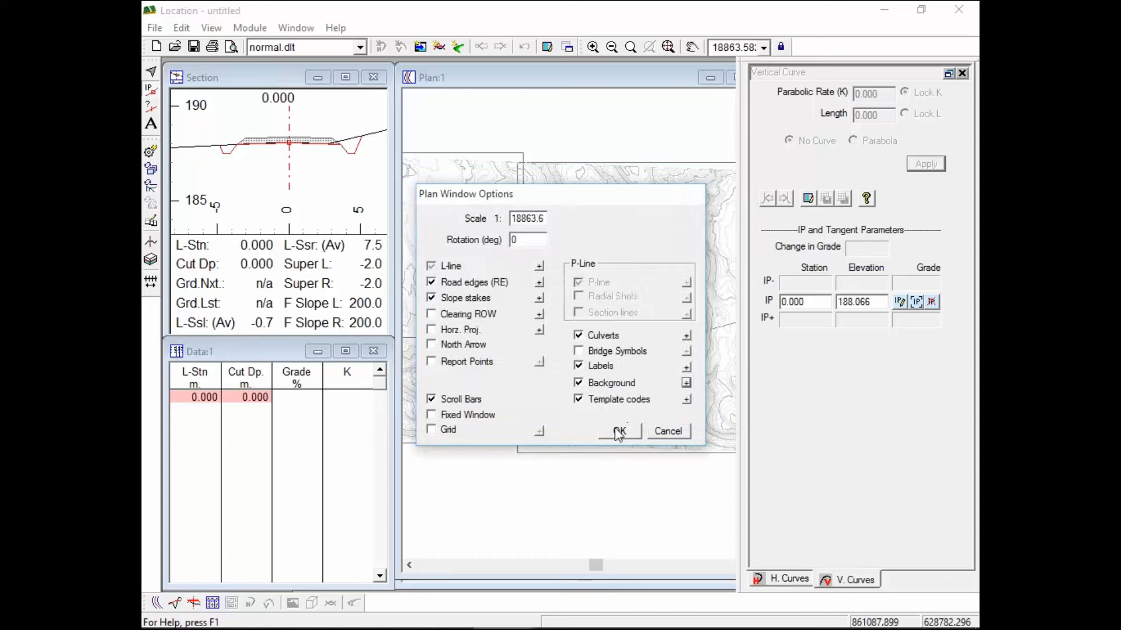
pyautogui.click(619, 432)
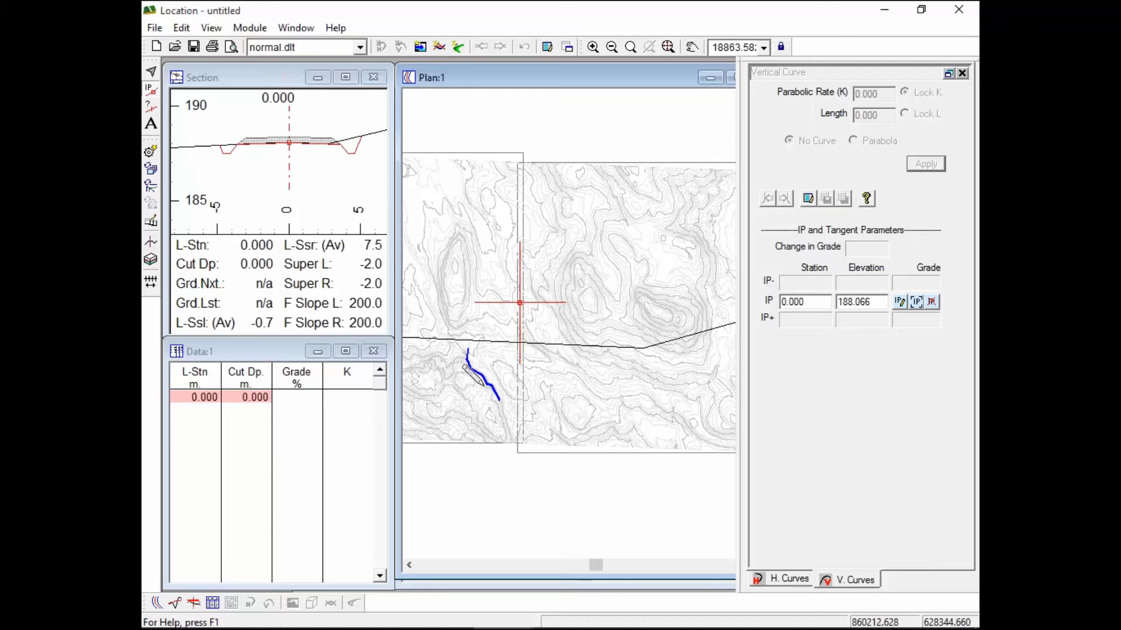
pyautogui.moveTo(478, 387); pyautogui.dragTo(559, 344, button='middle')
# Zoom in on the blue pipe line and display the Resource Low Volume template table
pyautogui.scroll(15, 572, 328)
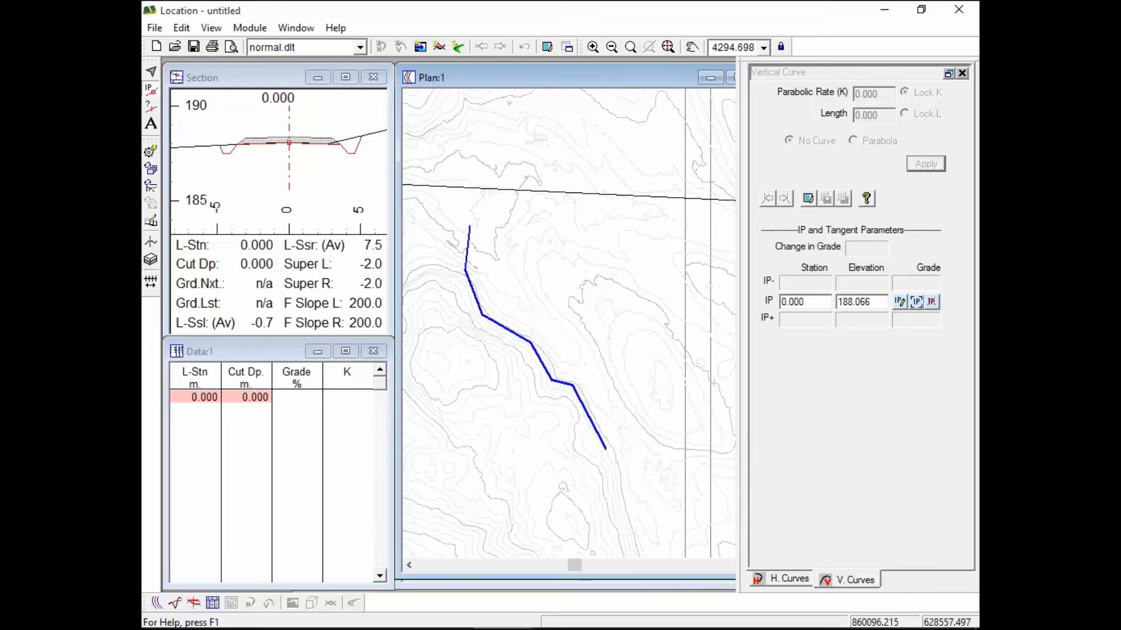
pyautogui.click(151, 259)
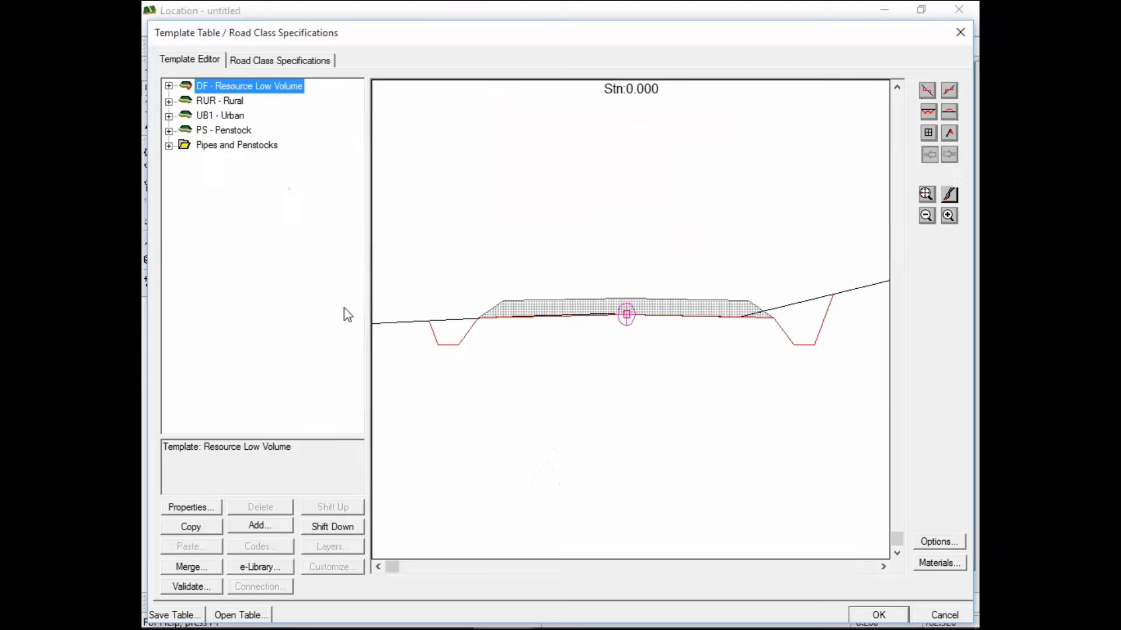
# Assign the PS Penstock template across the design range, replacing DF Resource Low Volume
pyautogui.click(240, 131)
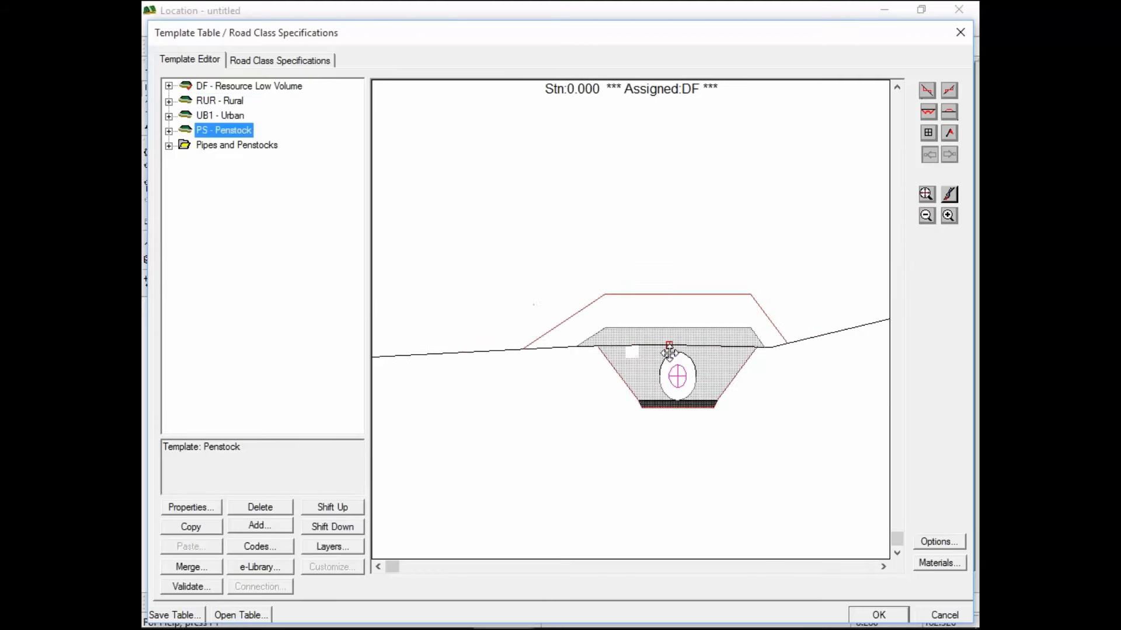
pyautogui.click(959, 612)
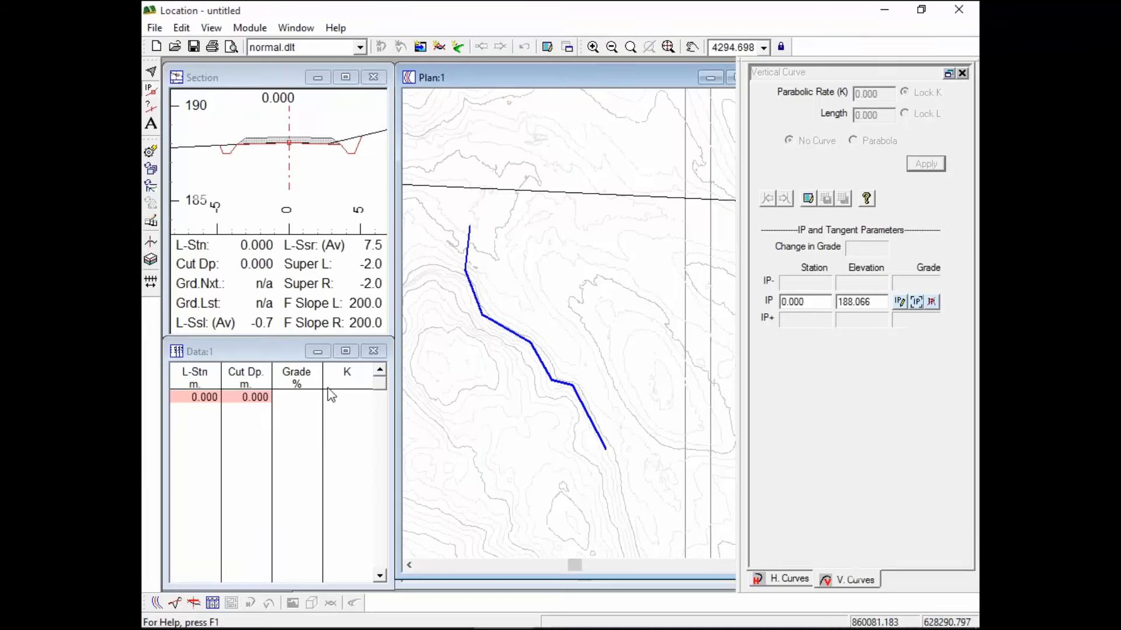
pyautogui.click(152, 281)
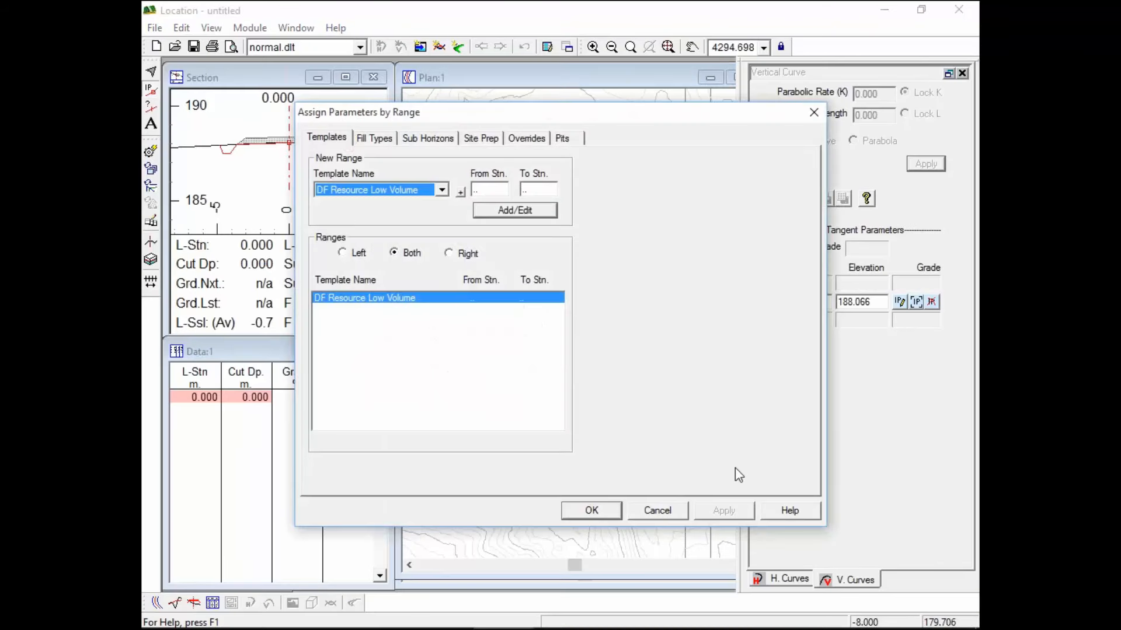
pyautogui.click(442, 191)
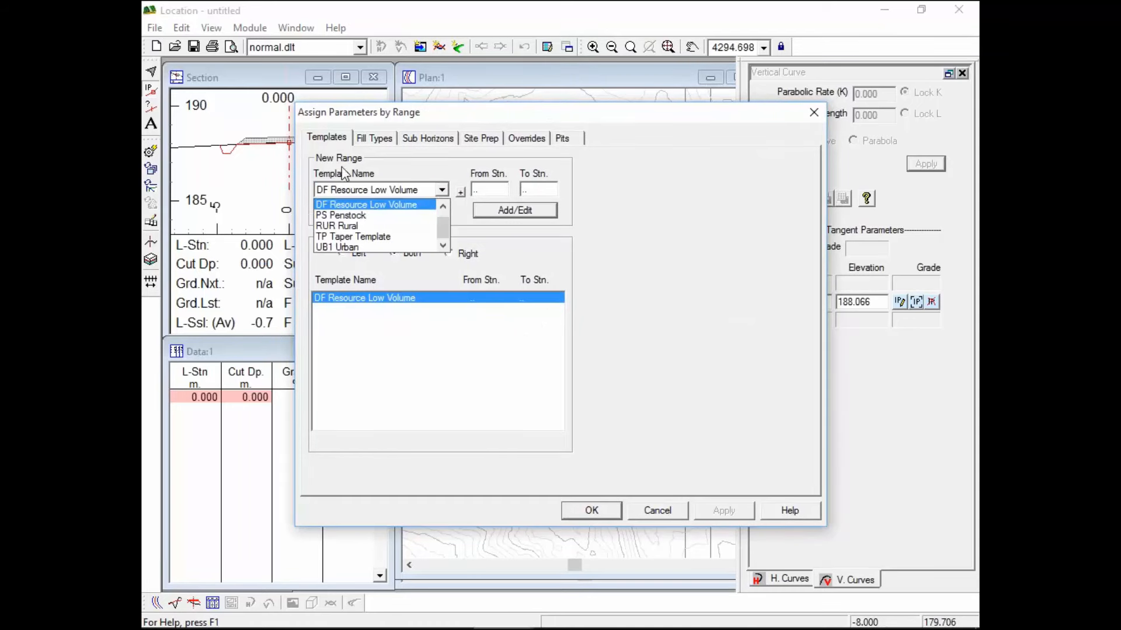
pyautogui.click(331, 215)
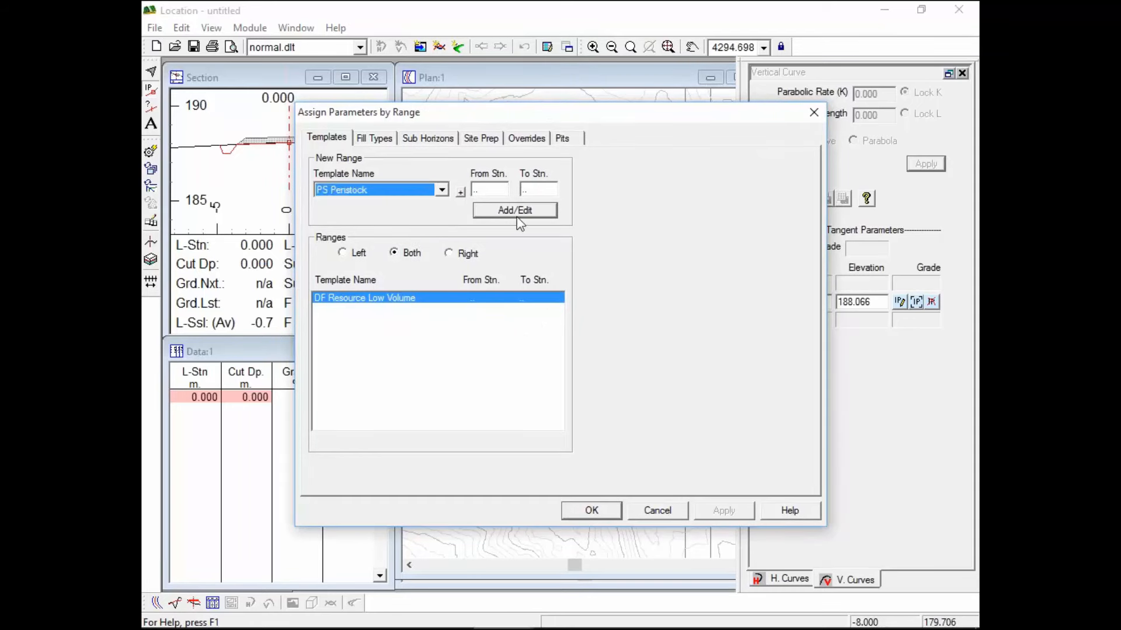
pyautogui.click(570, 517)
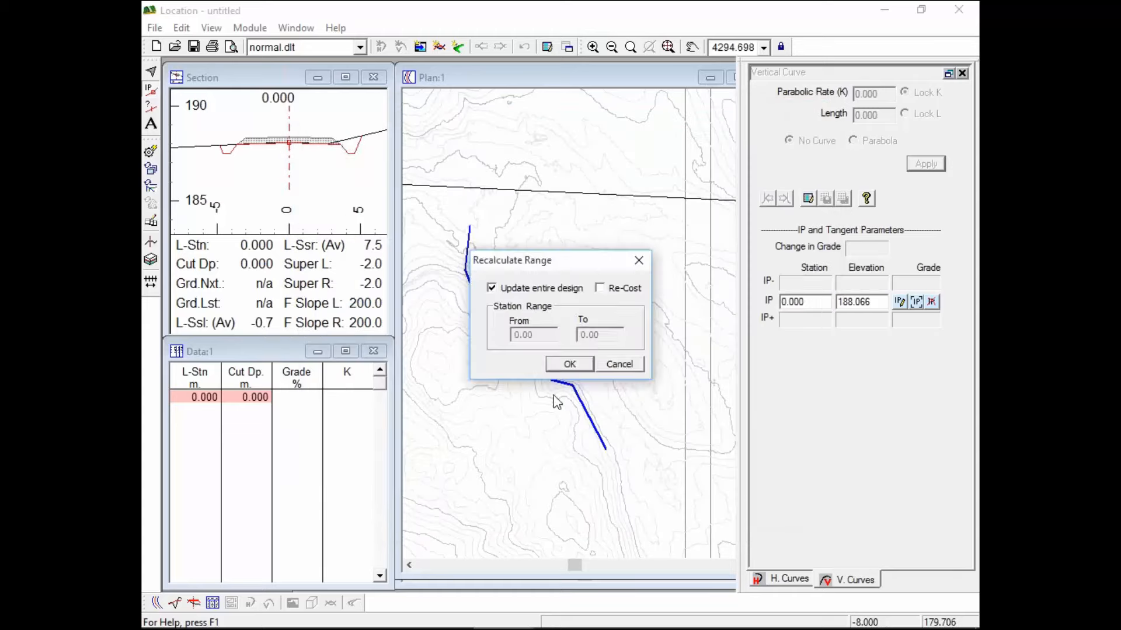
# Recalculate the design and place the alignment start at the pipe route's end, elevation 183.820
pyautogui.click(568, 365)
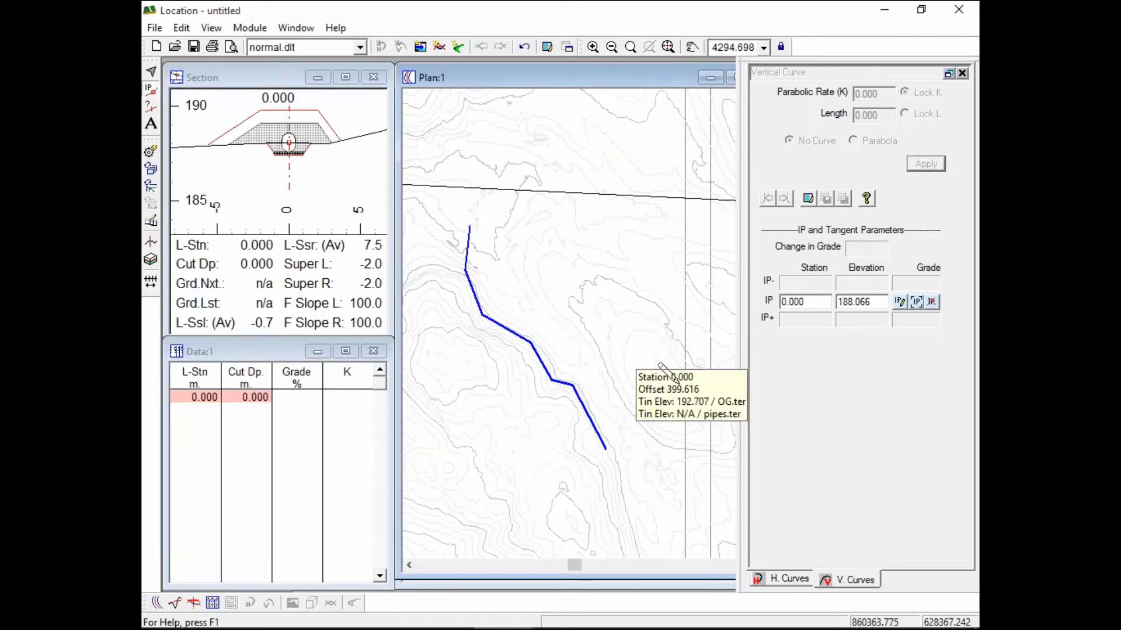
pyautogui.click(626, 472)
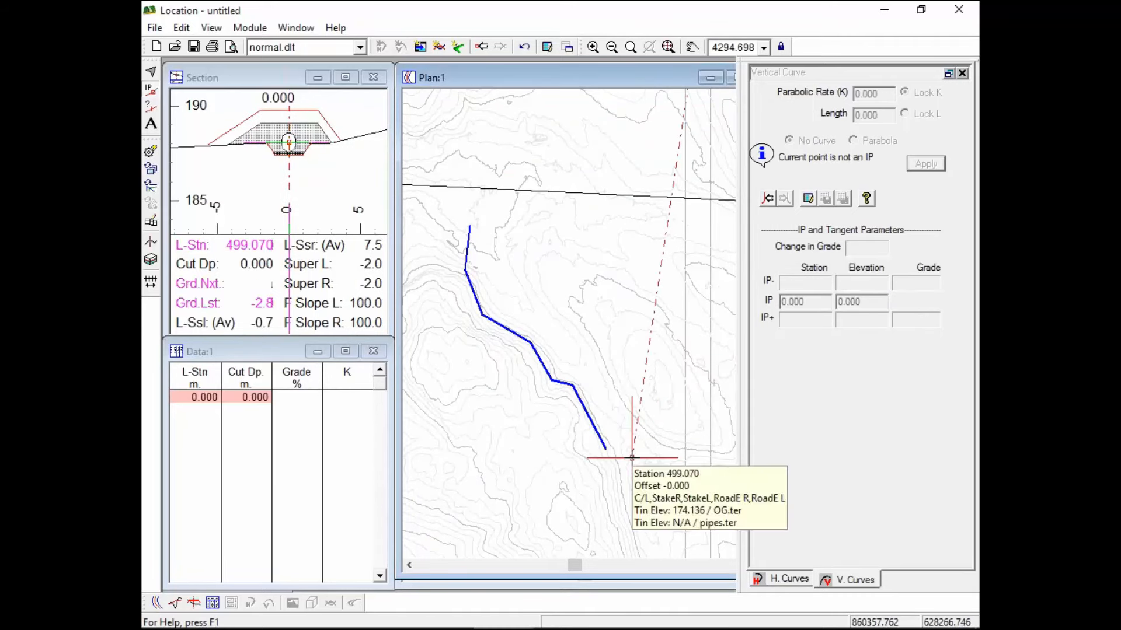
pyautogui.click(632, 458)
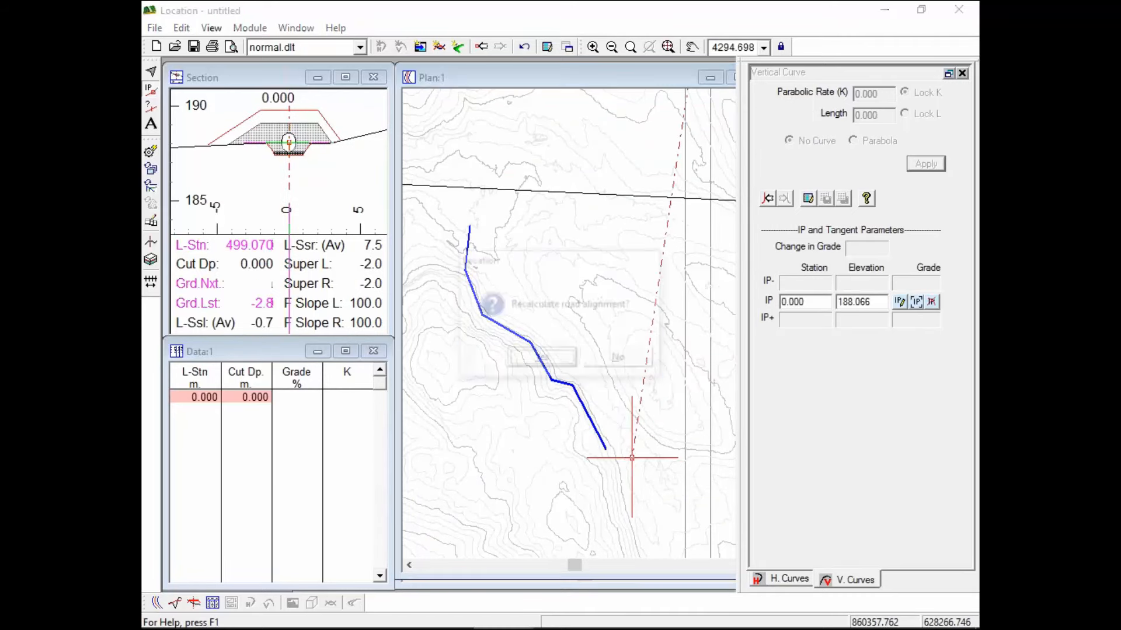
pyautogui.click(629, 369)
pyautogui.scroll(-5, 607, 444)
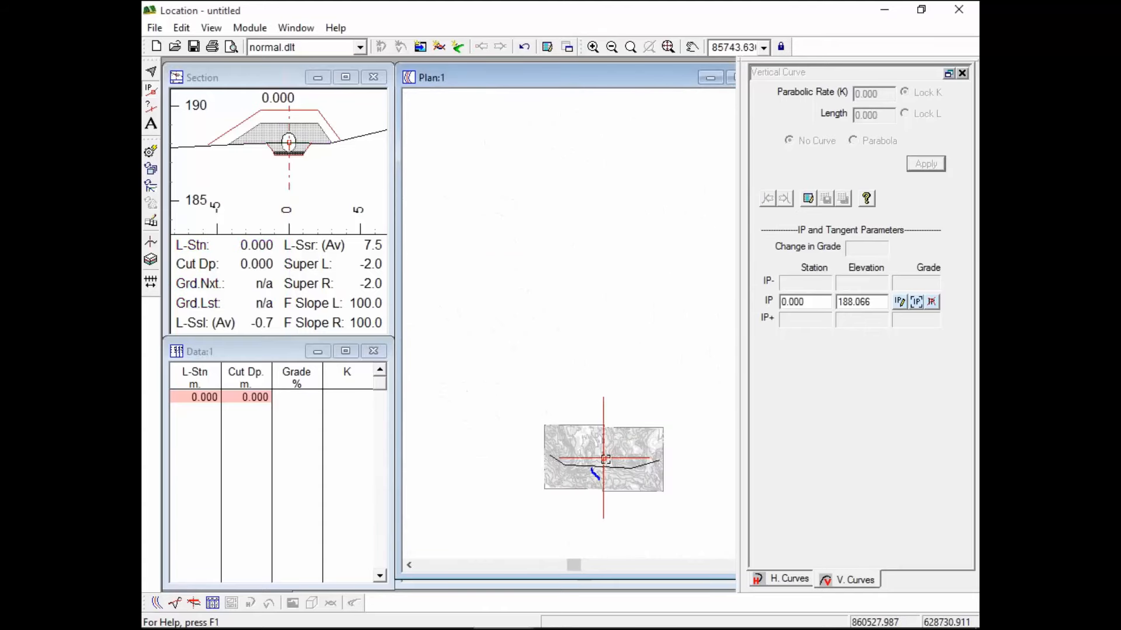
pyautogui.moveTo(605, 459); pyautogui.dragTo(600, 483)
pyautogui.scroll(5, 605, 482)
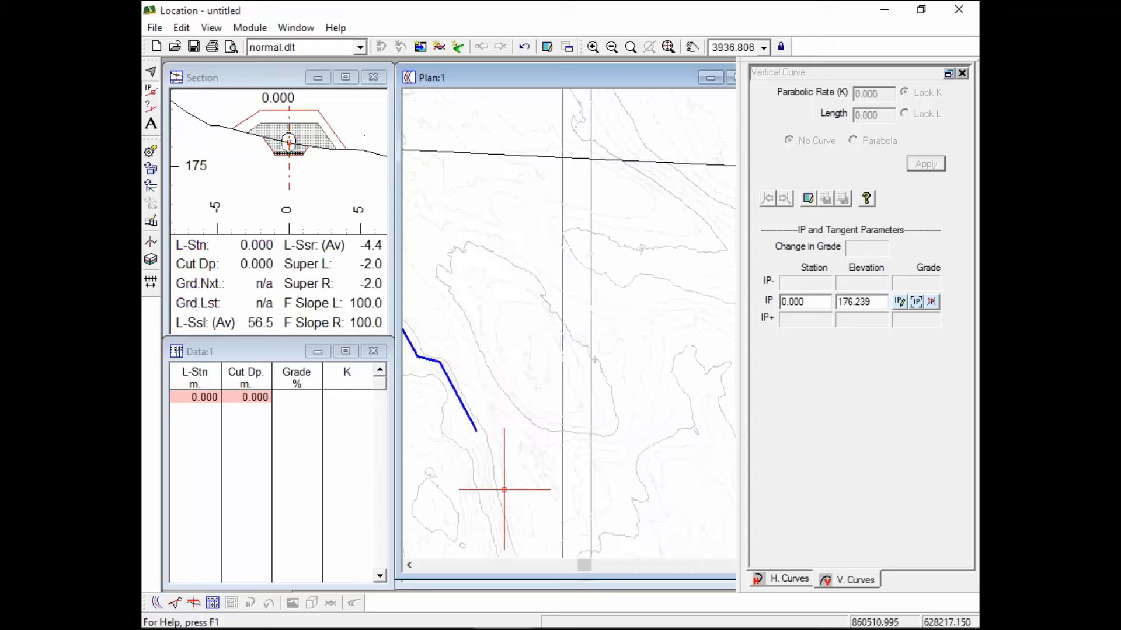
pyautogui.scroll(3, 500, 463)
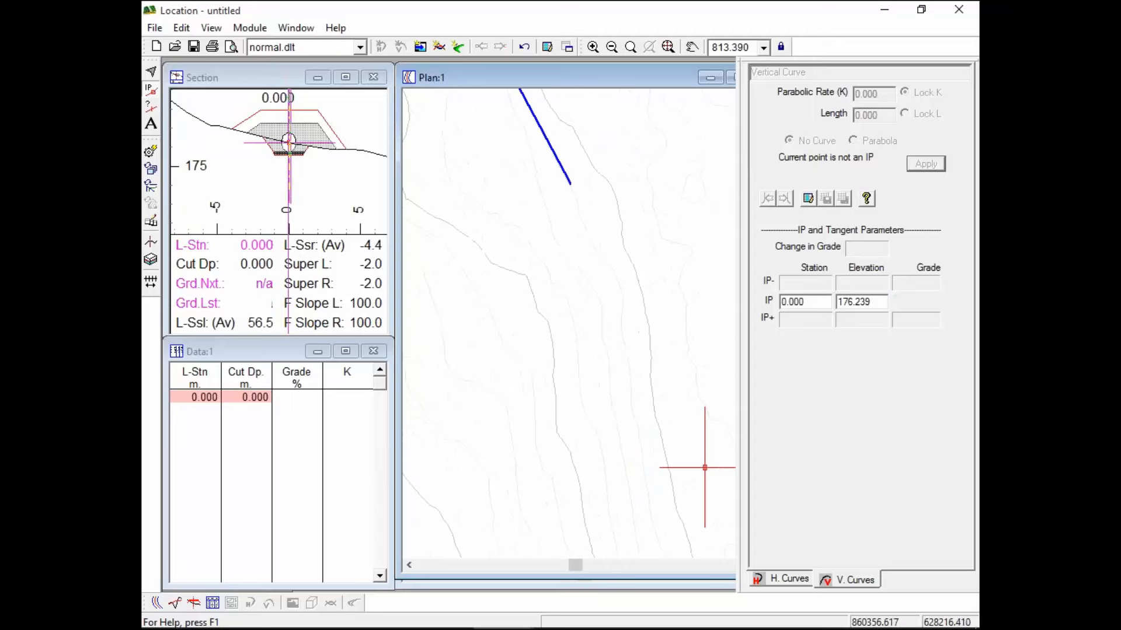
pyautogui.moveTo(705, 468); pyautogui.dragTo(575, 184)
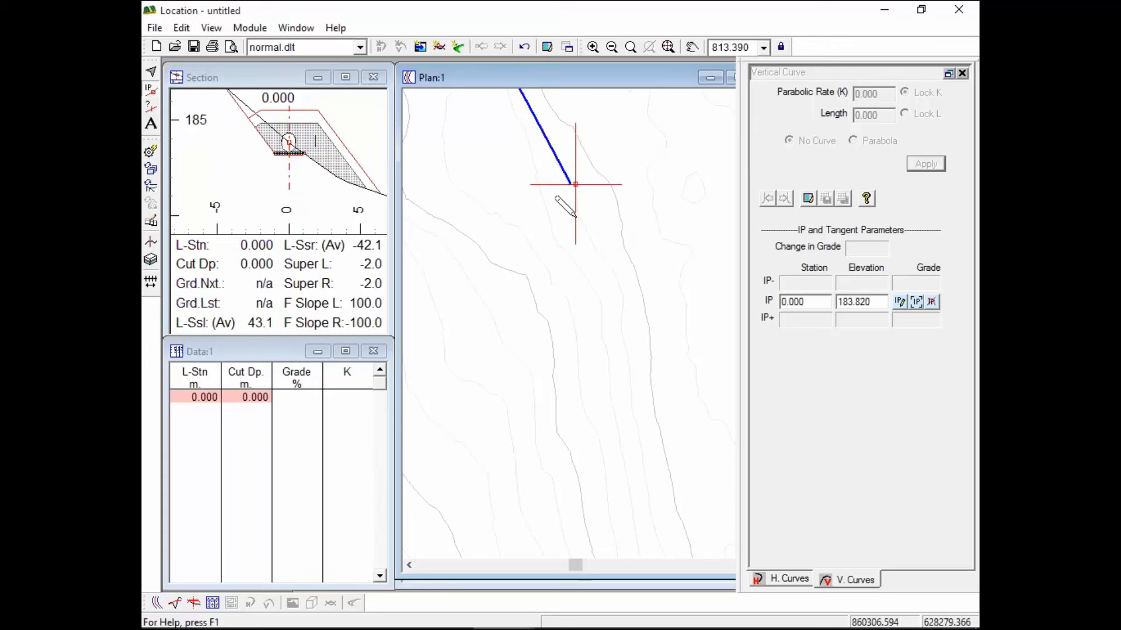
# Extend the alignment to station 64.976 and show the mass haul graph and profile
pyautogui.moveTo(582, 214); pyautogui.dragTo(680, 438, button='middle')
pyautogui.click(517, 121)
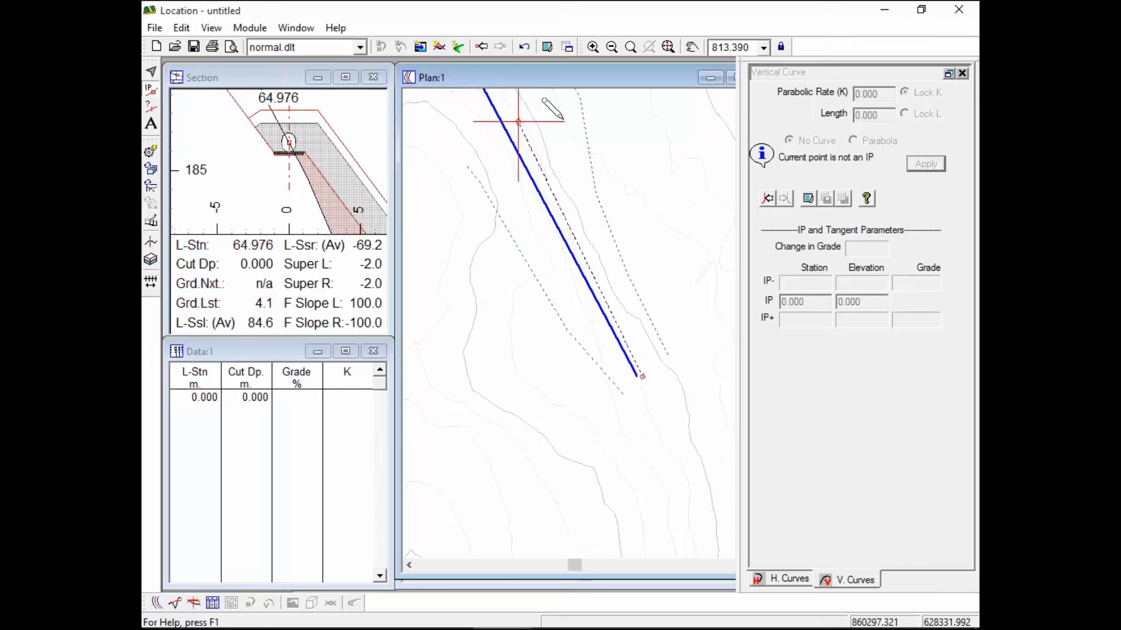
pyautogui.moveTo(691, 579); pyautogui.dragTo(660, 360)
pyautogui.moveTo(614, 196)
pyautogui.mouseDown(button='middle')
pyautogui.moveTo(637, 256)
pyautogui.moveTo(601, 193)
pyautogui.mouseUp(button='middle')
pyautogui.scroll(-3, 617, 213)
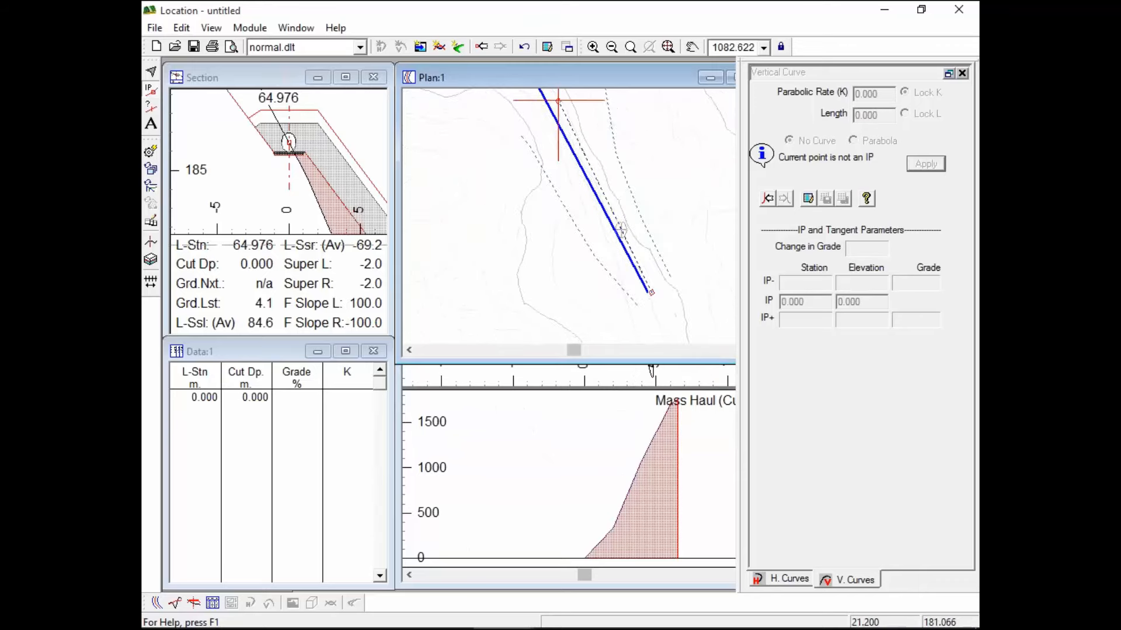
pyautogui.click(611, 430)
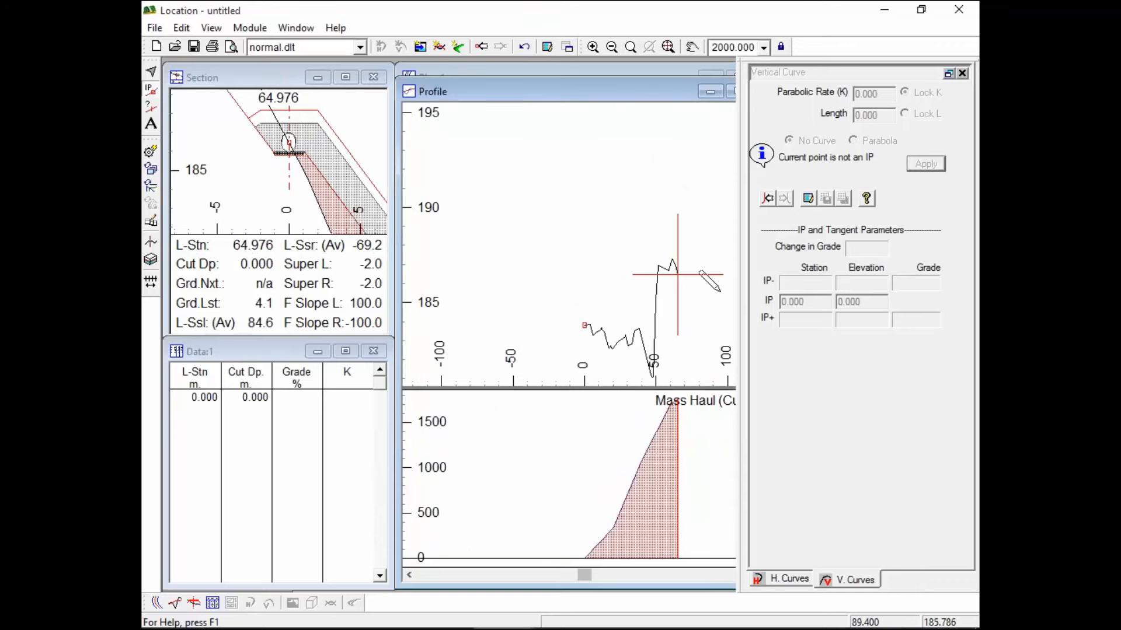
# Shrink the Profile window so Plan:1 shows above the profile and mass haul graph
pyautogui.moveTo(611, 82); pyautogui.dragTo(558, 353)
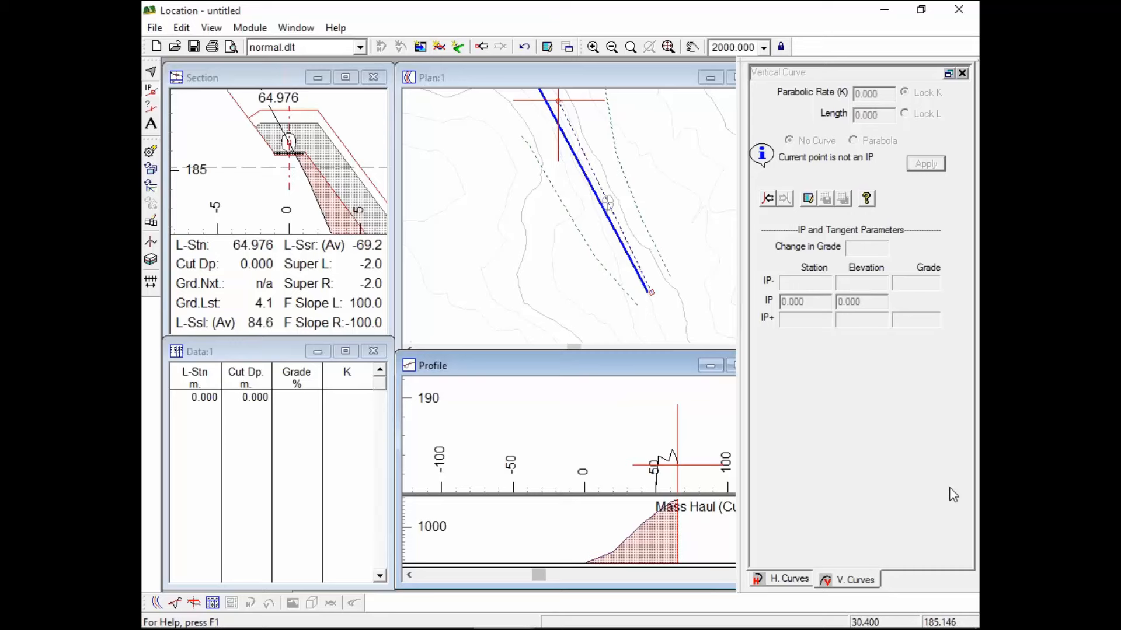
# Switch the screen layout to pegging.dlt
pyautogui.click(360, 47)
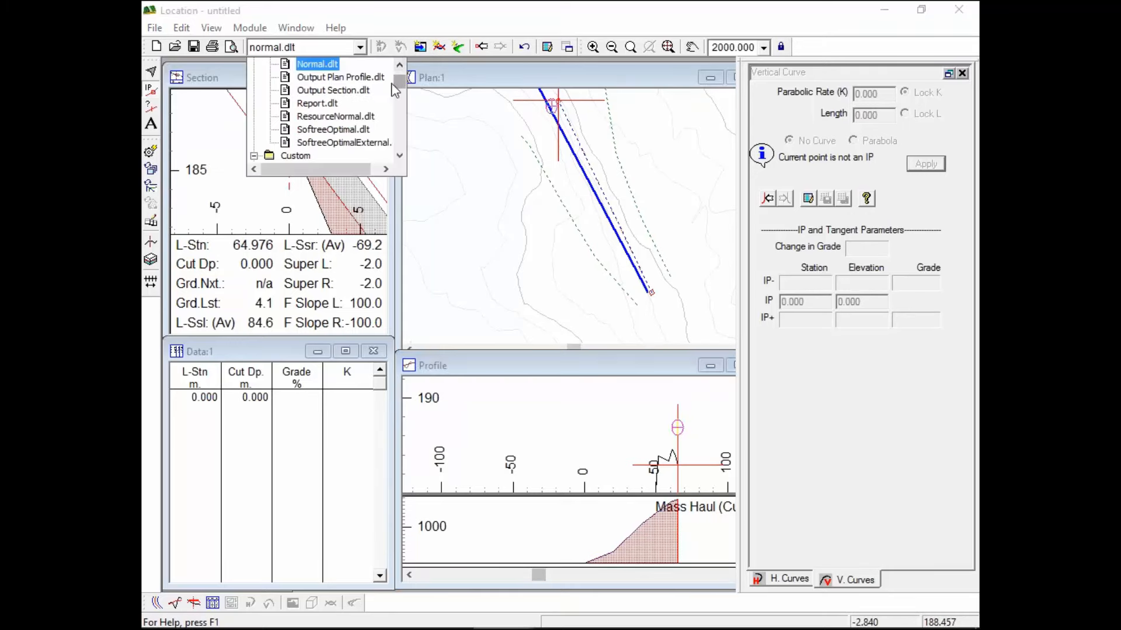
pyautogui.moveTo(400, 82); pyautogui.dragTo(410, 107)
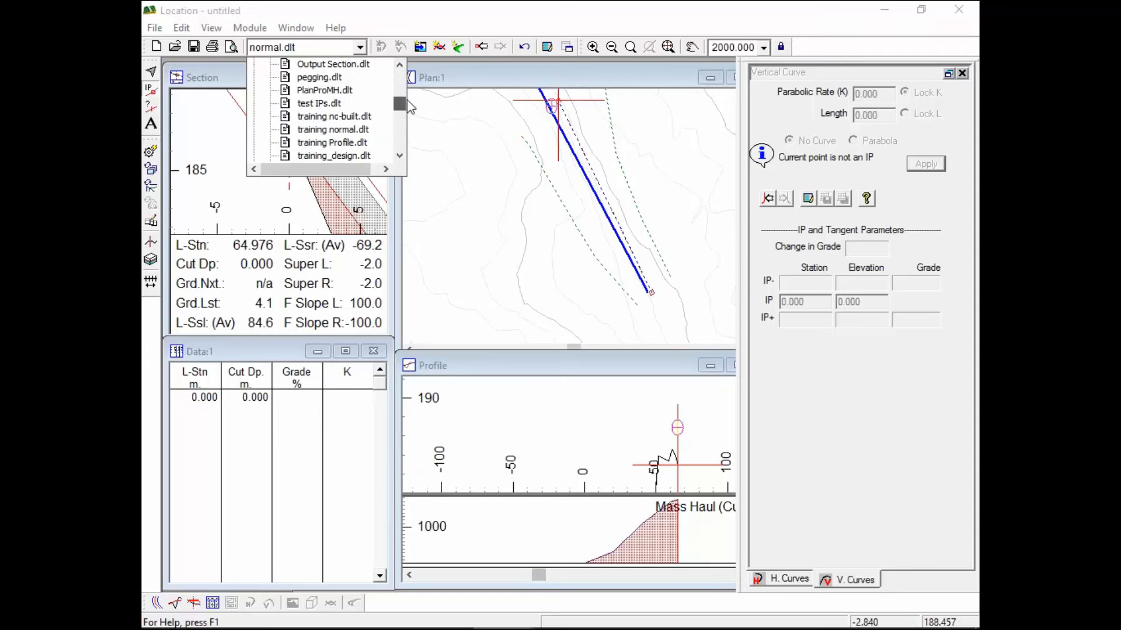
pyautogui.click(322, 81)
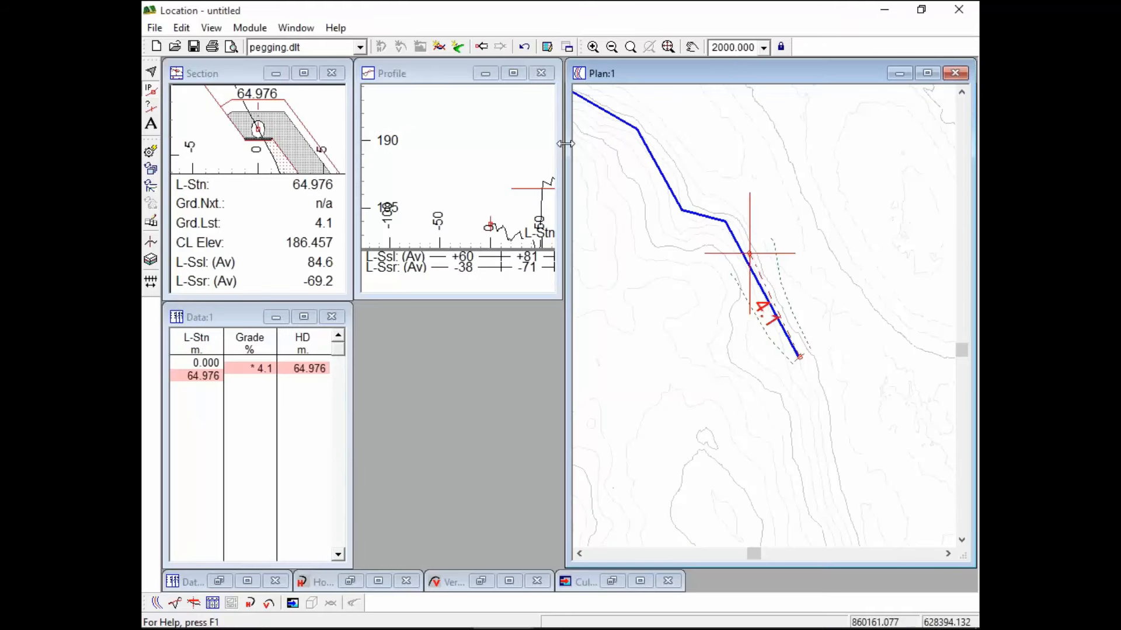
# Place grade breaks at stations 64.682, 88.395 and 120.062 with grades -1.1, -1.4 and 0.1
pyautogui.moveTo(574, 330)
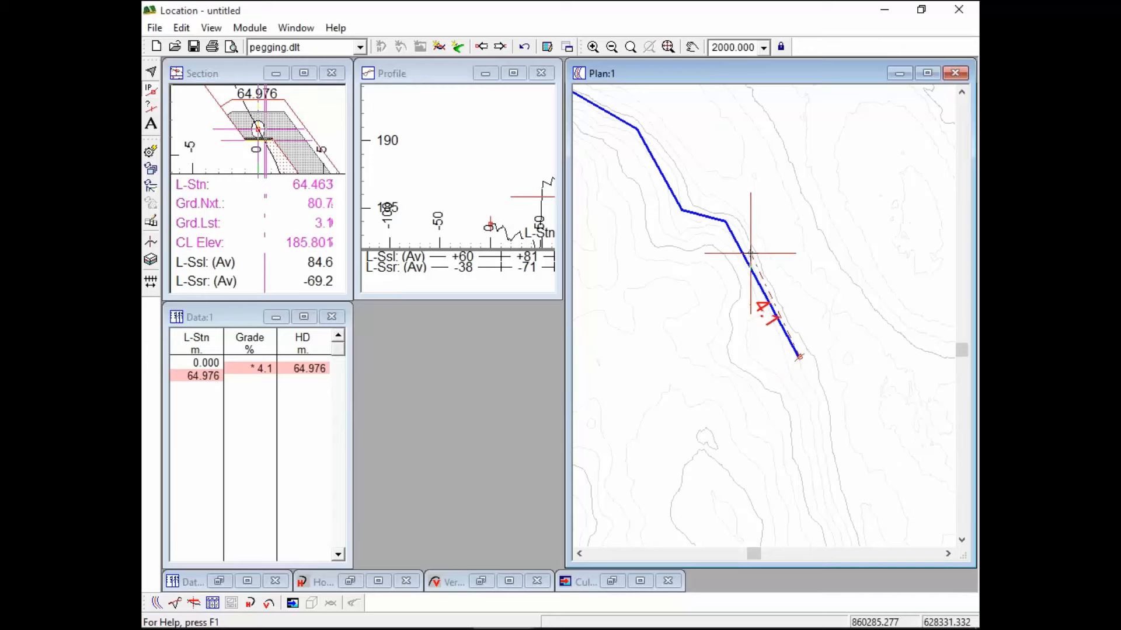
pyautogui.click(757, 252)
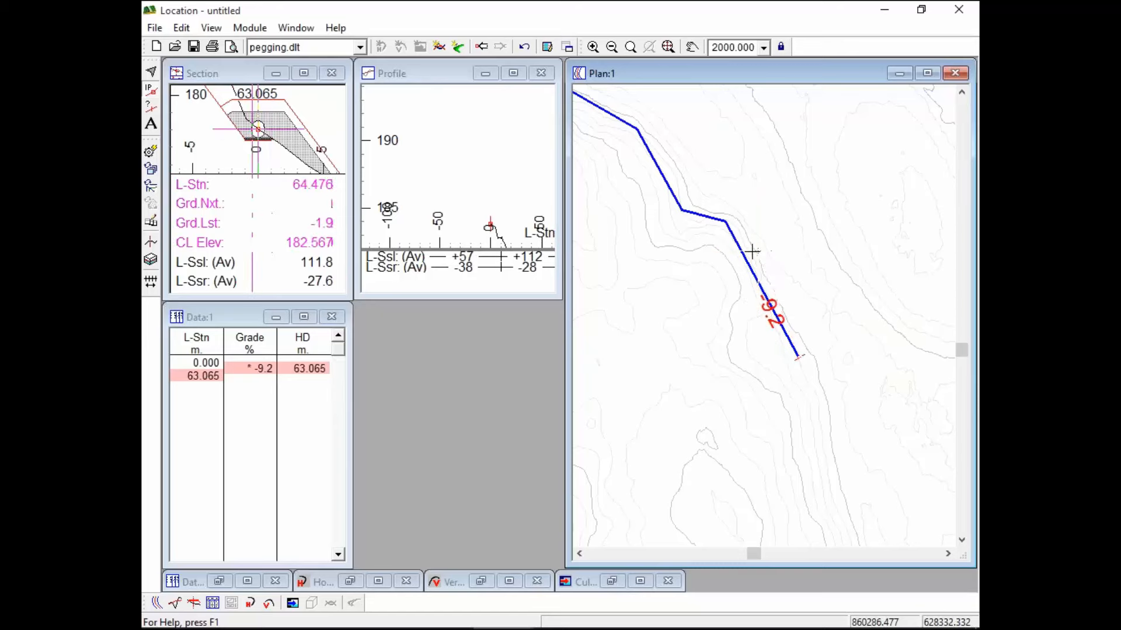
pyautogui.click(751, 252)
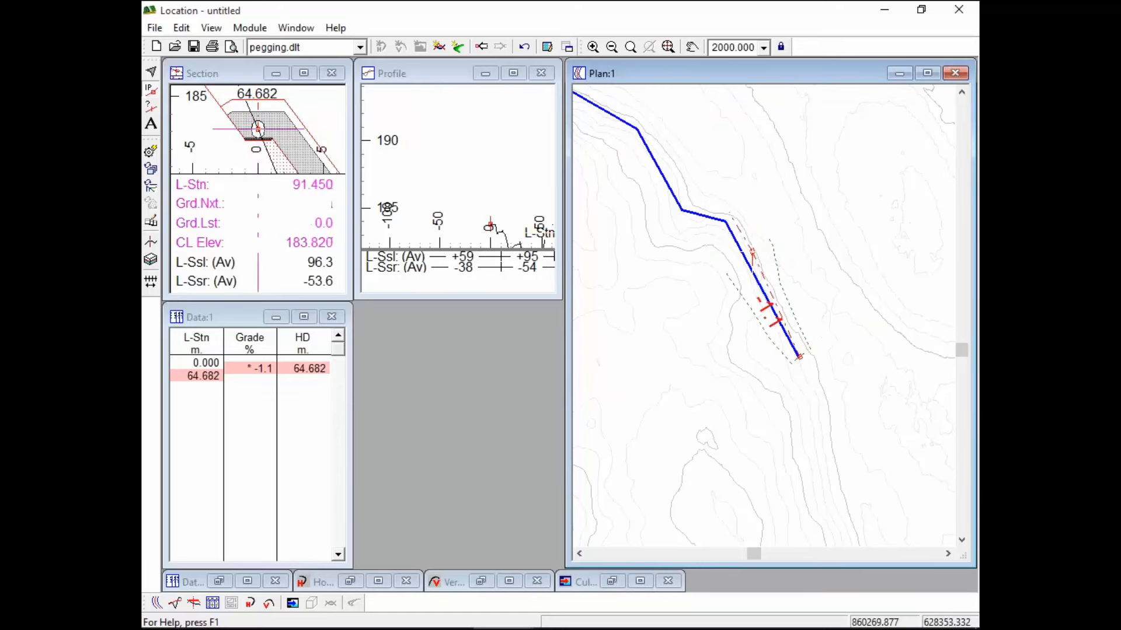
pyautogui.click(733, 217)
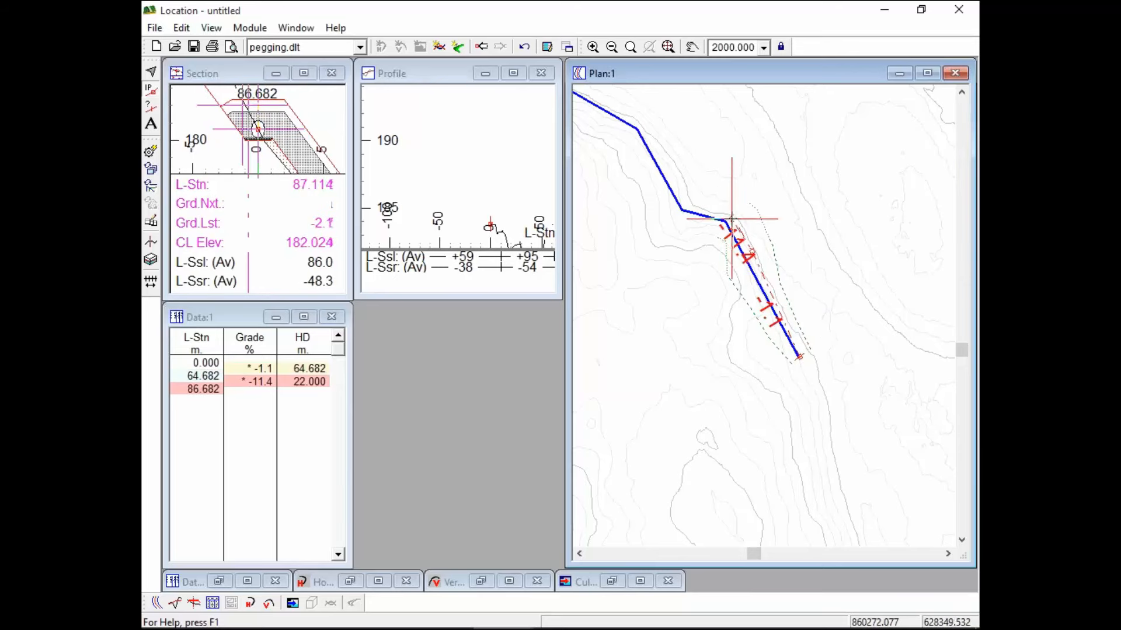
pyautogui.click(727, 221)
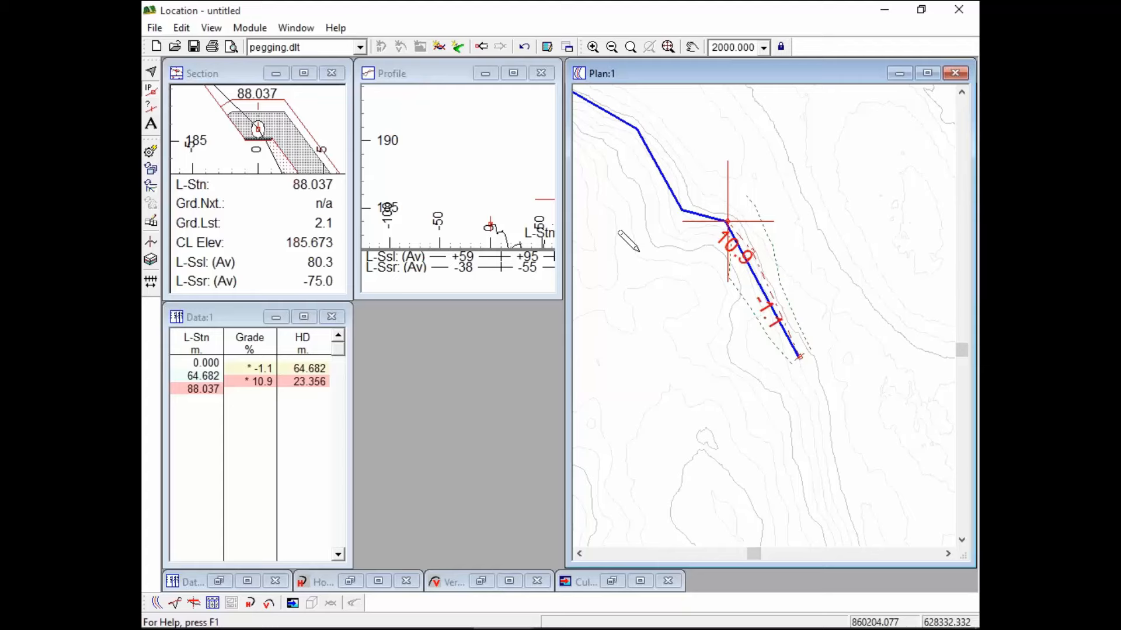
pyautogui.scroll(1, 776, 228)
pyautogui.scroll(3, 715, 214)
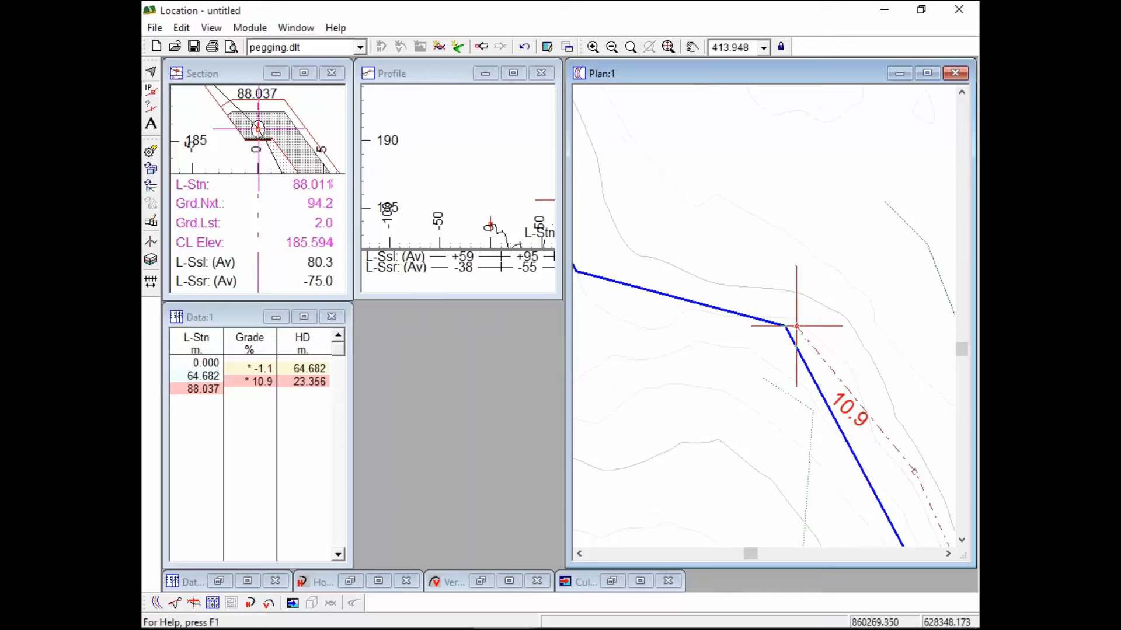
pyautogui.click(803, 313)
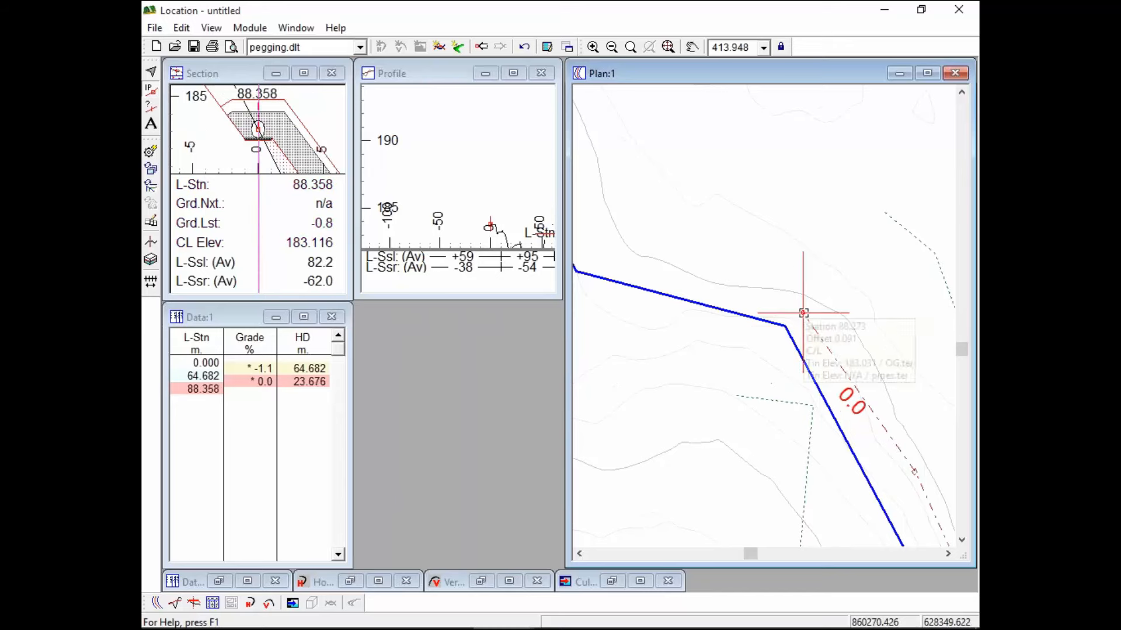
pyautogui.click(806, 310)
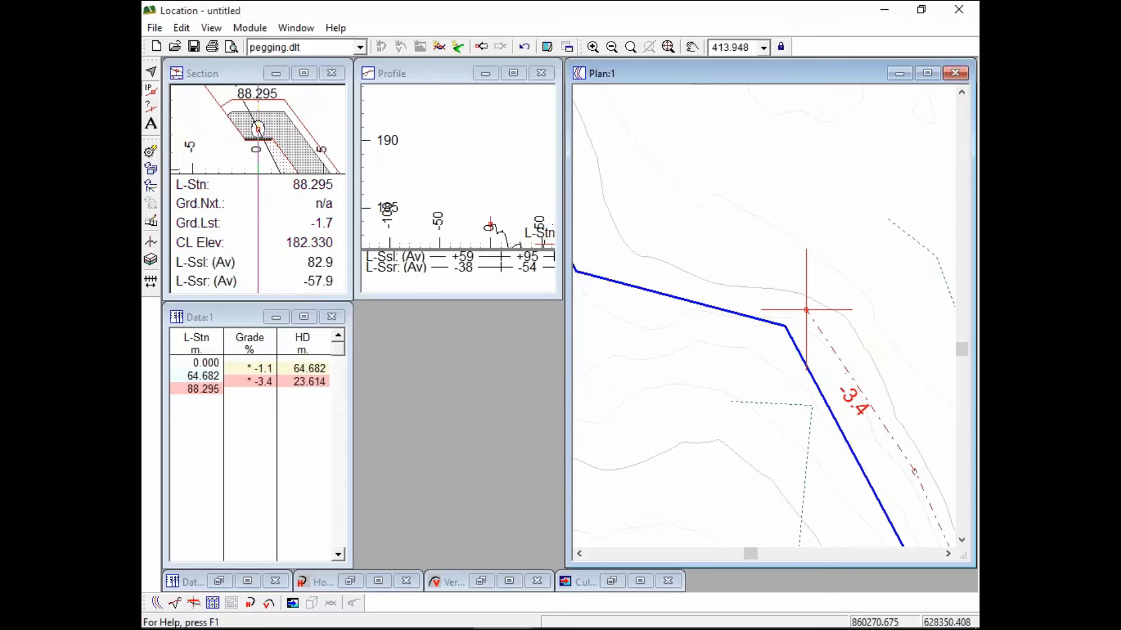
pyautogui.click(804, 312)
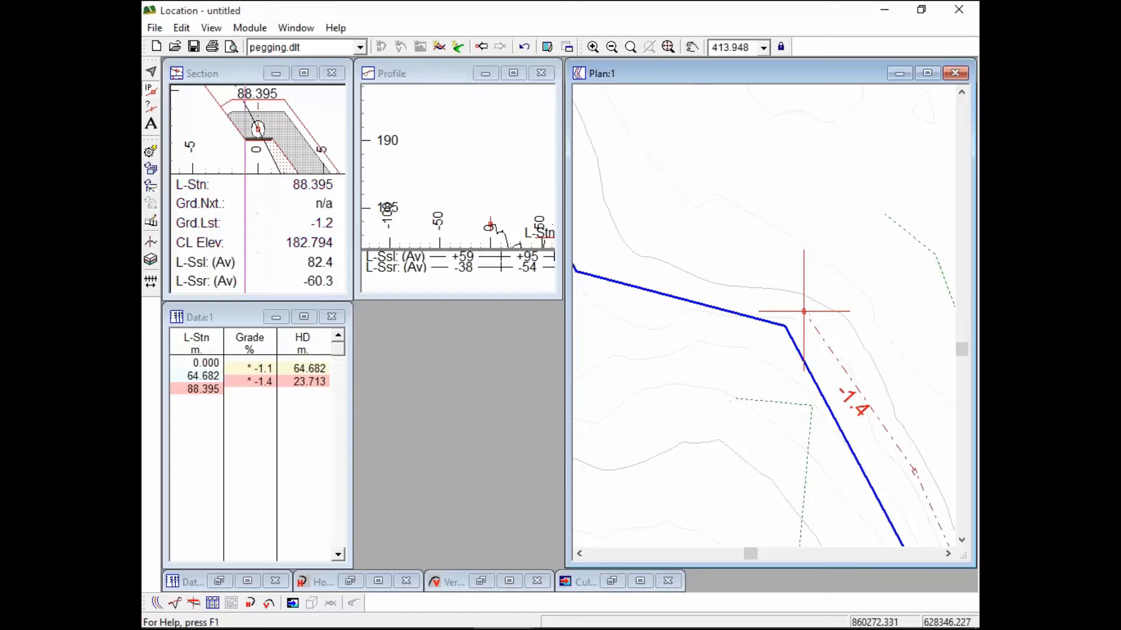
pyautogui.click(577, 258)
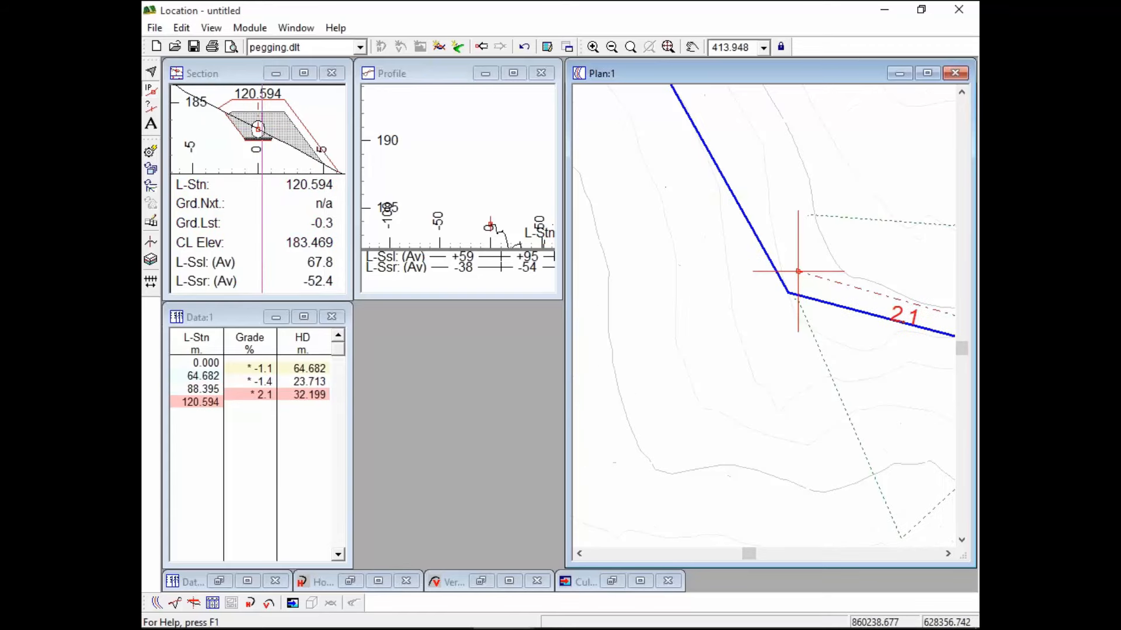
pyautogui.click(802, 265)
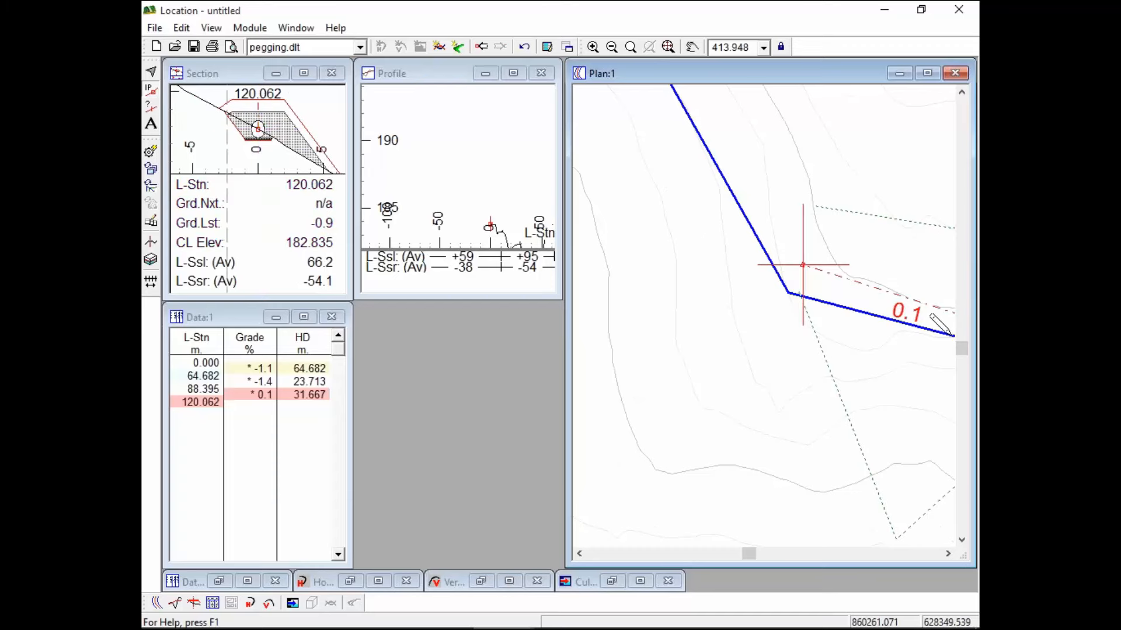
pyautogui.click(432, 75)
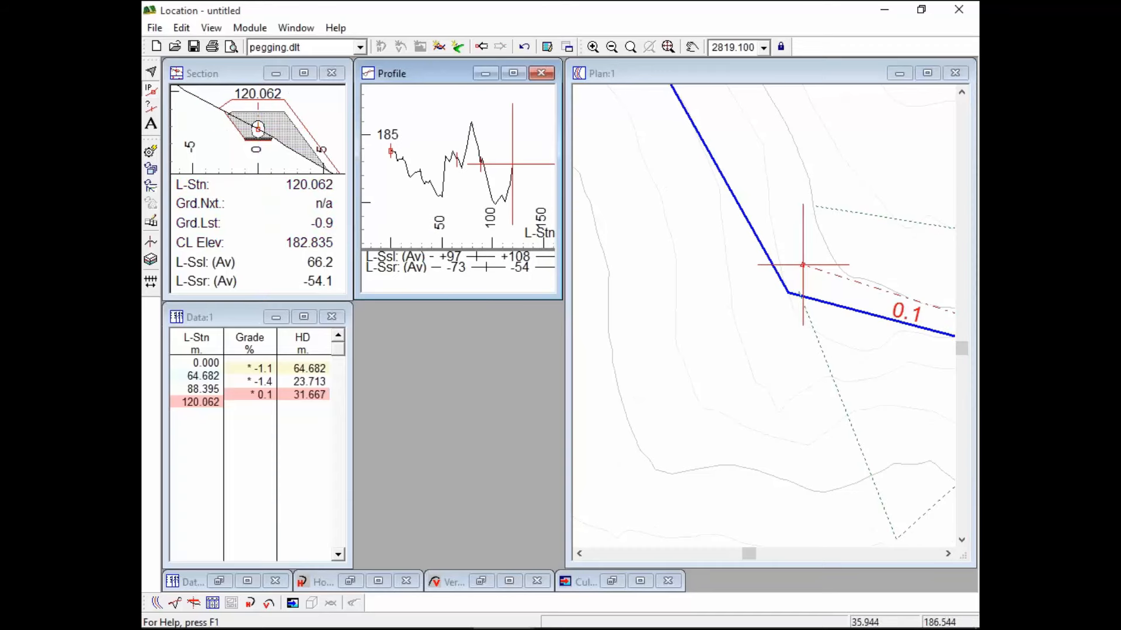
pyautogui.scroll(-2, 434, 126)
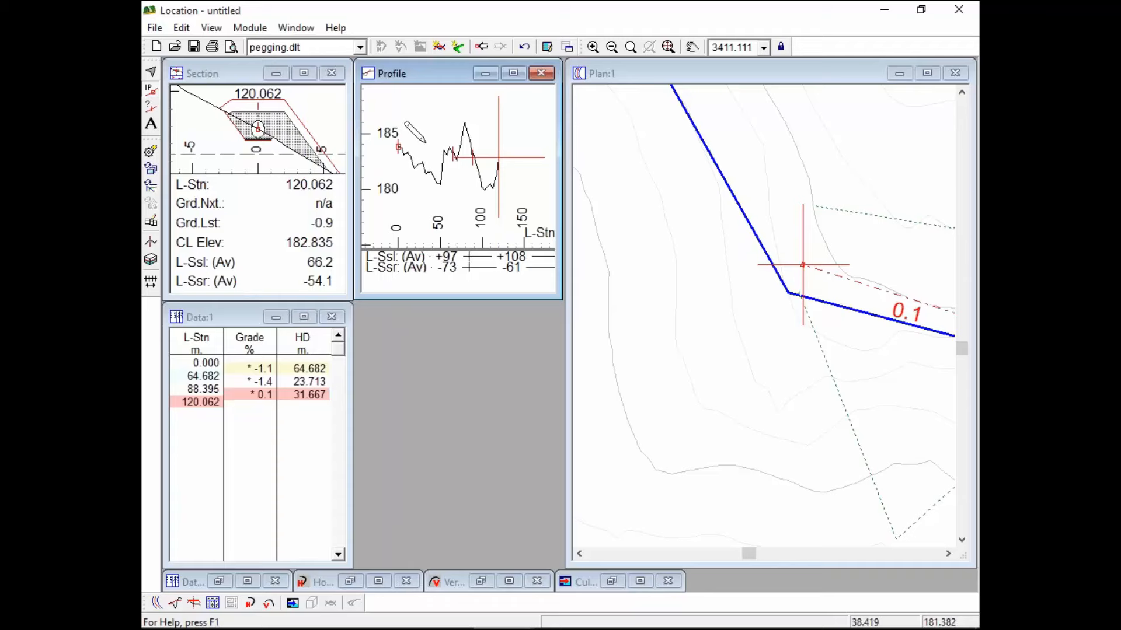
pyautogui.moveTo(903, 290); pyautogui.dragTo(729, 235, button='middle')
pyautogui.scroll(-9, 730, 239)
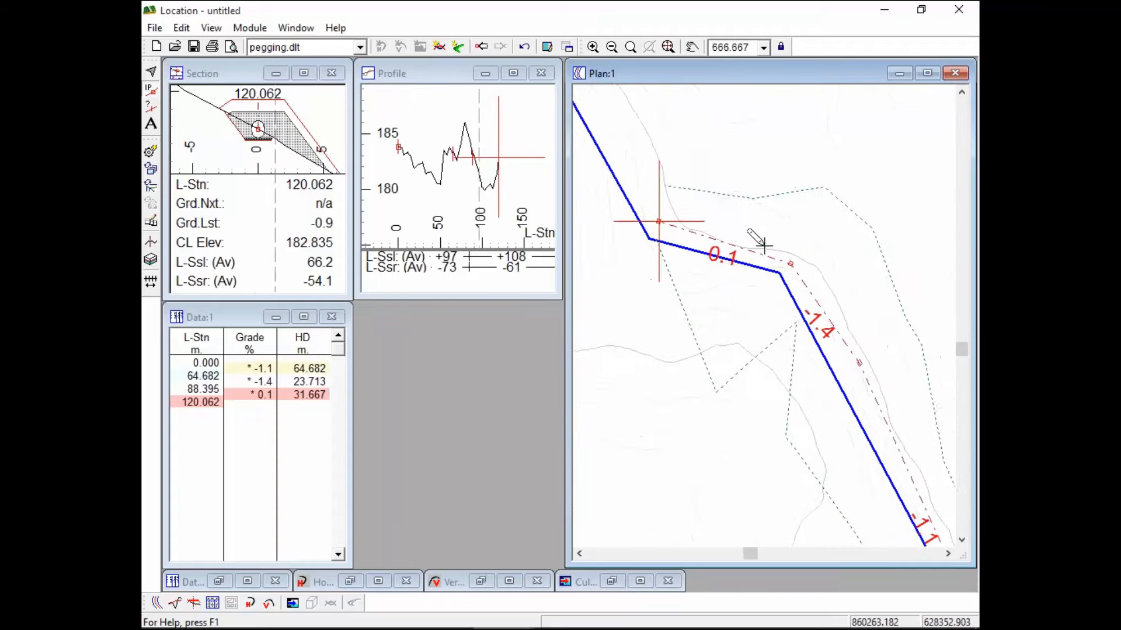
pyautogui.scroll(-8, 785, 260)
pyautogui.scroll(4, 779, 273)
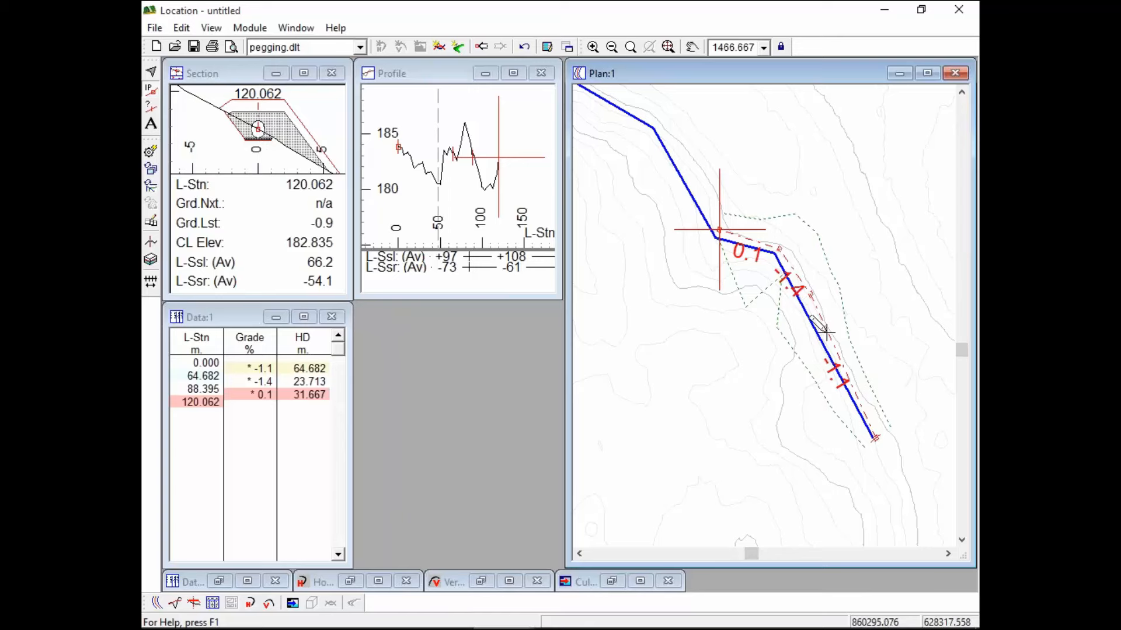
# Insert a new grade break and fix it at station 46.028
pyautogui.moveTo(825, 331)
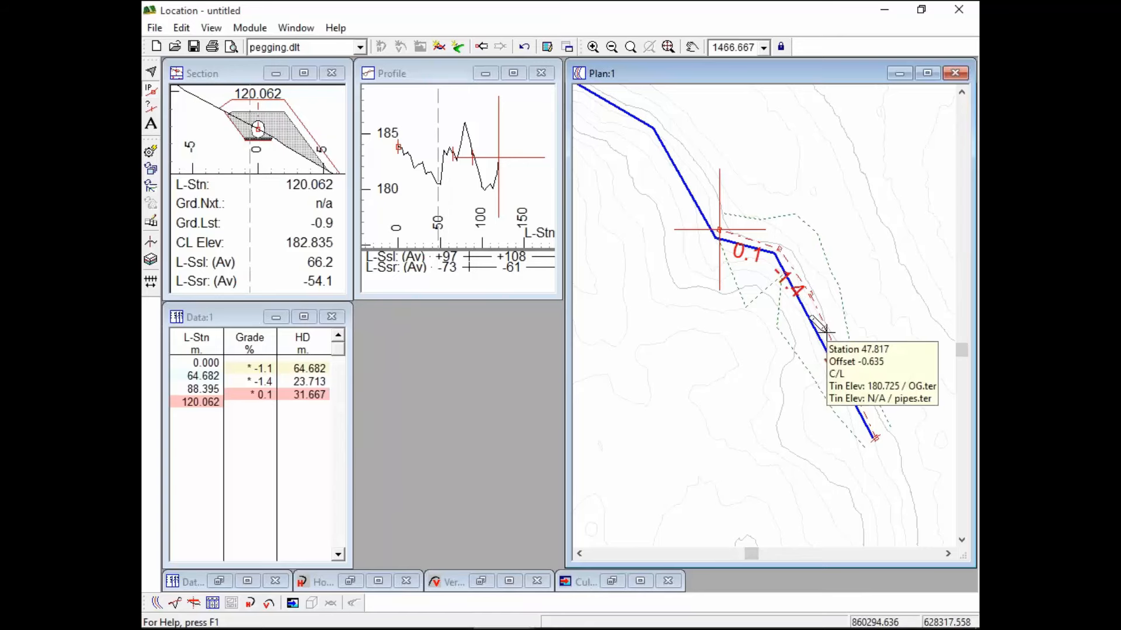
pyautogui.moveTo(826, 332); pyautogui.dragTo(822, 340)
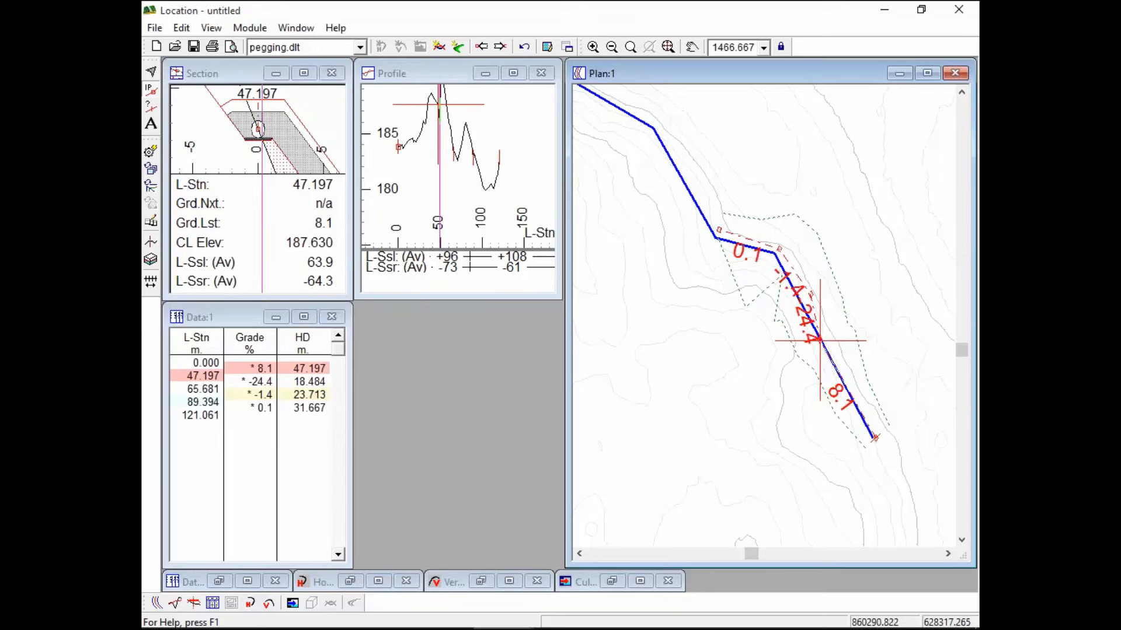
pyautogui.moveTo(806, 310)
pyautogui.scroll(1, 806, 309)
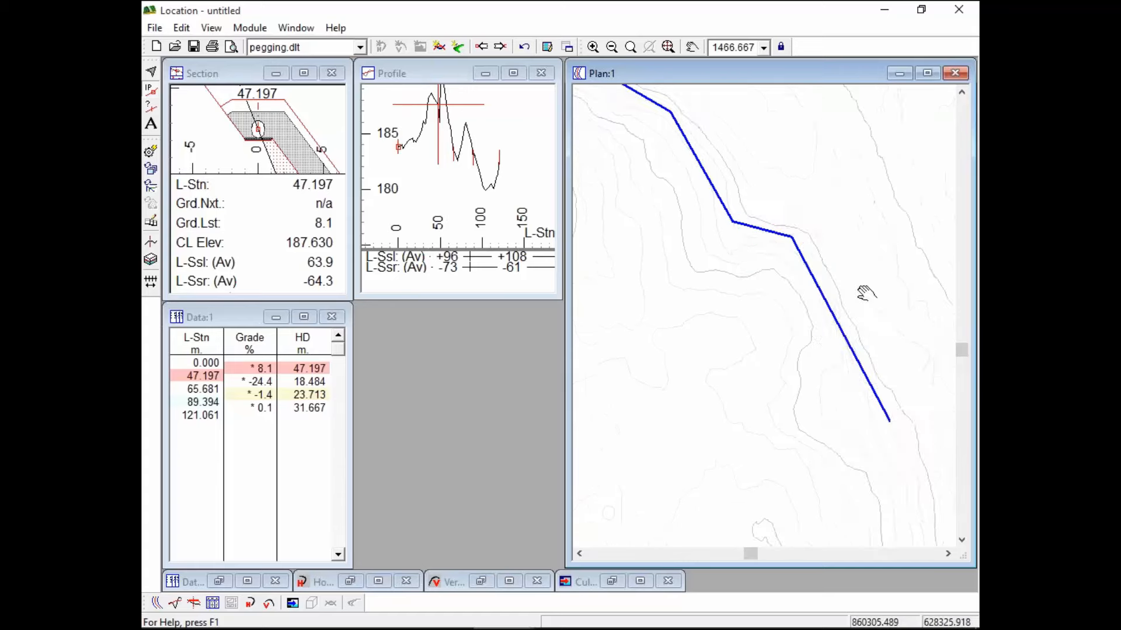
pyautogui.scroll(2, 807, 261)
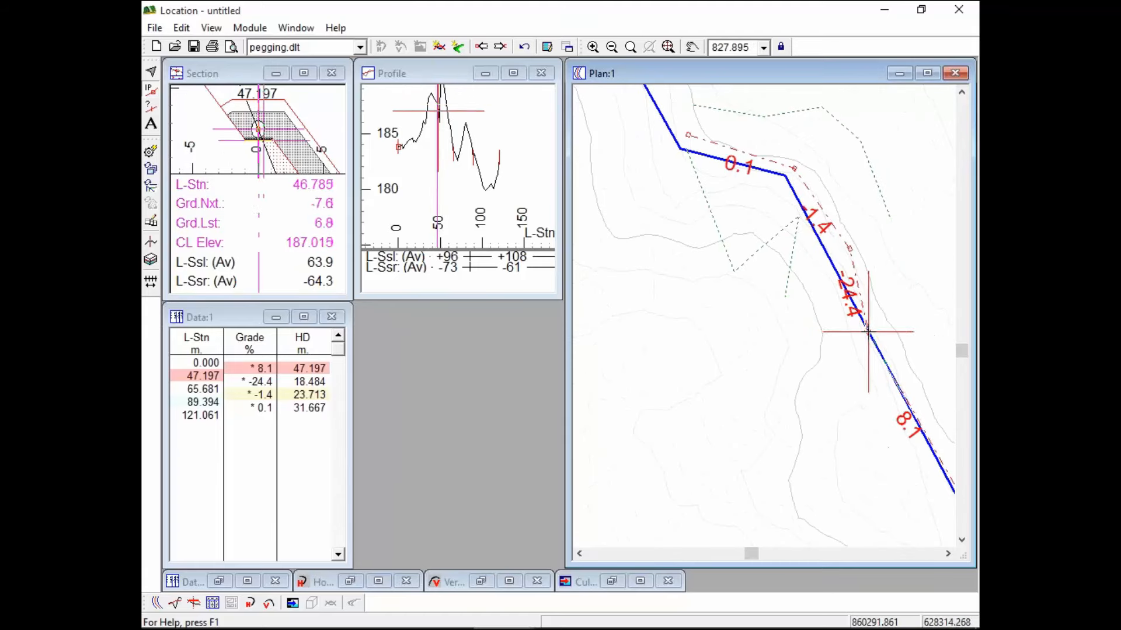
pyautogui.click(871, 331)
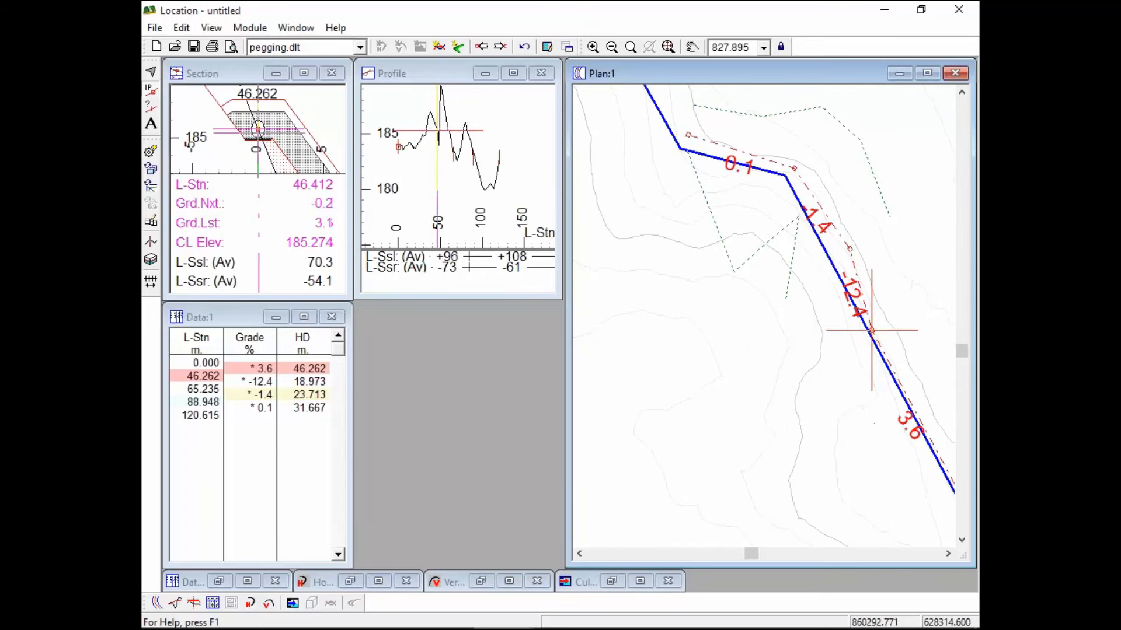
pyautogui.click(874, 329)
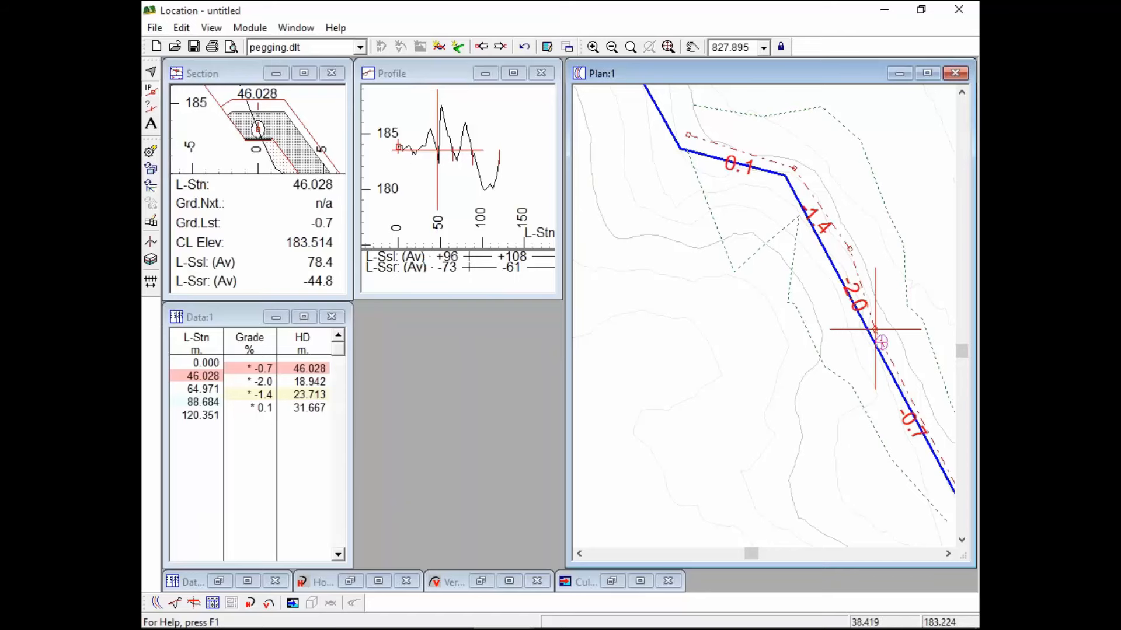
# Follow the alignment down the slope and add a traverse point at station 172.019
pyautogui.moveTo(775, 200); pyautogui.dragTo(904, 474, button='middle')
pyautogui.scroll(1, 922, 525)
pyautogui.moveTo(870, 441); pyautogui.dragTo(829, 232, button='middle')
pyautogui.moveTo(745, 225); pyautogui.dragTo(838, 485, button='middle')
pyautogui.click(736, 245)
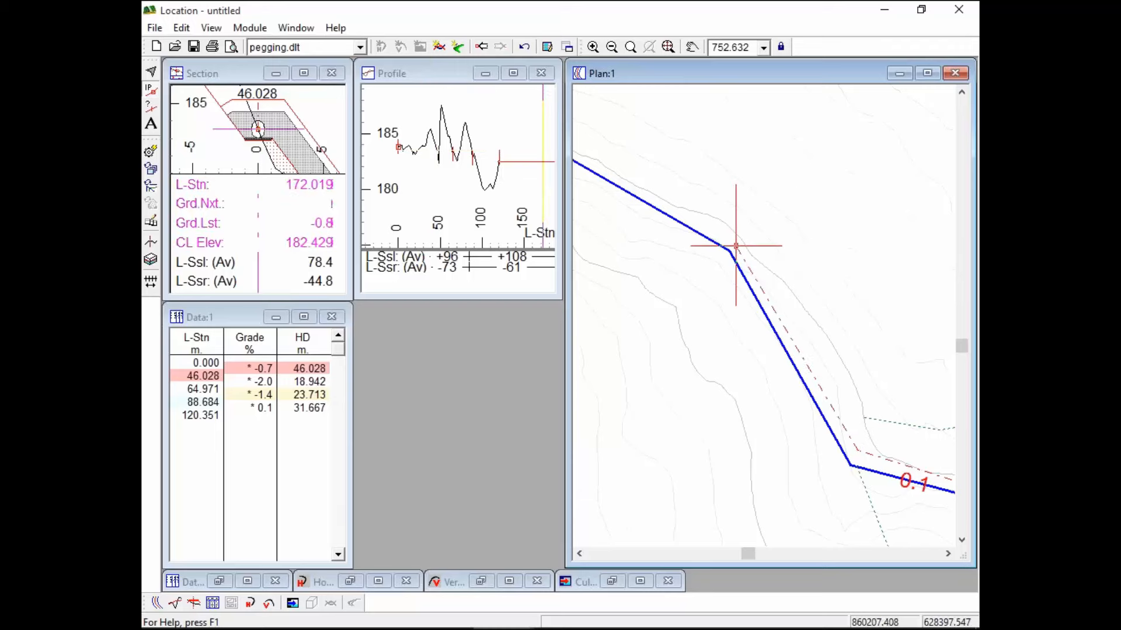
# Add traverse points downhill at stations 250.816, 310.082 and 366.091, ending on a -47.7% grade
pyautogui.moveTo(724, 224); pyautogui.dragTo(929, 405, button='middle')
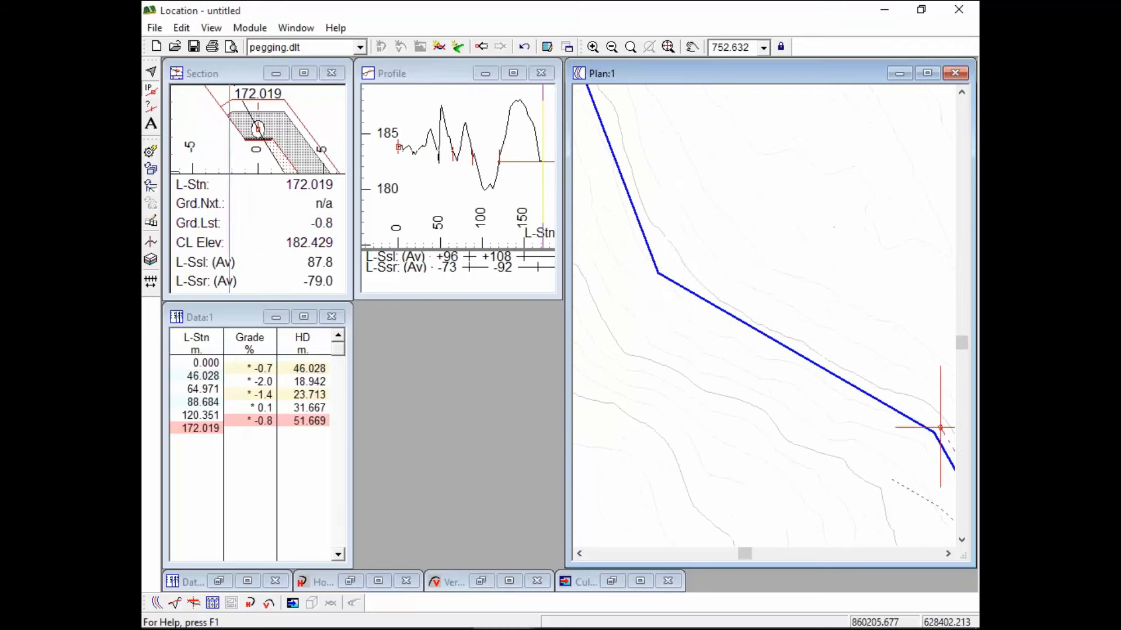
pyautogui.click(669, 260)
pyautogui.moveTo(794, 218); pyautogui.dragTo(878, 453, button='middle')
pyautogui.scroll(-1, 878, 453)
pyautogui.click(669, 267)
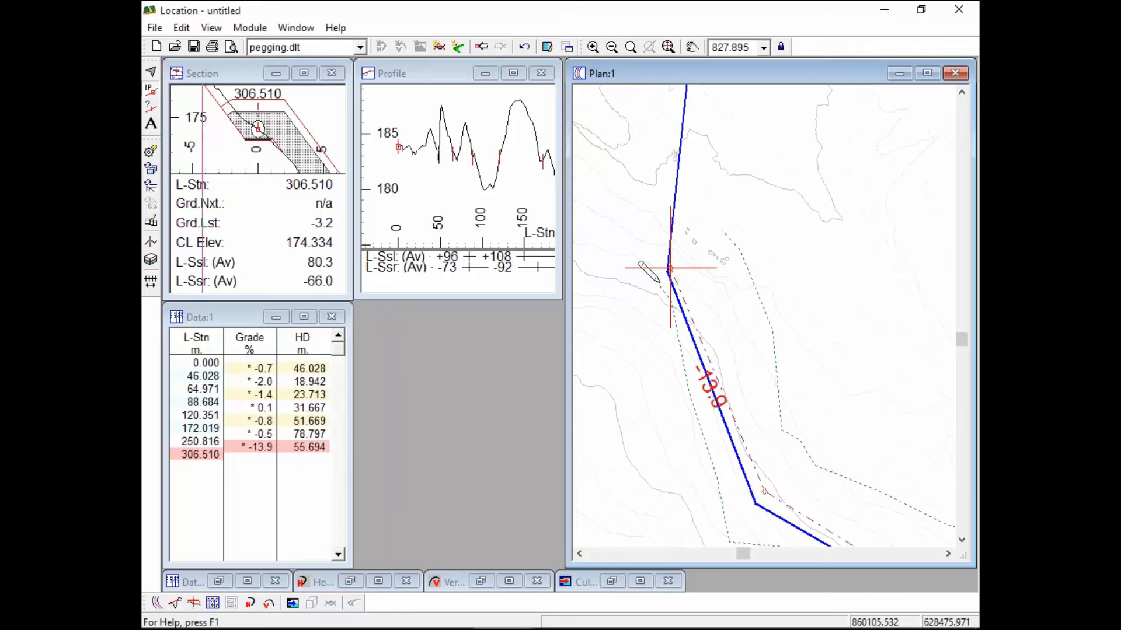
pyautogui.click(657, 275)
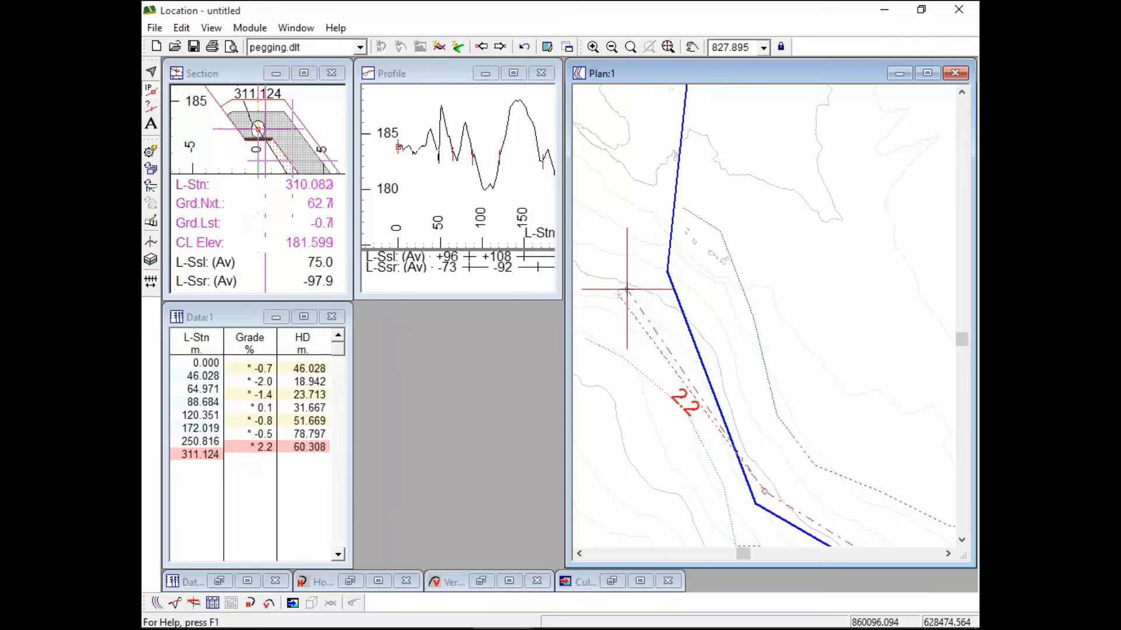
pyautogui.click(625, 289)
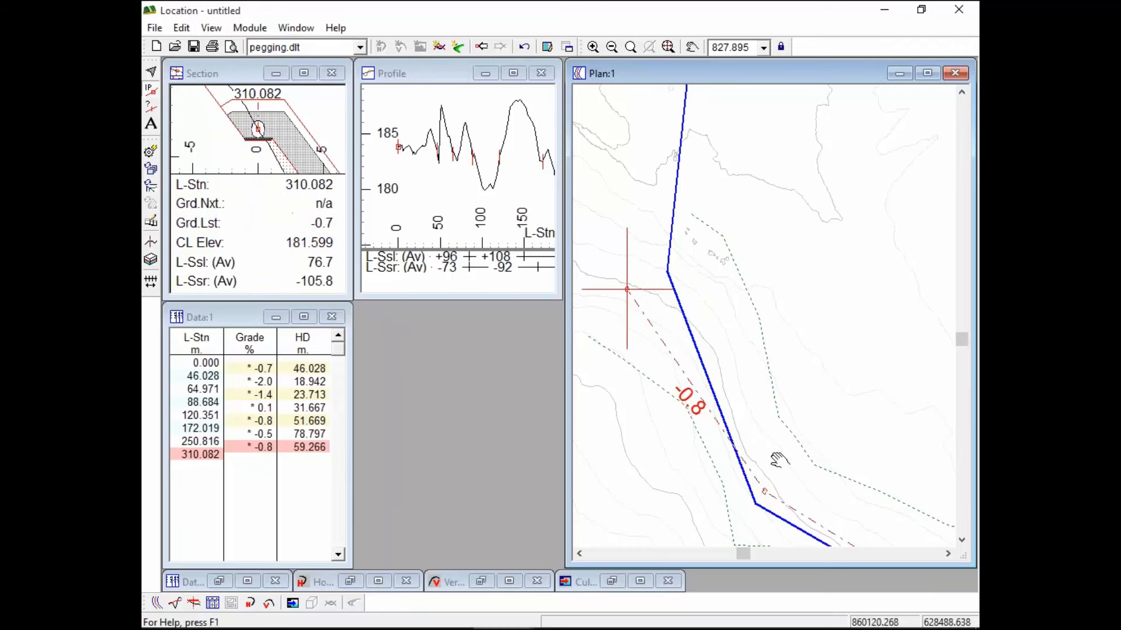
pyautogui.moveTo(678, 137); pyautogui.dragTo(779, 460, button='middle')
pyautogui.click(786, 370)
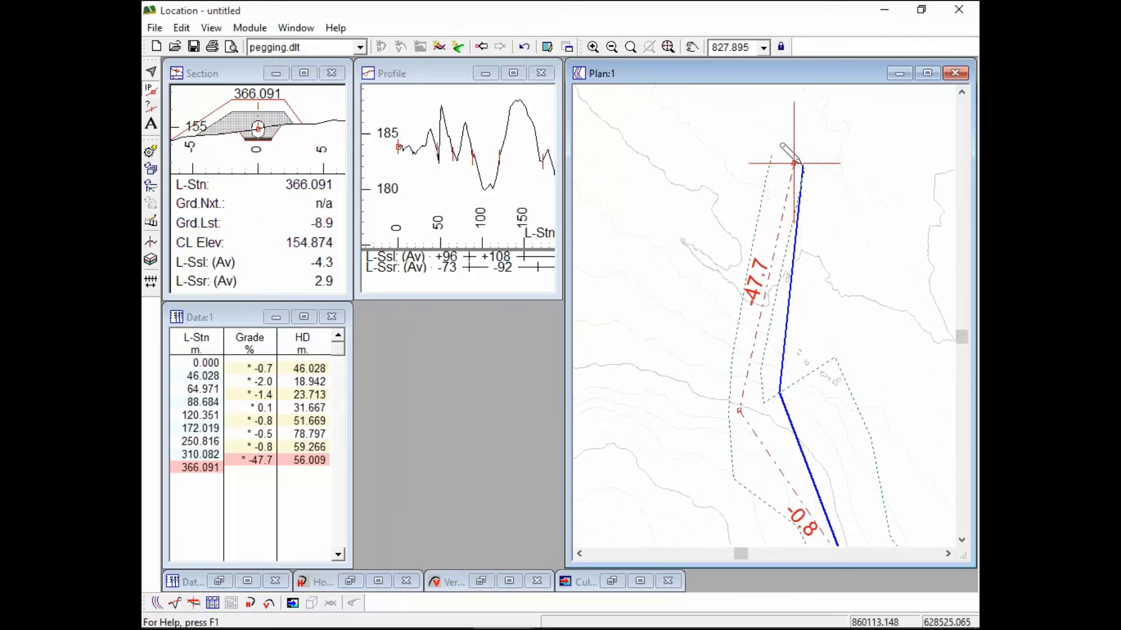
pyautogui.moveTo(863, 206)
pyautogui.click(413, 68)
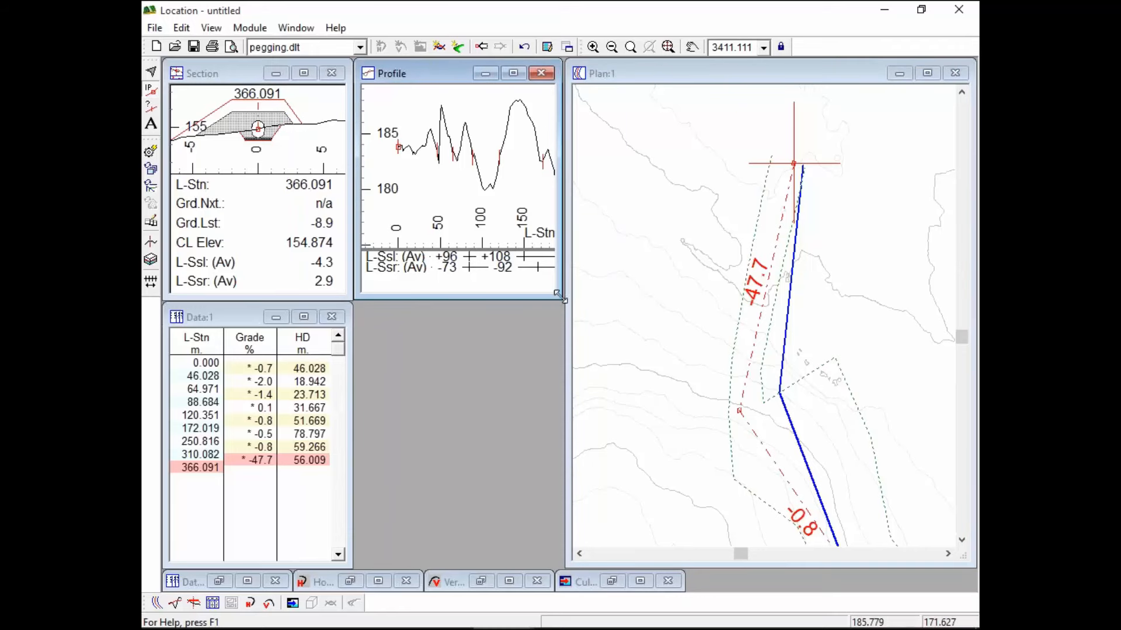
# Enlarge and zoom out the Profile window to show the ground line down to station 366.091
pyautogui.moveTo(559, 296); pyautogui.dragTo(805, 483)
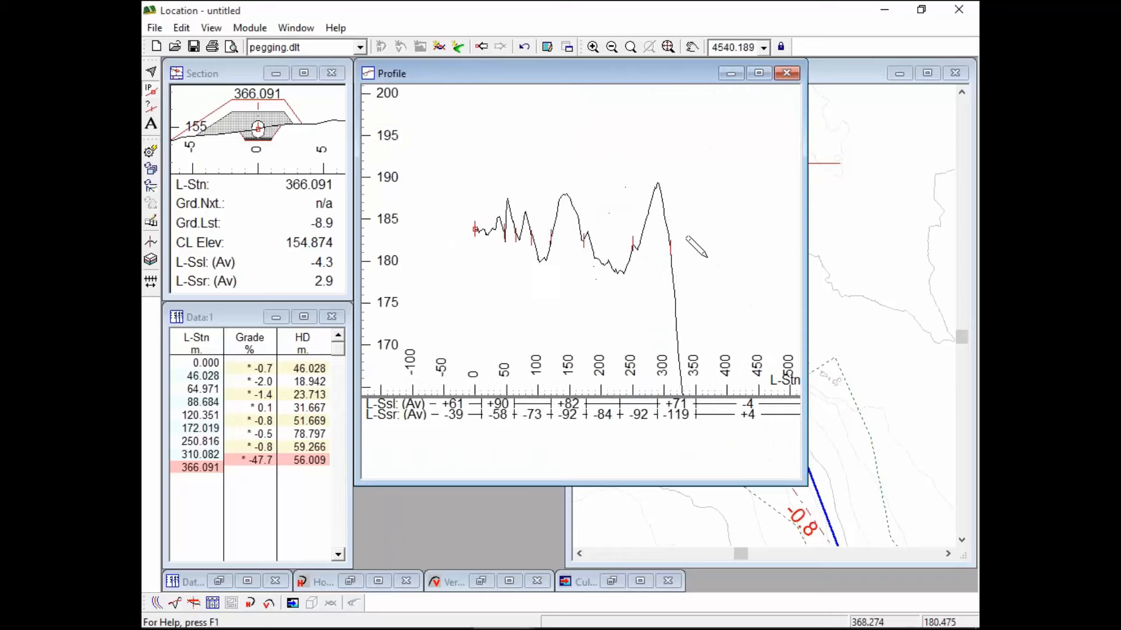
pyautogui.scroll(-1, 696, 247)
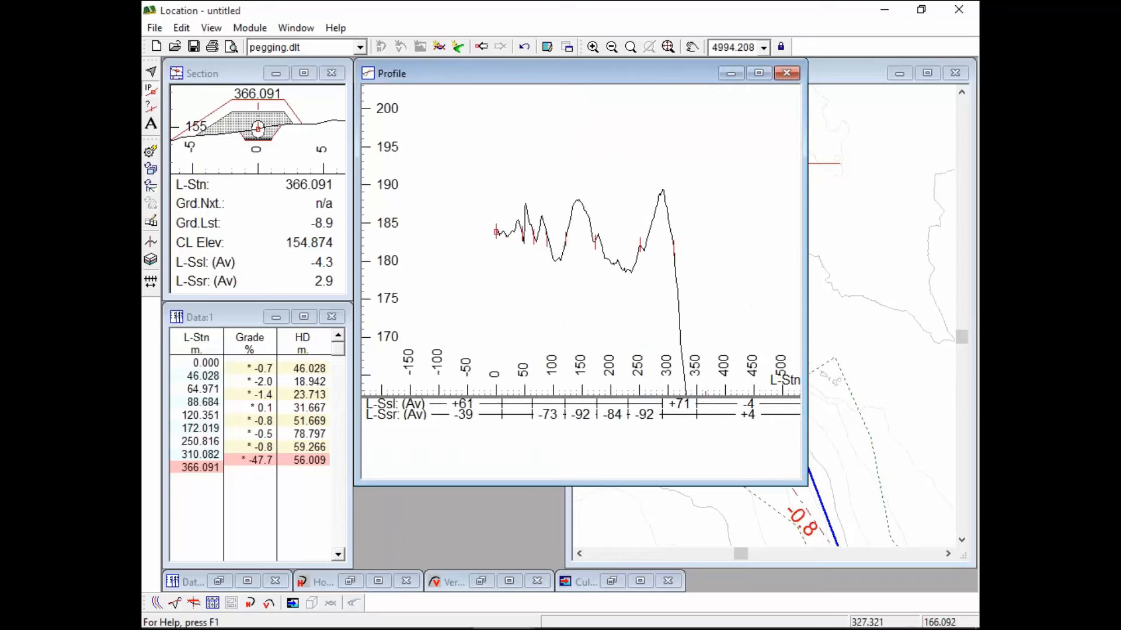
pyautogui.moveTo(674, 296); pyautogui.dragTo(665, 198, button='middle')
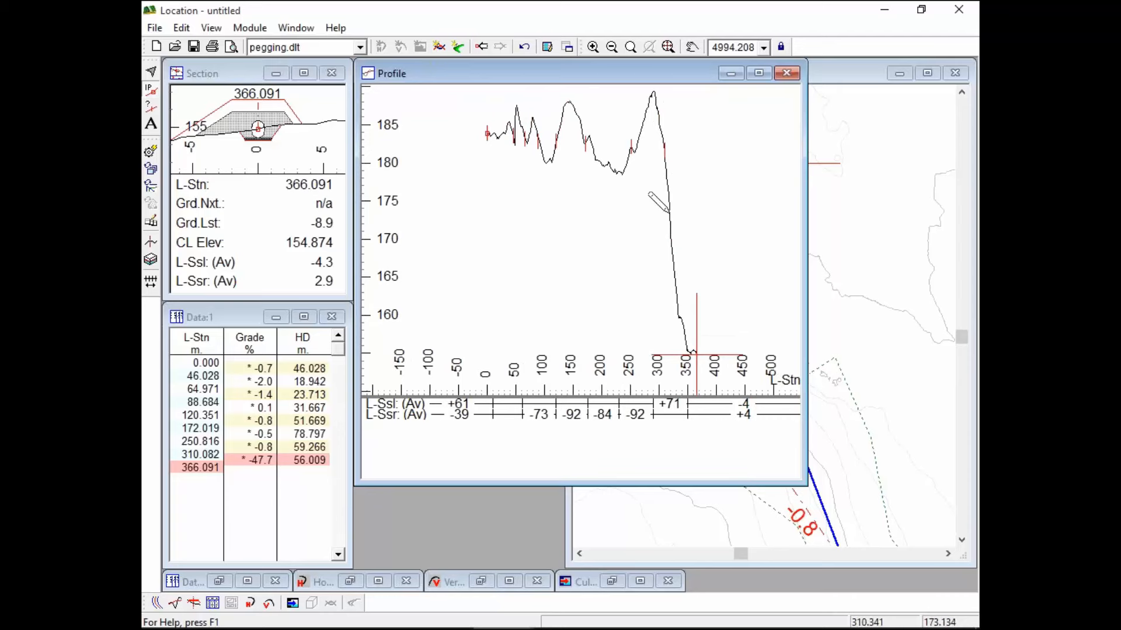
pyautogui.moveTo(672, 210)
pyautogui.moveTo(709, 213)
pyautogui.moveTo(813, 296)
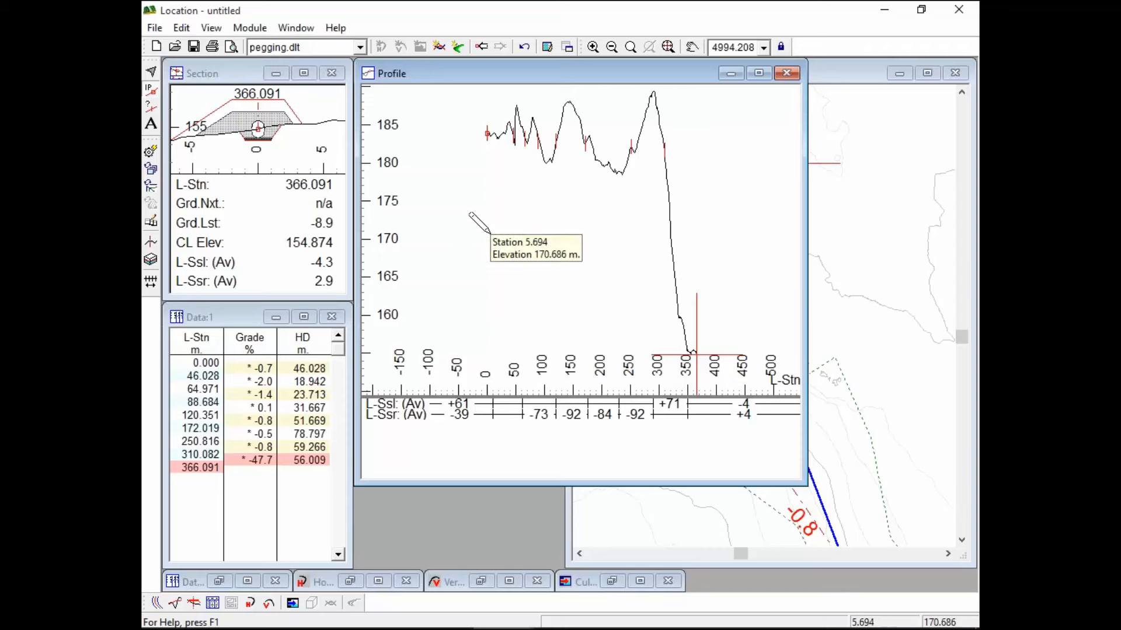
pyautogui.moveTo(465, 213)
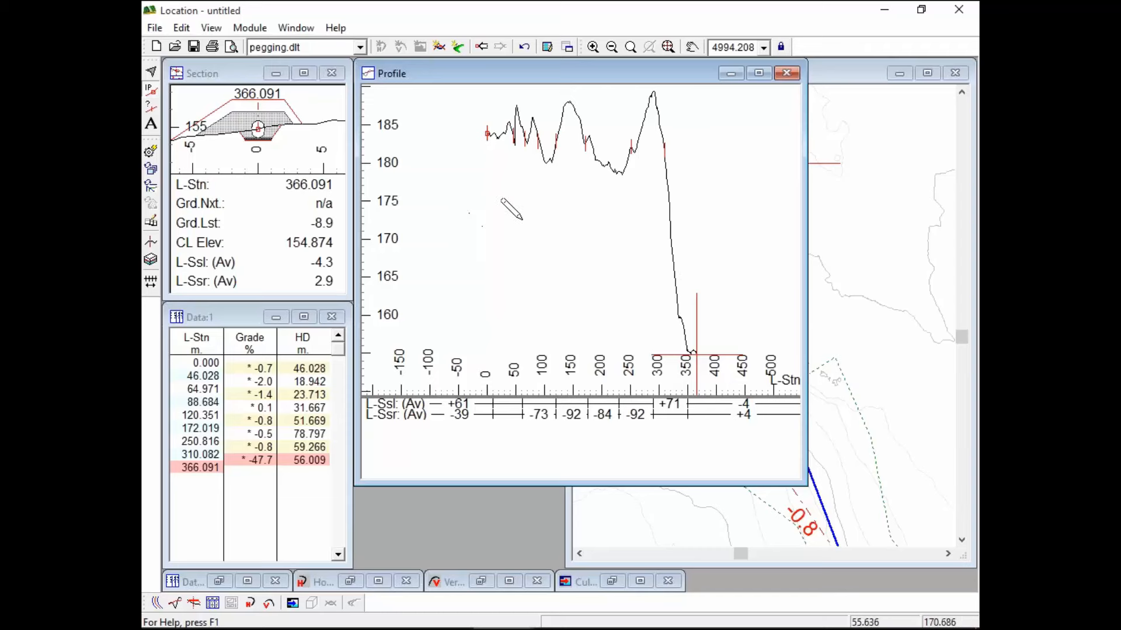
# Add a vertical IP at the ground line's end, giving -0.5% then -40.7% grades, and inspect station 220
pyautogui.moveTo(564, 175)
pyautogui.moveTo(662, 138); pyautogui.dragTo(658, 145)
pyautogui.moveTo(688, 251)
pyautogui.mouseDown()
pyautogui.moveTo(711, 377)
pyautogui.moveTo(708, 337)
pyautogui.mouseUp()
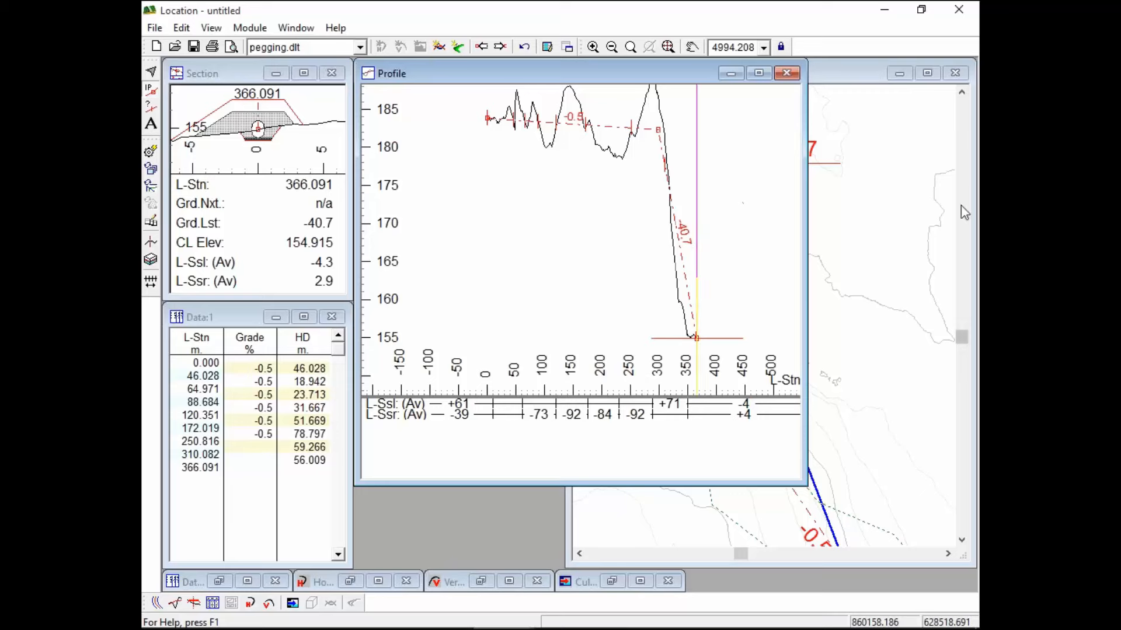
pyautogui.click(612, 127)
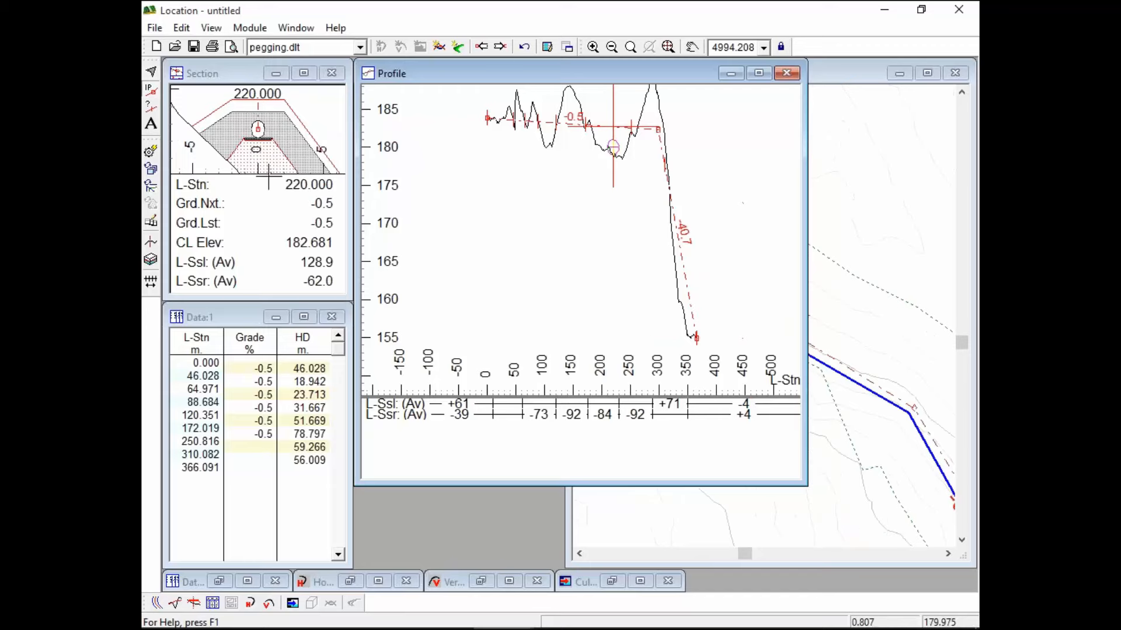
pyautogui.moveTo(351, 295)
pyautogui.mouseDown()
pyautogui.moveTo(454, 467)
pyautogui.moveTo(347, 298)
pyautogui.mouseUp()
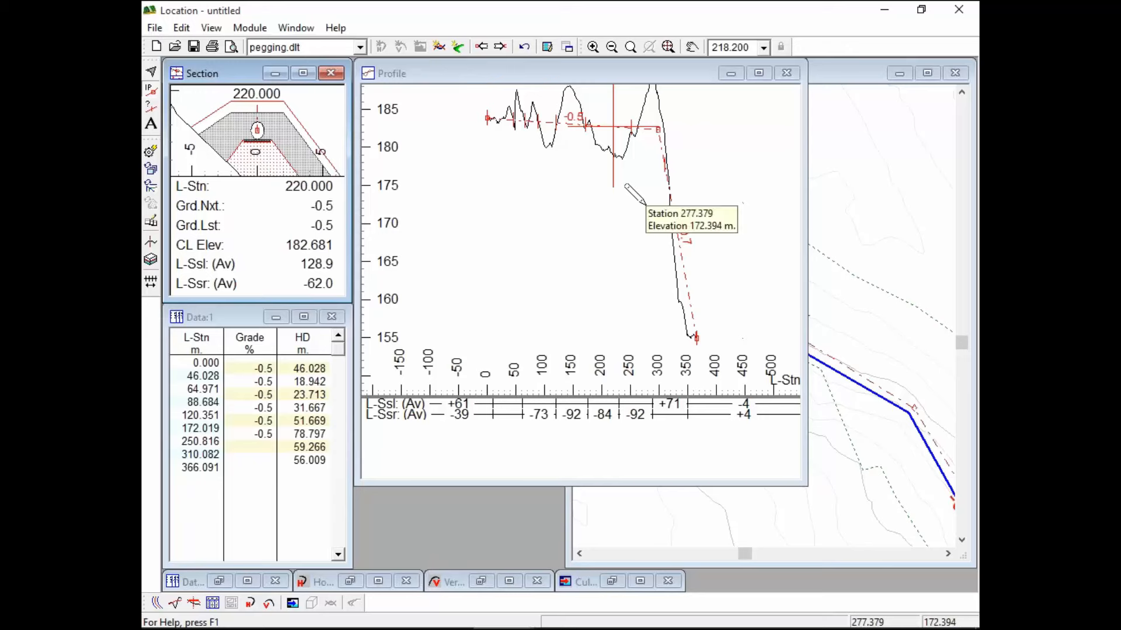
# Place the Profile window beside the Plan and insert an alignment point at station 220.103
pyautogui.click(863, 76)
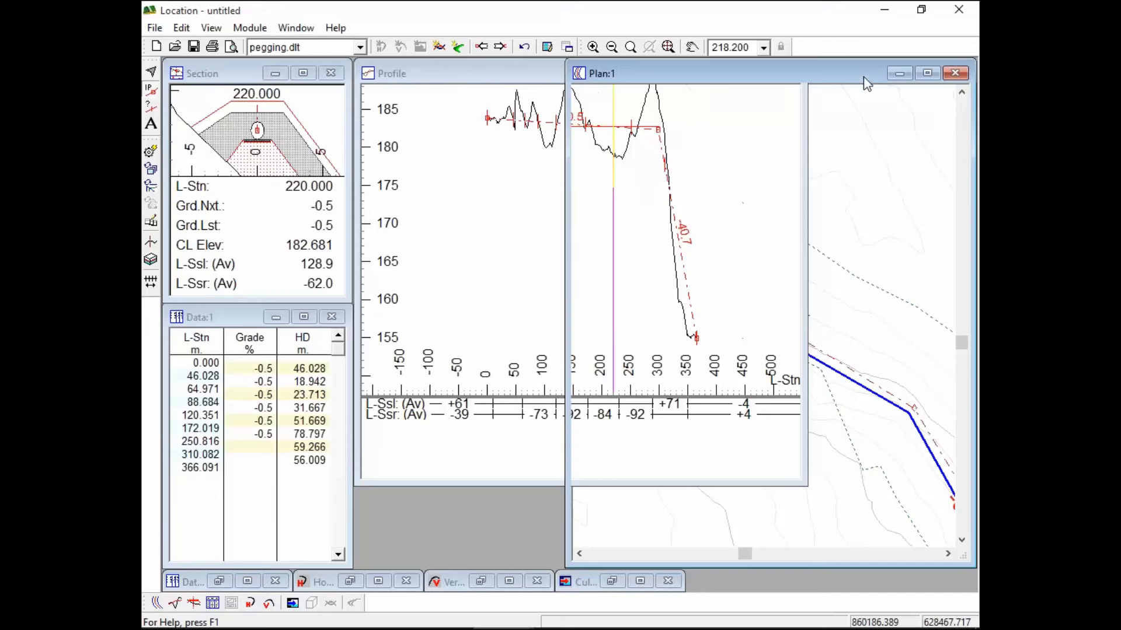
pyautogui.moveTo(903, 198)
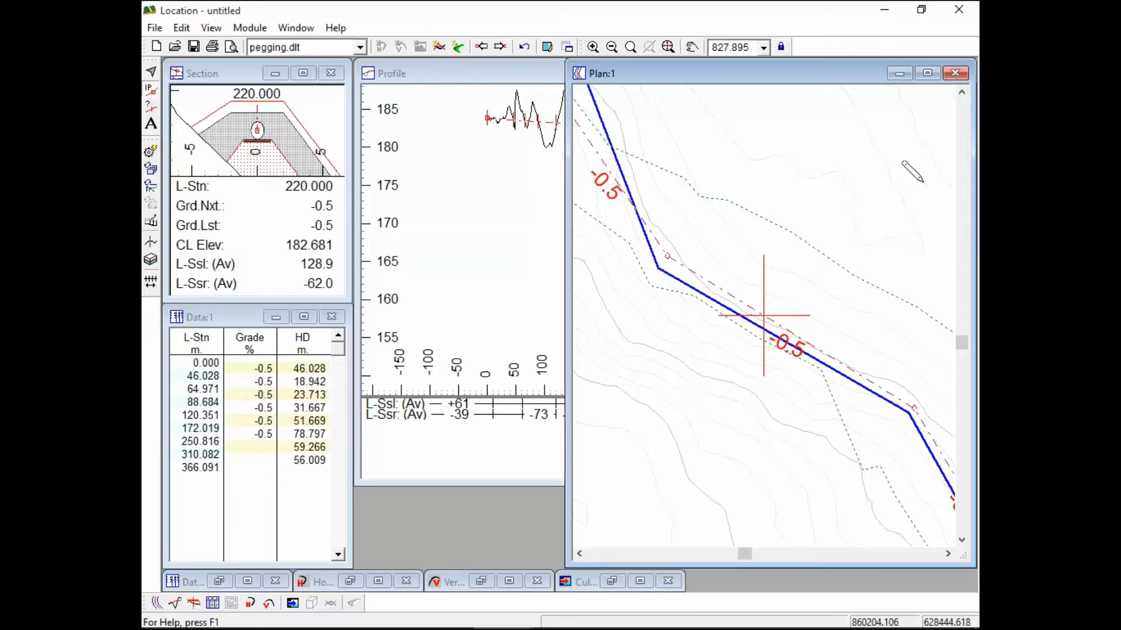
pyautogui.click(468, 78)
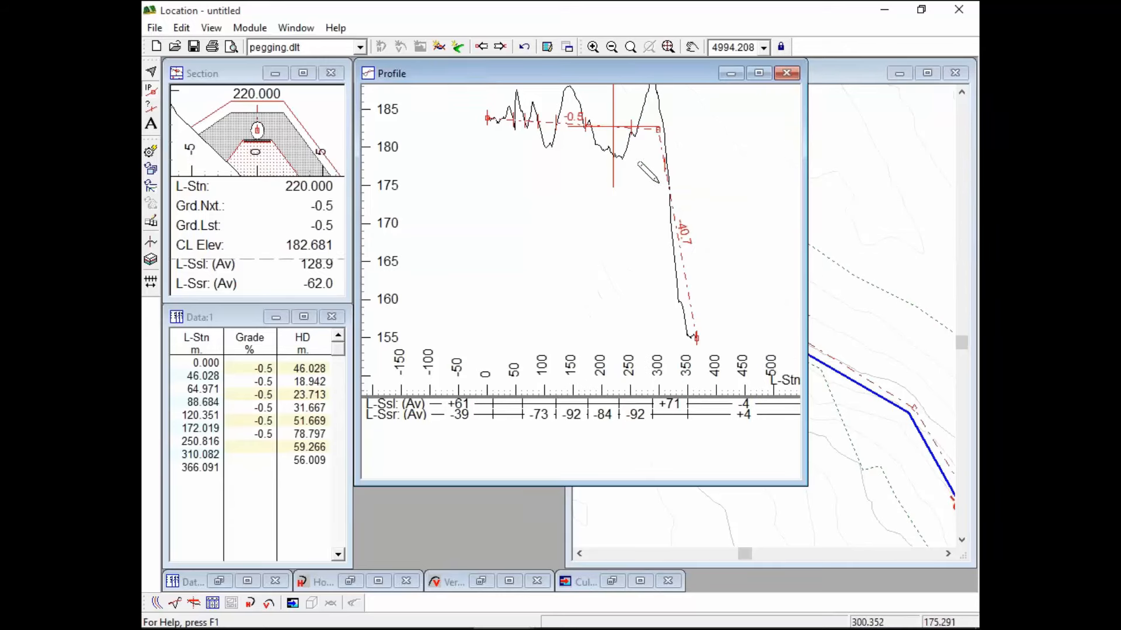
pyautogui.click(849, 79)
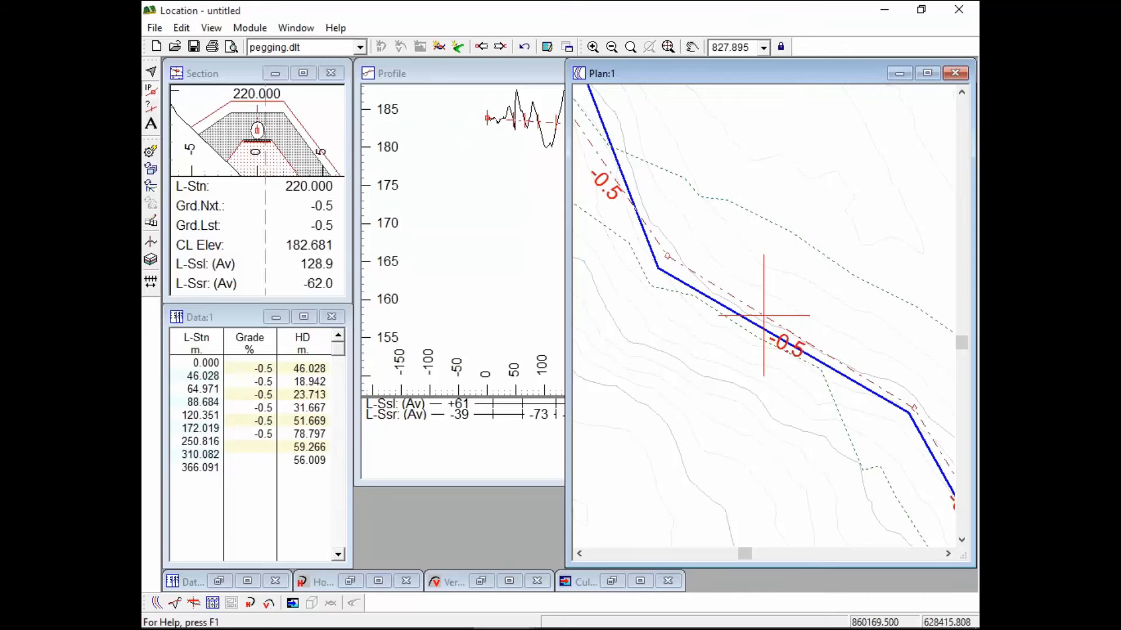
pyautogui.moveTo(782, 324)
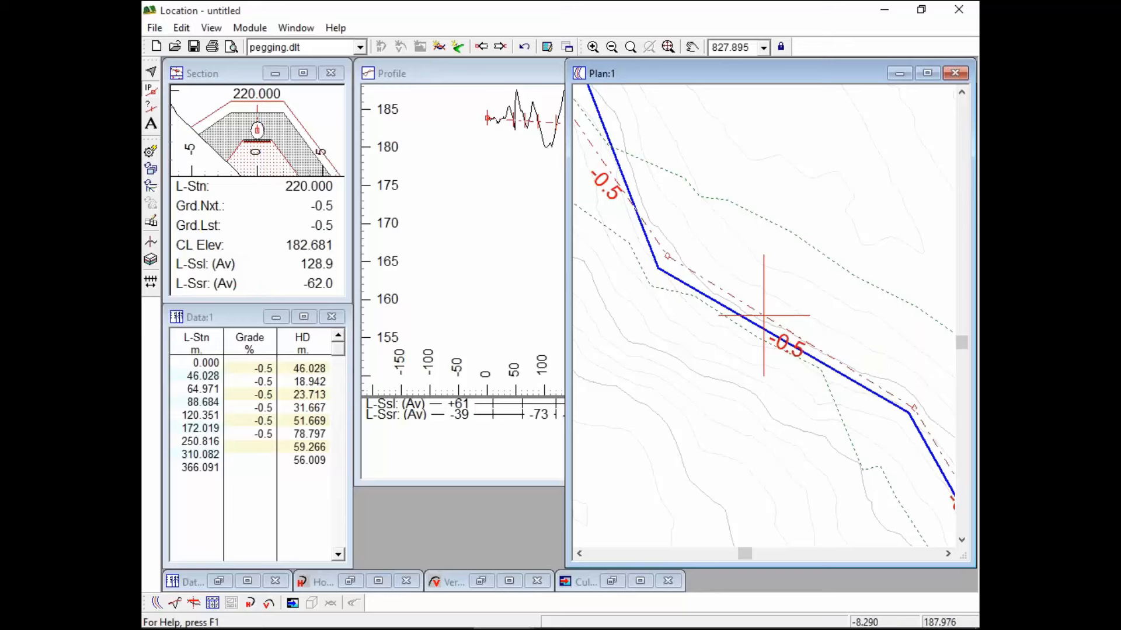
pyautogui.click(500, 76)
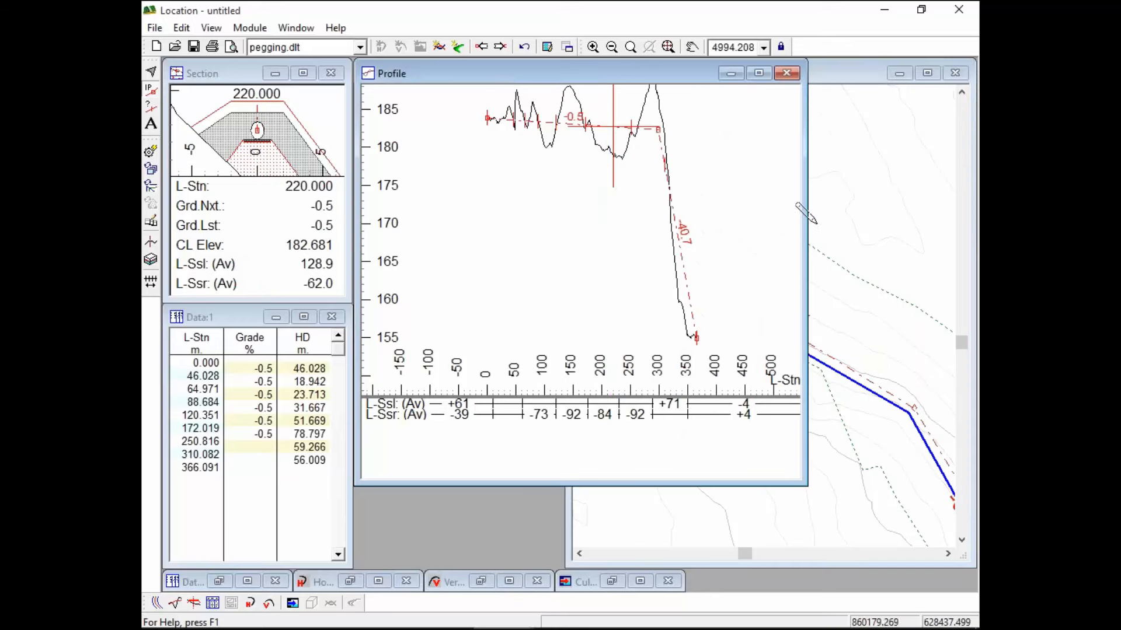
pyautogui.moveTo(806, 219); pyautogui.dragTo(566, 216)
pyautogui.moveTo(529, 179)
pyautogui.mouseDown(button='middle')
pyautogui.moveTo(421, 182)
pyautogui.moveTo(397, 194)
pyautogui.mouseUp(button='middle')
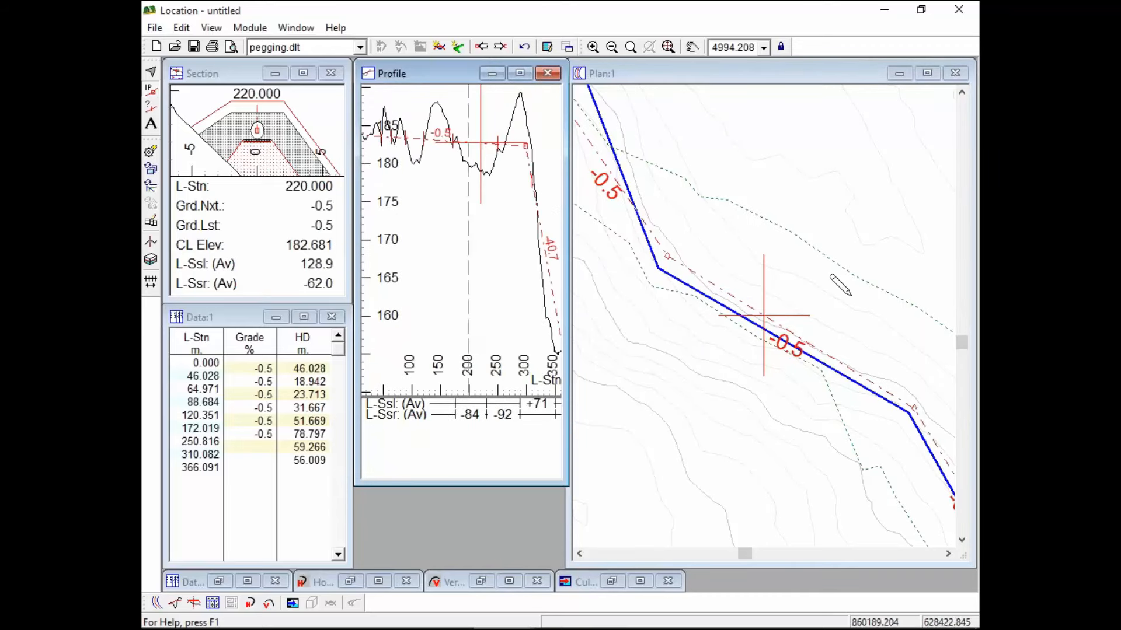
pyautogui.click(768, 316)
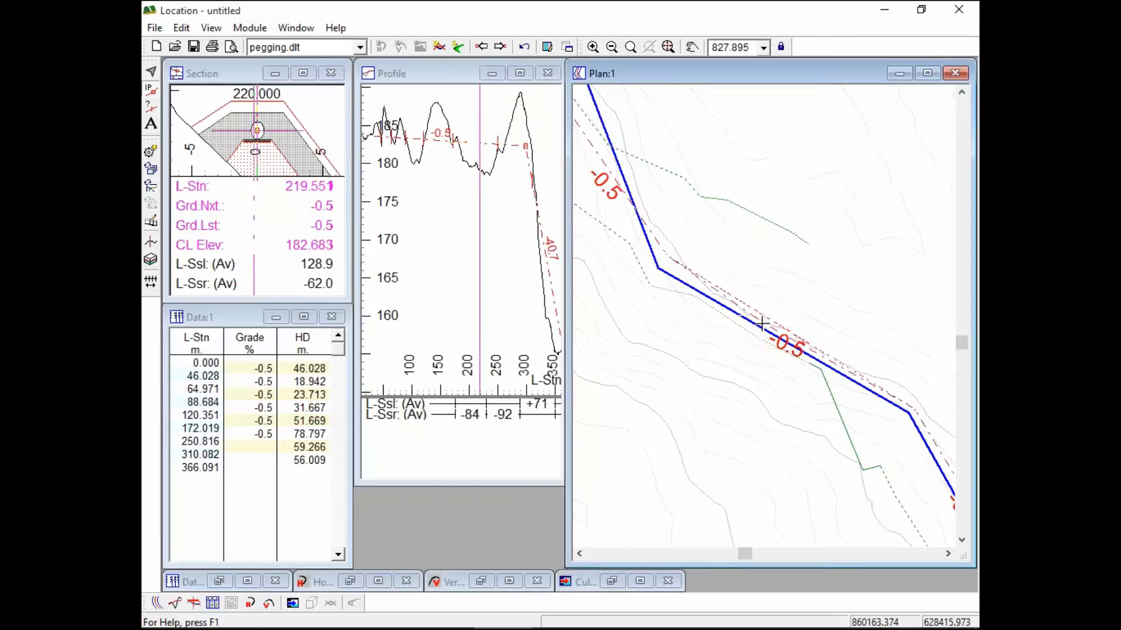
pyautogui.click(759, 328)
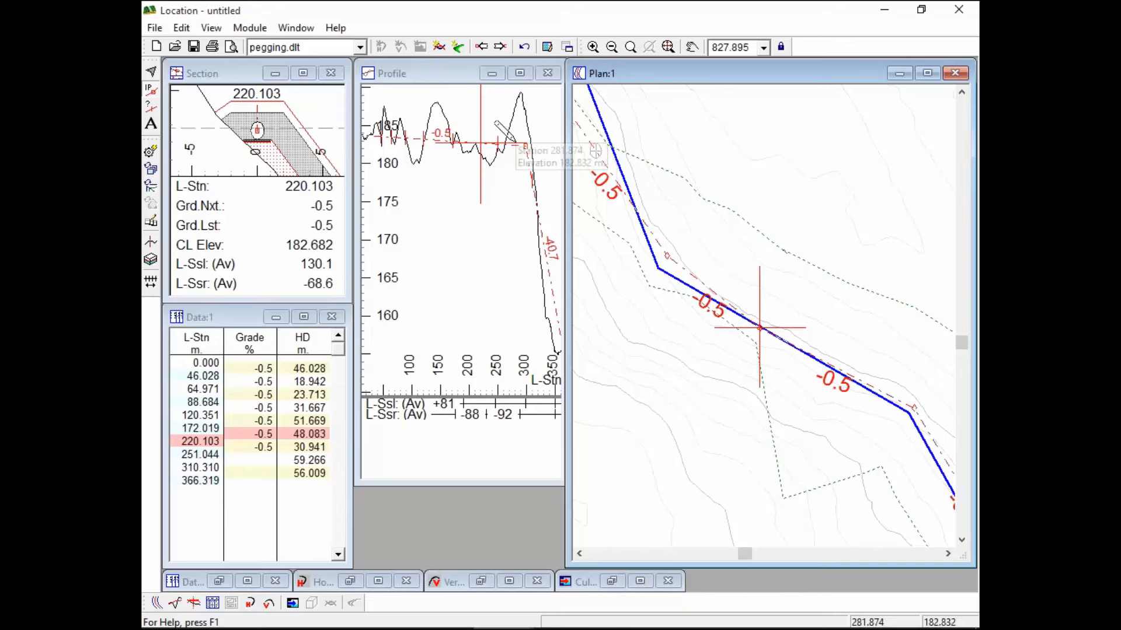
# Insert an alignment point near station 289 and slide it to station 288.278
pyautogui.moveTo(660, 173); pyautogui.dragTo(813, 231, button='middle')
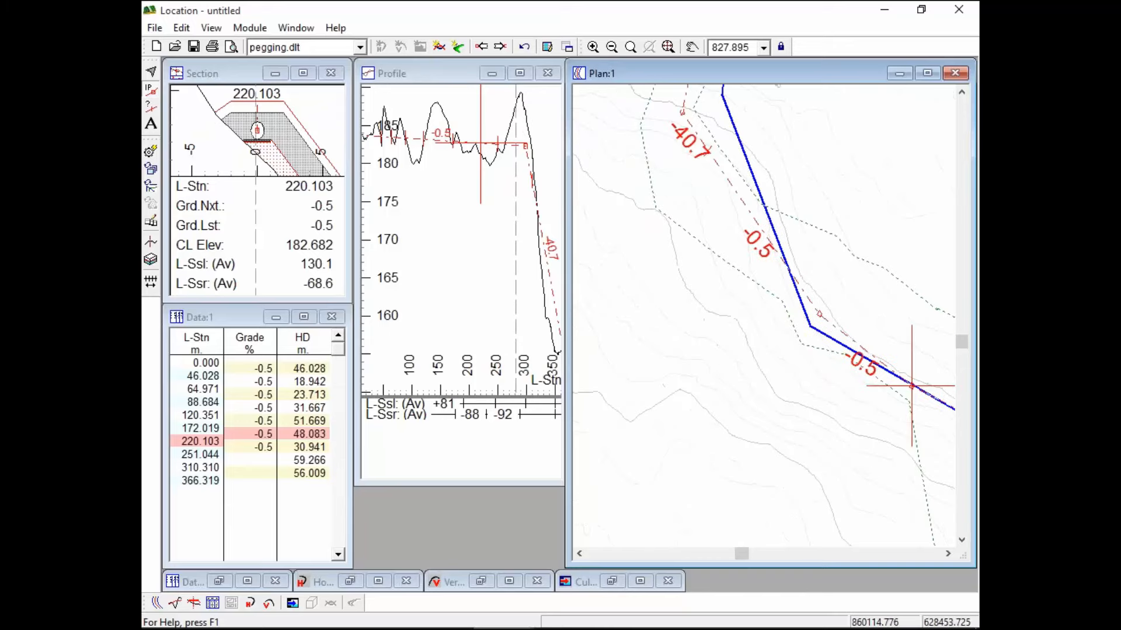
pyautogui.click(742, 200)
pyautogui.moveTo(742, 201); pyautogui.dragTo(741, 174)
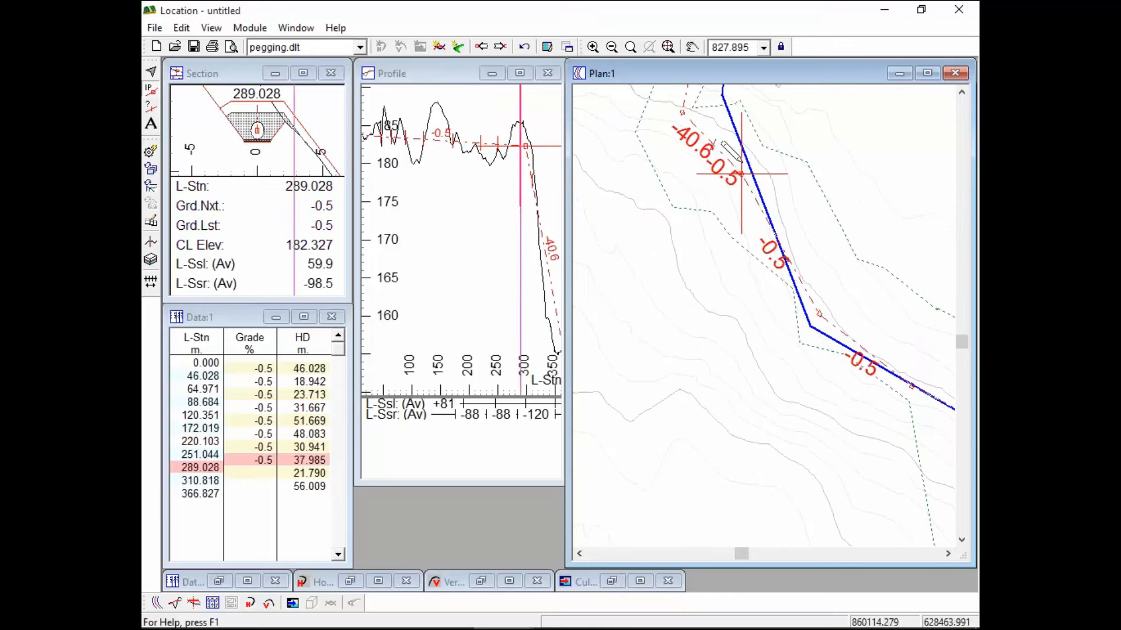
pyautogui.moveTo(737, 173); pyautogui.dragTo(765, 173)
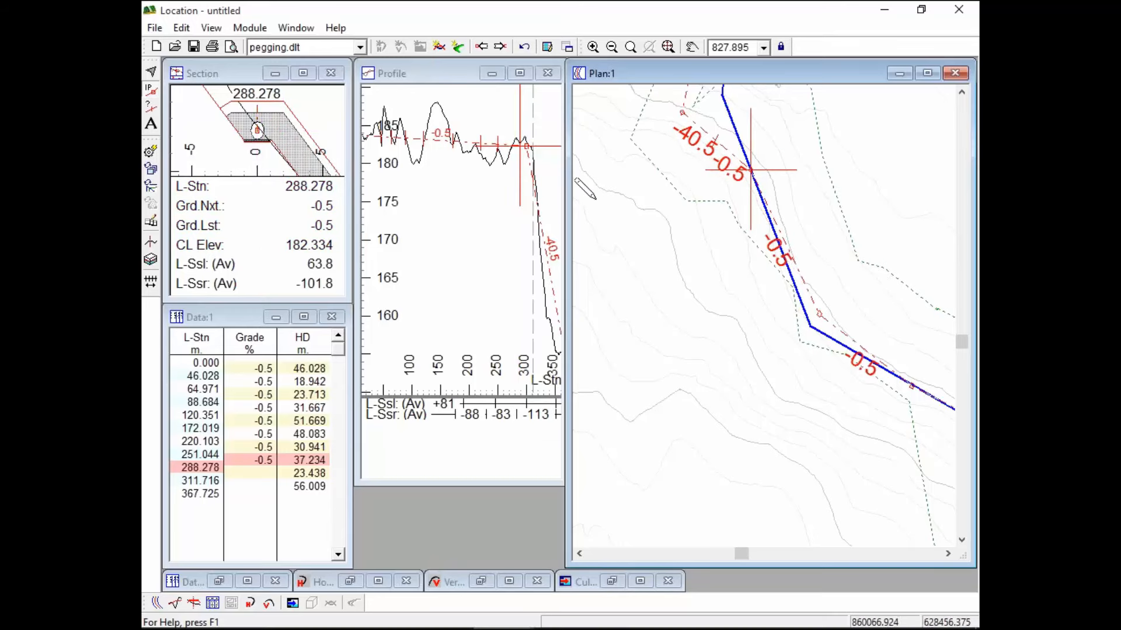
# Insert an alignment point at station 139.199, then start saving the design
pyautogui.moveTo(896, 411); pyautogui.dragTo(719, 237, button='middle')
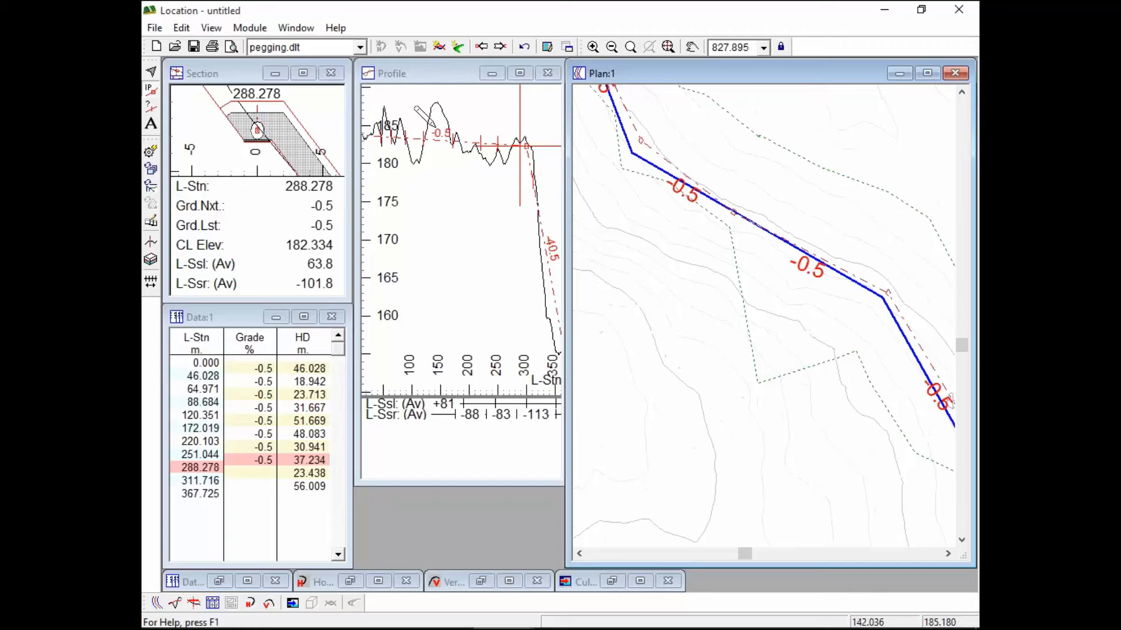
pyautogui.moveTo(911, 364); pyautogui.dragTo(687, 187, button='middle')
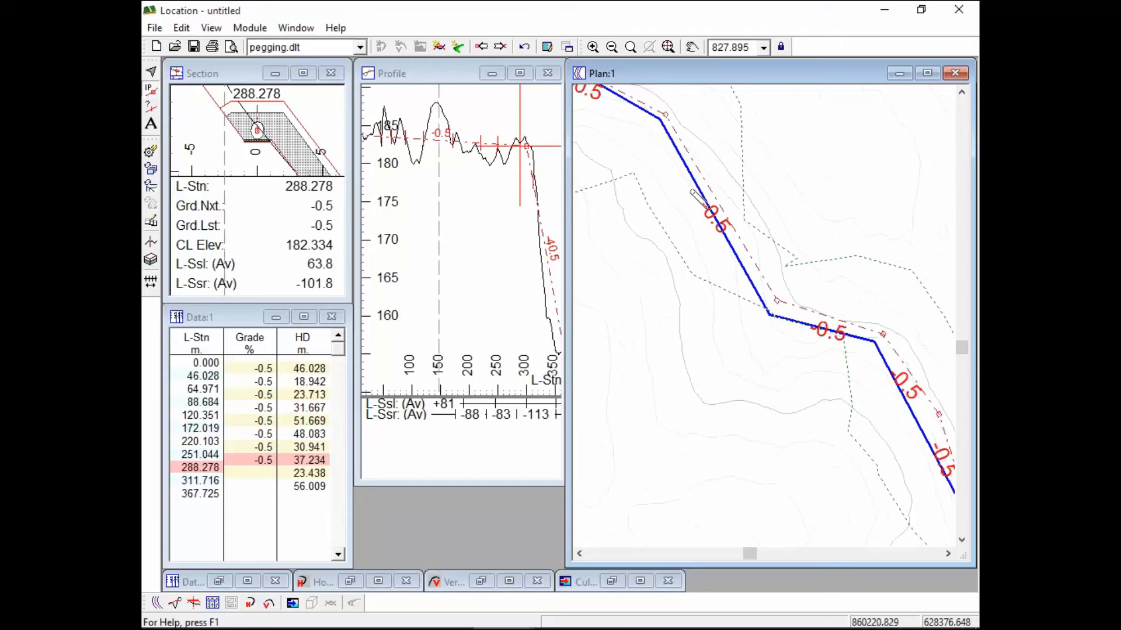
pyautogui.click(743, 226)
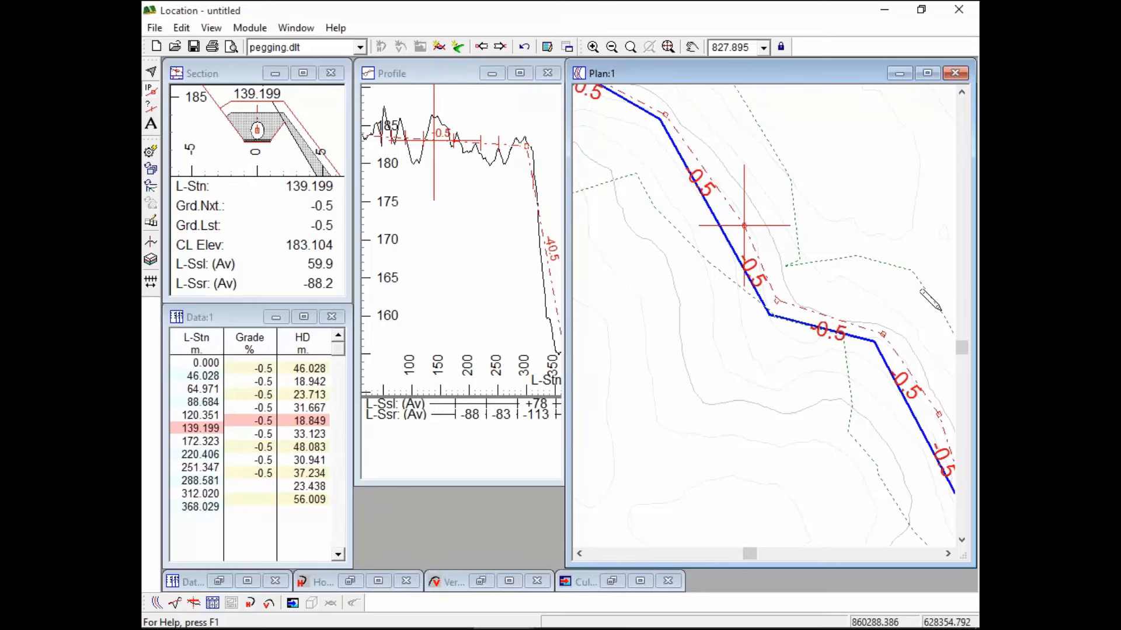
pyautogui.moveTo(674, 245); pyautogui.dragTo(755, 336, button='middle')
pyautogui.scroll(-2, 896, 413)
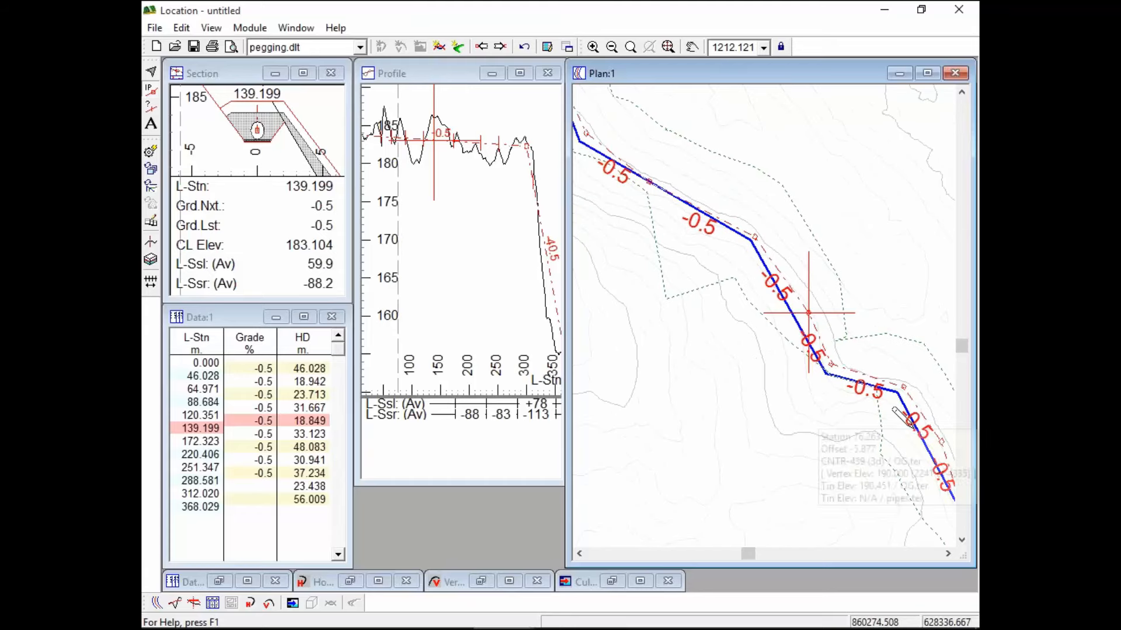
pyautogui.moveTo(824, 439); pyautogui.dragTo(761, 392, button='middle')
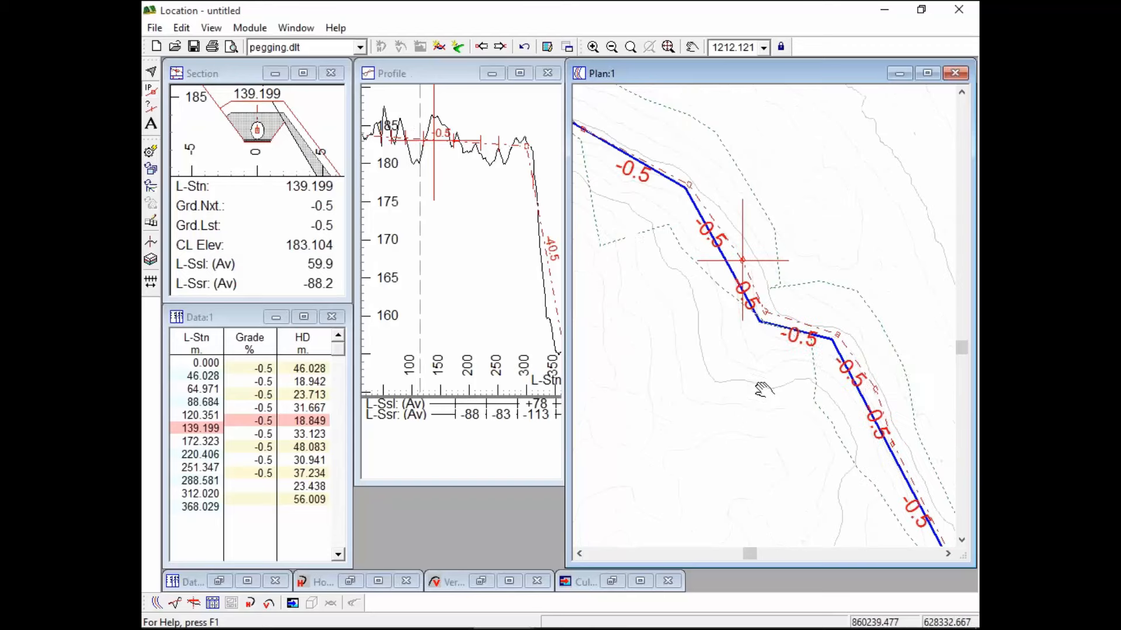
pyautogui.moveTo(779, 323)
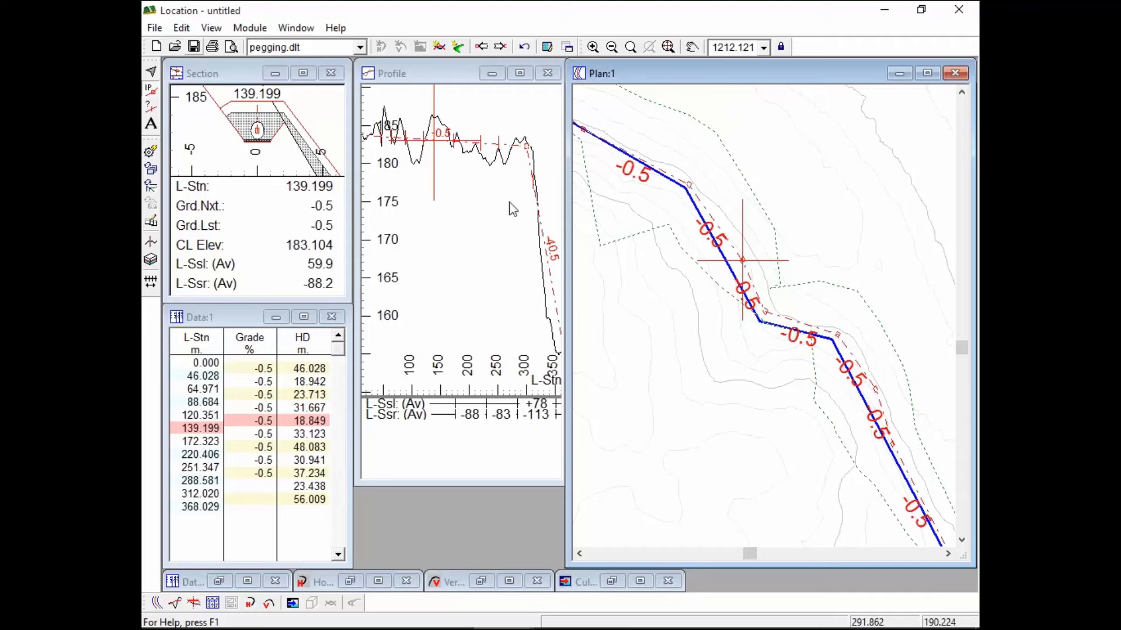
pyautogui.click(193, 47)
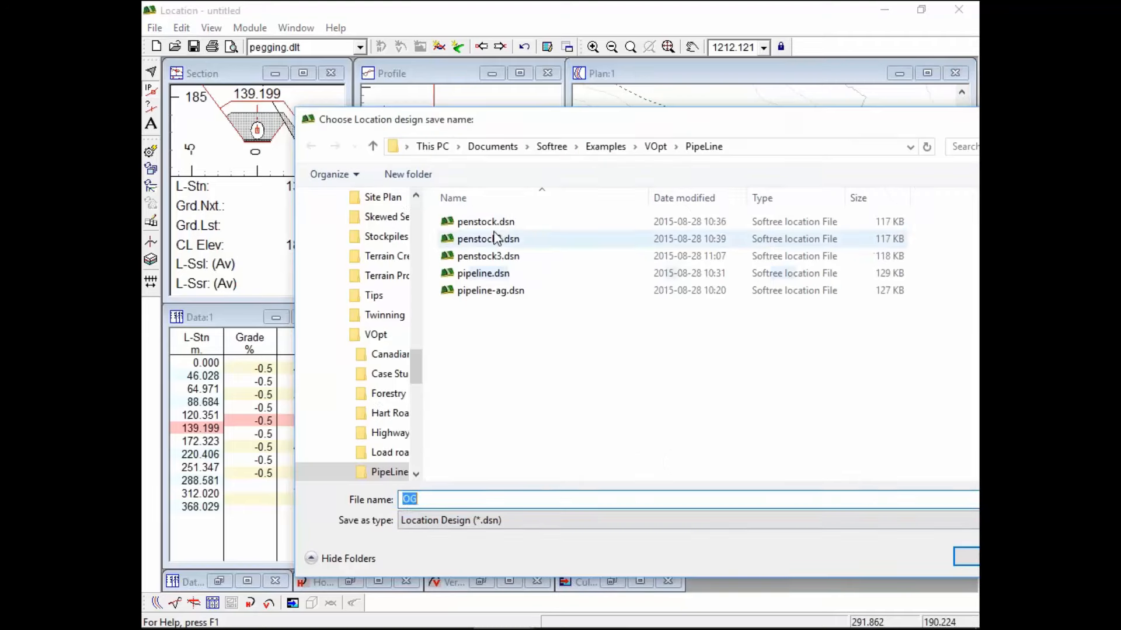
# Save the design as demo.dsn in the PipeLine folder
pyautogui.click(482, 222)
pyautogui.press('Tab')
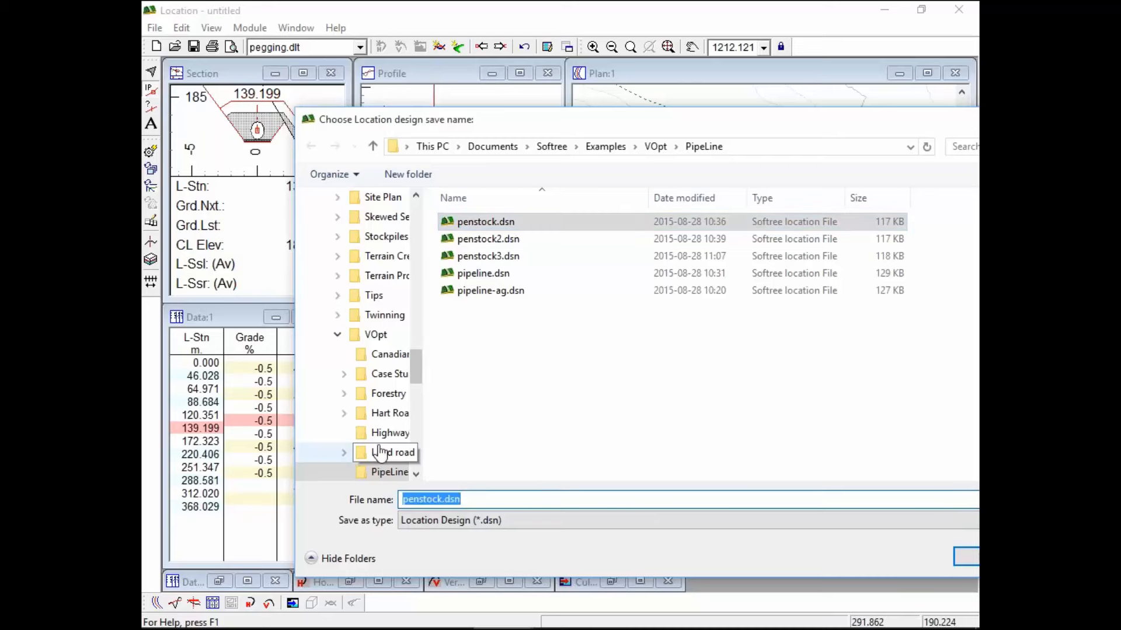
pyautogui.write('de')
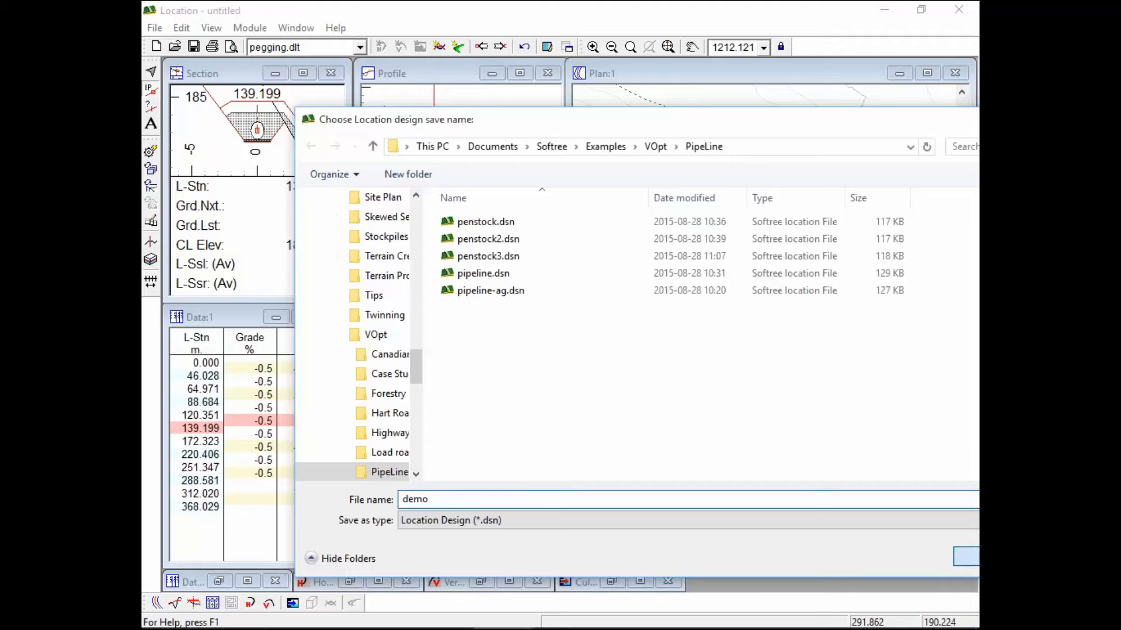
pyautogui.write('mo')
pyautogui.press('Return')
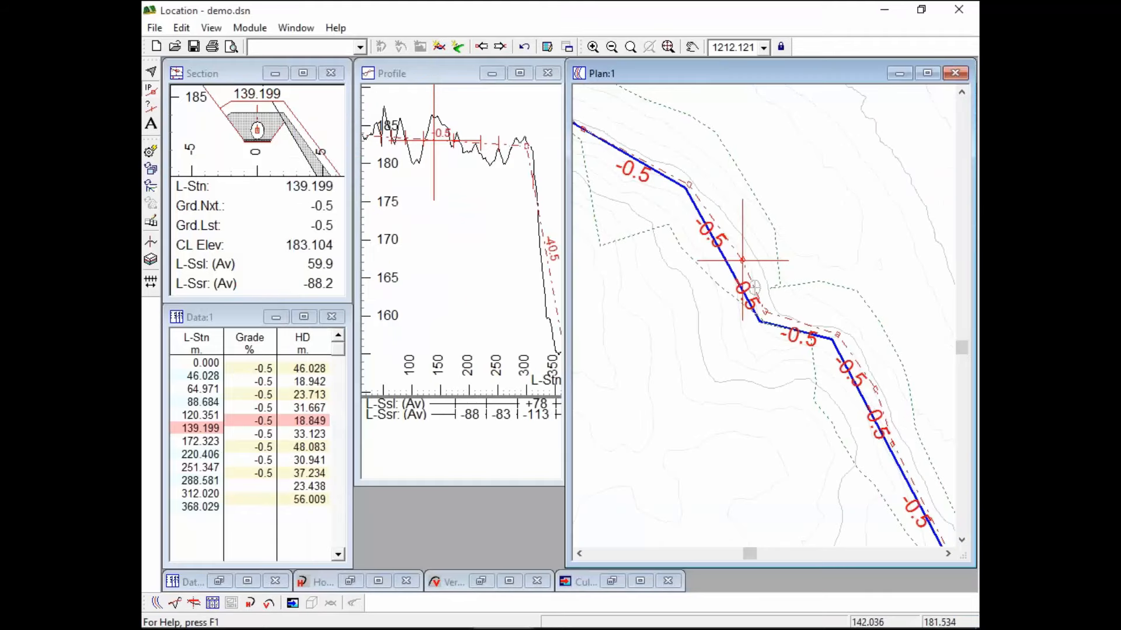
# Save a second copy of the design as demo2.dsn
pyautogui.click(155, 28)
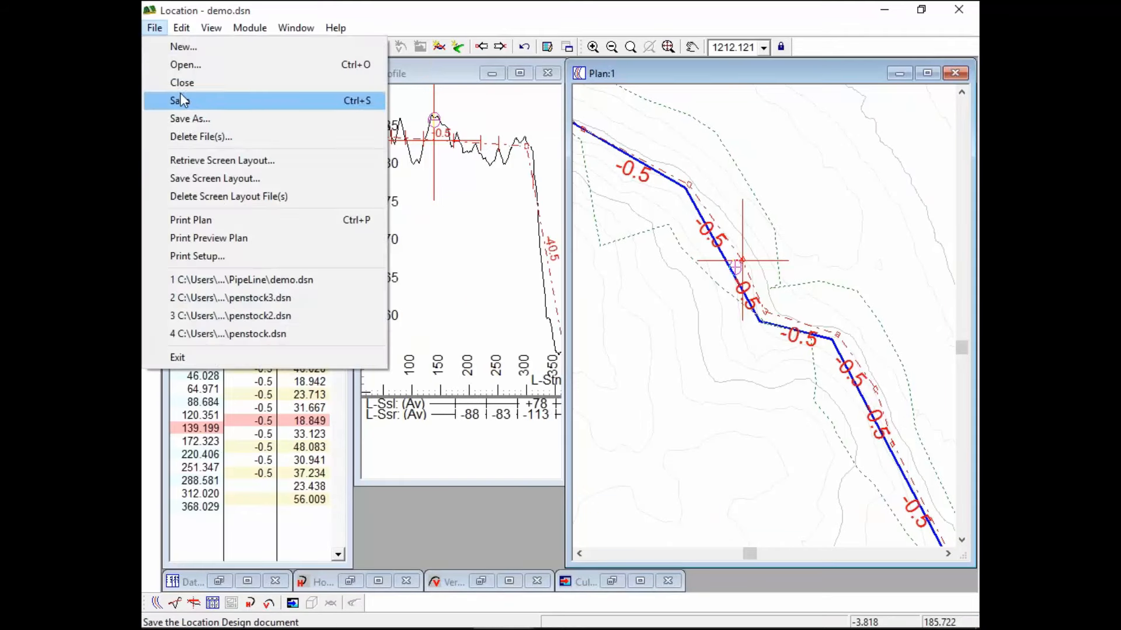
pyautogui.click(190, 119)
pyautogui.click(454, 501)
pyautogui.write('2')
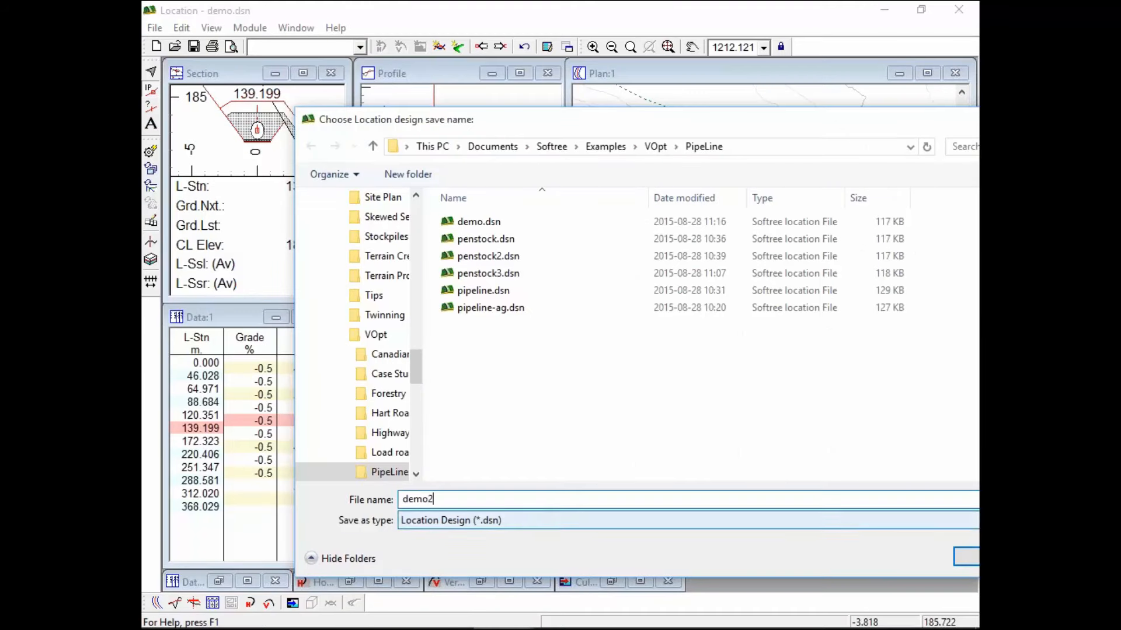
pyautogui.press('Return')
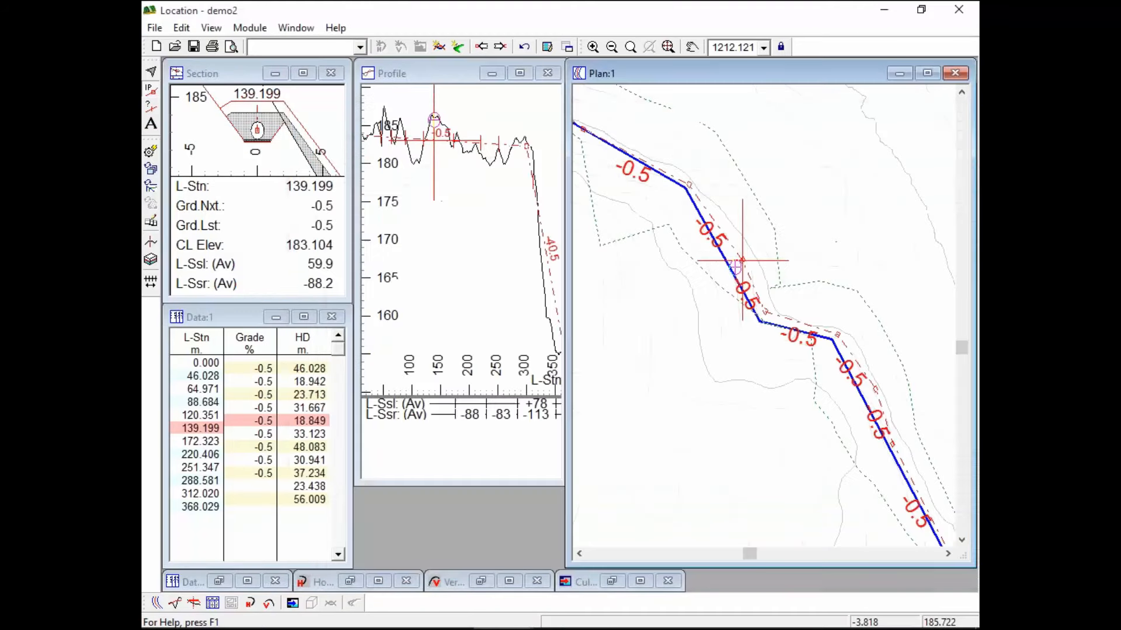
# Load the V-Opt3.dlt screen layout from the layouts list
pyautogui.click(361, 47)
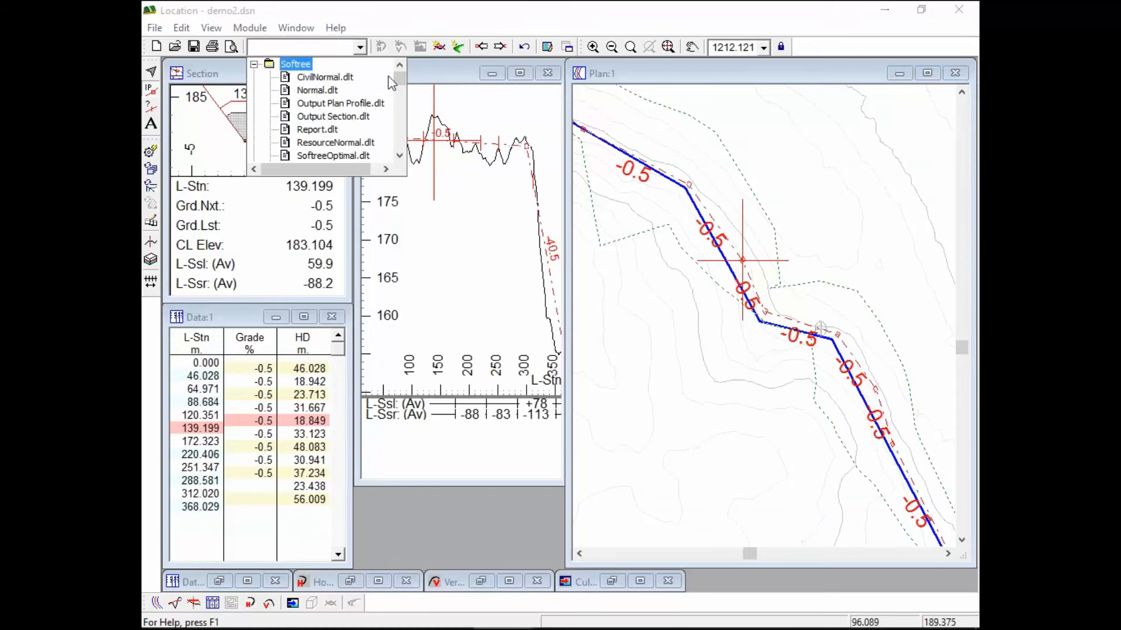
pyautogui.moveTo(400, 78); pyautogui.dragTo(403, 116)
pyautogui.click(399, 157)
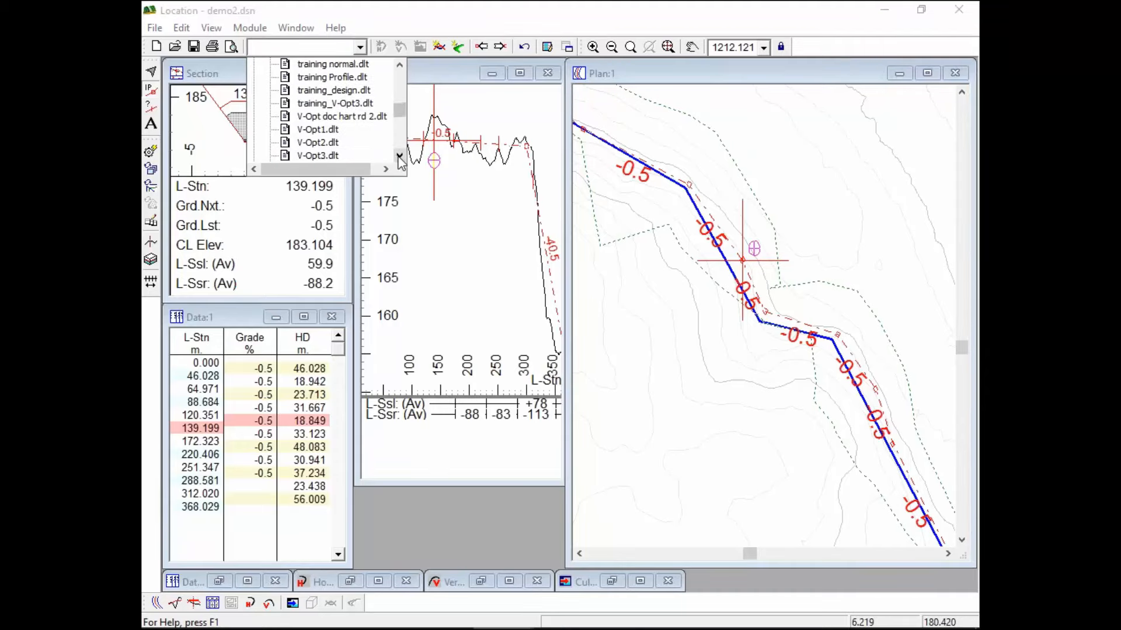
pyautogui.click(332, 156)
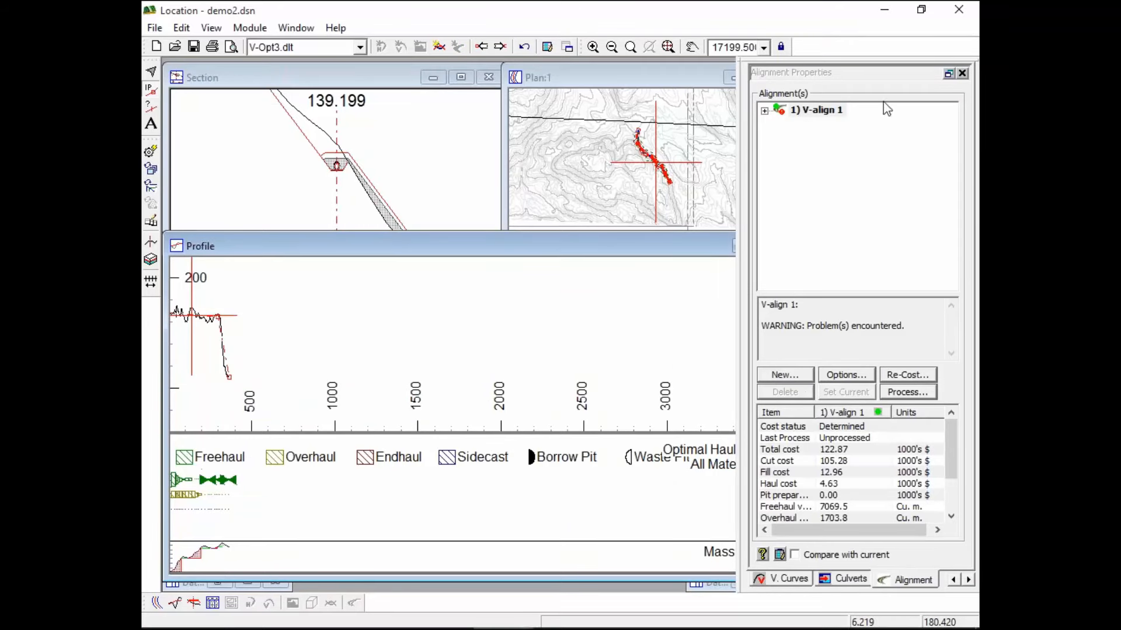
# Select V-align 1 in the Alignment Properties panel
pyautogui.click(885, 75)
pyautogui.click(807, 111)
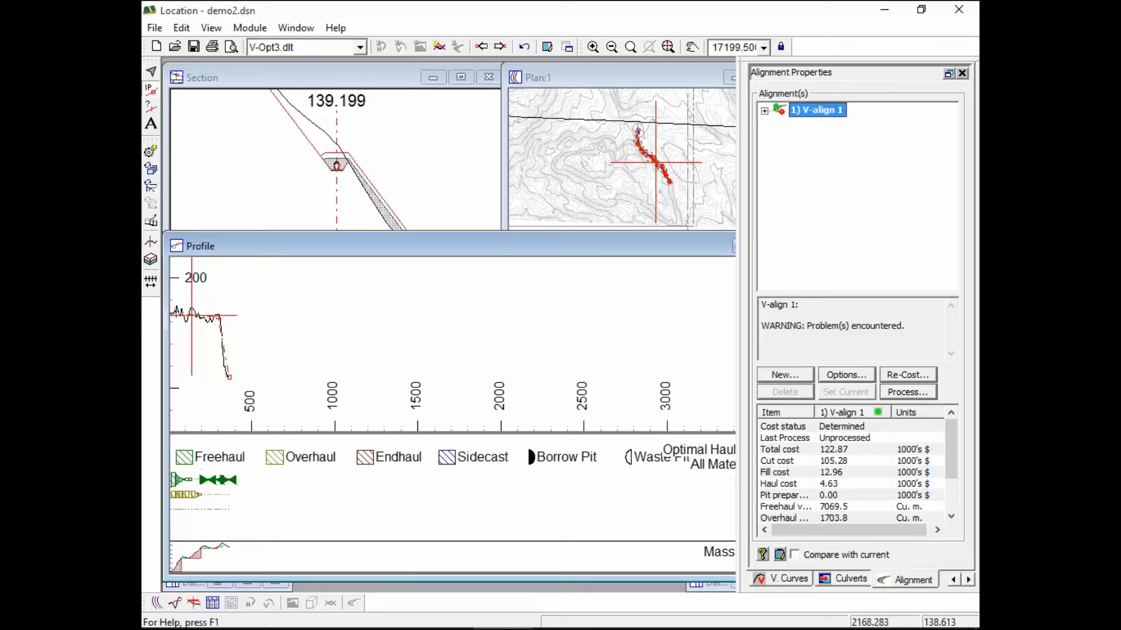
pyautogui.click(297, 28)
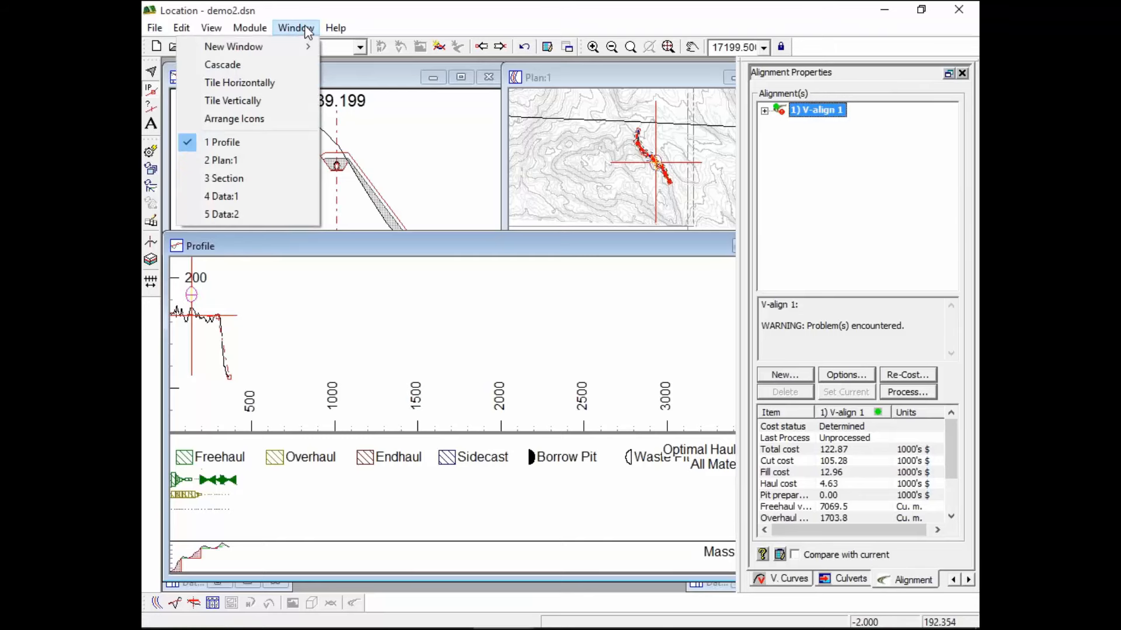
pyautogui.click(306, 28)
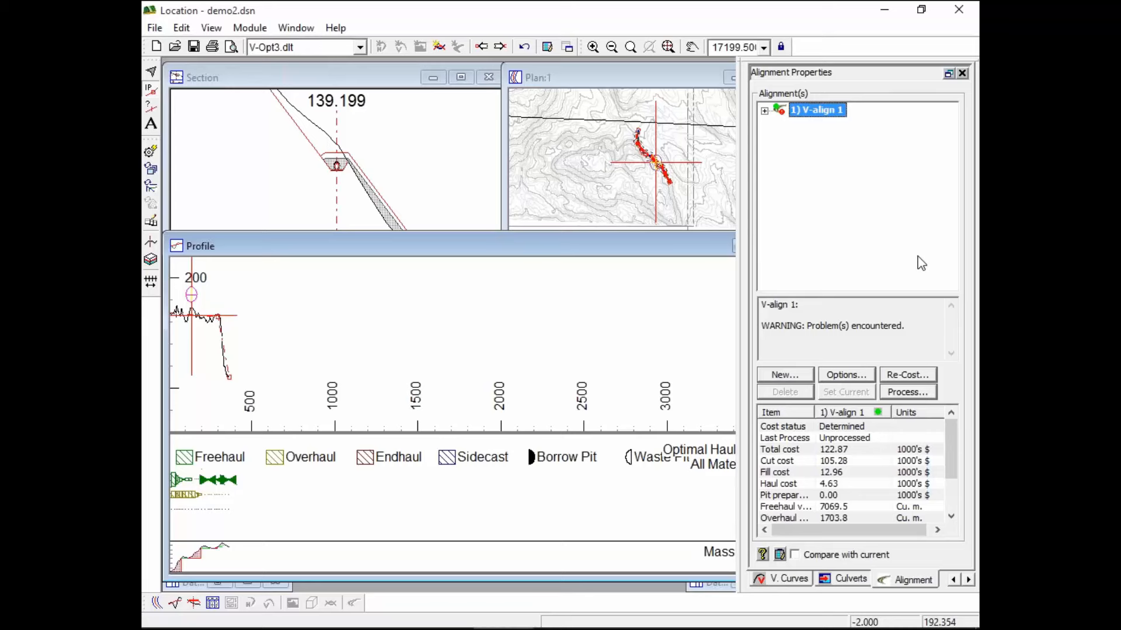
# Zoom the Plan and Profile views, then create a new vertical alignment, V-align 2
pyautogui.click(409, 76)
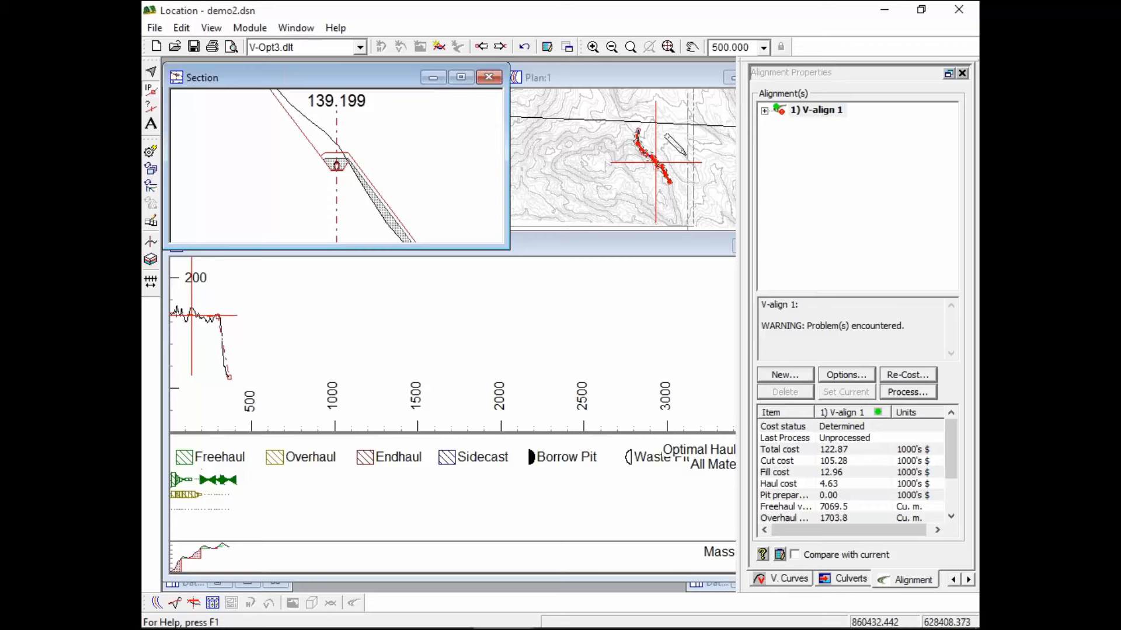
pyautogui.click(628, 150)
pyautogui.scroll(3, 602, 135)
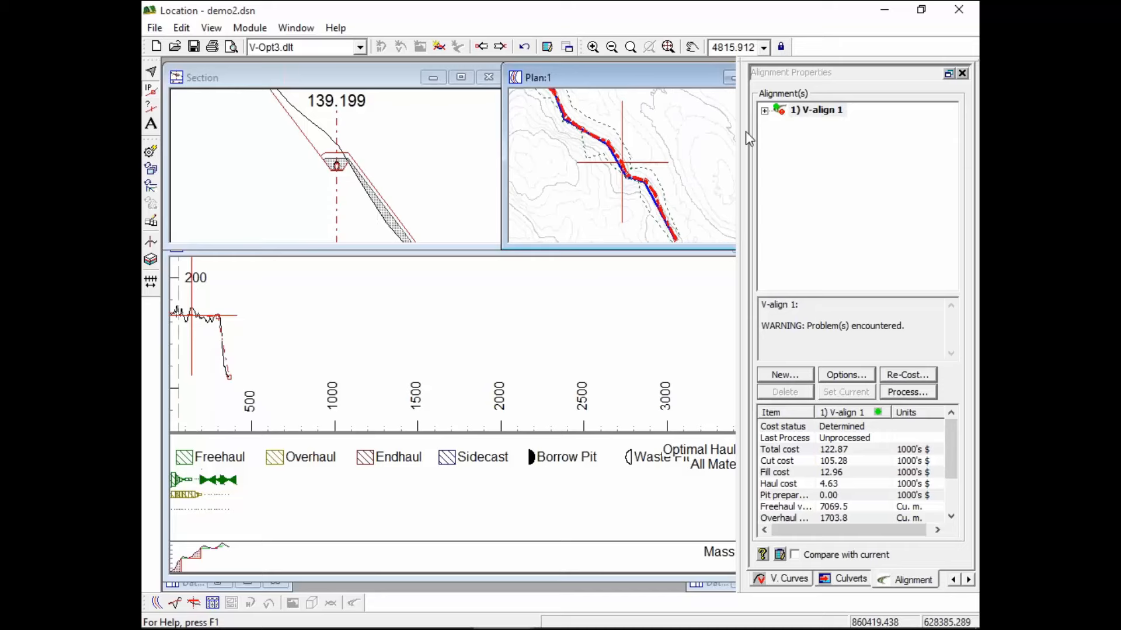
pyautogui.click(278, 328)
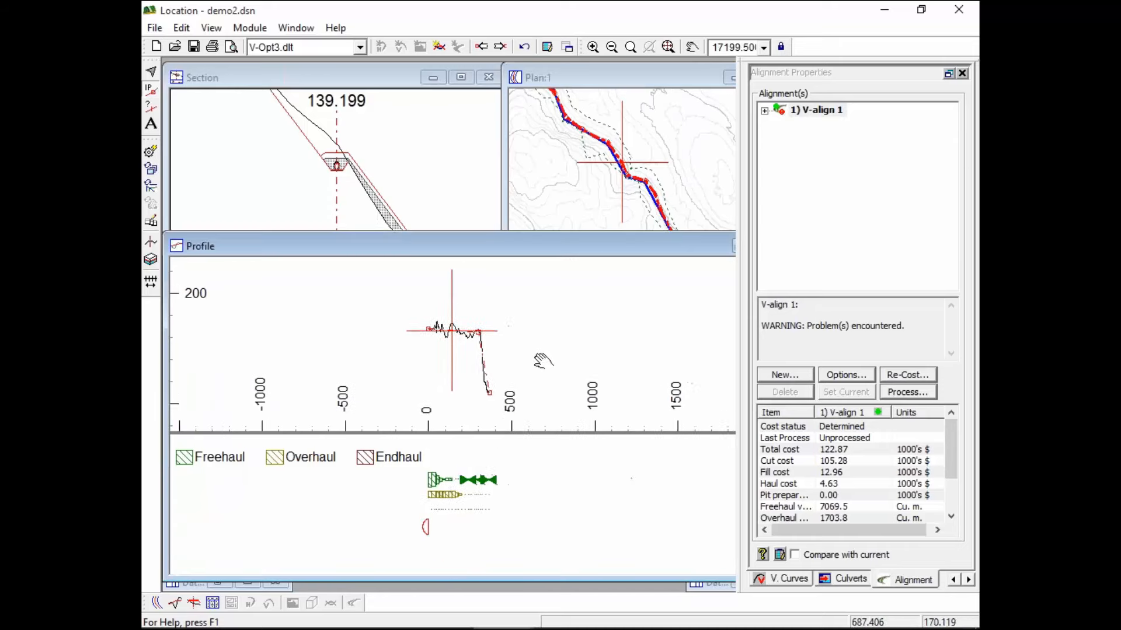
pyautogui.scroll(2, 482, 347)
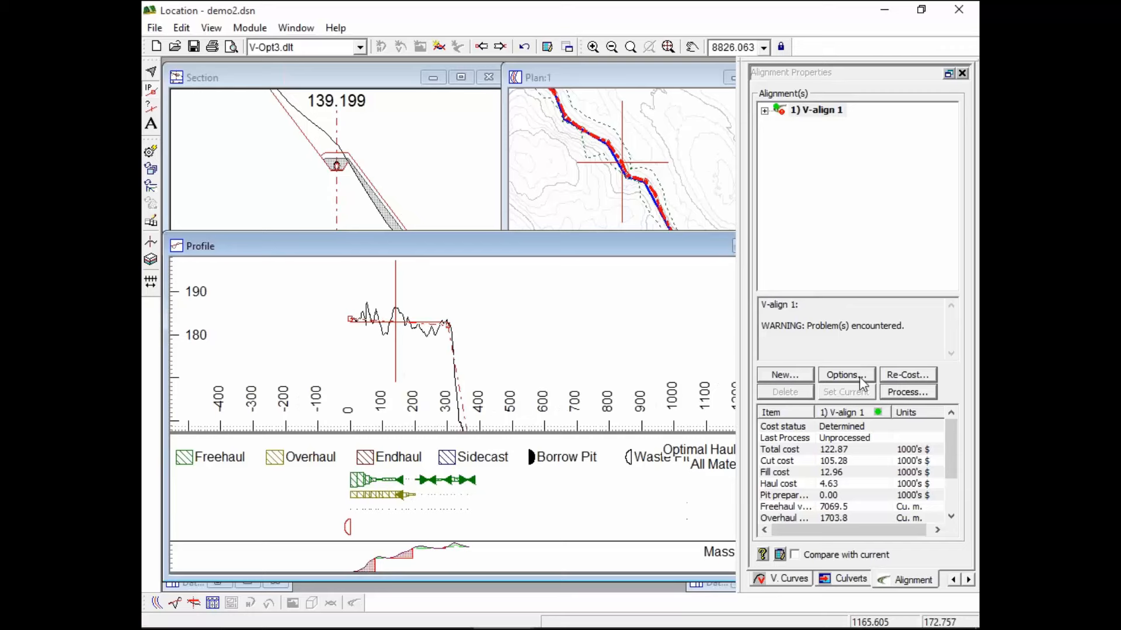
pyautogui.click(831, 114)
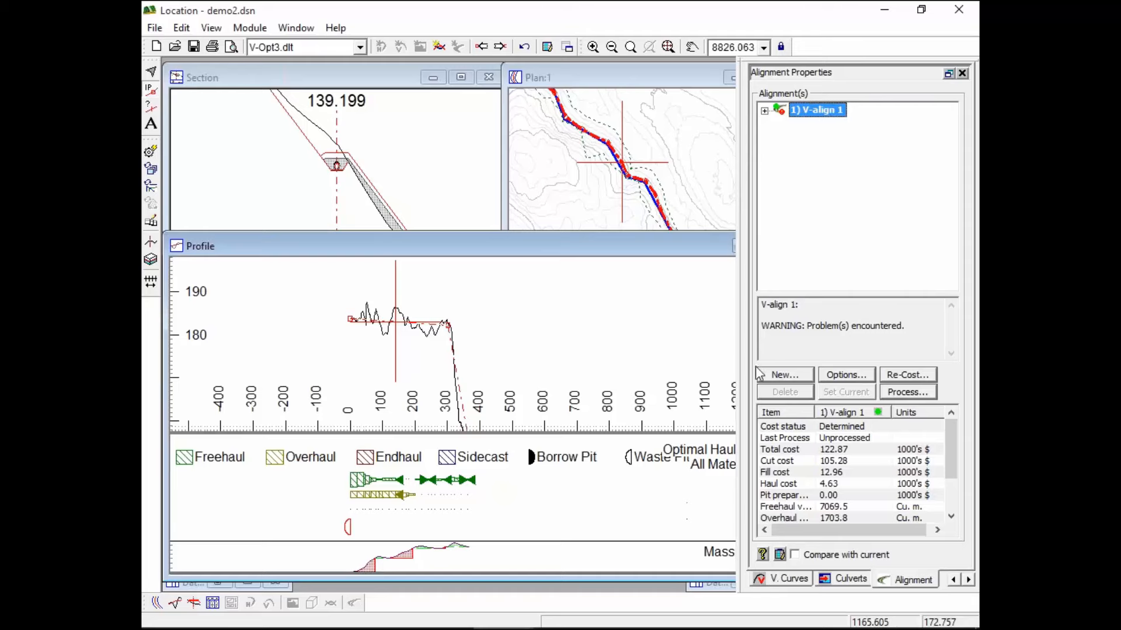
pyautogui.click(784, 374)
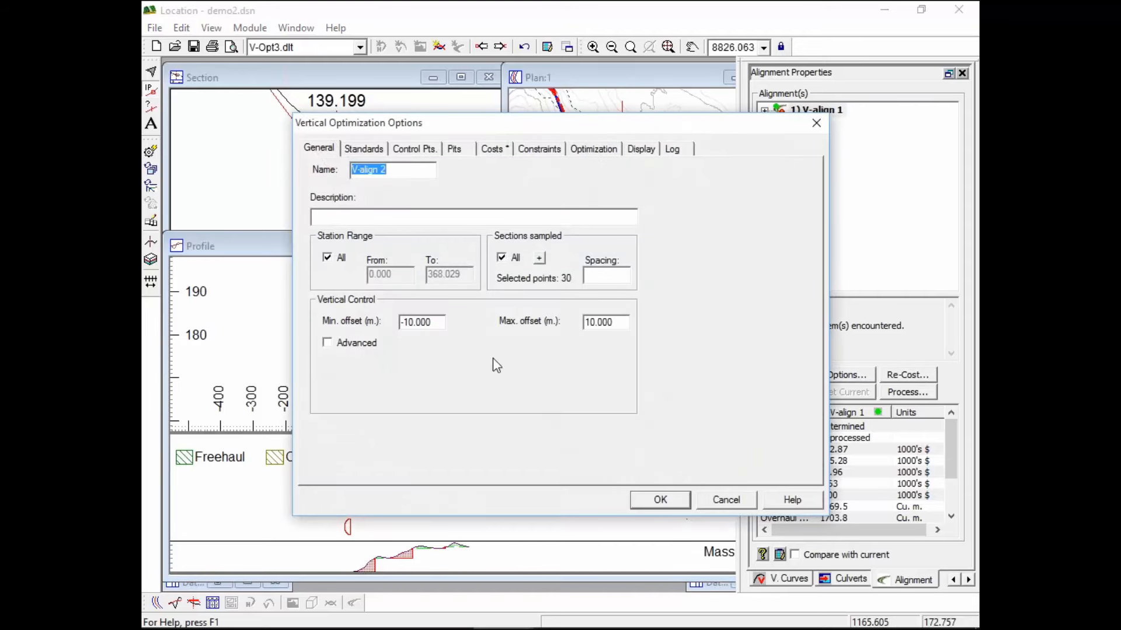
# Describe V-align 2 as 'optimized' and sample sections at 10 spacing instead of all
pyautogui.click(330, 217)
pyautogui.write('optimized')
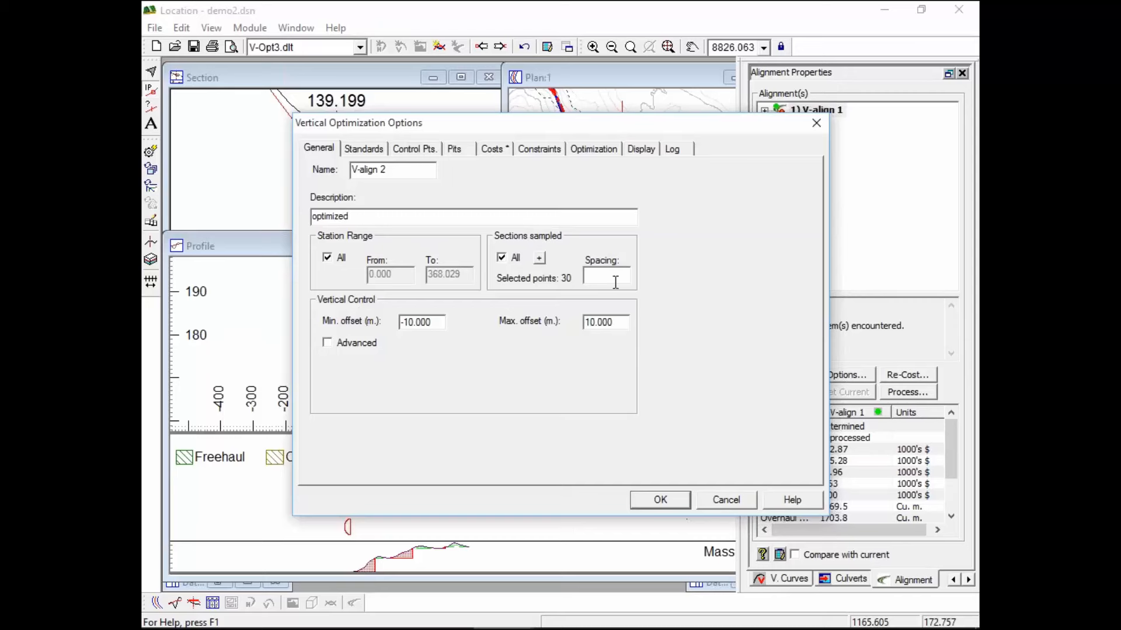
pyautogui.click(501, 257)
pyautogui.click(606, 277)
pyautogui.write('10')
pyautogui.click(372, 151)
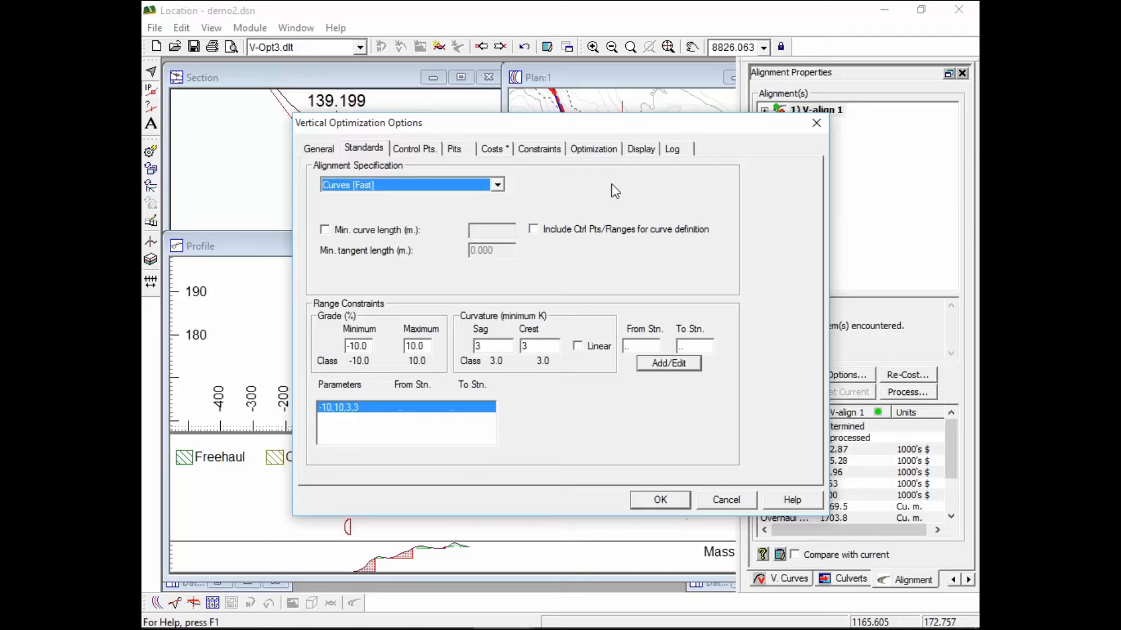
# Set the grade limits to -100 and -0.5 and the alignment specification to Polyline
pyautogui.doubleClick(372, 345)
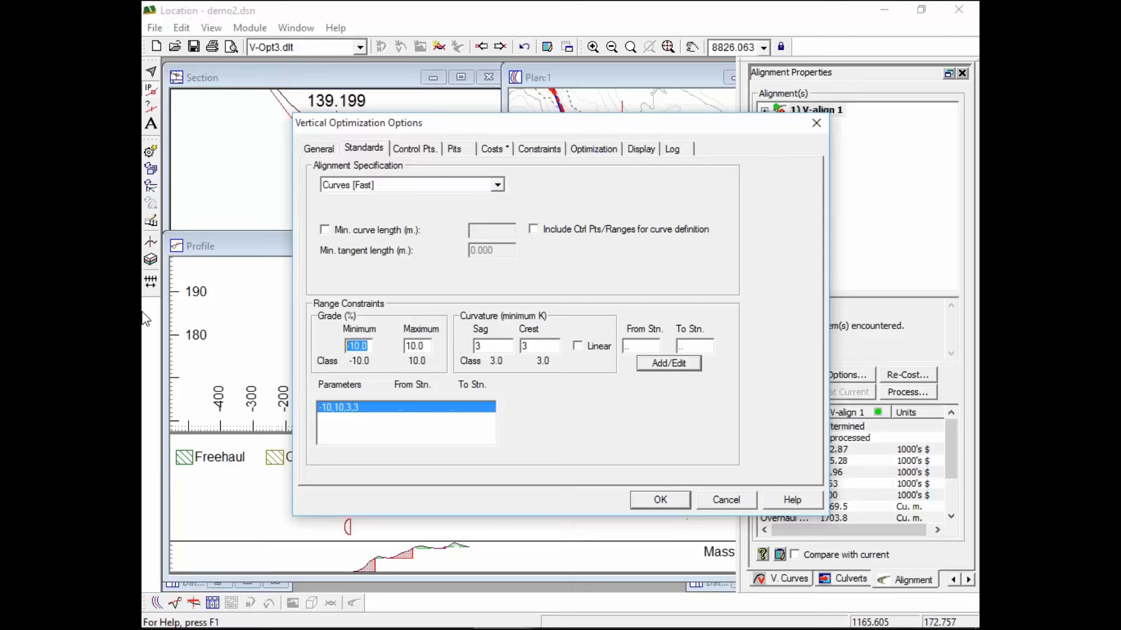
pyautogui.write('-100')
pyautogui.doubleClick(423, 346)
pyautogui.write('-.5')
pyautogui.click(499, 186)
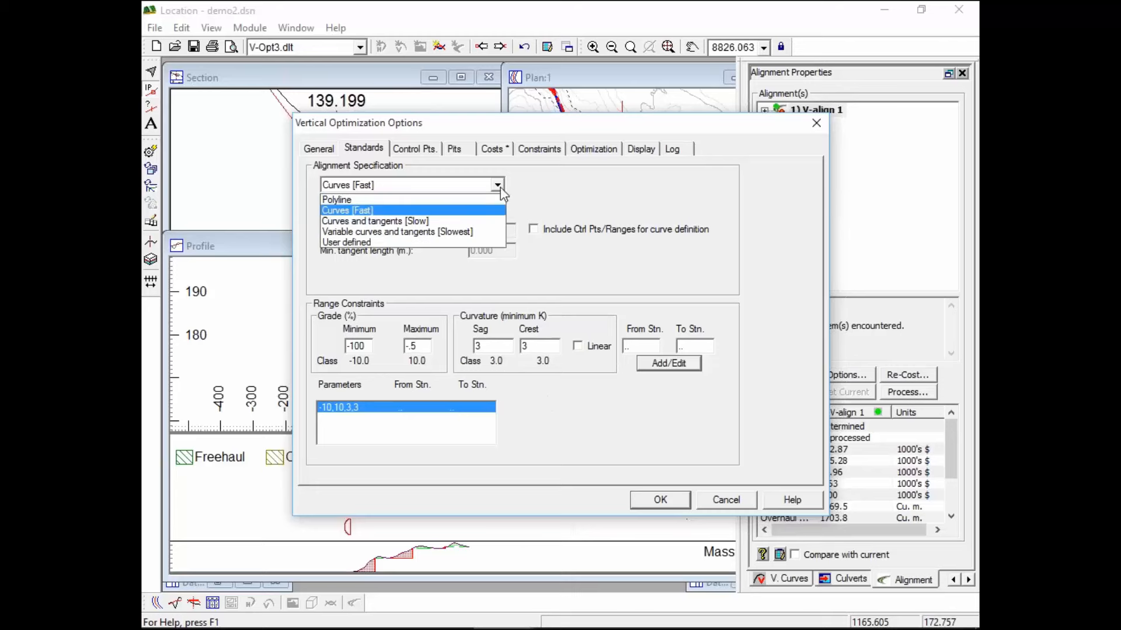
pyautogui.click(416, 200)
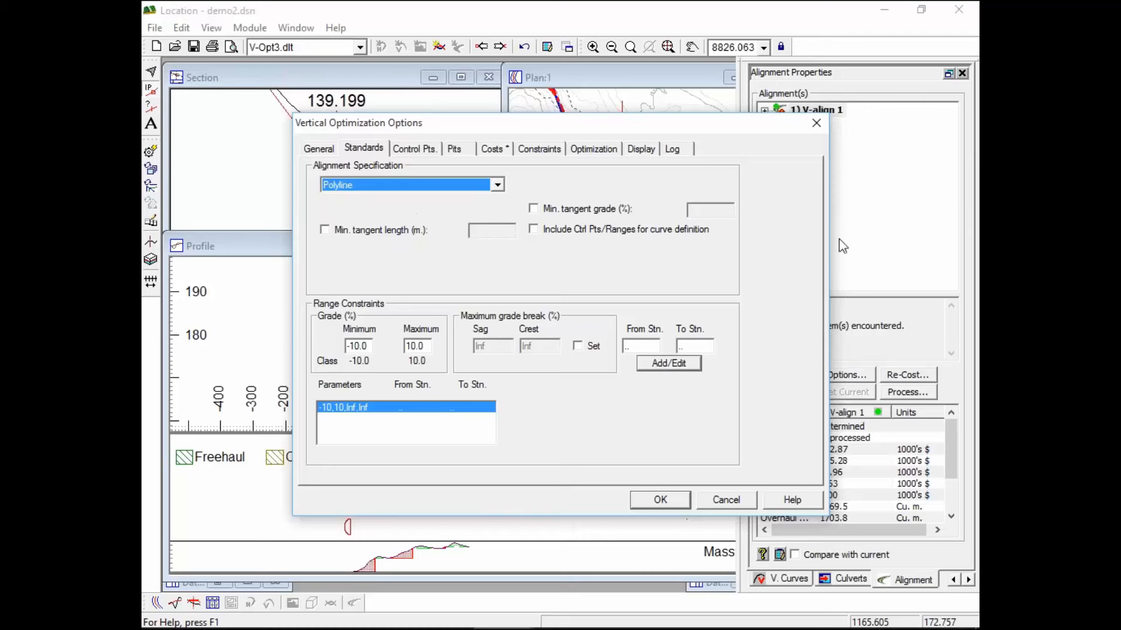
# Require a minimum tangent length of 10 m
pyautogui.click(325, 231)
pyautogui.click(325, 230)
pyautogui.doubleClick(501, 230)
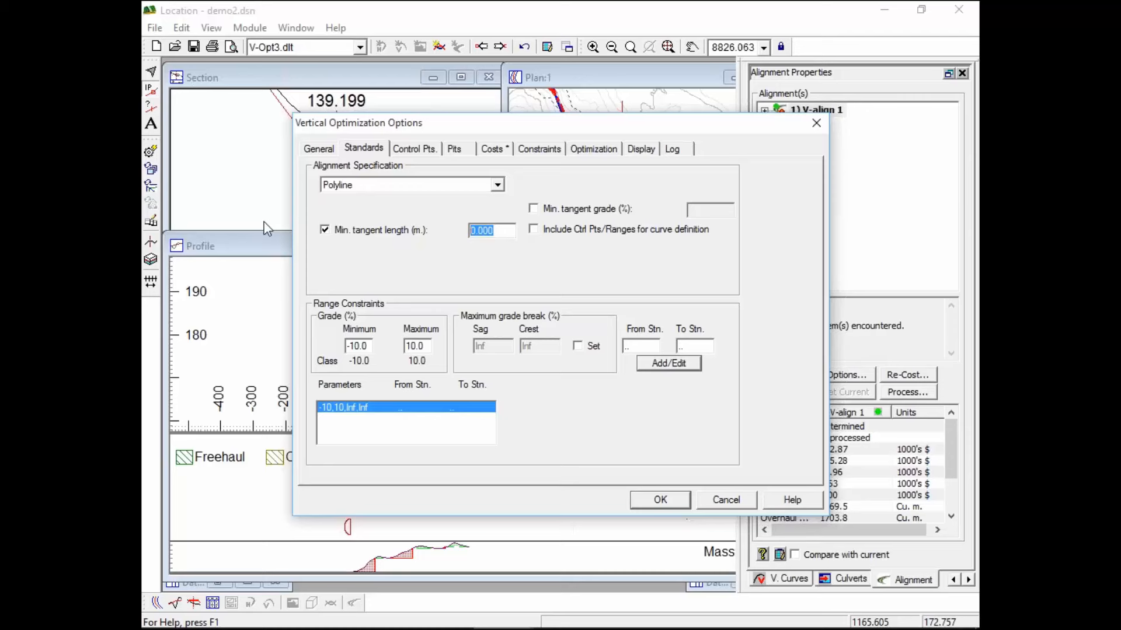
pyautogui.write('10')
# Cap both sag and crest grade breaks at 3.5%
pyautogui.click(579, 346)
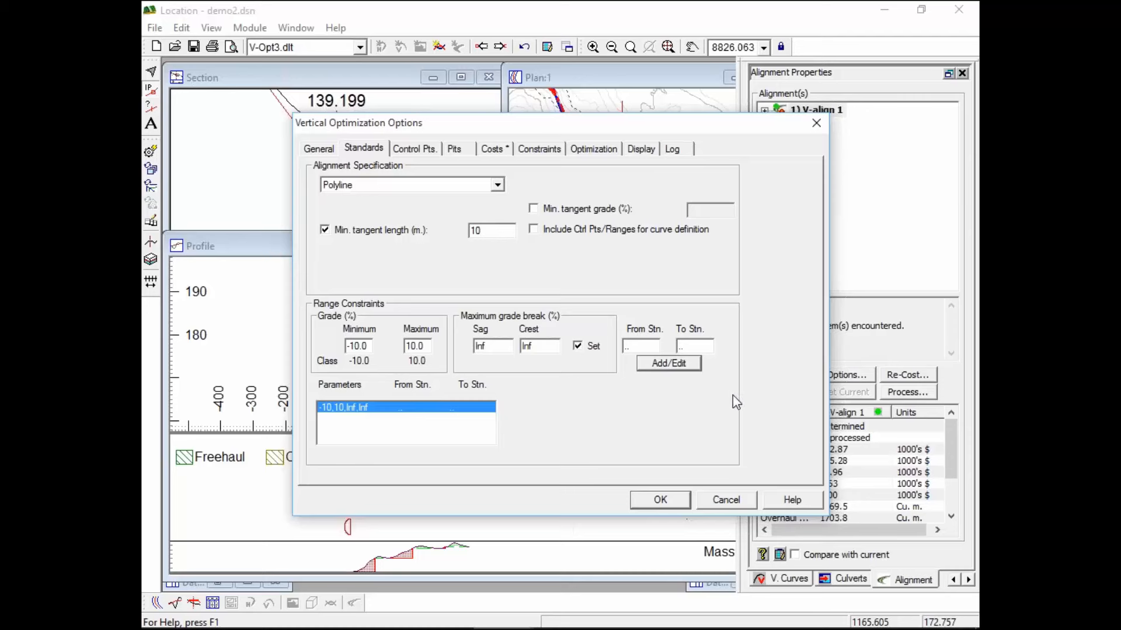
pyautogui.doubleClick(497, 342)
pyautogui.write('3.5')
pyautogui.press('Tab')
pyautogui.write('3.5')
pyautogui.click(669, 363)
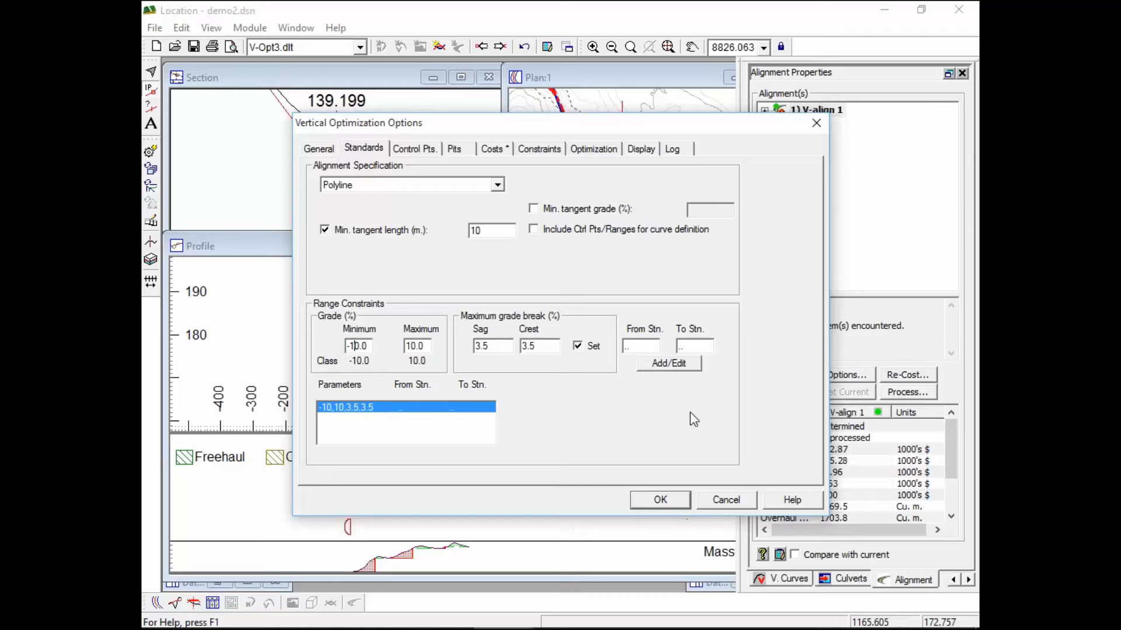
# Begin entering the grade limits, with -0.5% as the maximum grade
pyautogui.write('0')
pyautogui.press('Tab')
pyautogui.write('-.5')
# Apply the -100 to -0.5% grade range and add a control point at station 0.000
pyautogui.click(678, 363)
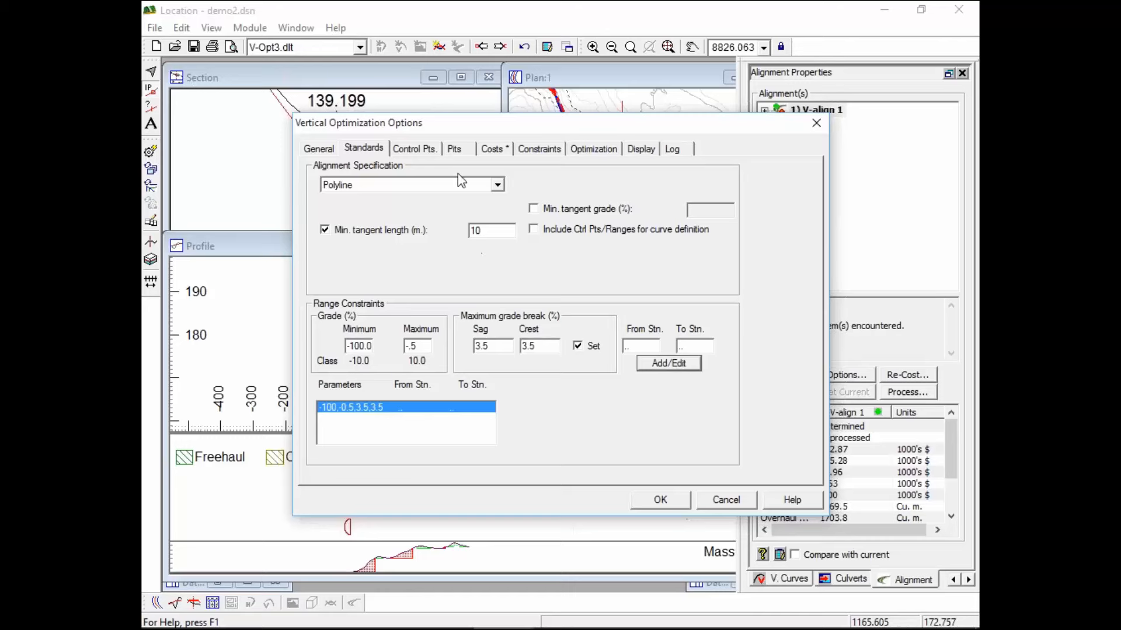
pyautogui.click(429, 151)
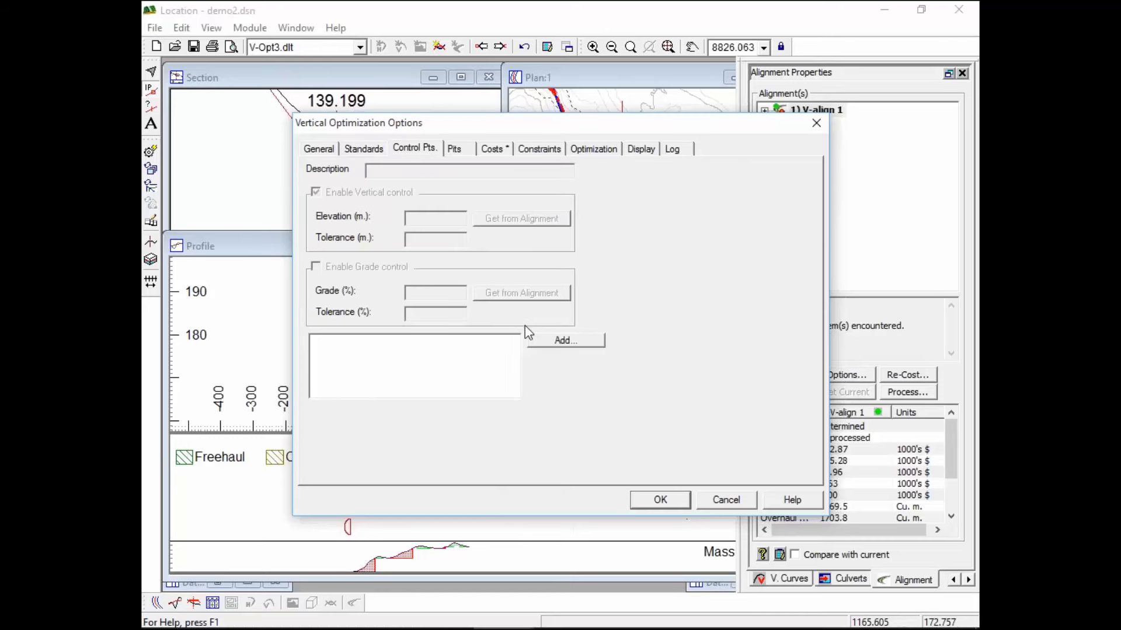
pyautogui.click(554, 340)
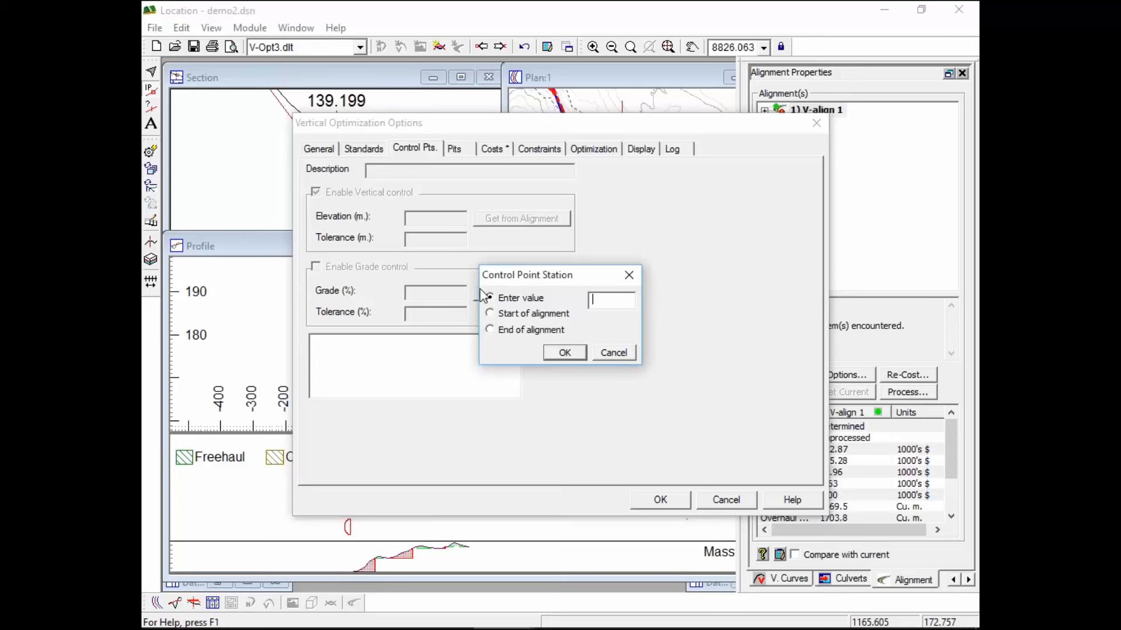
pyautogui.click(509, 313)
pyautogui.click(564, 353)
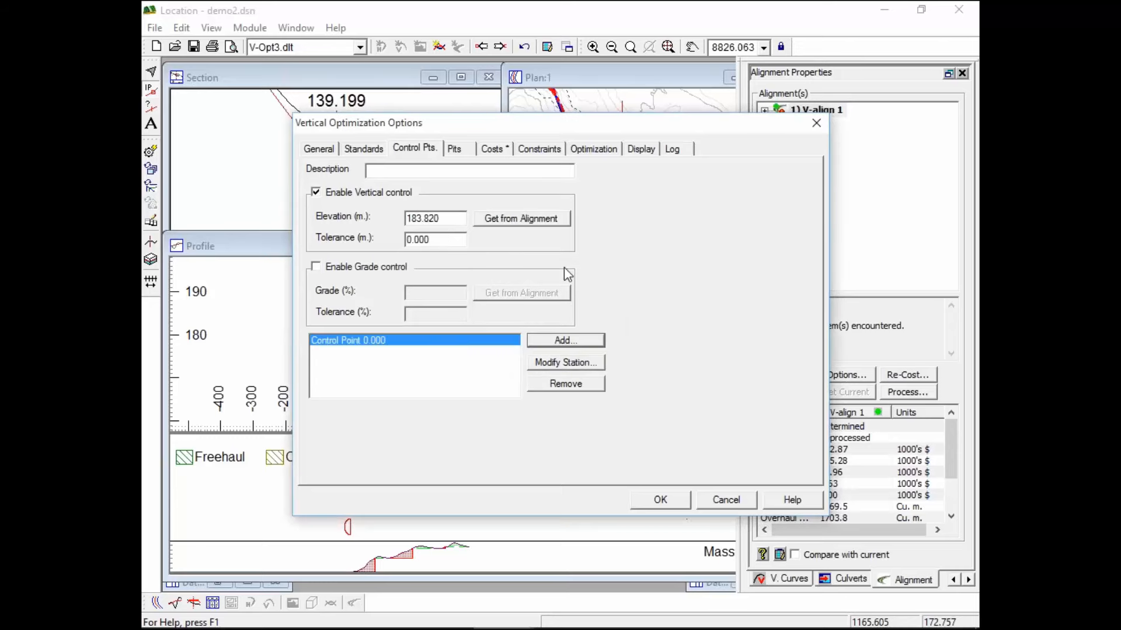
# Add an end control point at station 368.029 and review both elevations (183.820, 154.915 m)
pyautogui.click(577, 341)
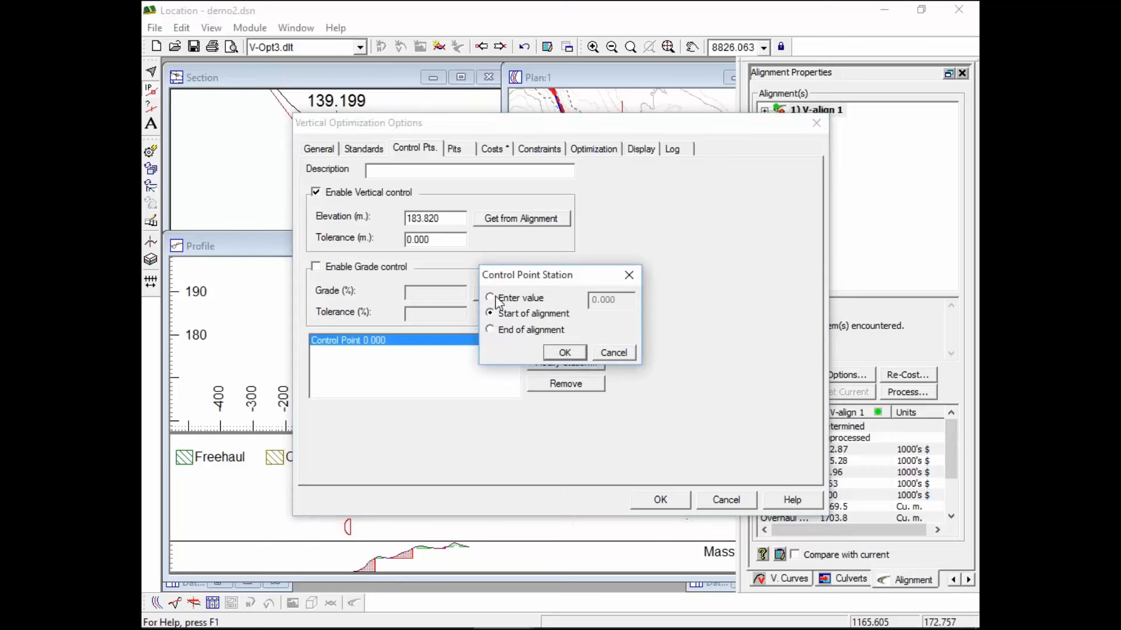
pyautogui.click(565, 353)
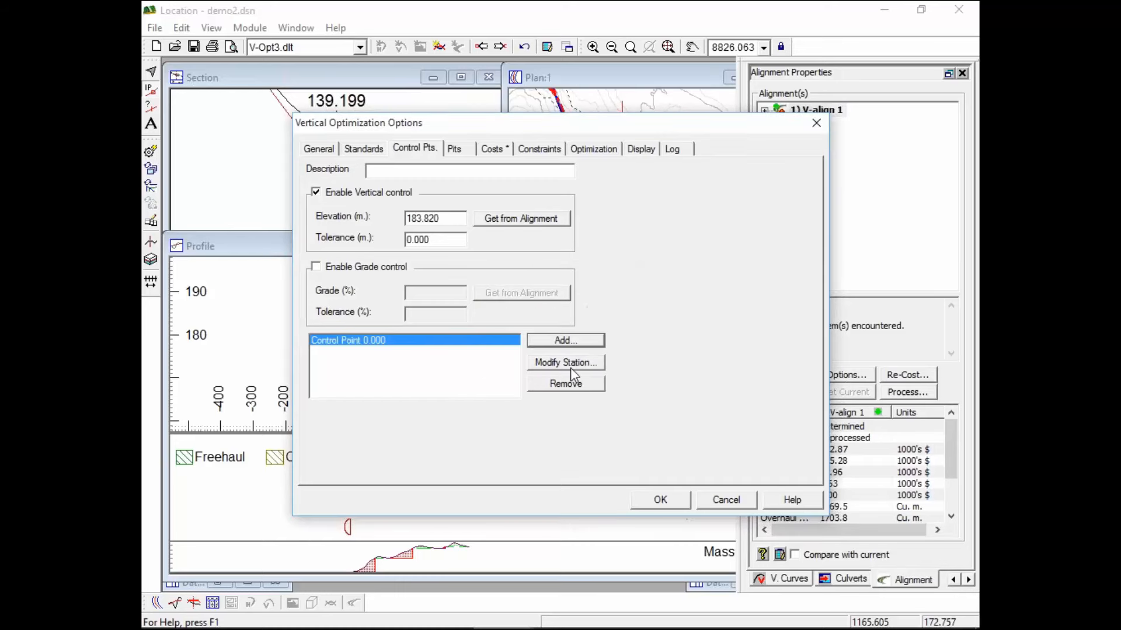
pyautogui.click(574, 341)
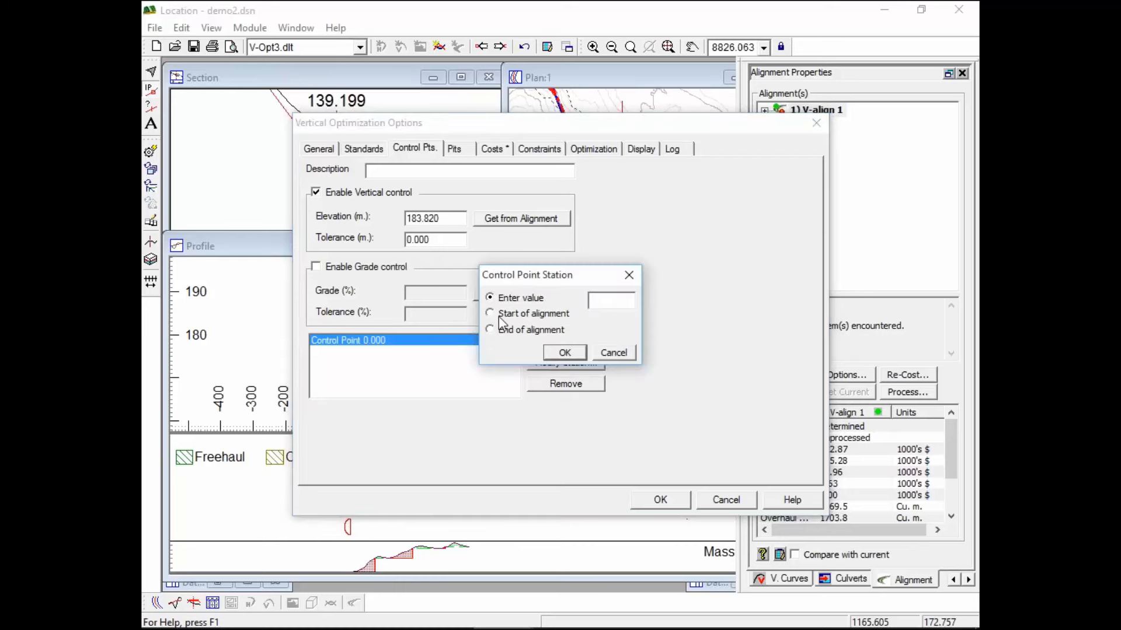
pyautogui.click(500, 329)
pyautogui.click(564, 352)
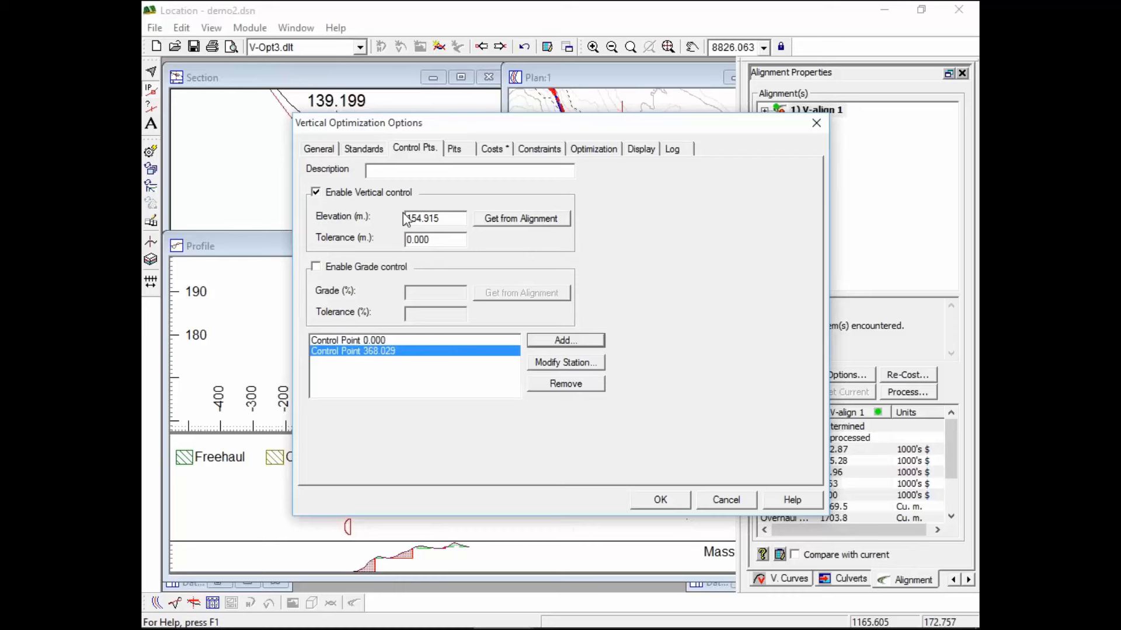
pyautogui.click(528, 222)
pyautogui.doubleClick(449, 216)
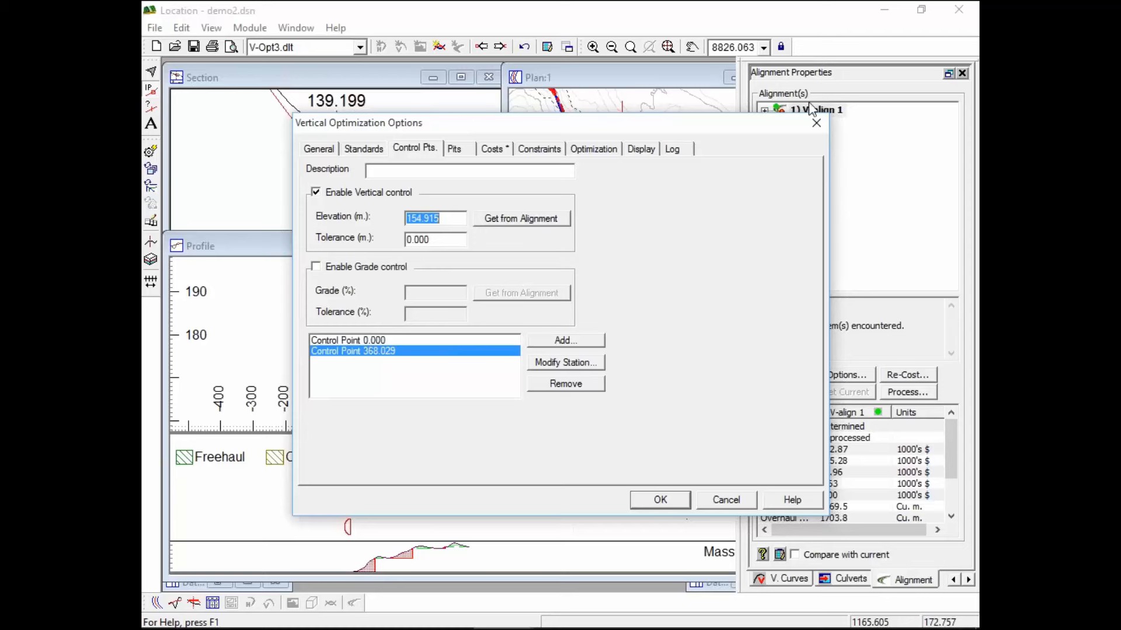
pyautogui.click(374, 341)
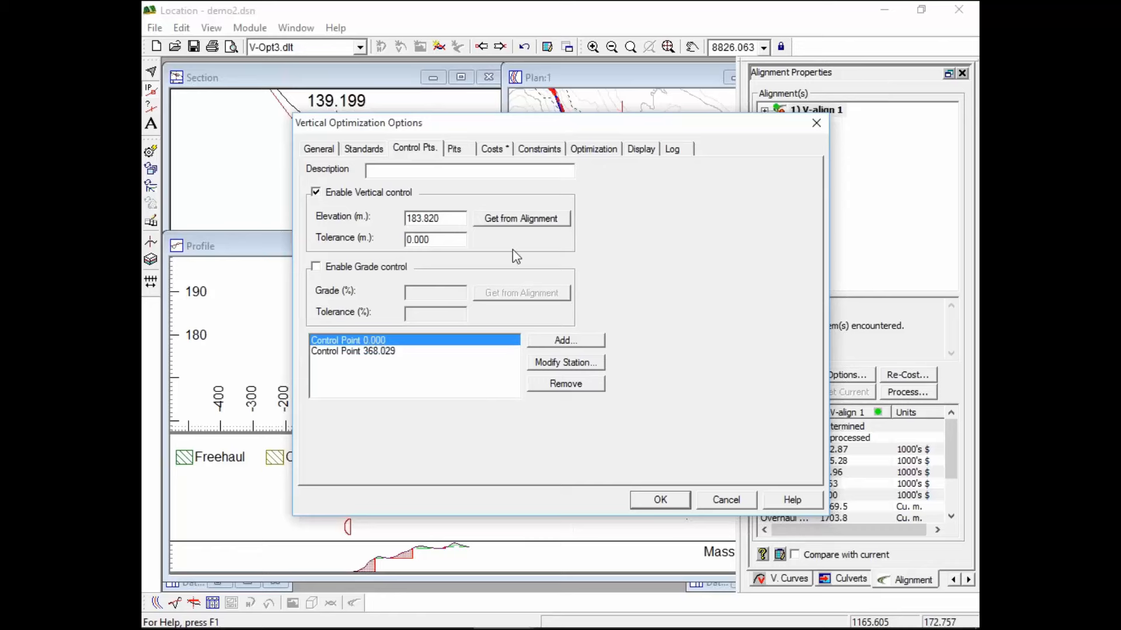
pyautogui.click(537, 150)
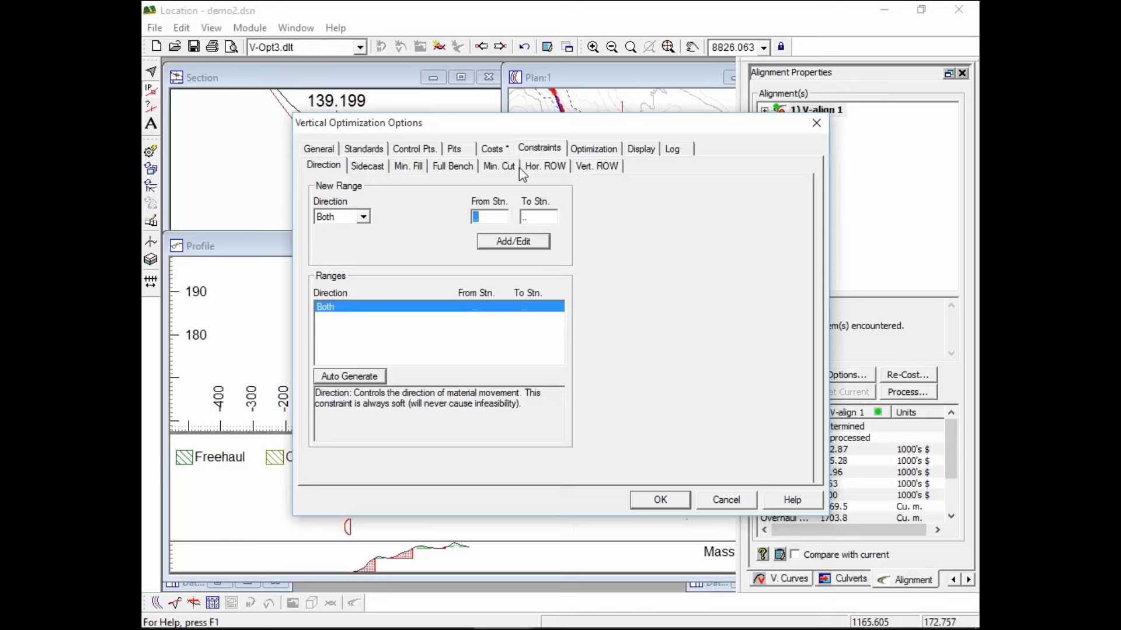
# Activate a 1 m Min. Cut constraint and read the conflict log flagging both control points
pyautogui.click(500, 166)
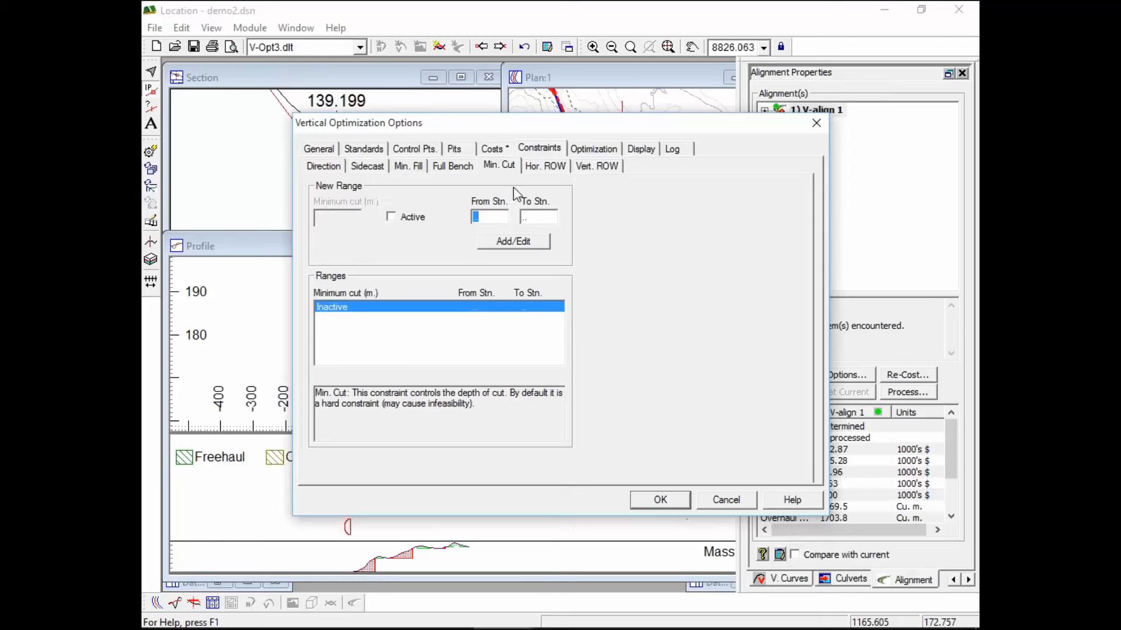
pyautogui.click(390, 217)
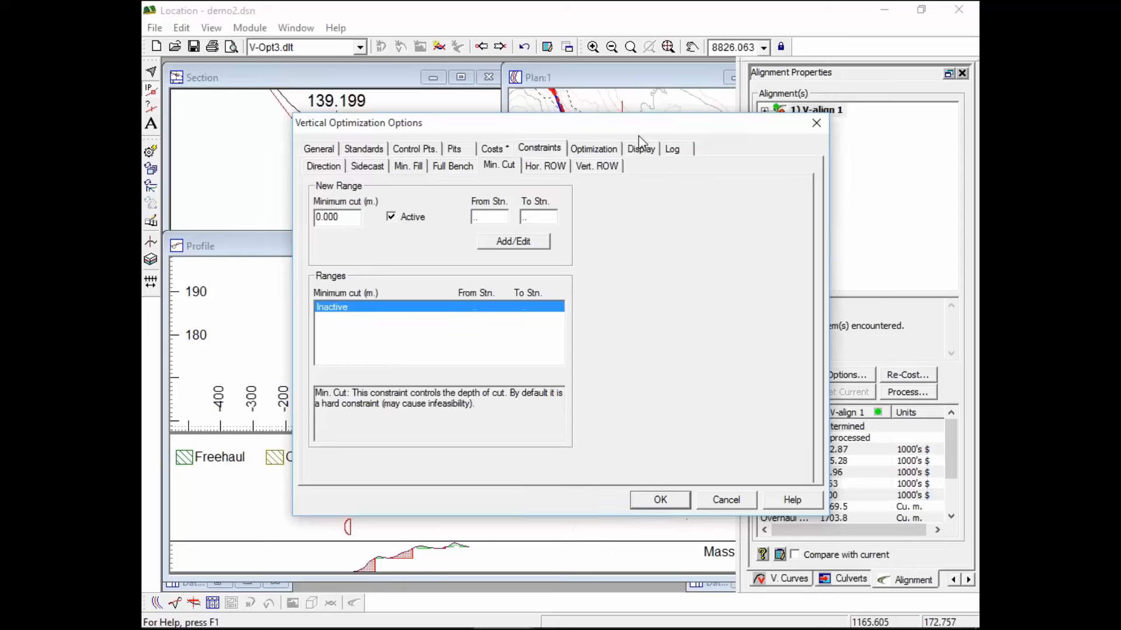
pyautogui.moveTo(651, 134); pyautogui.dragTo(804, 291)
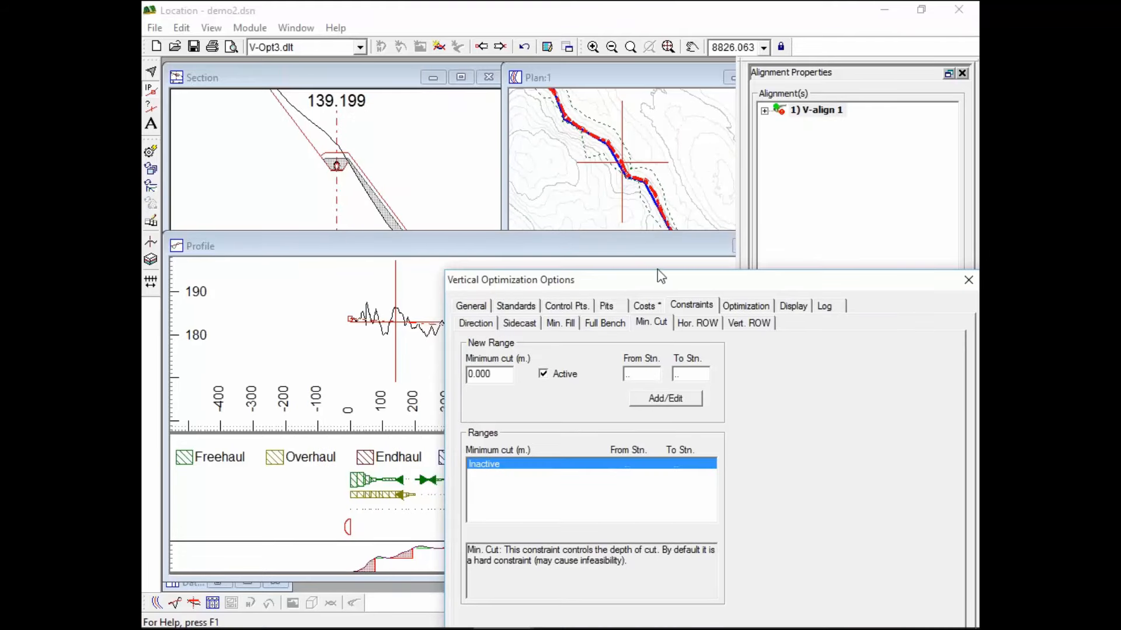
pyautogui.moveTo(657, 271); pyautogui.dragTo(530, 106)
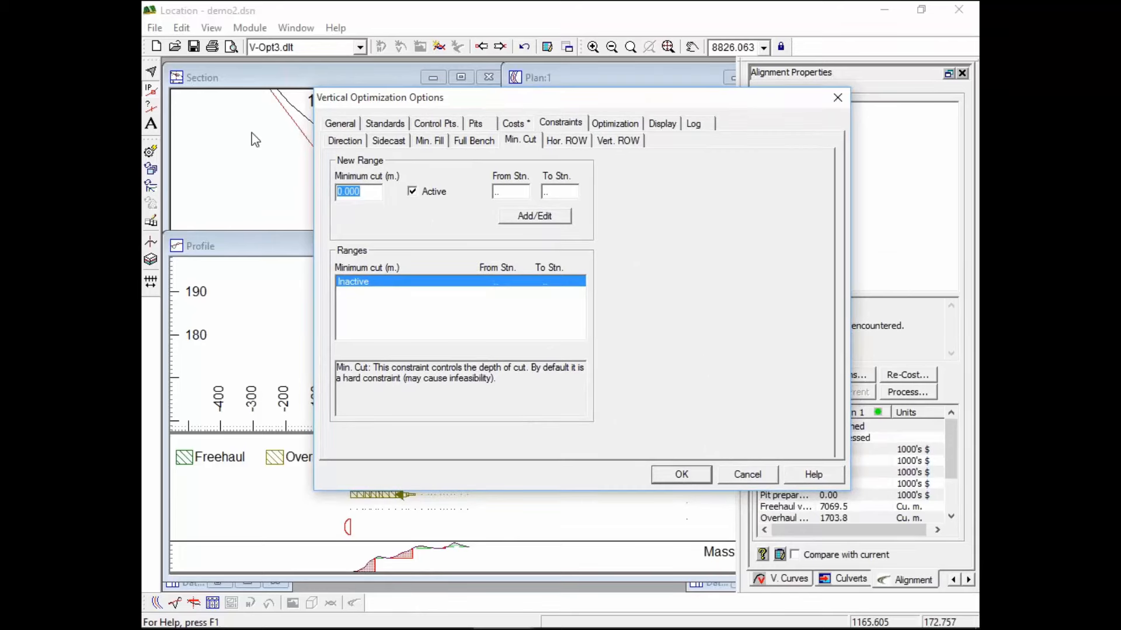
pyautogui.write('1')
pyautogui.click(534, 217)
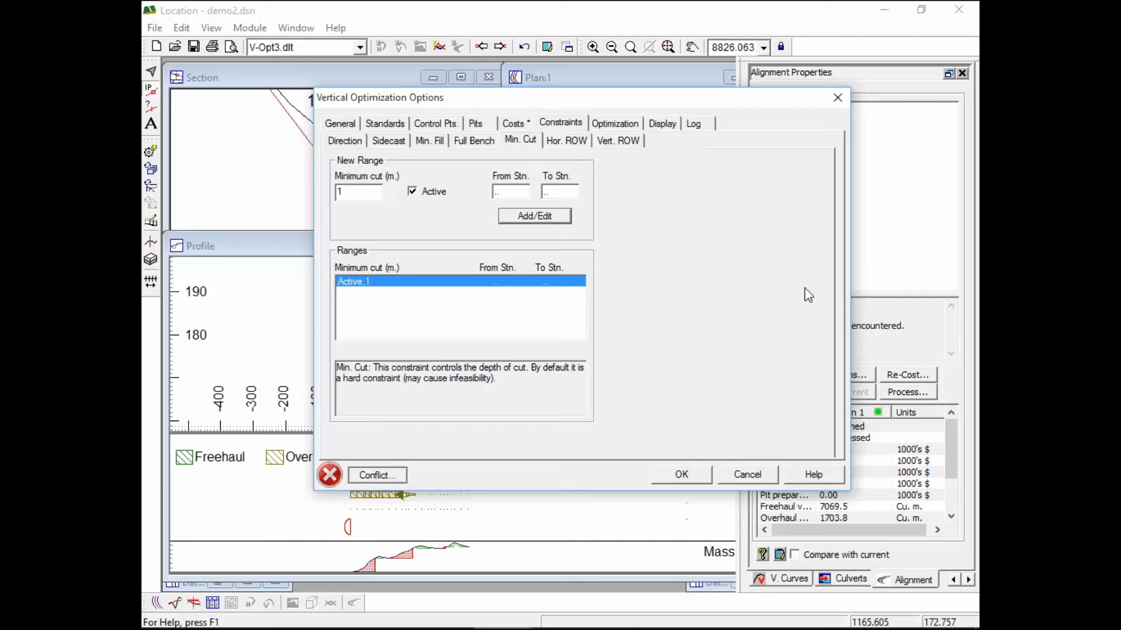
pyautogui.click(377, 475)
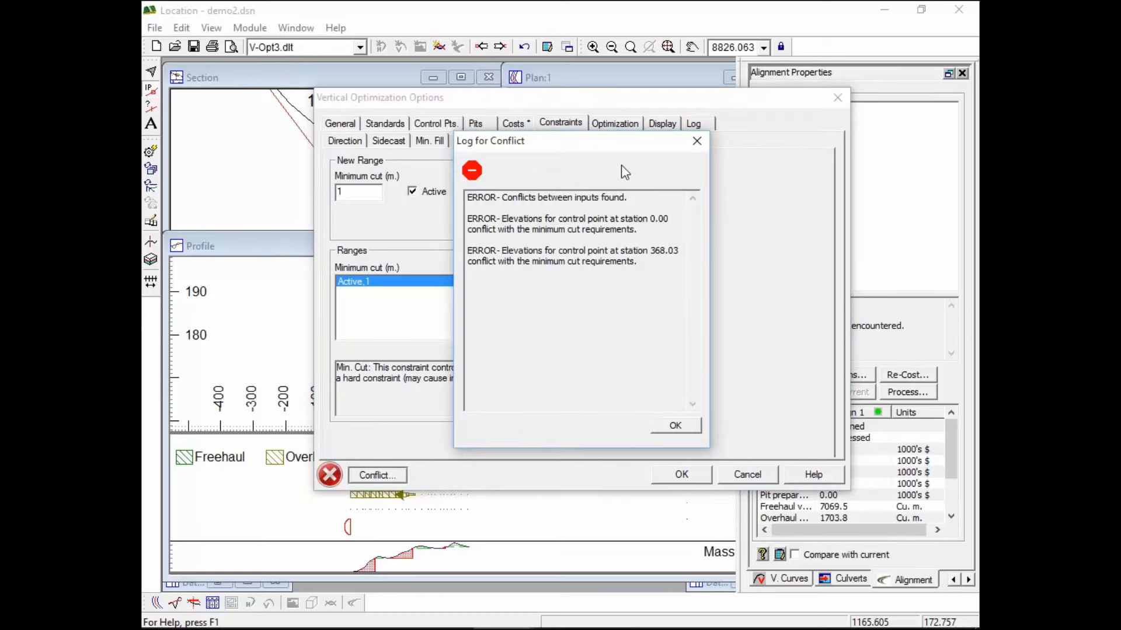
pyautogui.click(665, 426)
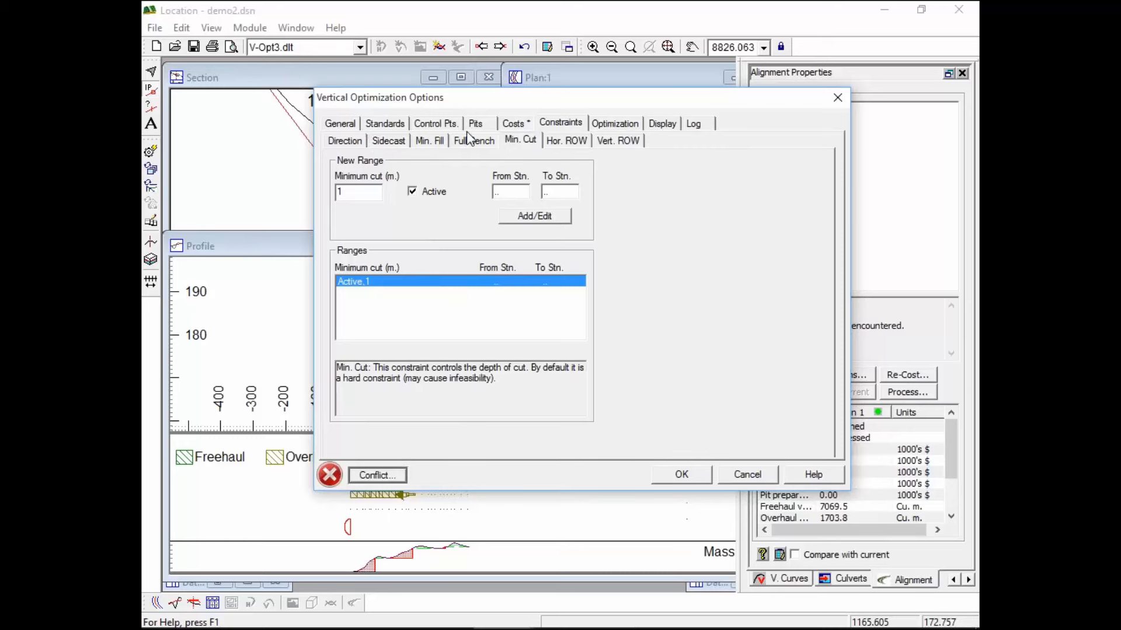
# Change the start control elevation to 181.820 m, lower the end elevation, and recheck conflicts
pyautogui.click(436, 124)
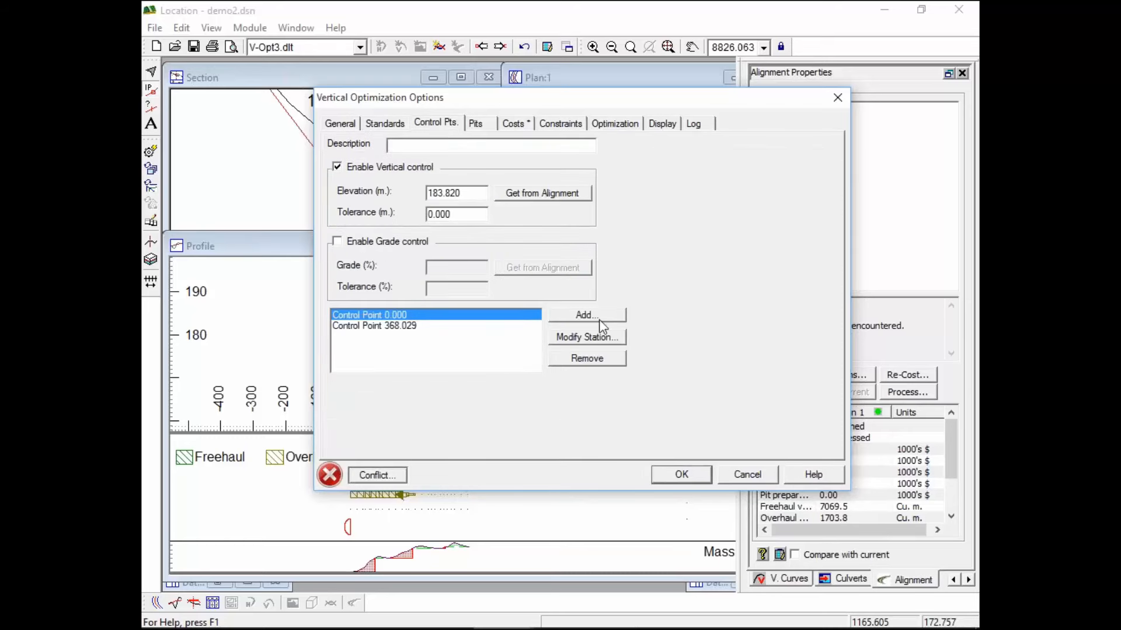
pyautogui.moveTo(439, 193); pyautogui.dragTo(443, 193)
pyautogui.write('1')
pyautogui.click(364, 325)
pyautogui.moveTo(438, 193); pyautogui.dragTo(443, 193)
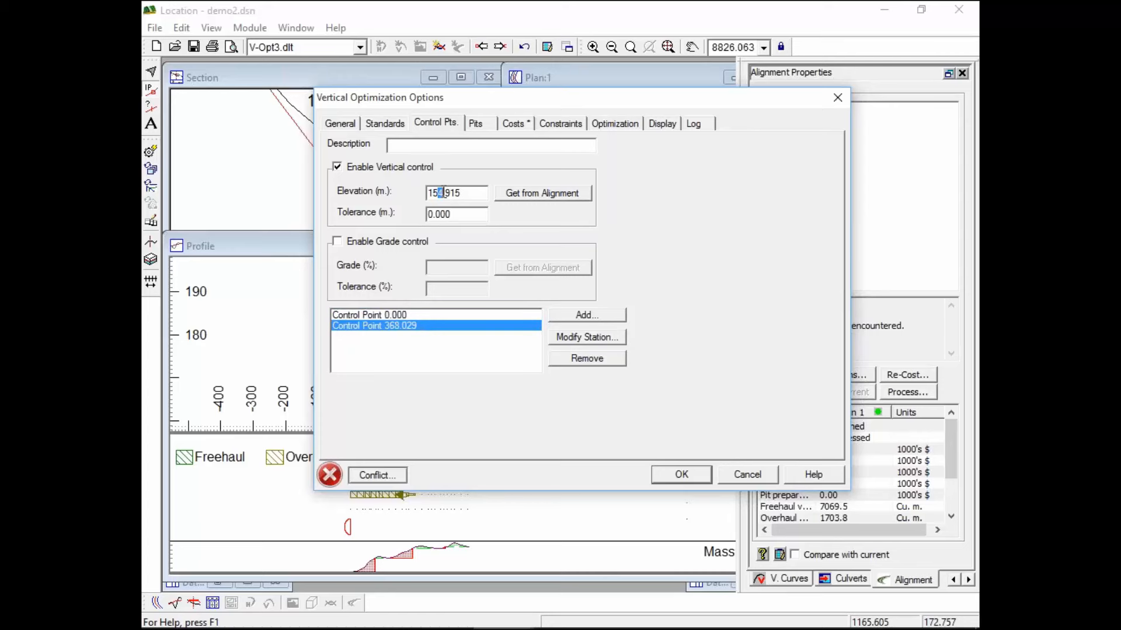
pyautogui.write('3')
pyautogui.click(390, 475)
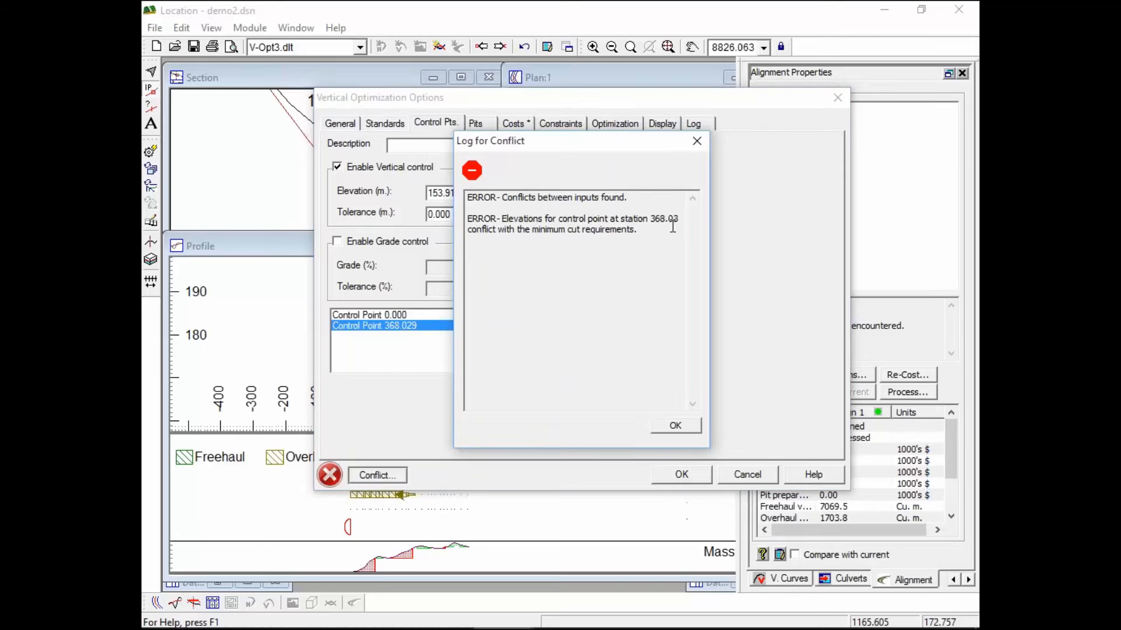
pyautogui.click(676, 426)
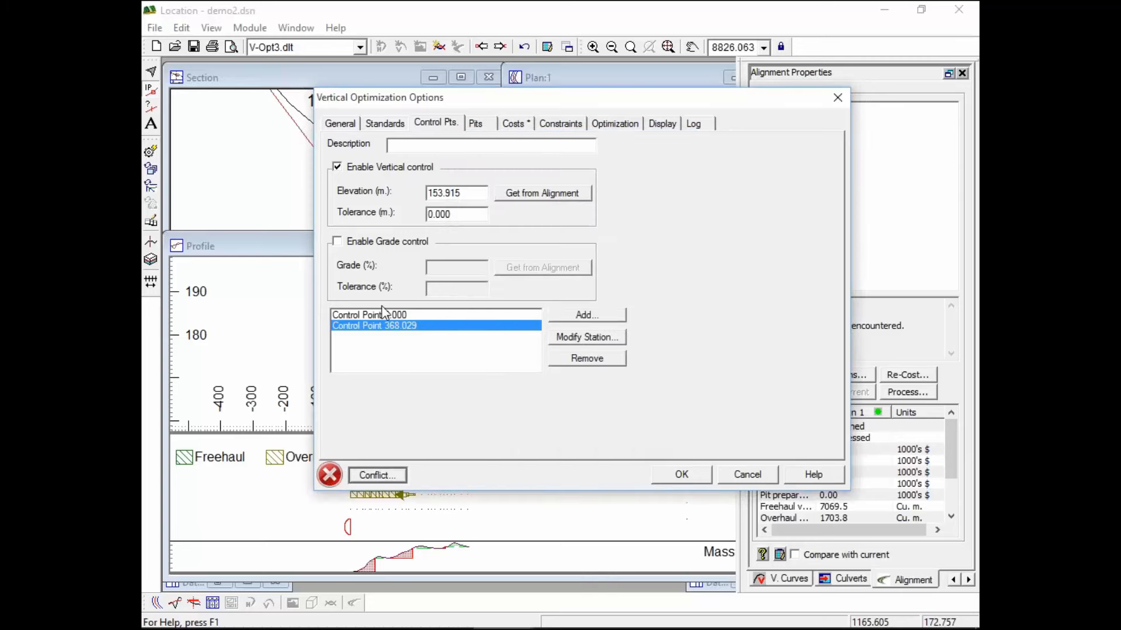
# Set the end control elevation at station 368.029 to 153.5 m and accept the options
pyautogui.click(403, 314)
pyautogui.click(404, 325)
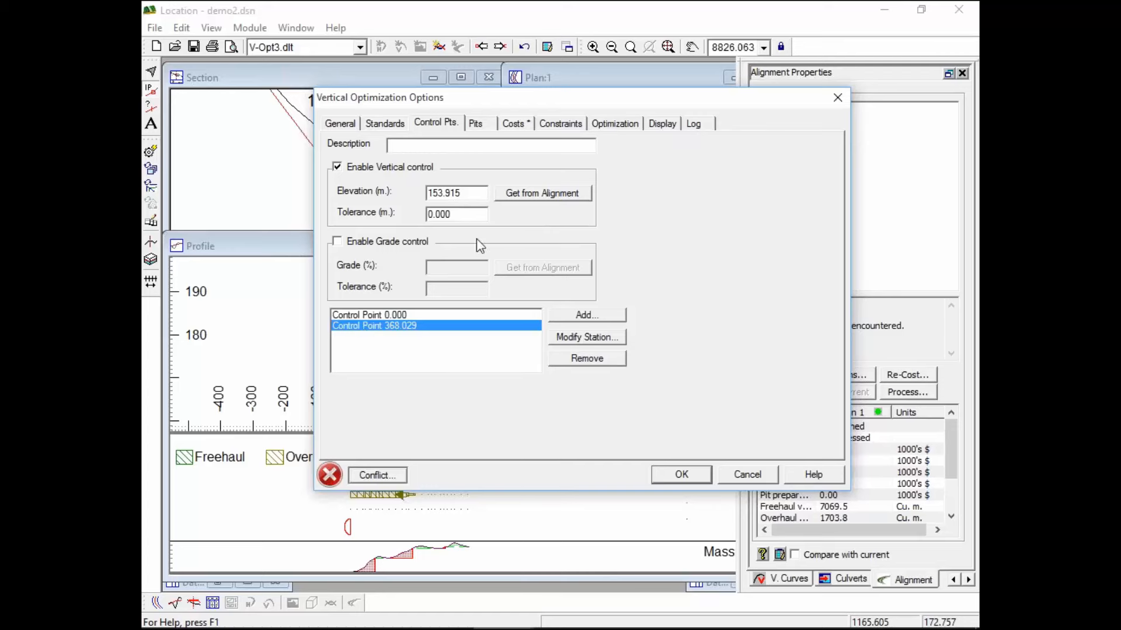
pyautogui.moveTo(446, 193); pyautogui.dragTo(464, 193)
pyautogui.write('5')
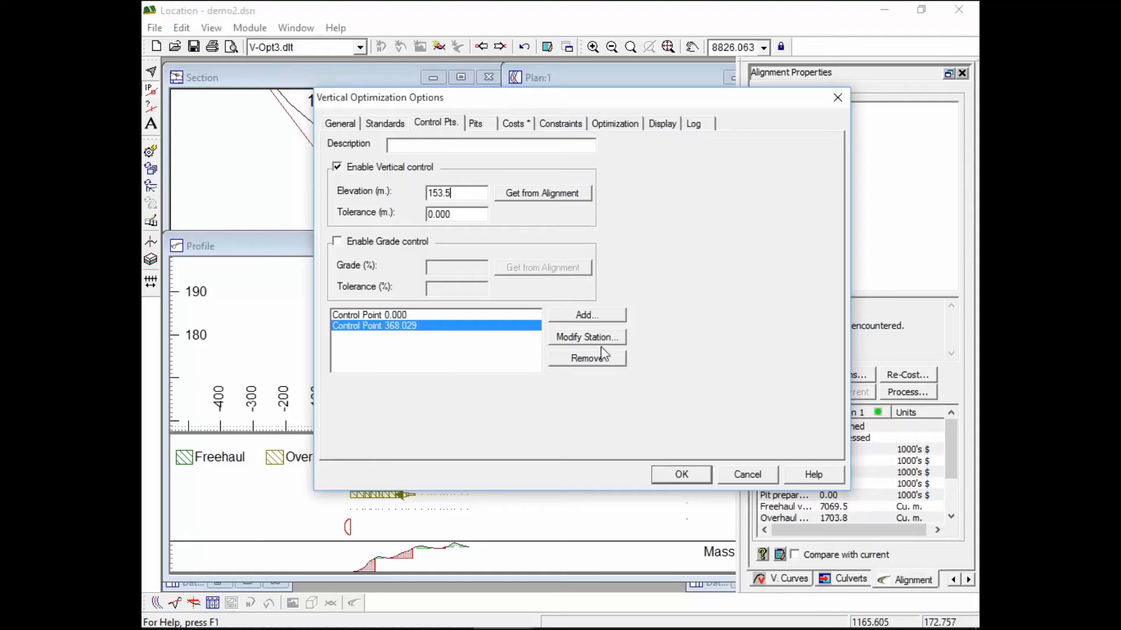
pyautogui.click(682, 475)
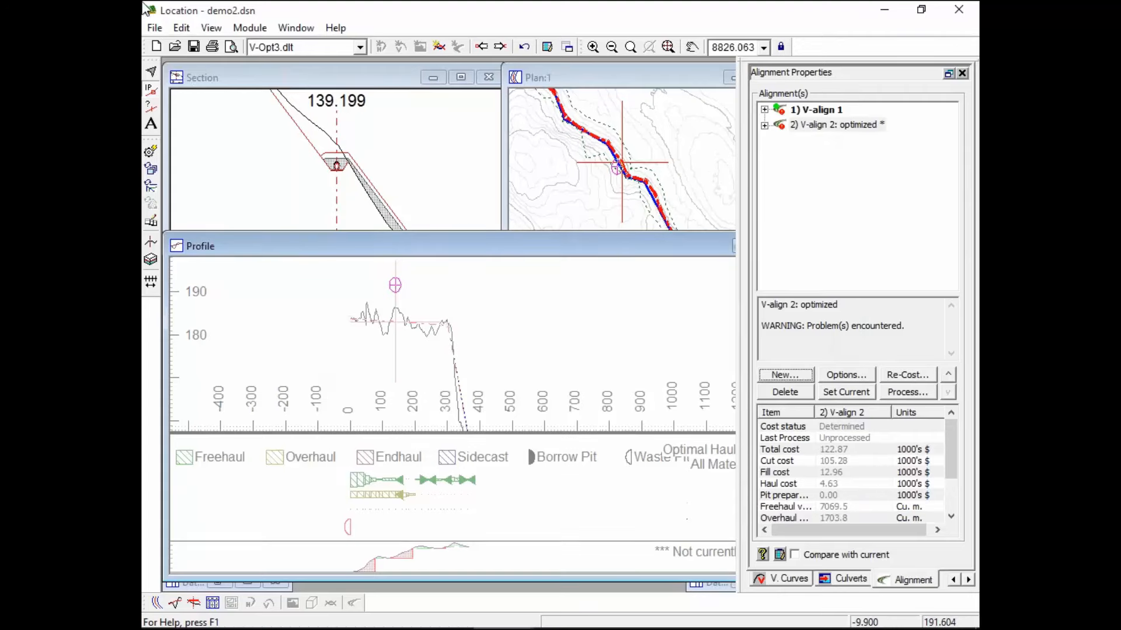
# Save, run the V-align 2 optimization, and dismiss the log reporting no alignment found
pyautogui.click(193, 46)
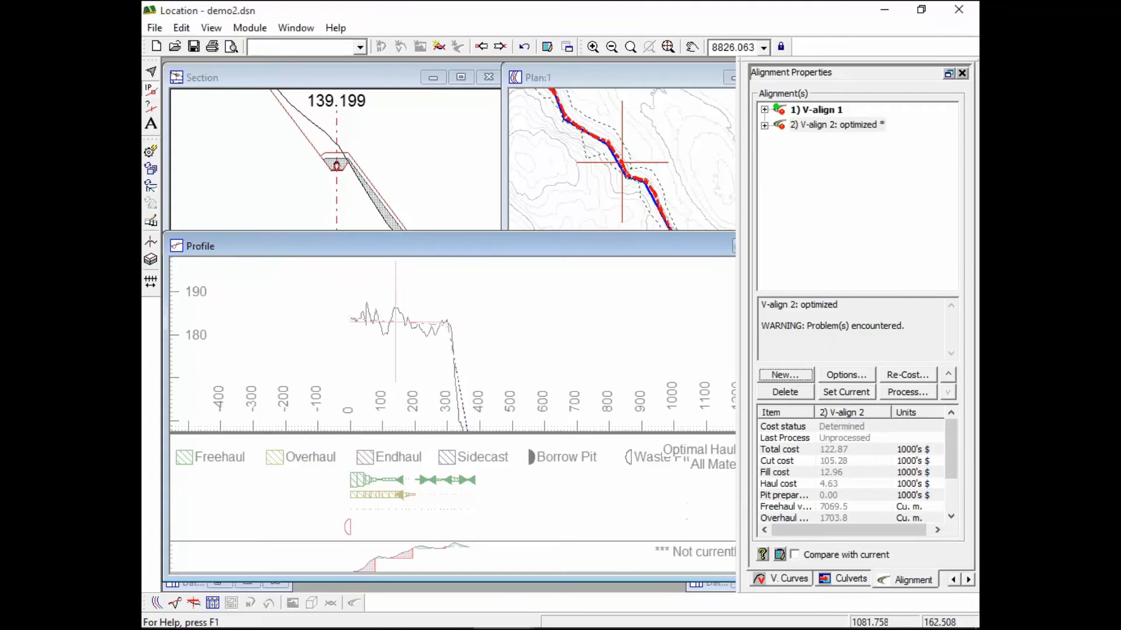
pyautogui.click(912, 392)
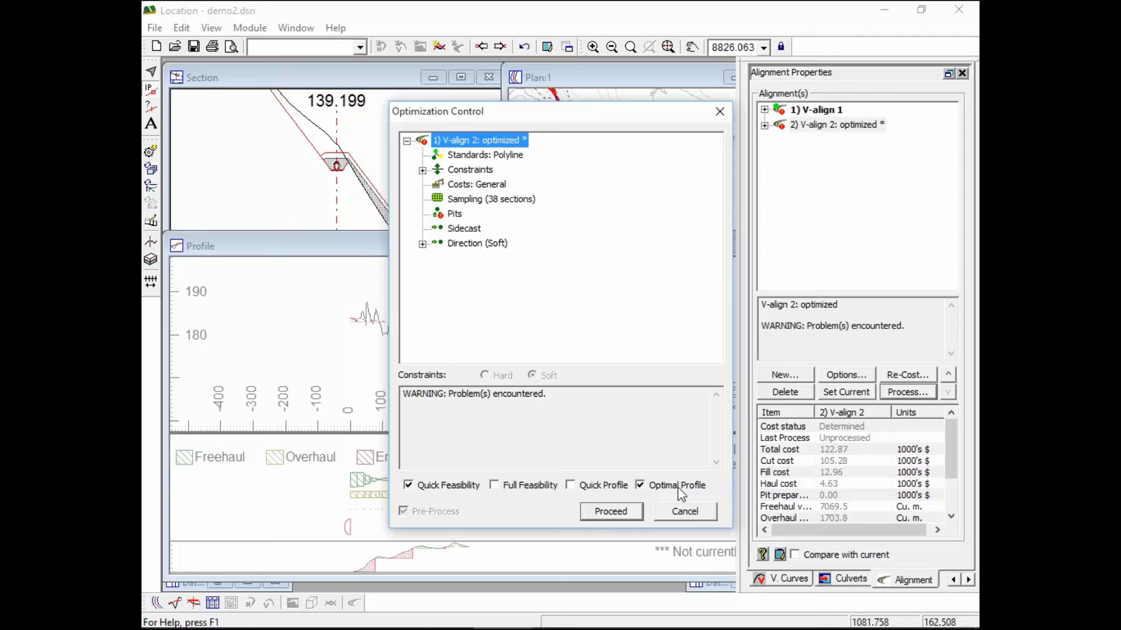
pyautogui.click(610, 512)
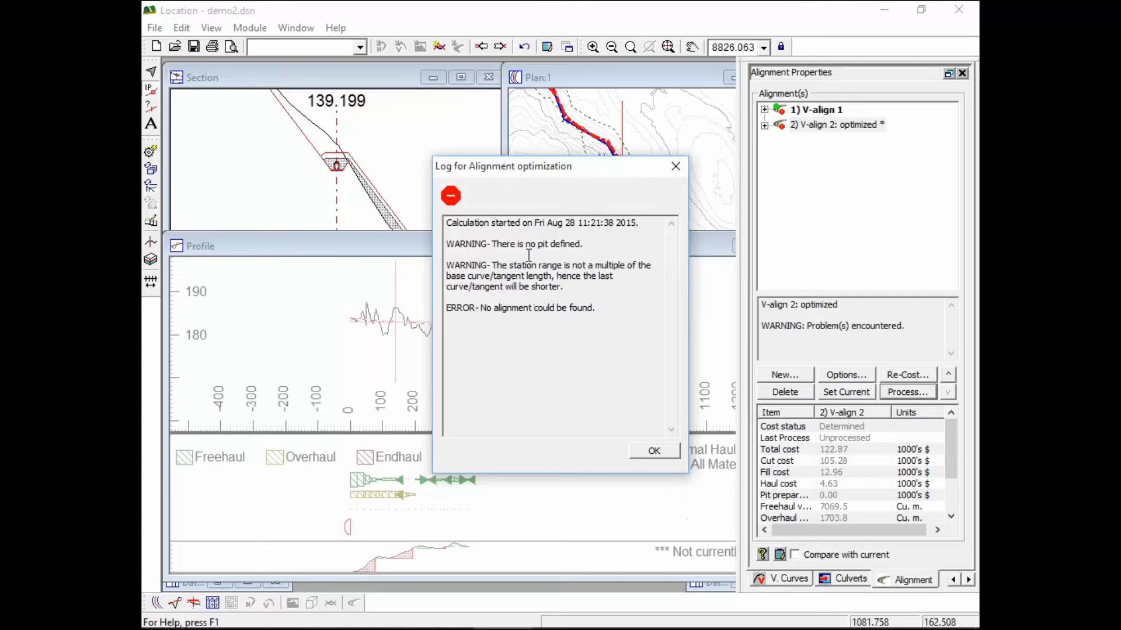
pyautogui.click(650, 453)
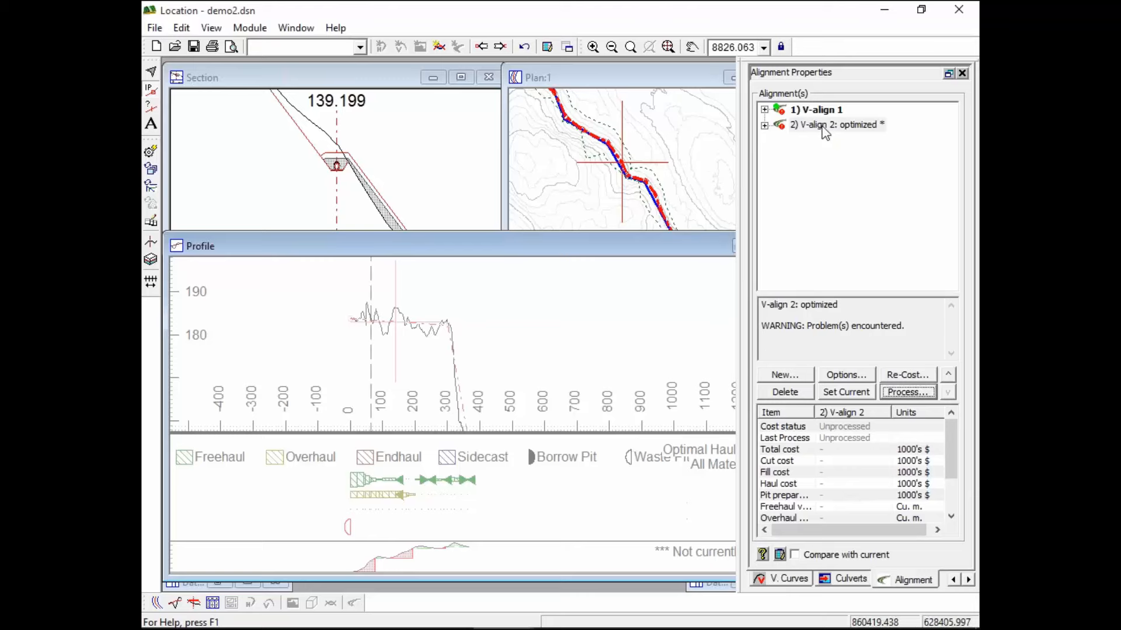
# Soften the Min. Cut constraint under V-align 2's Constraints and confirm it now shows as soft
pyautogui.click(764, 125)
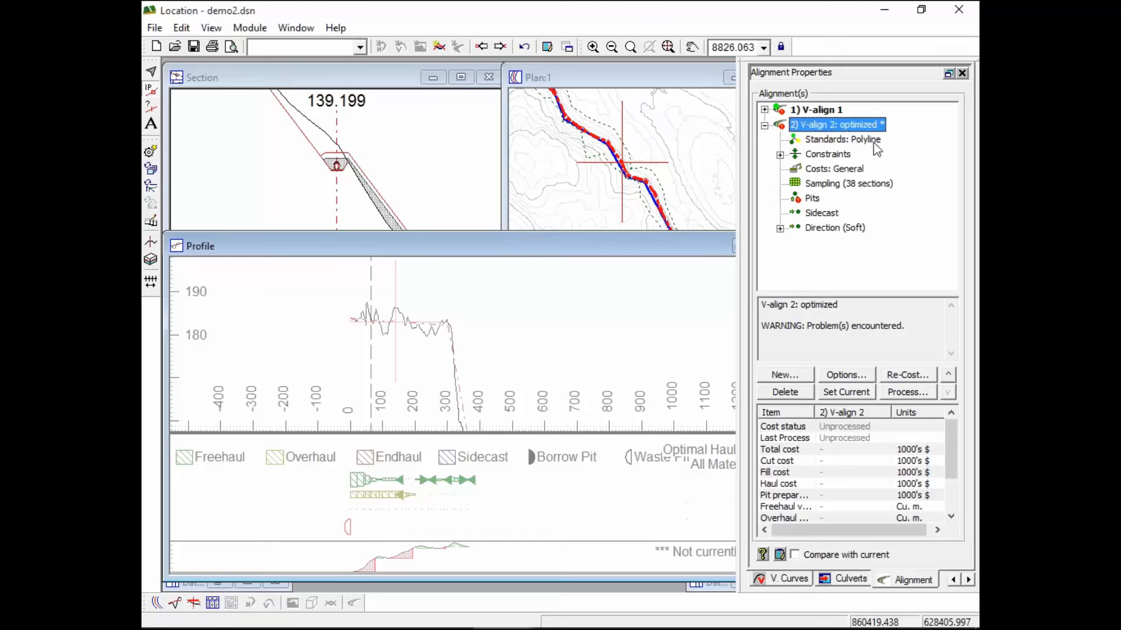
pyautogui.click(780, 155)
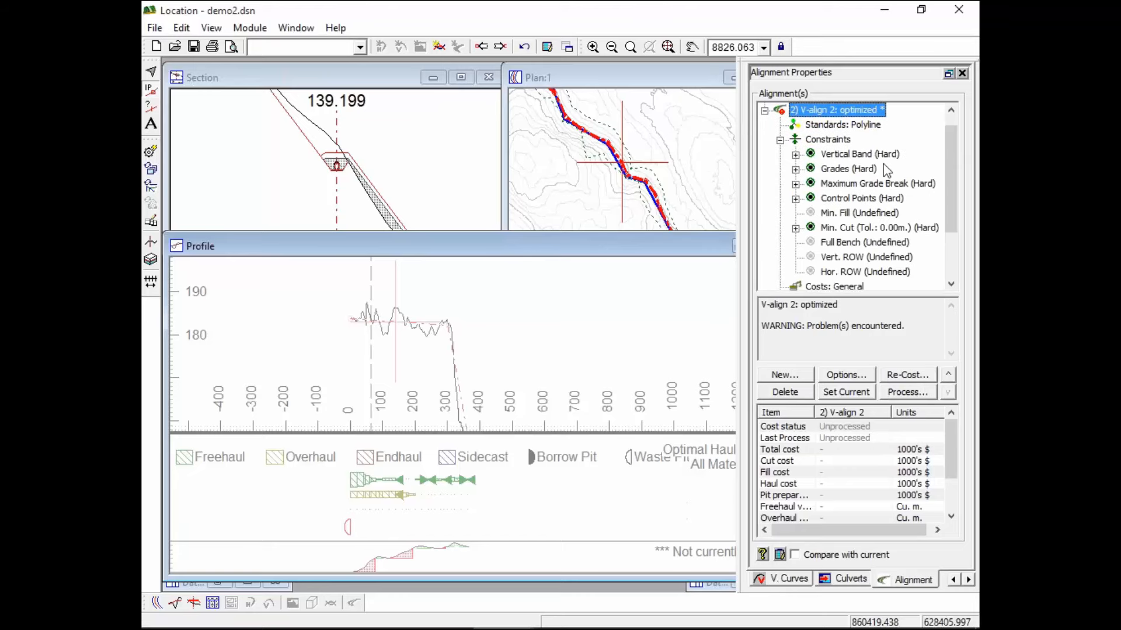
pyautogui.click(868, 229)
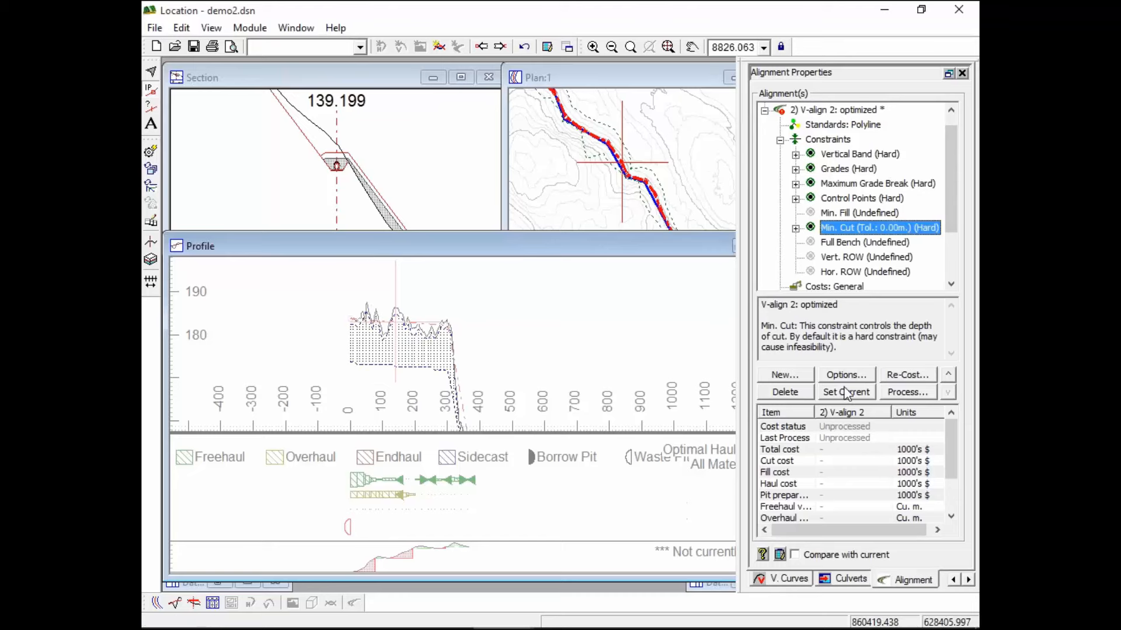
pyautogui.rightClick(862, 230)
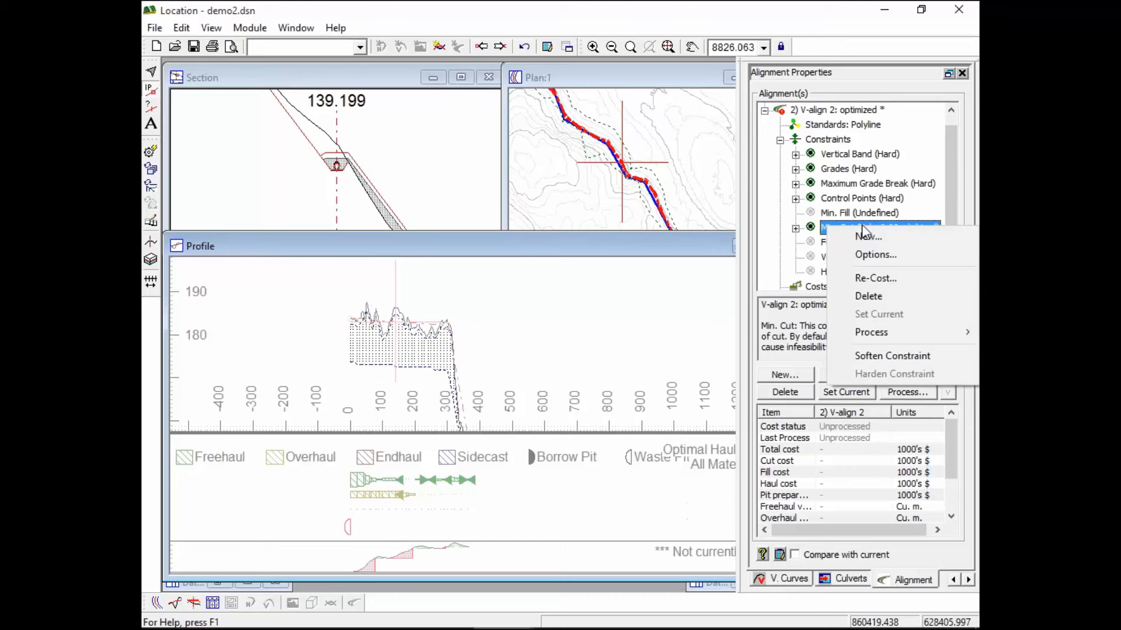
pyautogui.click(891, 356)
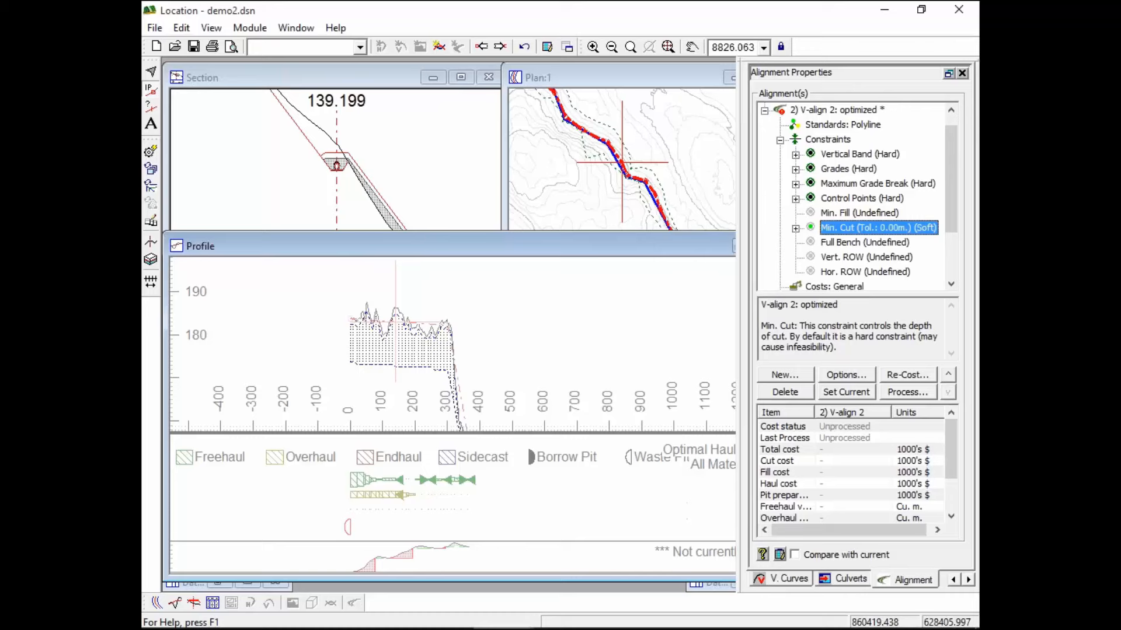
pyautogui.rightClick(881, 232)
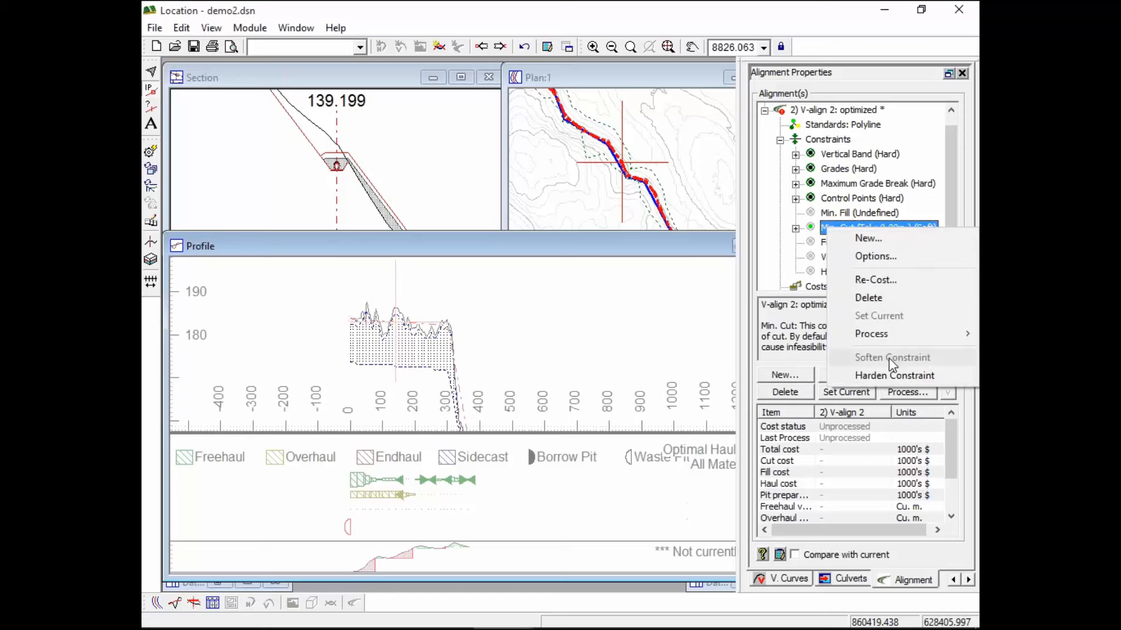
# Pan and zoom the profile to inspect the cut region and steep lower end near stations 300–350
pyautogui.click(437, 239)
pyautogui.moveTo(439, 358); pyautogui.dragTo(531, 339, button='middle')
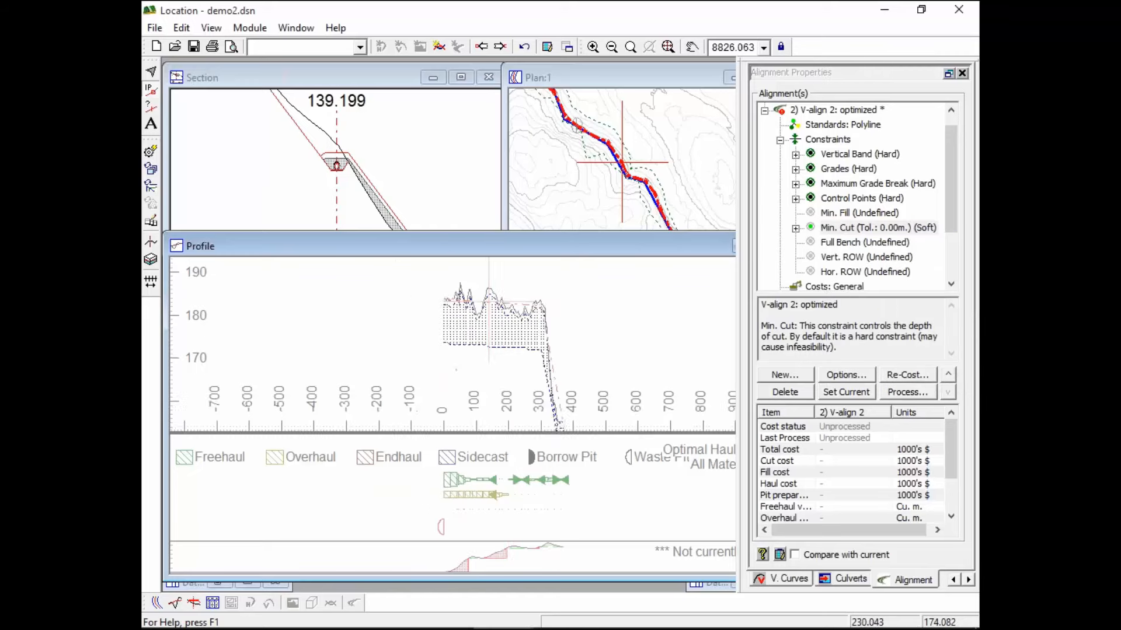
pyautogui.scroll(4, 503, 332)
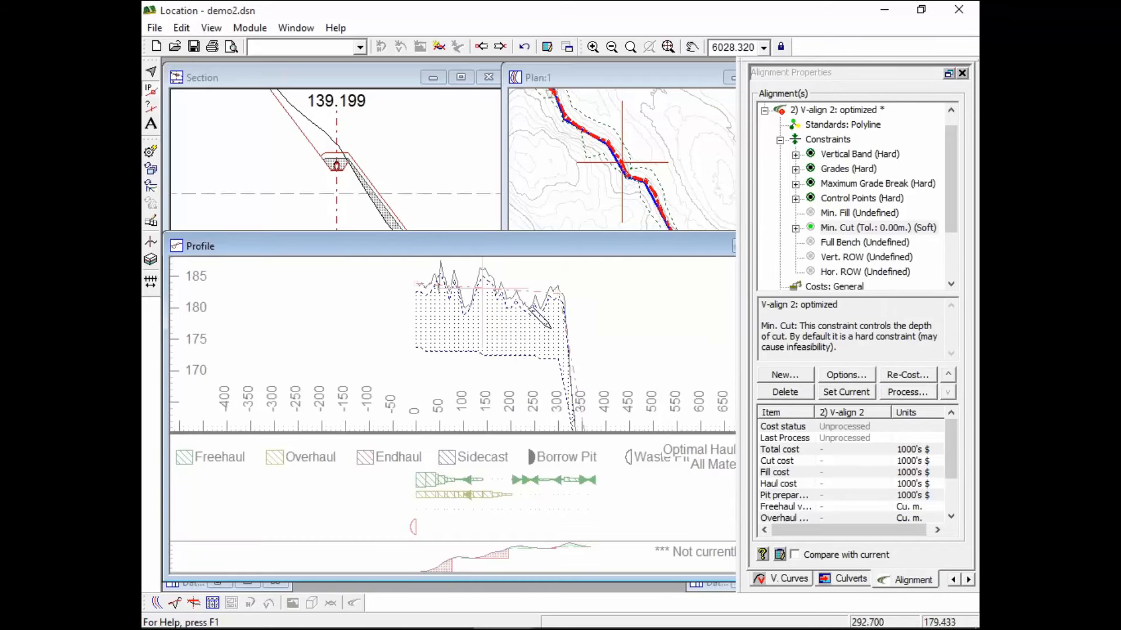
pyautogui.moveTo(569, 357); pyautogui.dragTo(561, 285, button='middle')
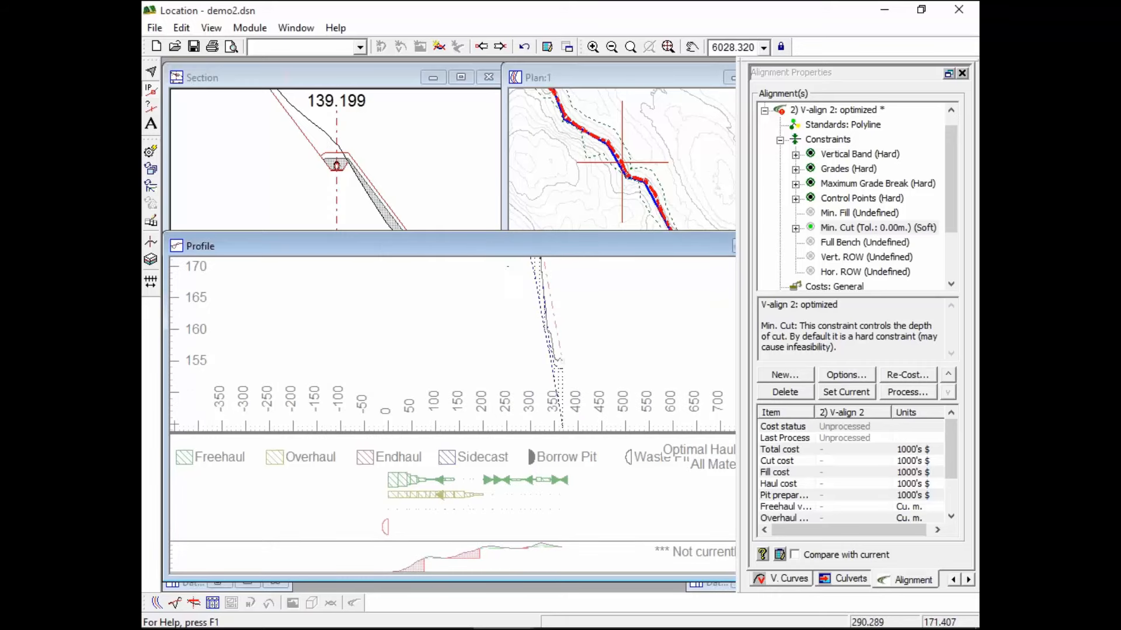
pyautogui.scroll(1, 589, 341)
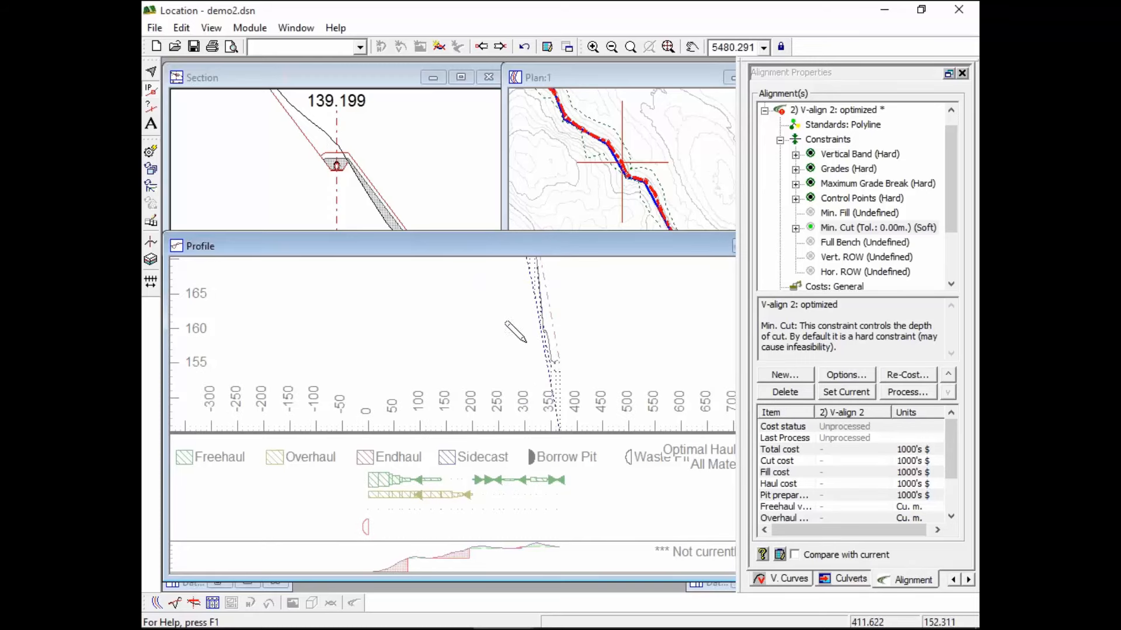
pyautogui.moveTo(546, 329); pyautogui.dragTo(585, 435, button='middle')
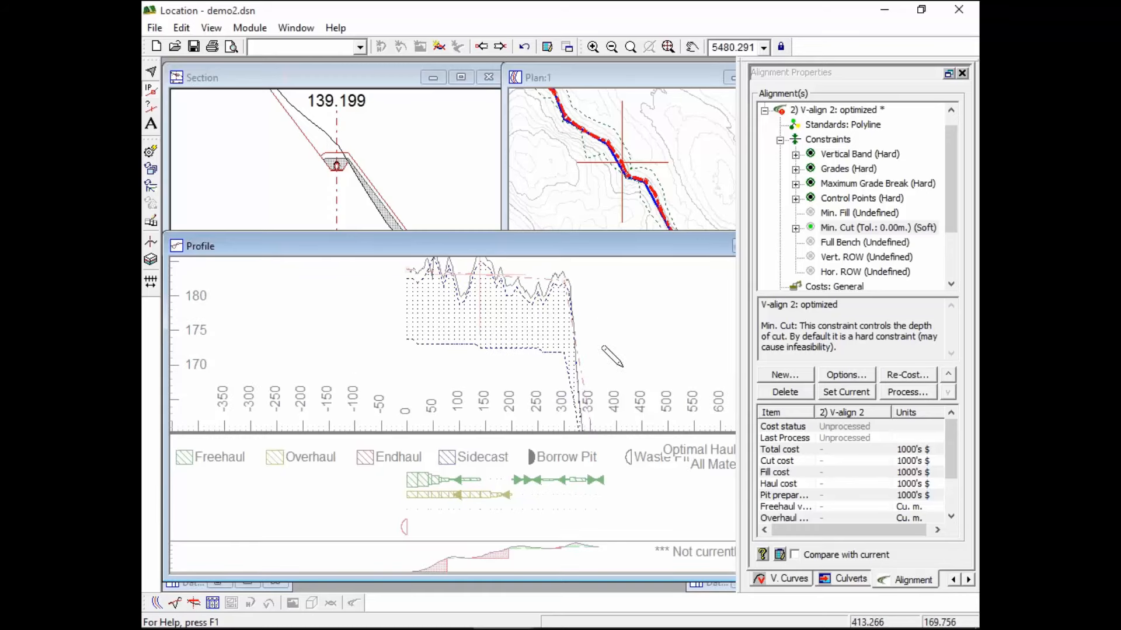
pyautogui.scroll(-1, 612, 345)
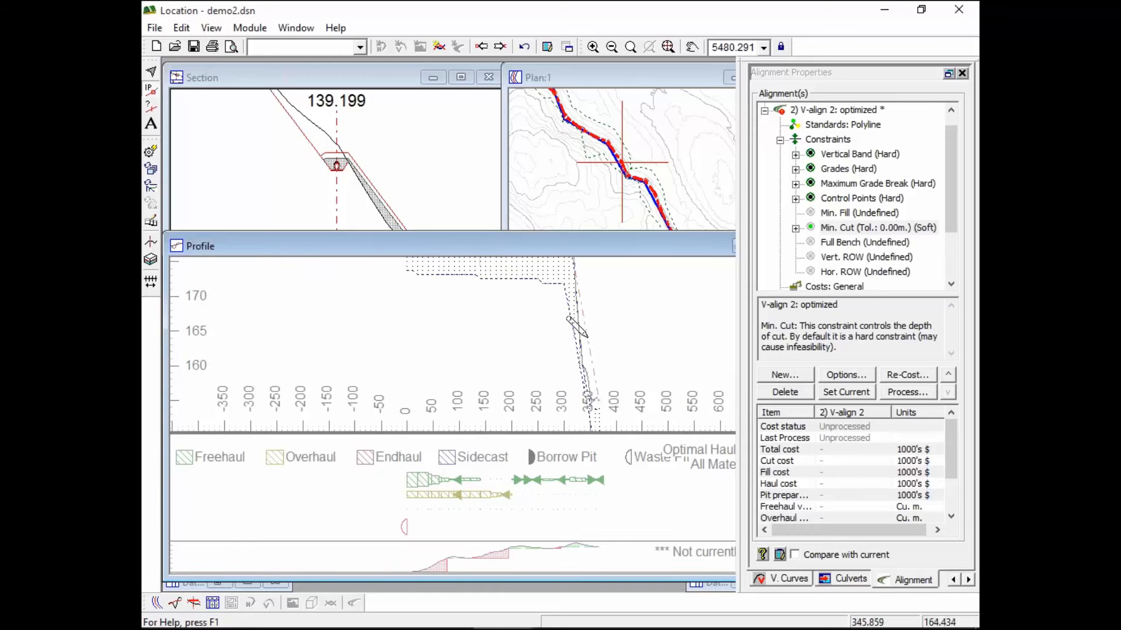
pyautogui.moveTo(576, 380)
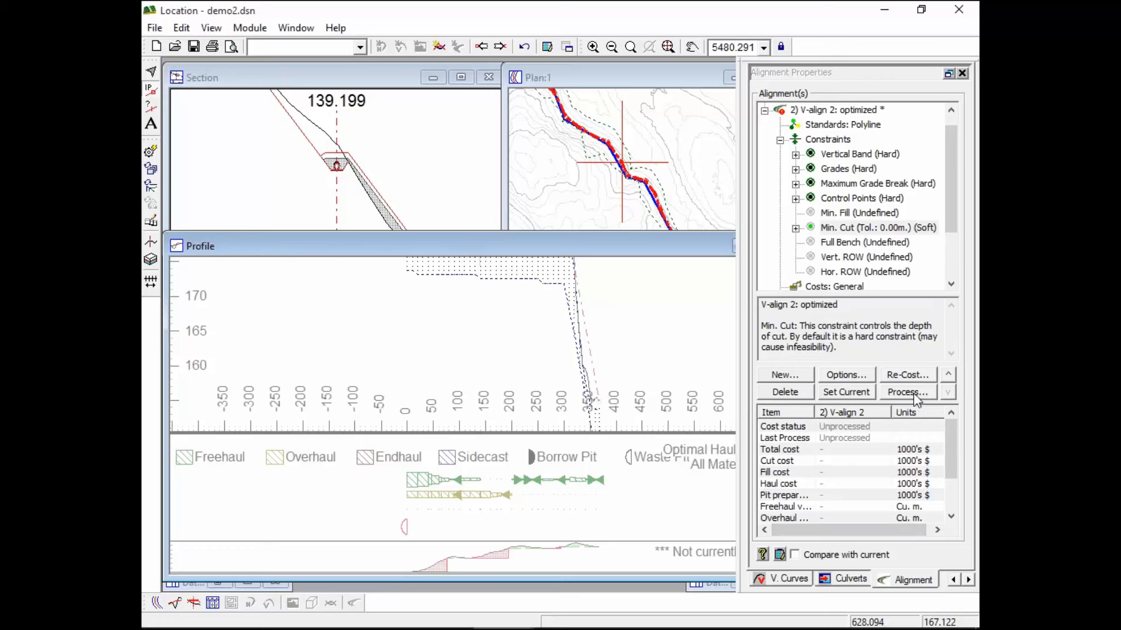
pyautogui.scroll(1, 849, 156)
# Re-run V-align 2's optimization with the soft Min. Cut and close the best-alignment log
pyautogui.click(835, 125)
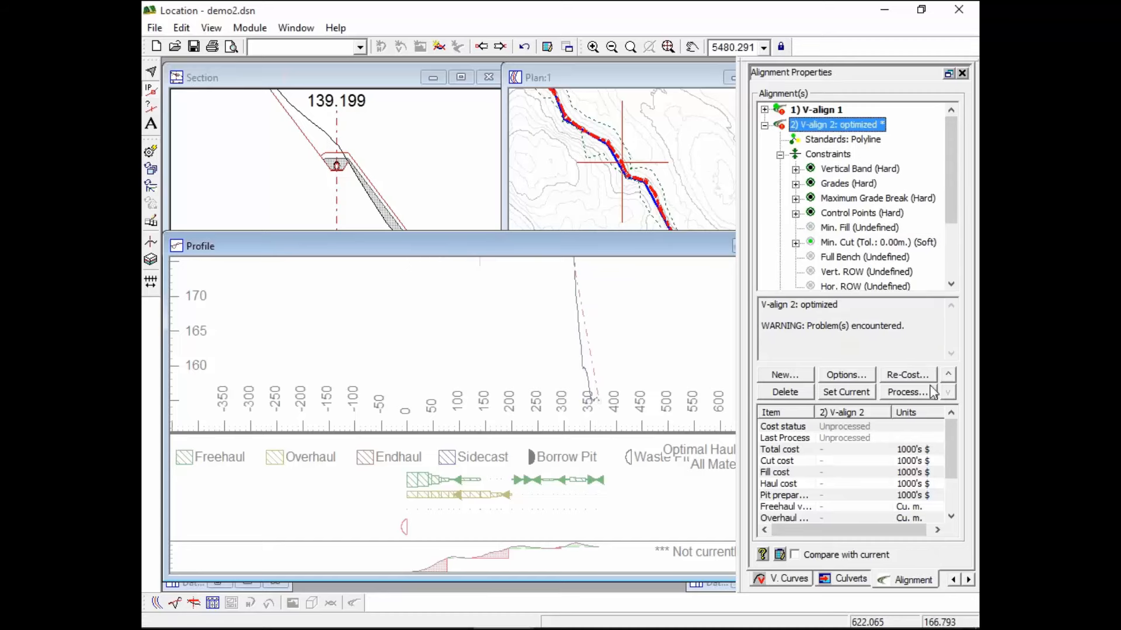
pyautogui.click(905, 392)
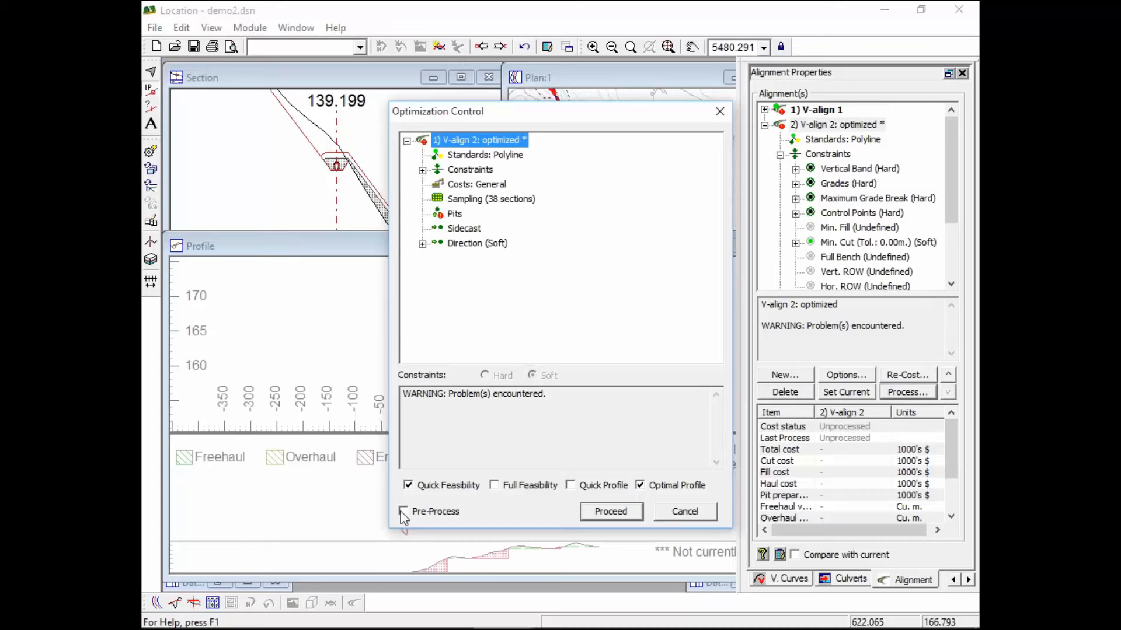
pyautogui.click(611, 512)
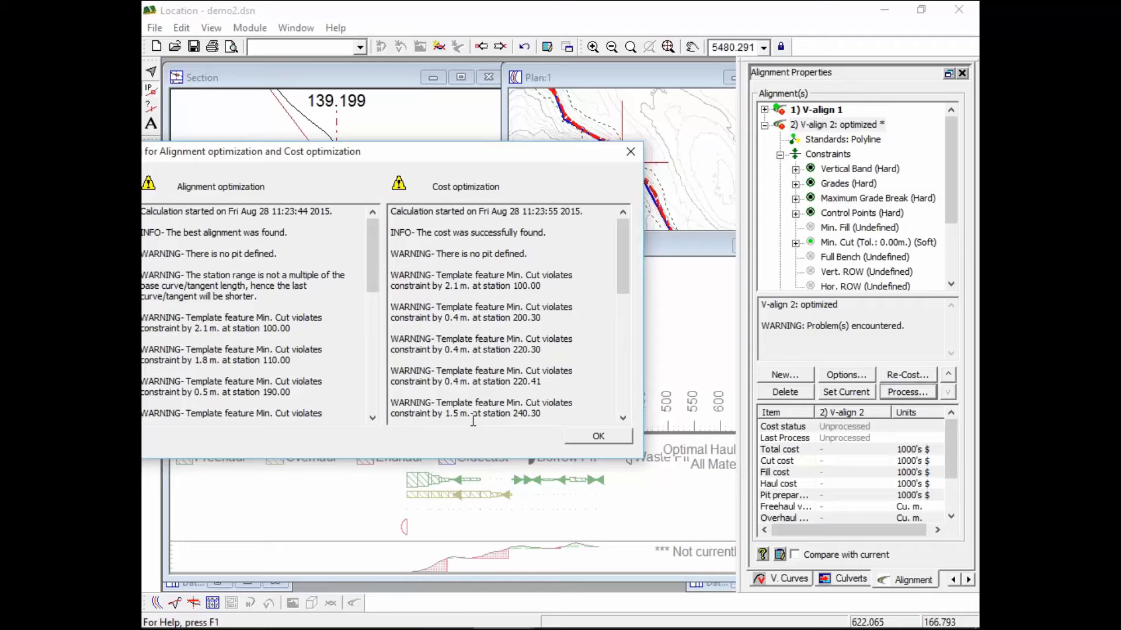
pyautogui.click(599, 436)
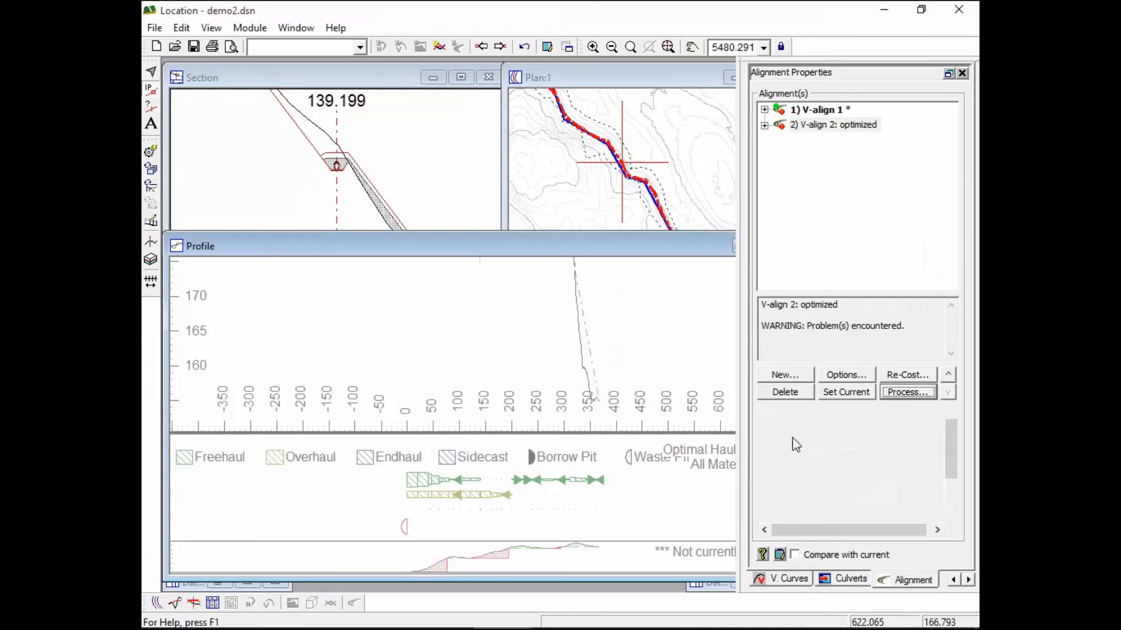
# Set V-align 2 as current and maximize the profile to view its grade line between elevations 165 and 190
pyautogui.click(847, 392)
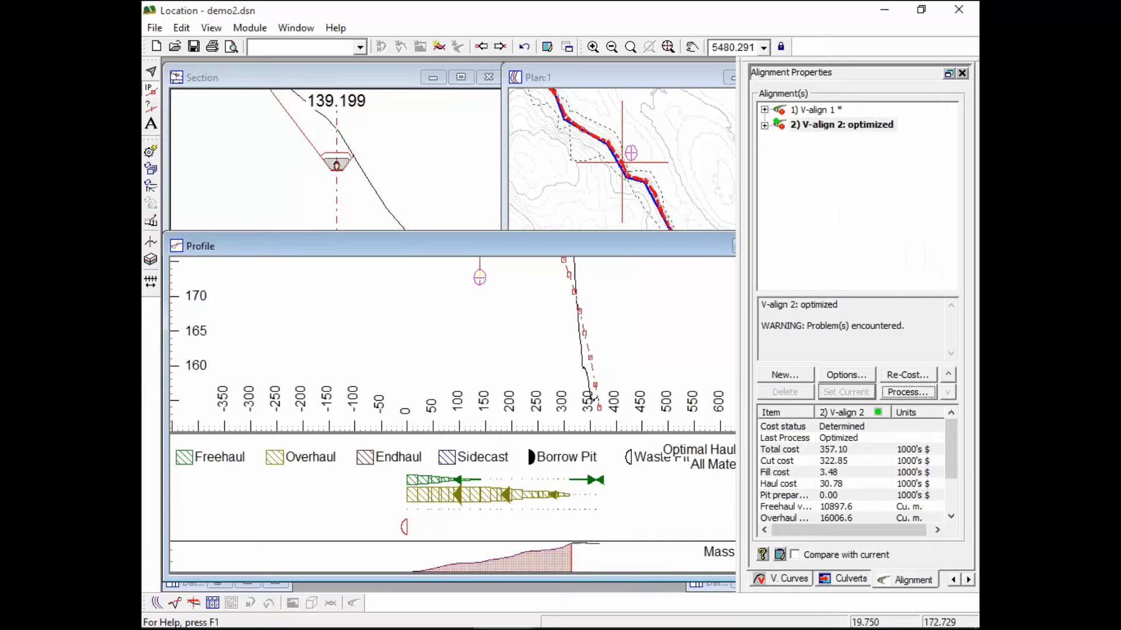
pyautogui.doubleClick(496, 246)
pyautogui.scroll(1, 492, 110)
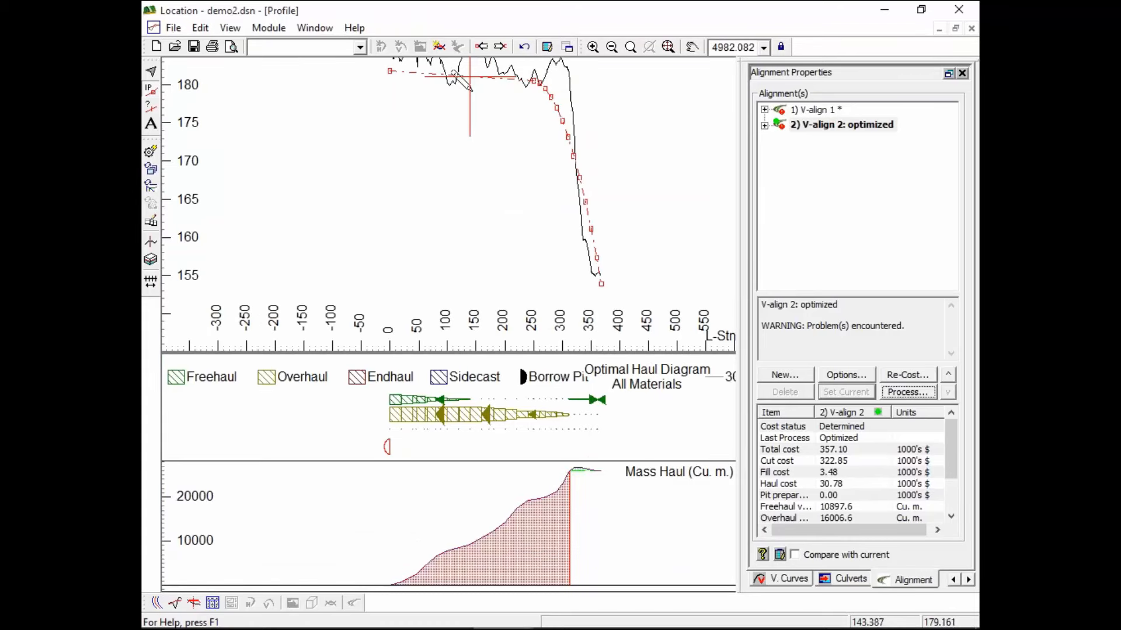
pyautogui.moveTo(472, 92); pyautogui.dragTo(472, 178, button='middle')
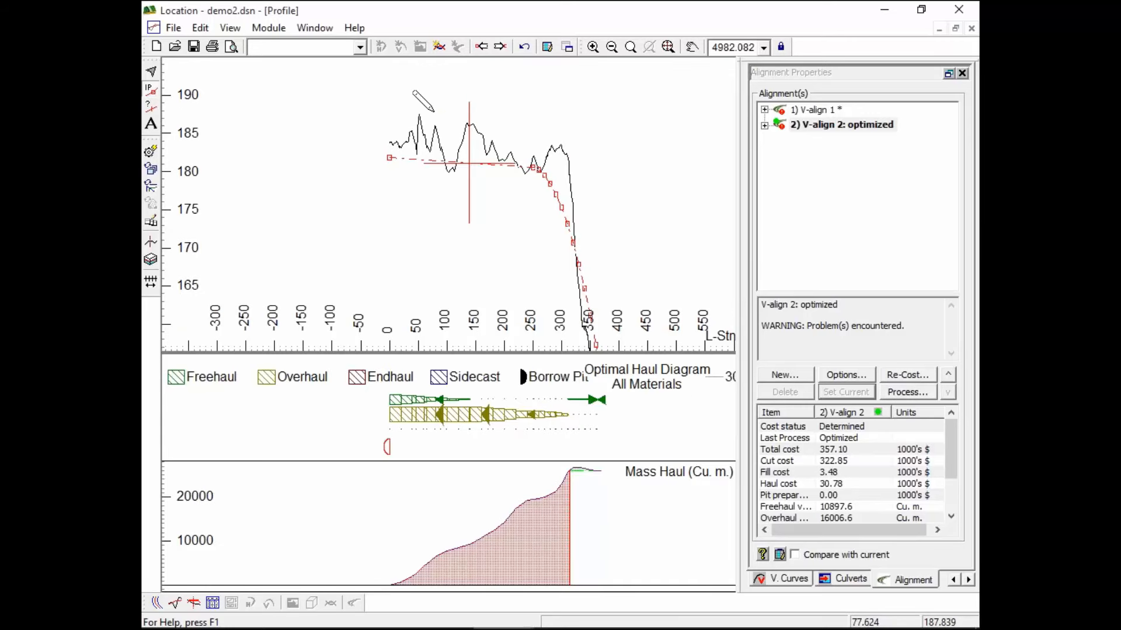
pyautogui.moveTo(433, 110)
pyautogui.moveTo(555, 192); pyautogui.dragTo(543, 137, button='middle')
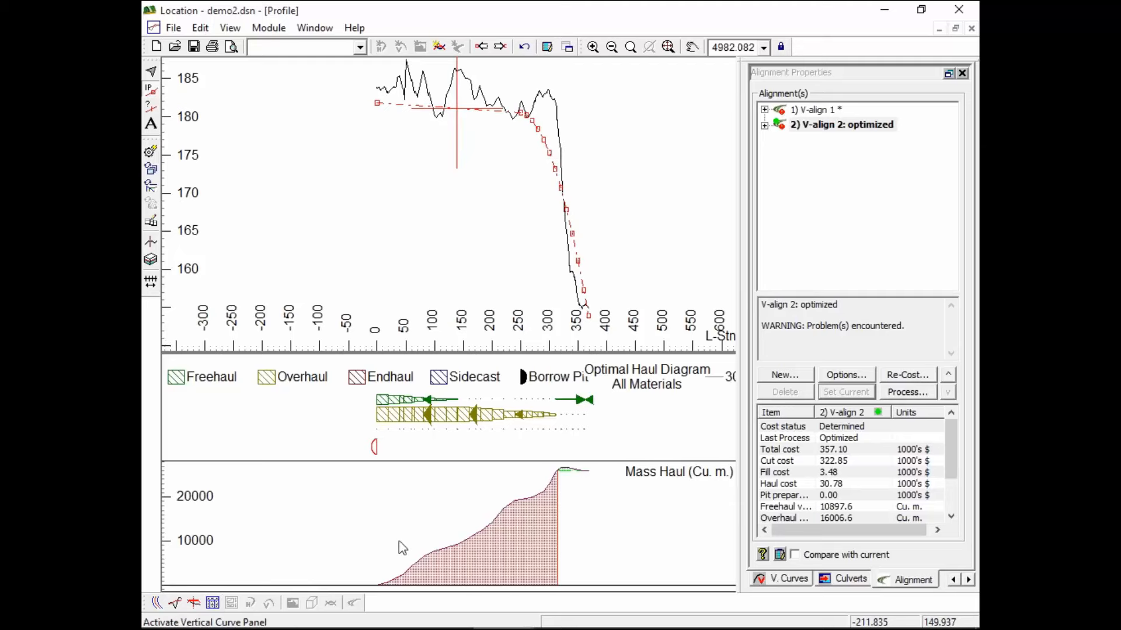
pyautogui.click(319, 30)
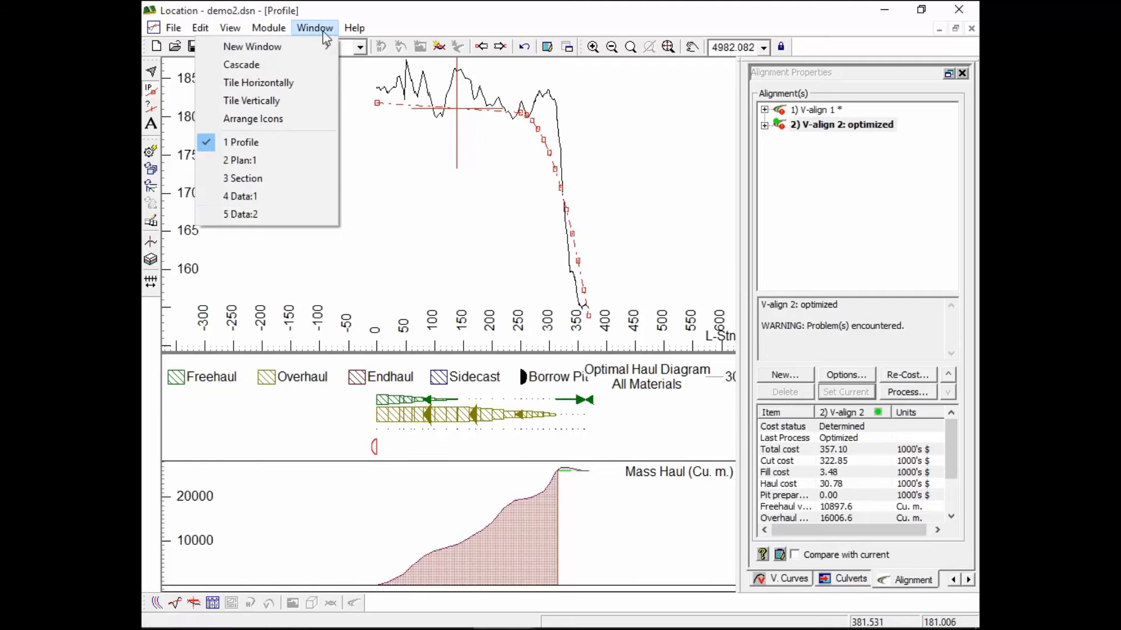
# Review V-align 2's grade table and design standards, closing the optimization options unchanged
pyautogui.click(267, 199)
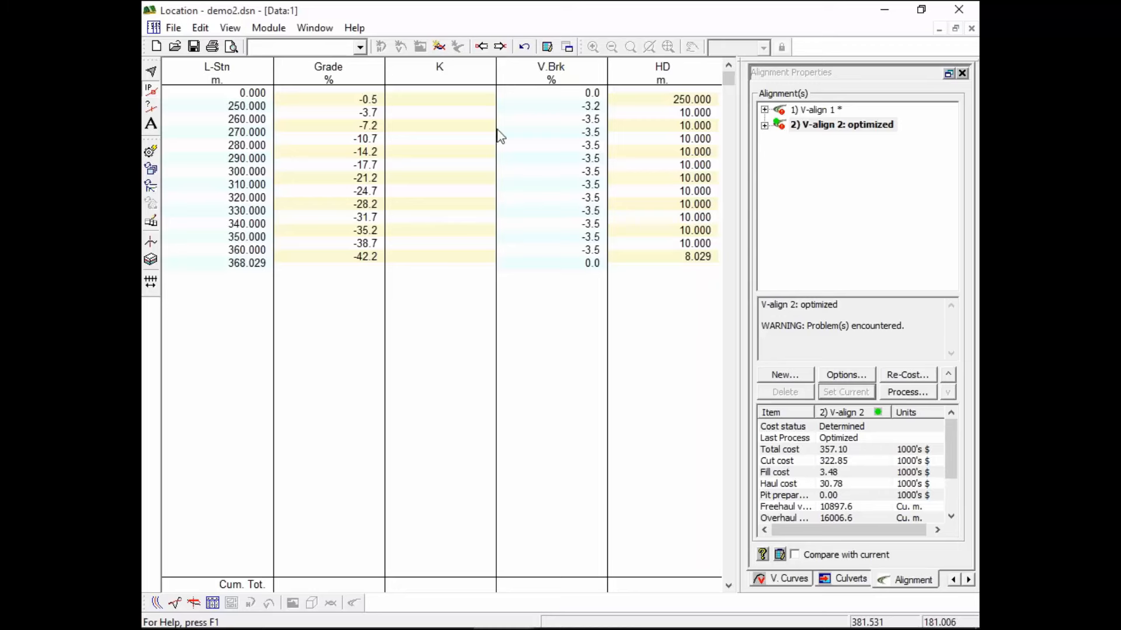
pyautogui.click(852, 374)
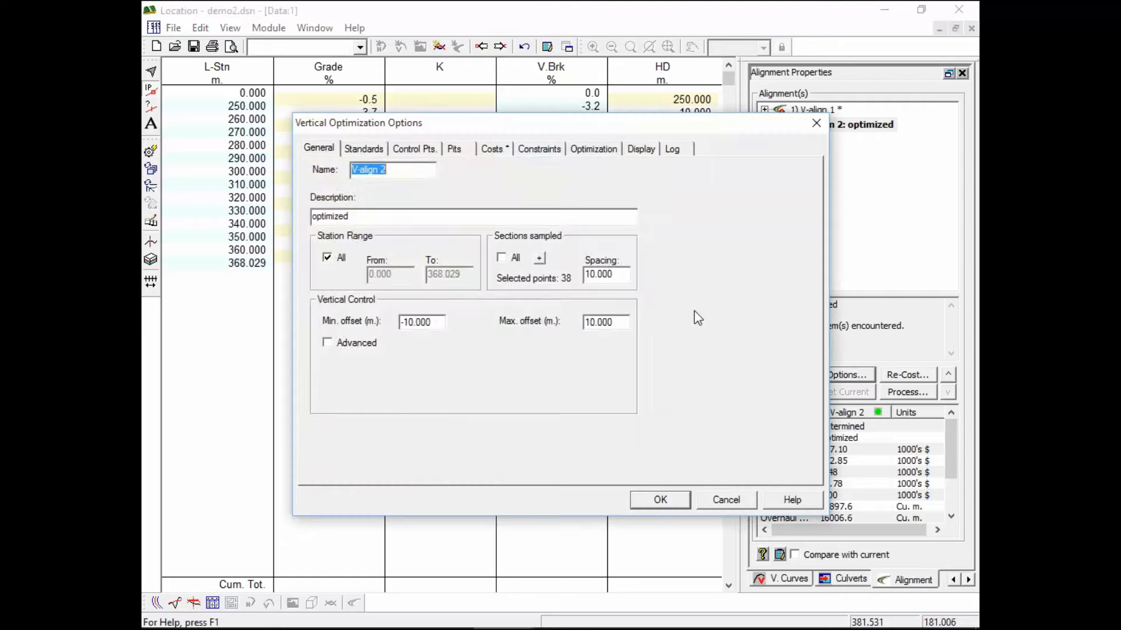
pyautogui.click(364, 150)
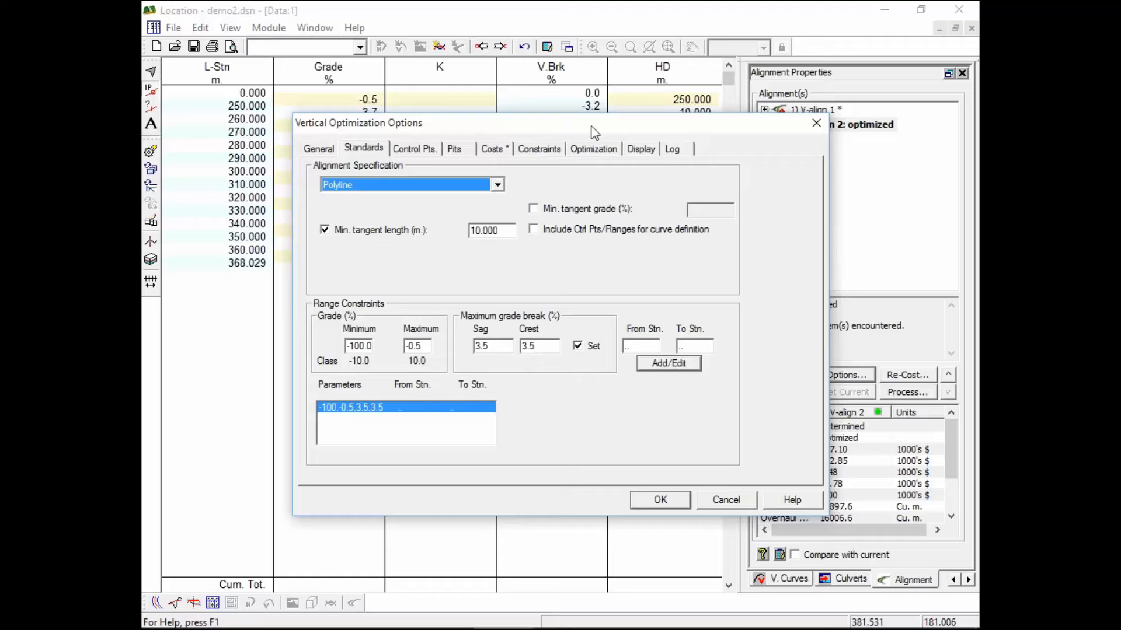
pyautogui.click(728, 499)
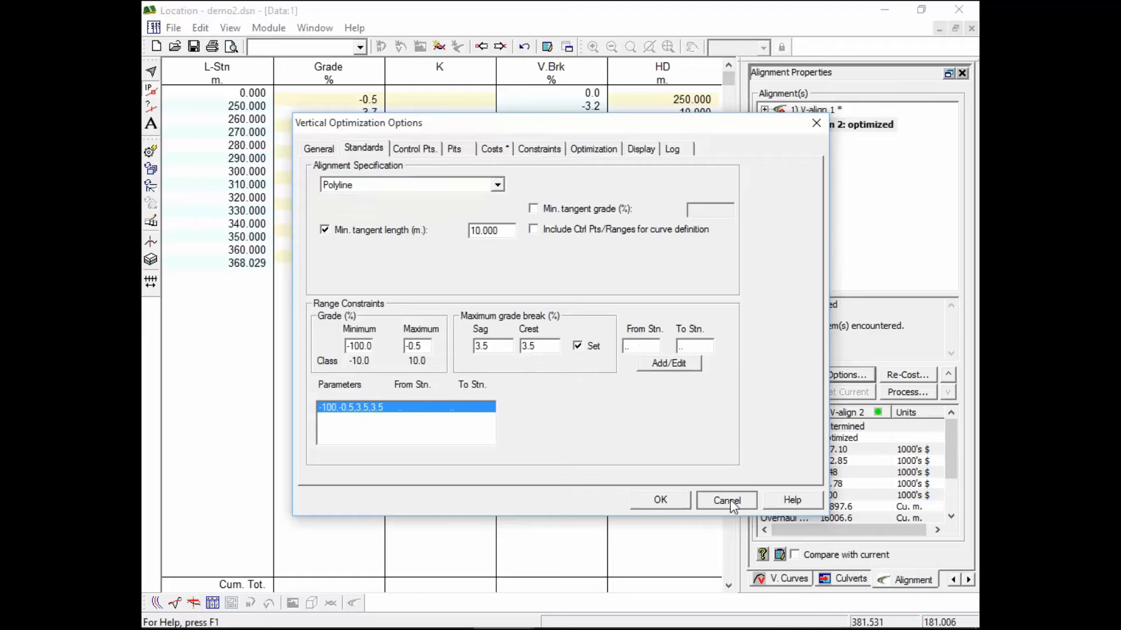
# Inspect V-align 2 in profile and section views, retile the windows, and select V-align 2 as the base
pyautogui.click(176, 601)
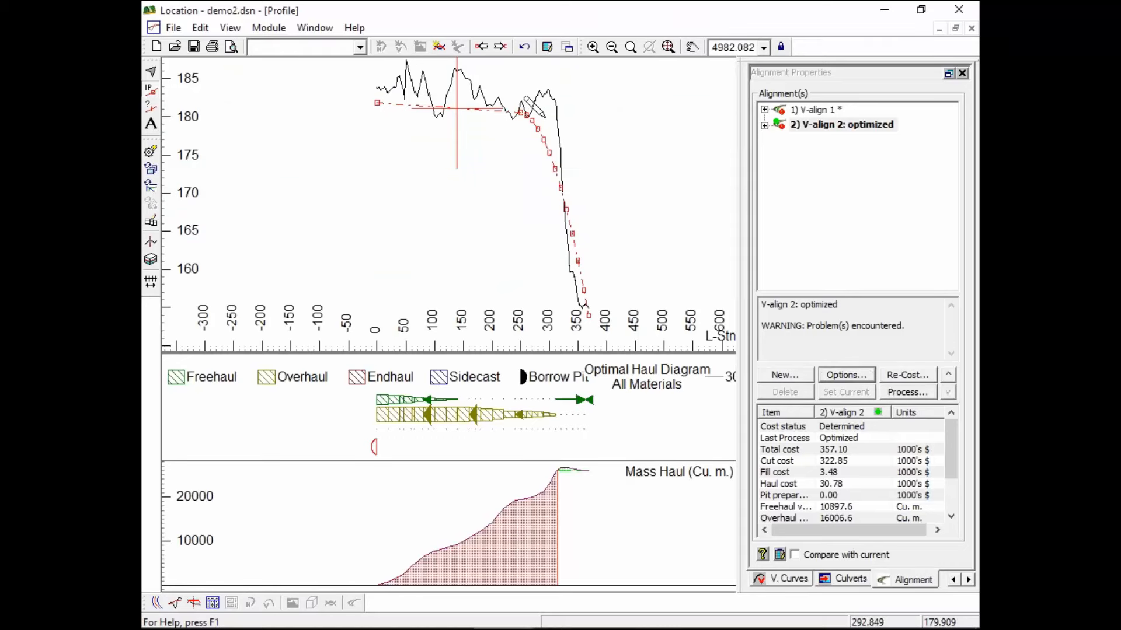
pyautogui.moveTo(543, 116)
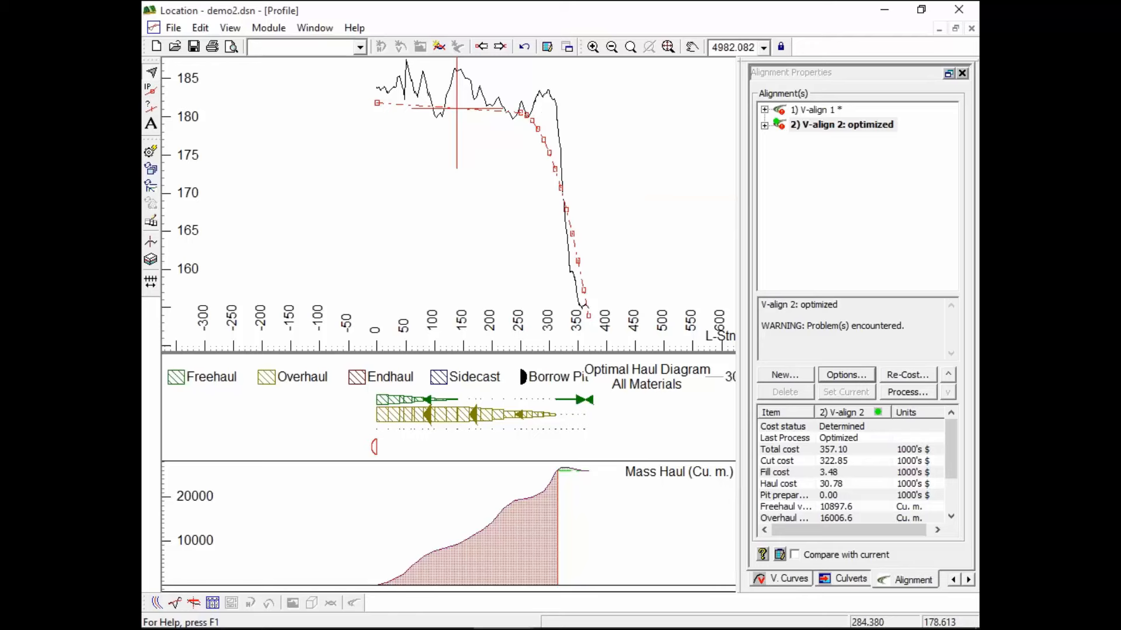
pyautogui.click(194, 603)
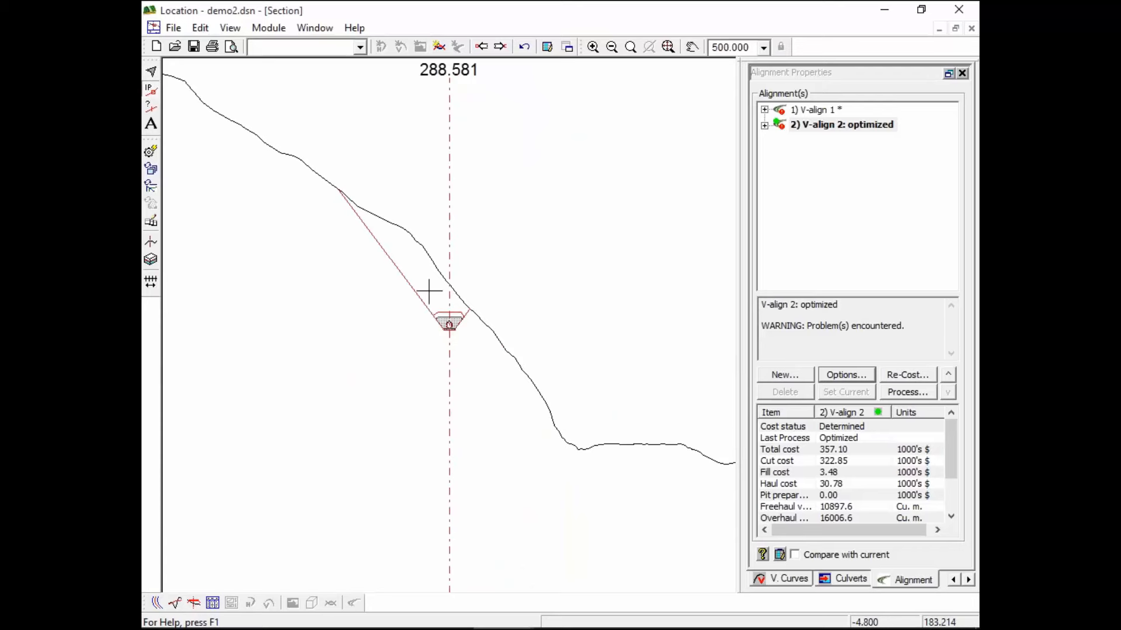
pyautogui.moveTo(493, 486)
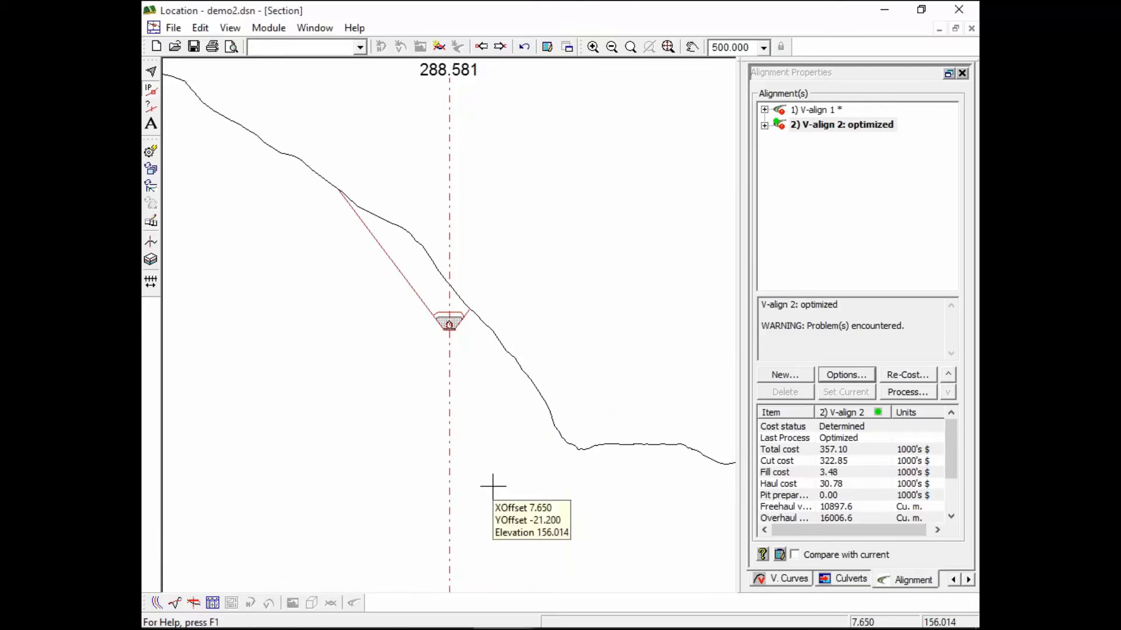
pyautogui.click(955, 29)
pyautogui.click(845, 375)
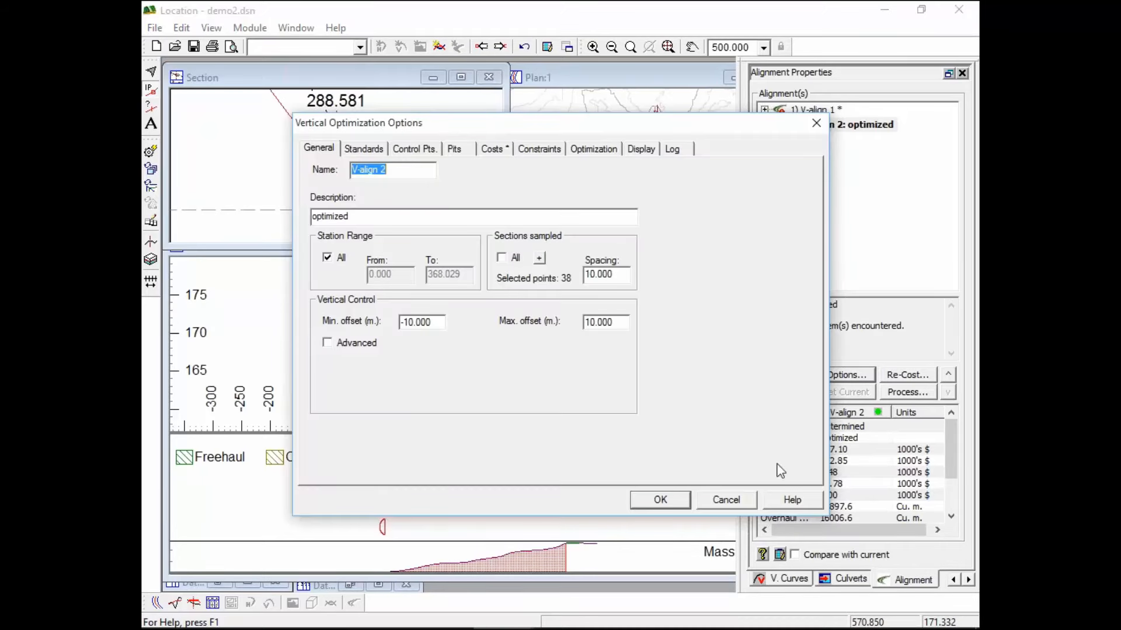
pyautogui.click(726, 500)
pyautogui.click(825, 126)
# Create a new vertical alignment, V-align 3, with the description 'FACTORY BEND'
pyautogui.click(784, 376)
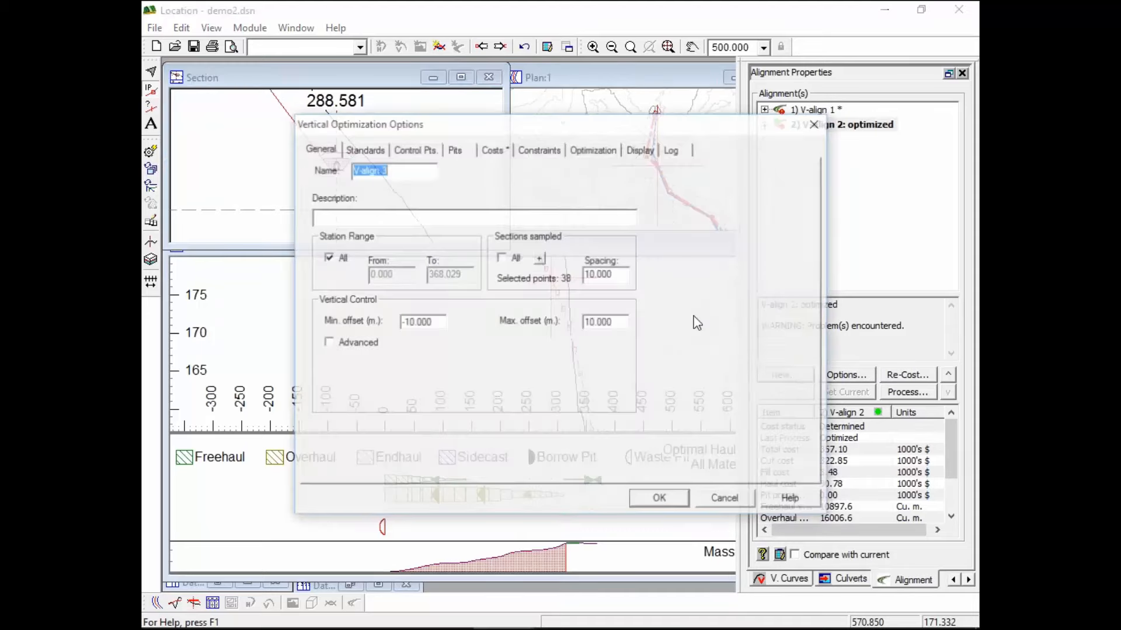
pyautogui.click(322, 219)
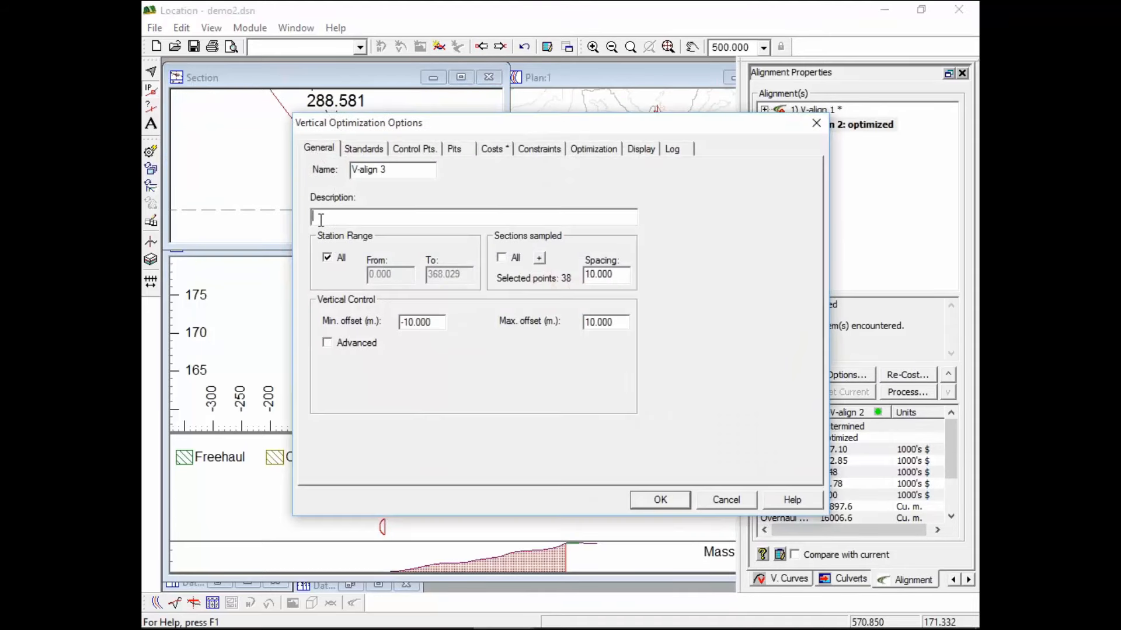
pyautogui.write('FACTORY BEND')
pyautogui.click(315, 217)
pyautogui.press('Delete')
pyautogui.write('F')
# In the design standards, add a grade-break range from station 270 to 290 with sag and crest 100
pyautogui.click(364, 150)
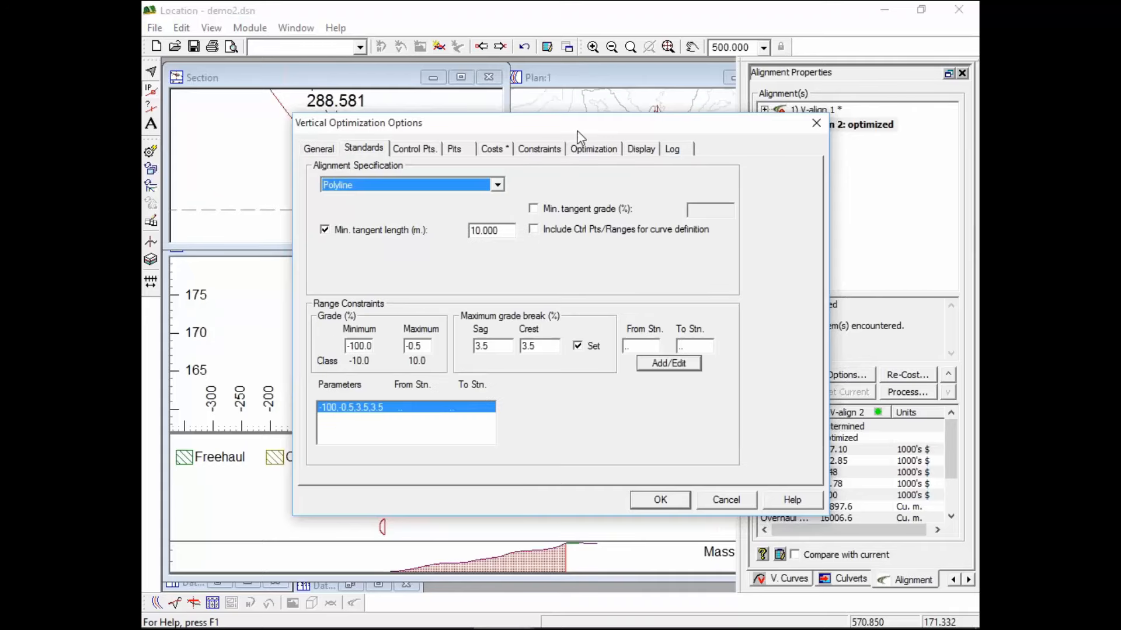
pyautogui.moveTo(581, 124); pyautogui.dragTo(840, 429)
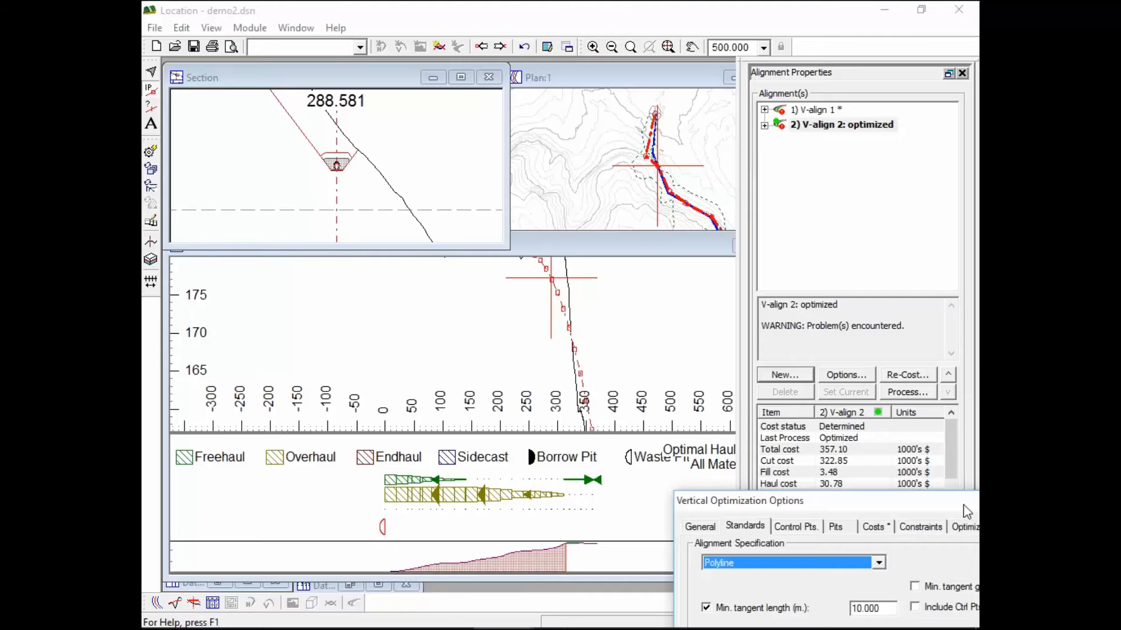
pyautogui.moveTo(963, 505); pyautogui.dragTo(667, 91)
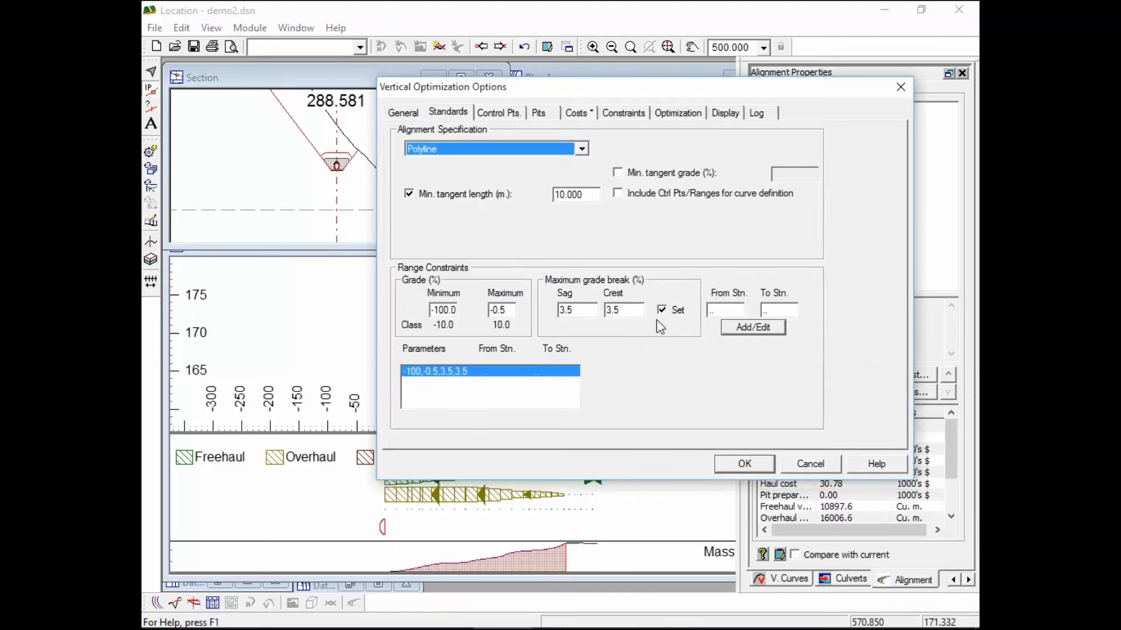
pyautogui.doubleClick(734, 311)
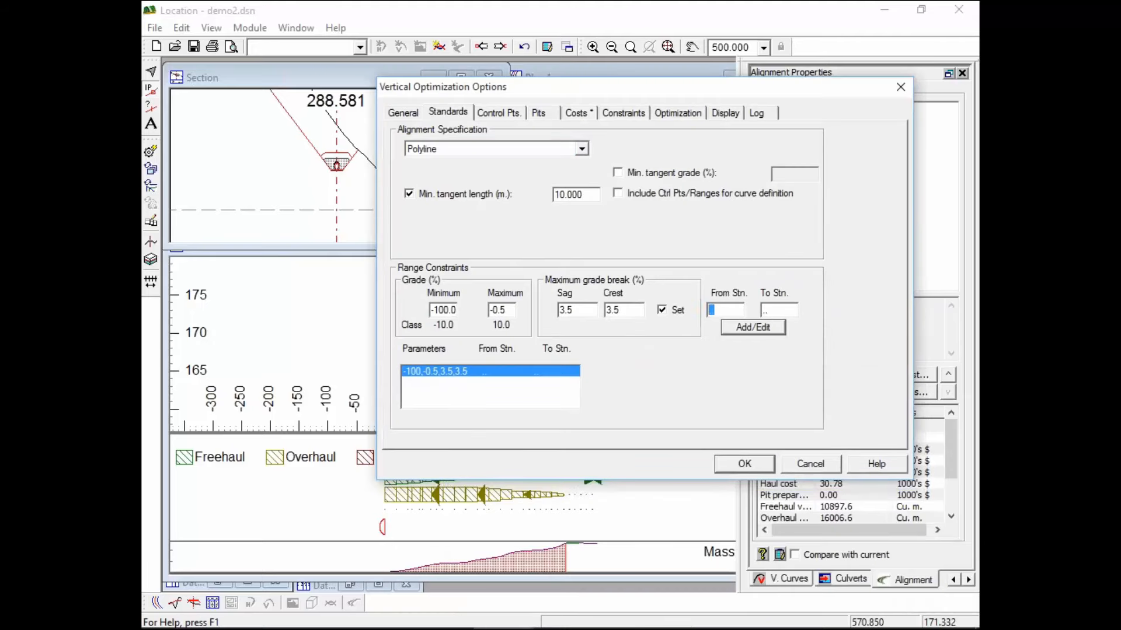
pyautogui.press('Tab')
pyautogui.doubleClick(572, 310)
pyautogui.write('100')
pyautogui.press('Tab')
pyautogui.write('100')
pyautogui.click(767, 330)
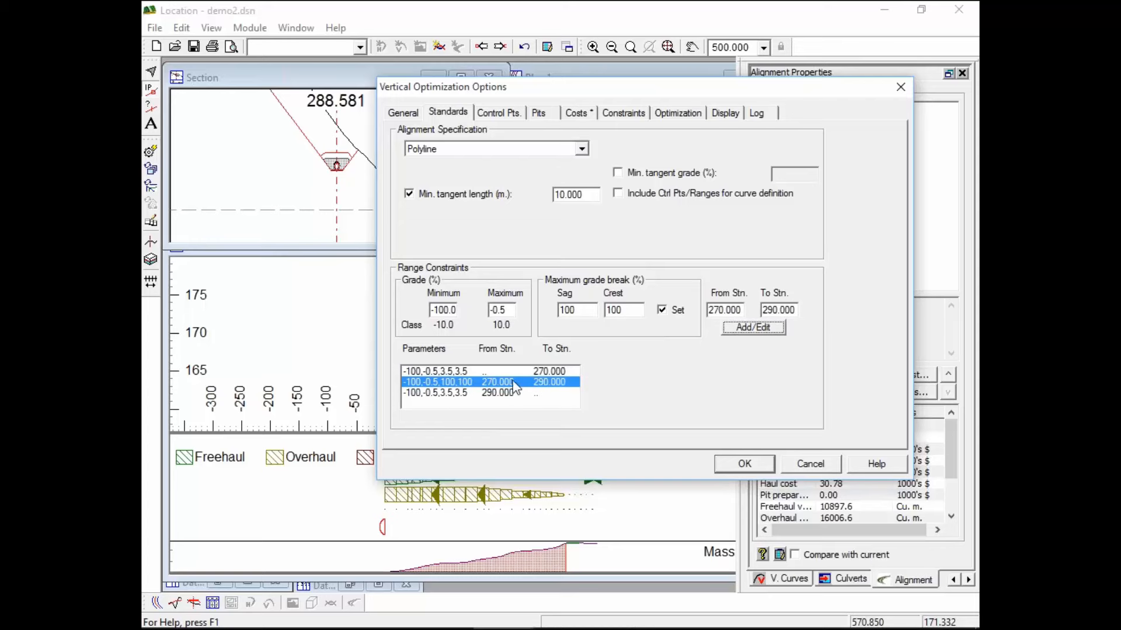
# Review the ranges before 270, 270–290 and after 290, then confirm the alignment options
pyautogui.click(464, 372)
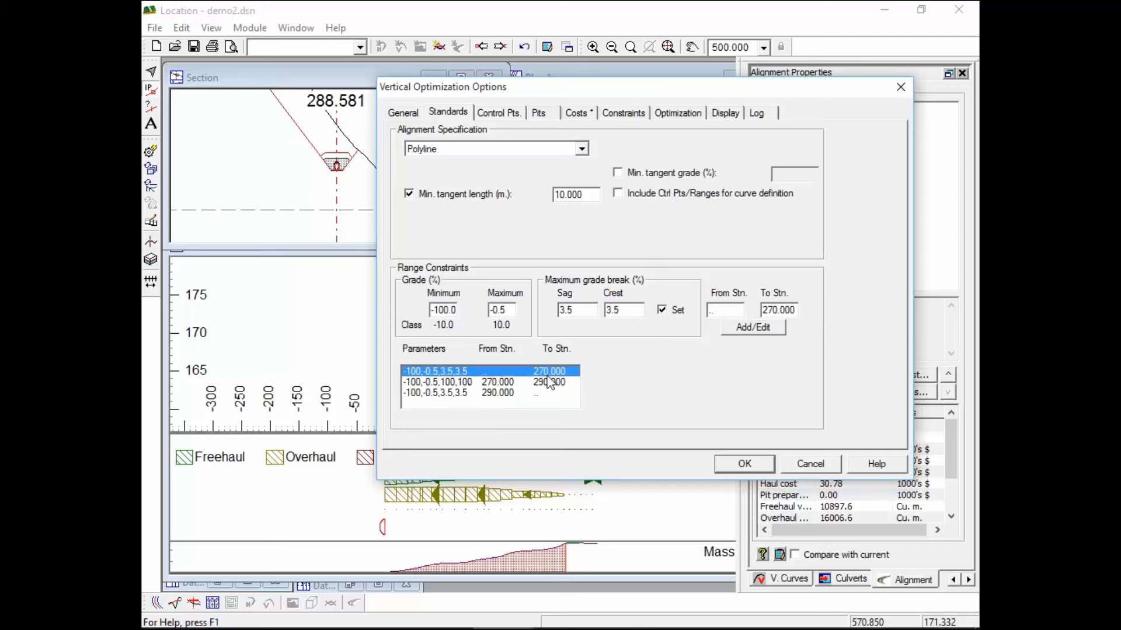
pyautogui.click(551, 382)
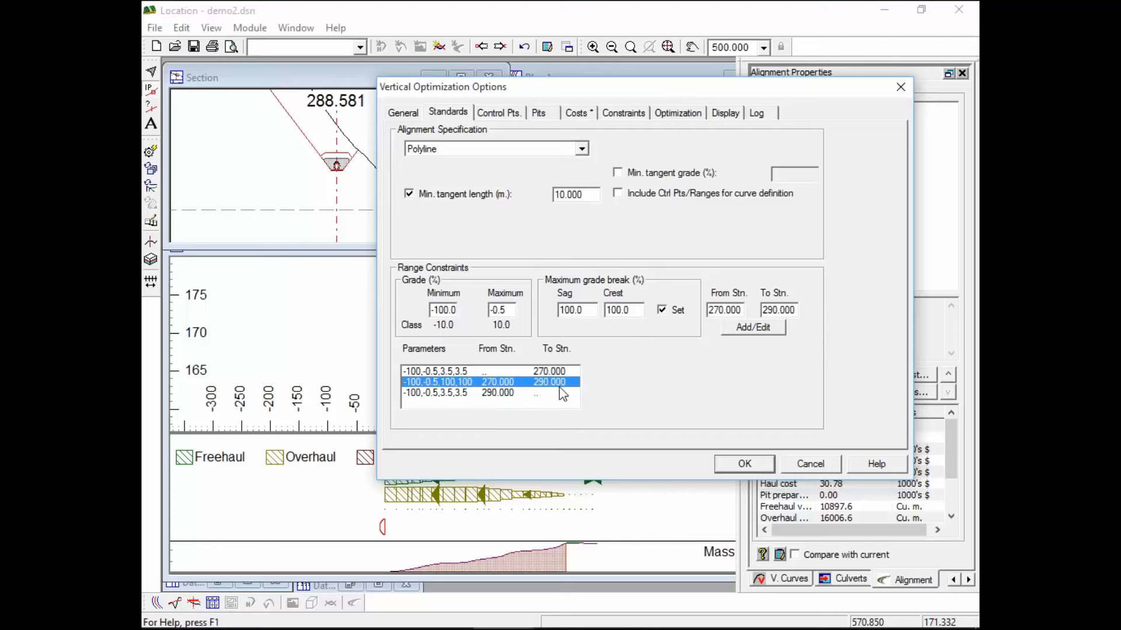
pyautogui.click(513, 392)
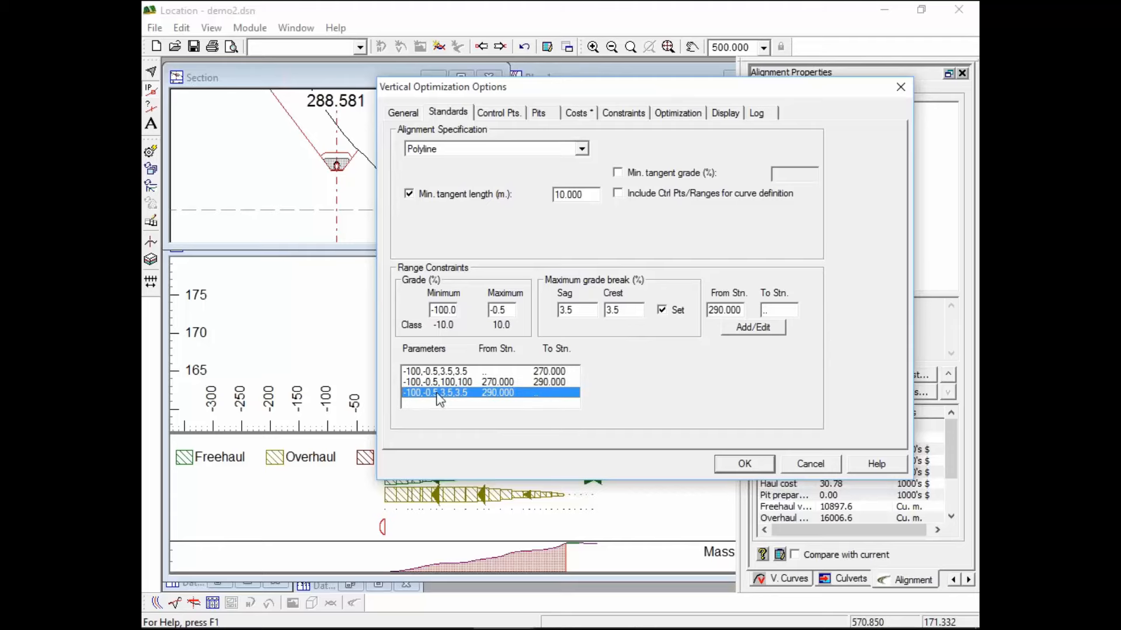
pyautogui.click(745, 464)
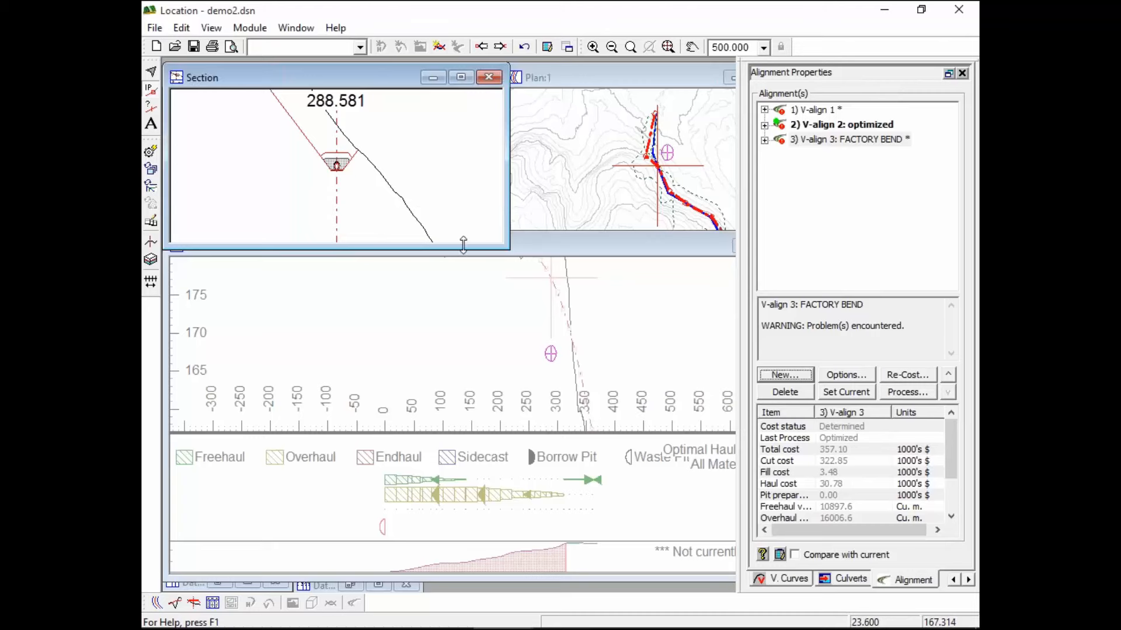
# Leave the demo2.dsn profile and bring up the Location - pipeline.dsn window from the taskbar
pyautogui.click(527, 247)
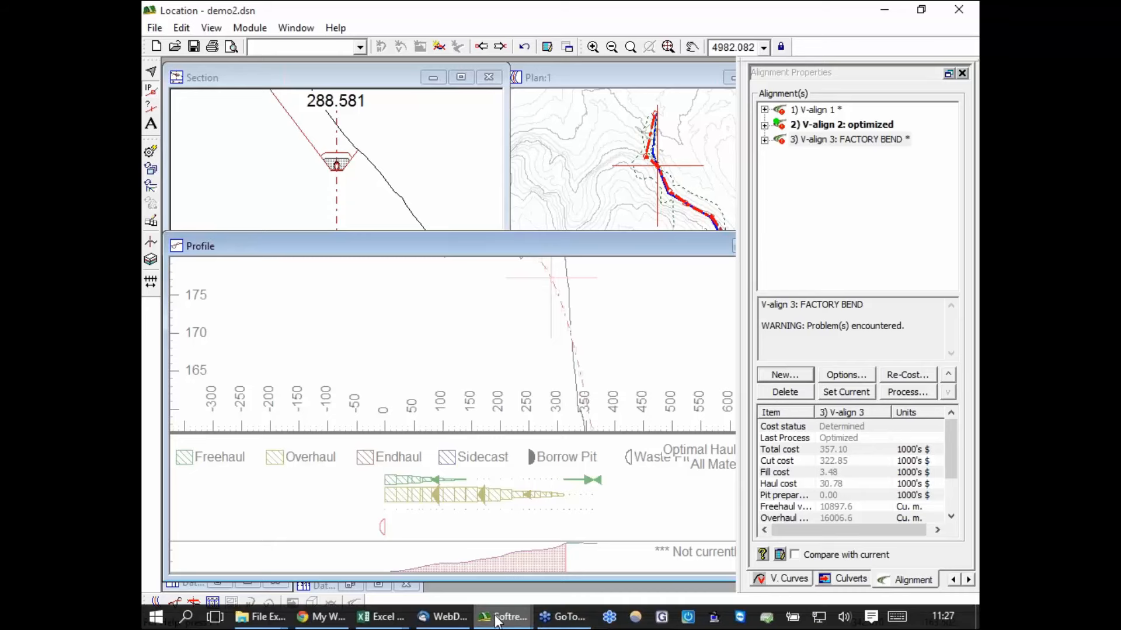
pyautogui.click(503, 617)
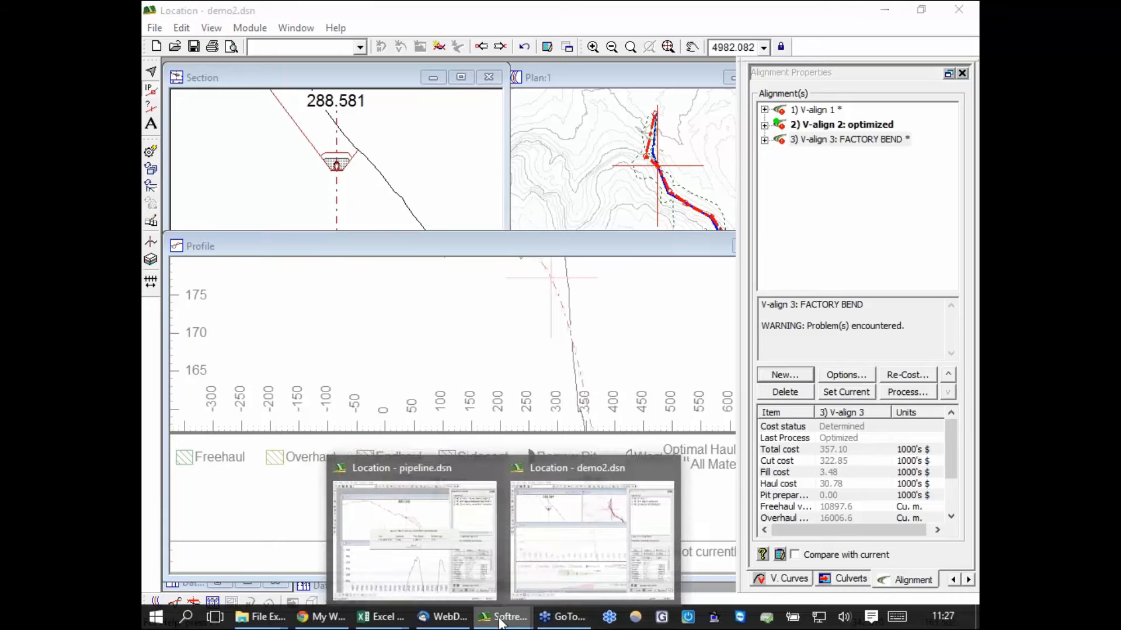
pyautogui.click(398, 474)
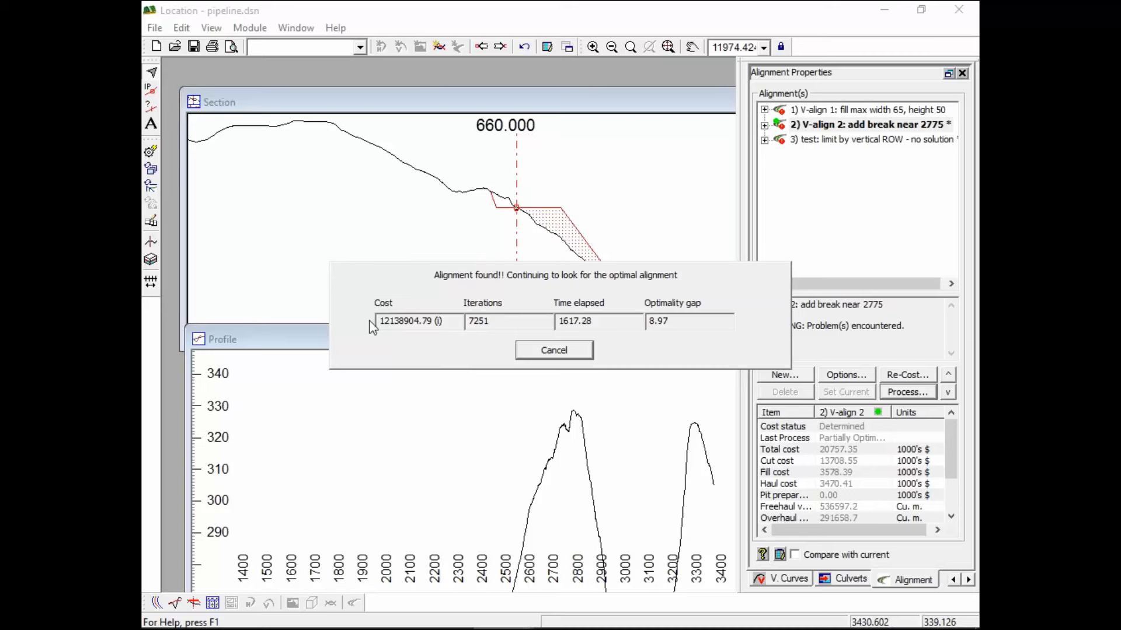
pyautogui.moveTo(381, 318); pyautogui.dragTo(435, 325)
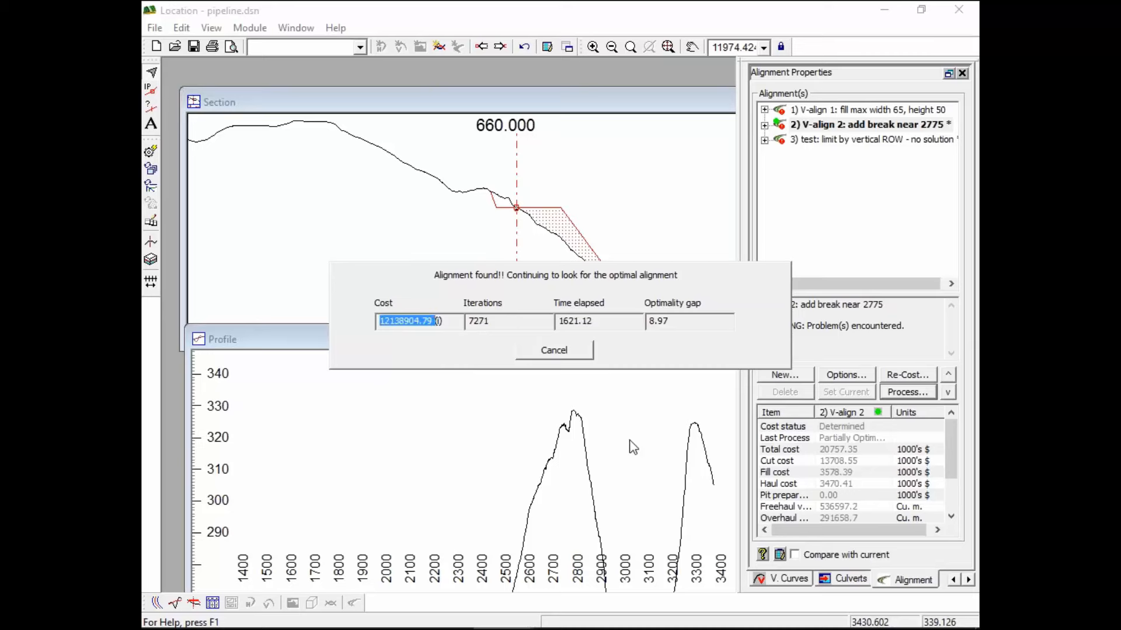
pyautogui.click(384, 324)
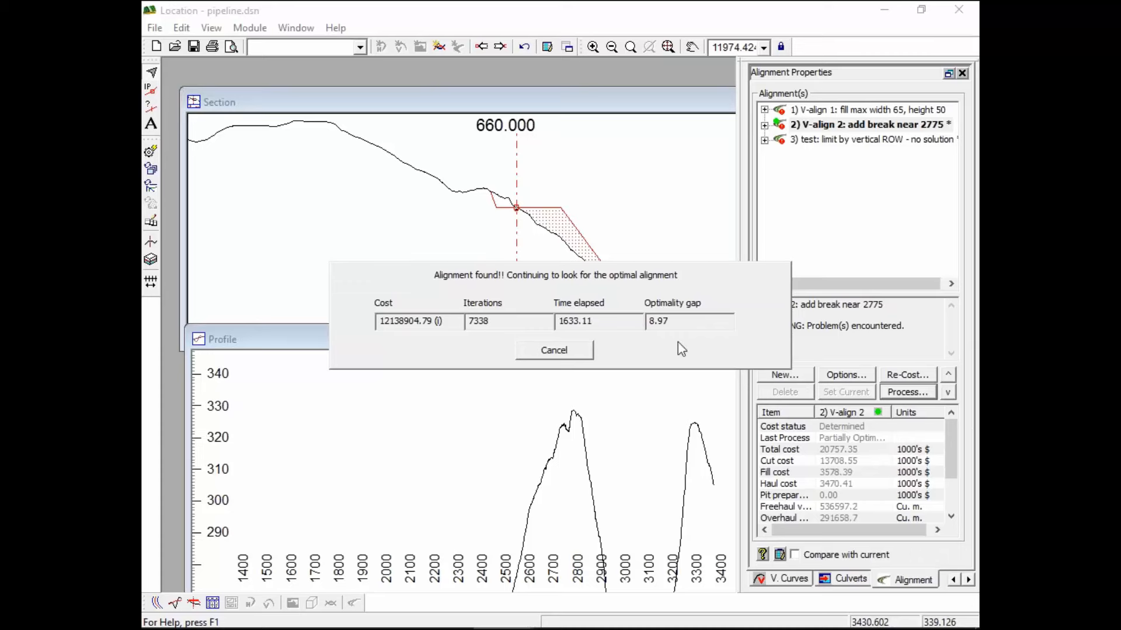
pyautogui.moveTo(680, 321); pyautogui.dragTo(633, 322)
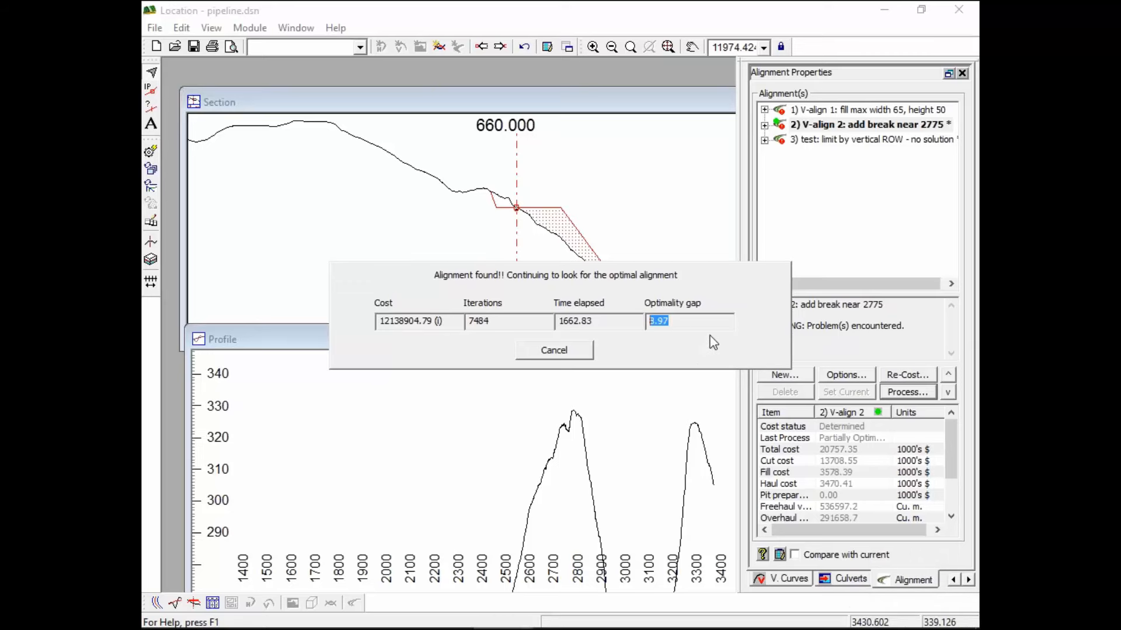
# Stop the running V-align 2 optimization at its current best solution and confirm
pyautogui.click(562, 353)
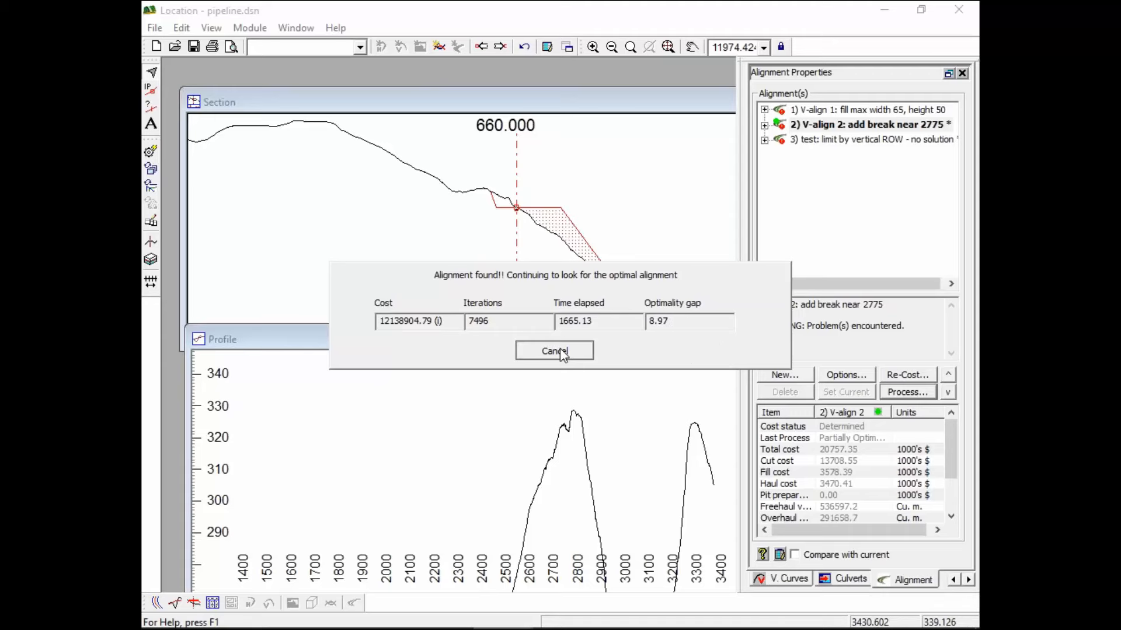
pyautogui.click(708, 358)
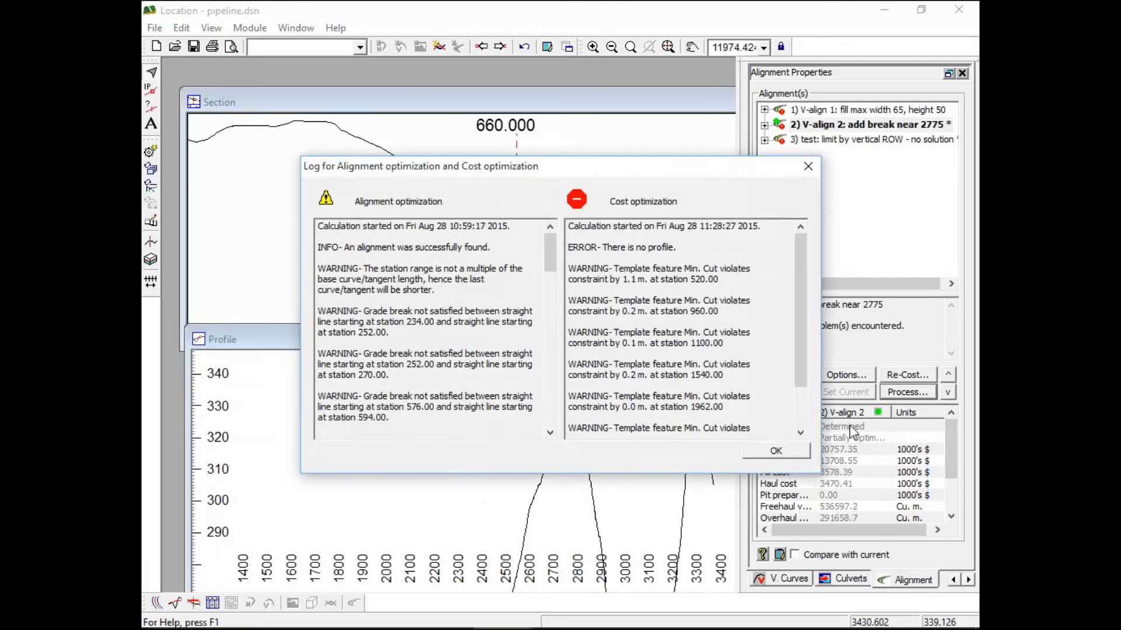
# Dismiss the optimization log and review V-align 2's new profile (total cost 12174.42) before re-costing
pyautogui.click(761, 455)
pyautogui.click(773, 449)
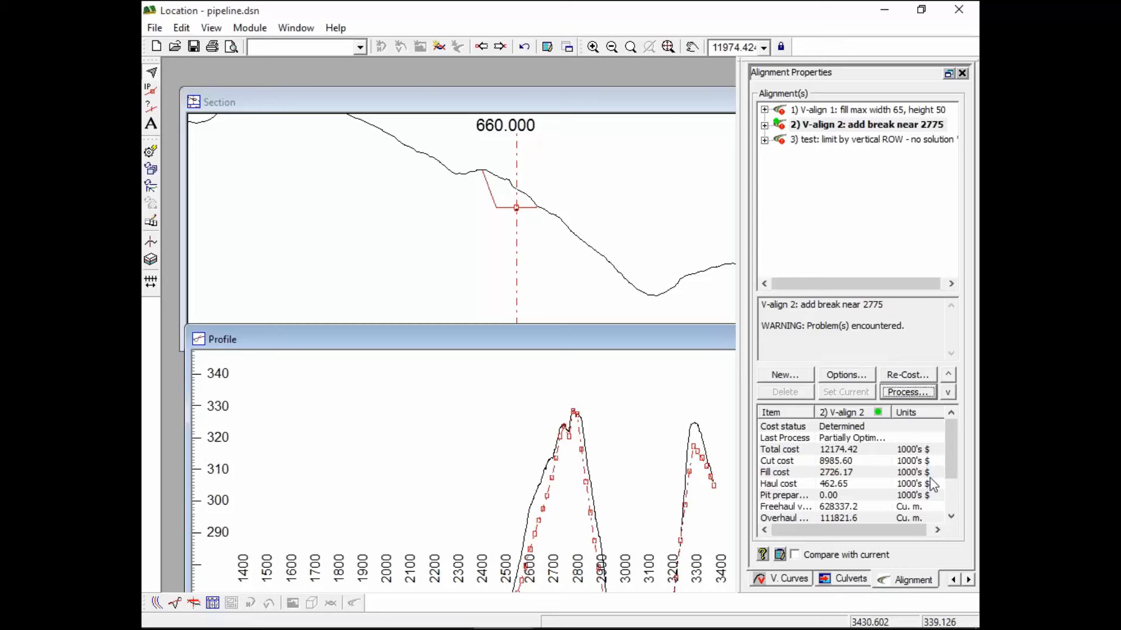
pyautogui.moveTo(523, 533)
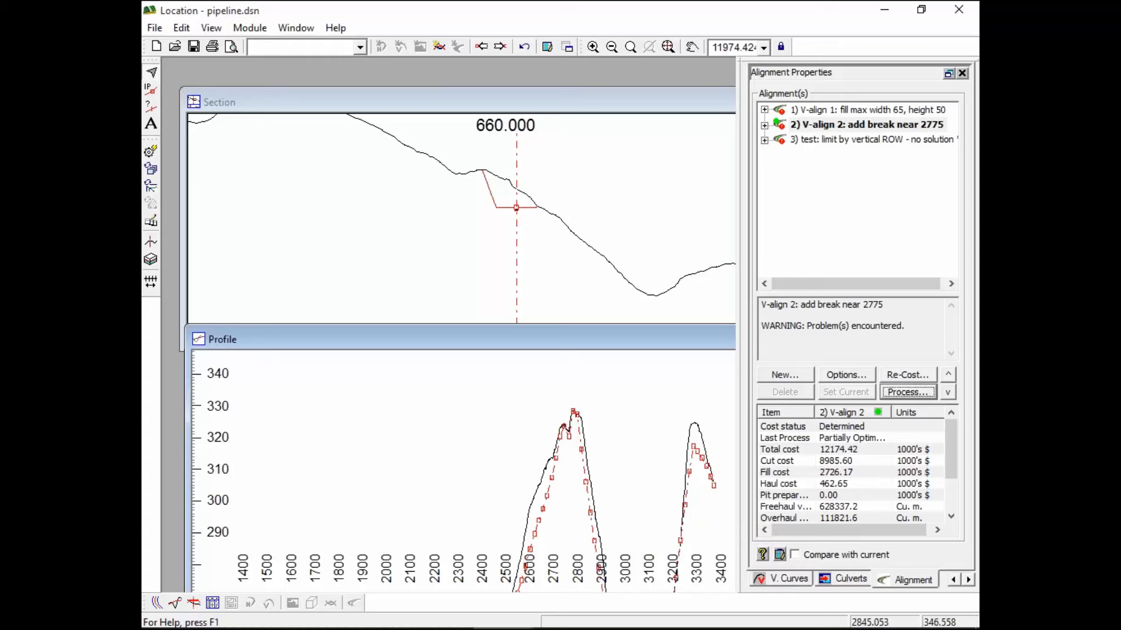
pyautogui.moveTo(608, 464); pyautogui.dragTo(548, 446, button='middle')
pyautogui.moveTo(474, 422)
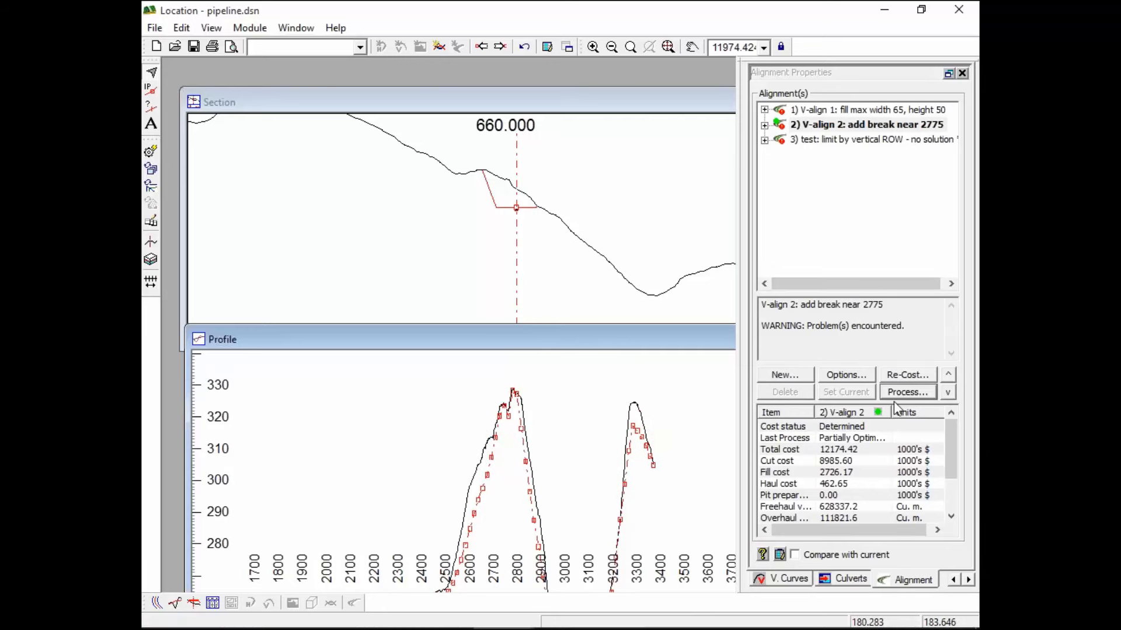
pyautogui.click(908, 374)
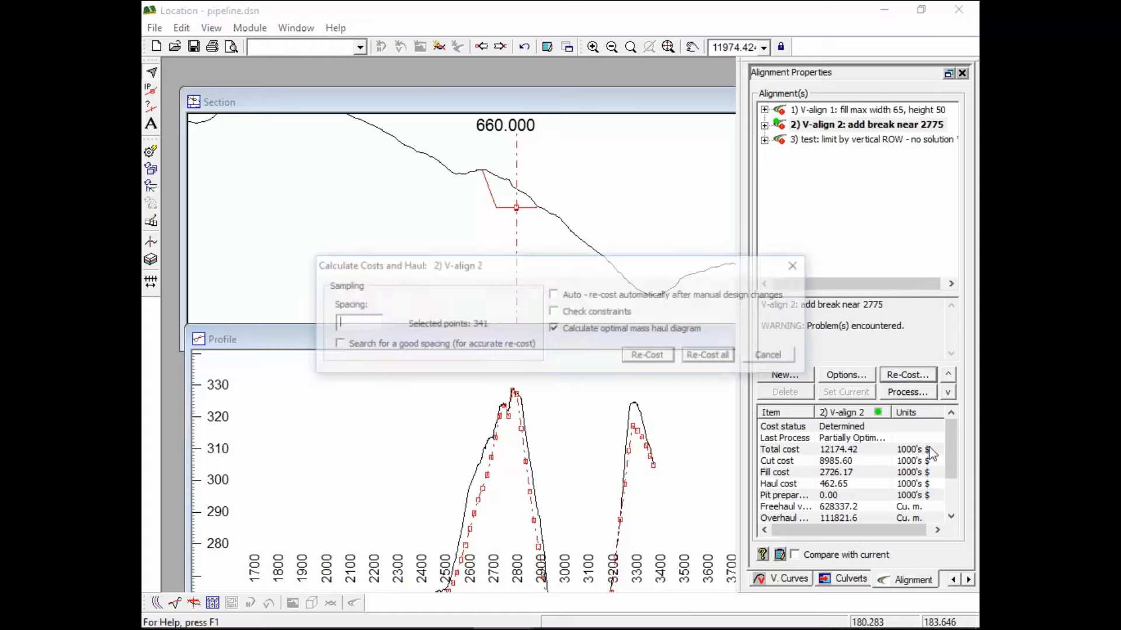
# Recalculate V-align 2's costs and optimal haul, then maximize the profile to show the haul diagrams
pyautogui.click(649, 356)
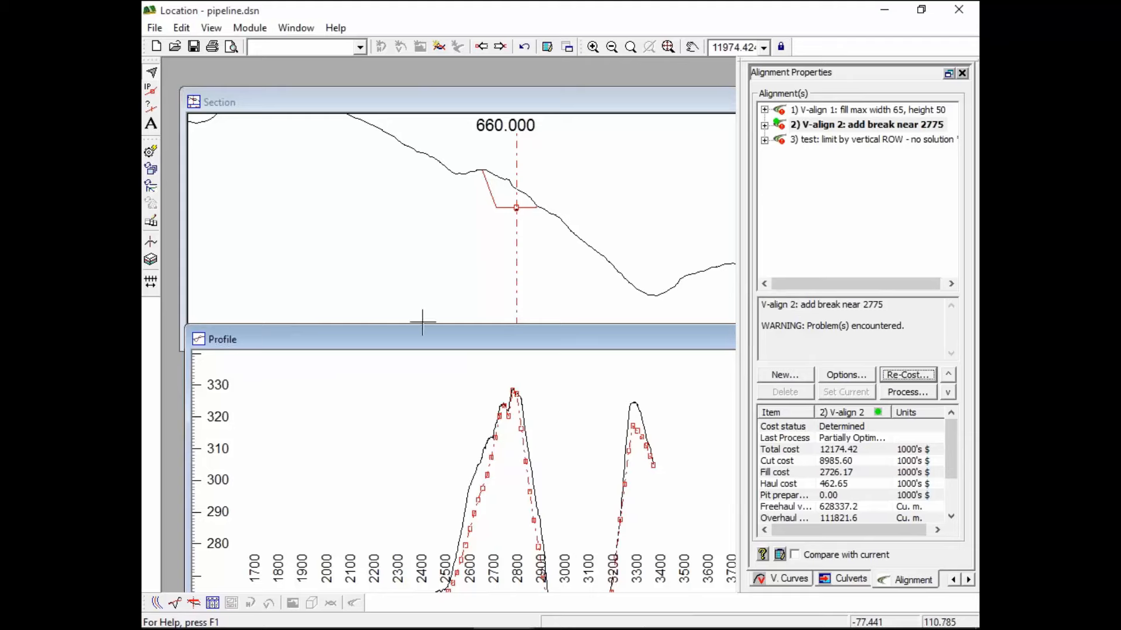
pyautogui.doubleClick(439, 350)
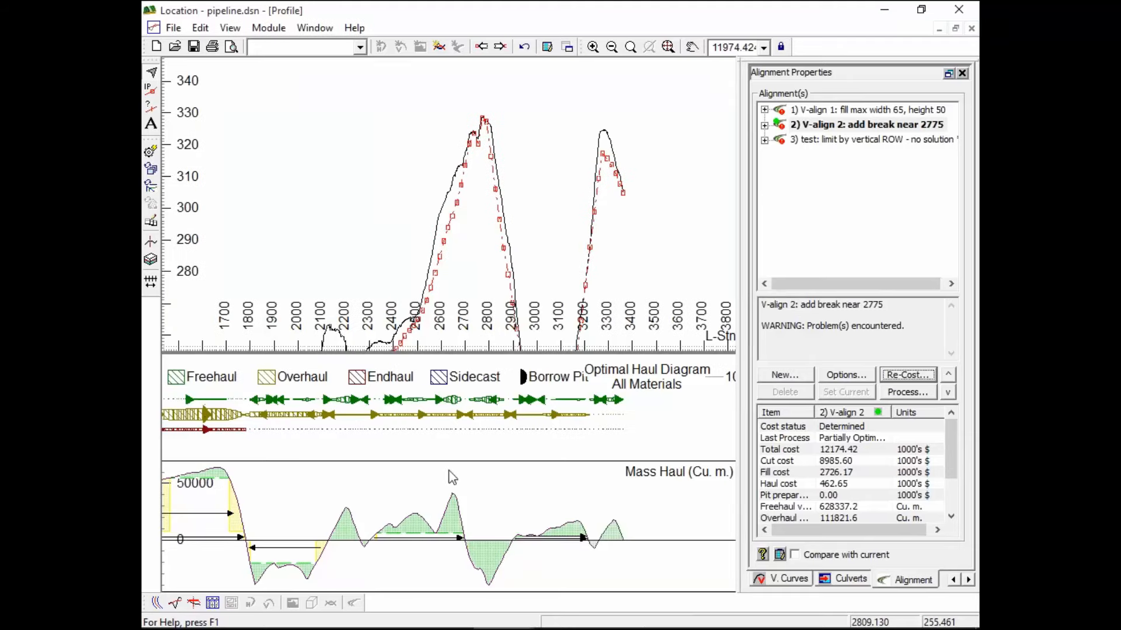
pyautogui.moveTo(439, 189); pyautogui.dragTo(518, 174, button='middle')
pyautogui.scroll(-1, 518, 173)
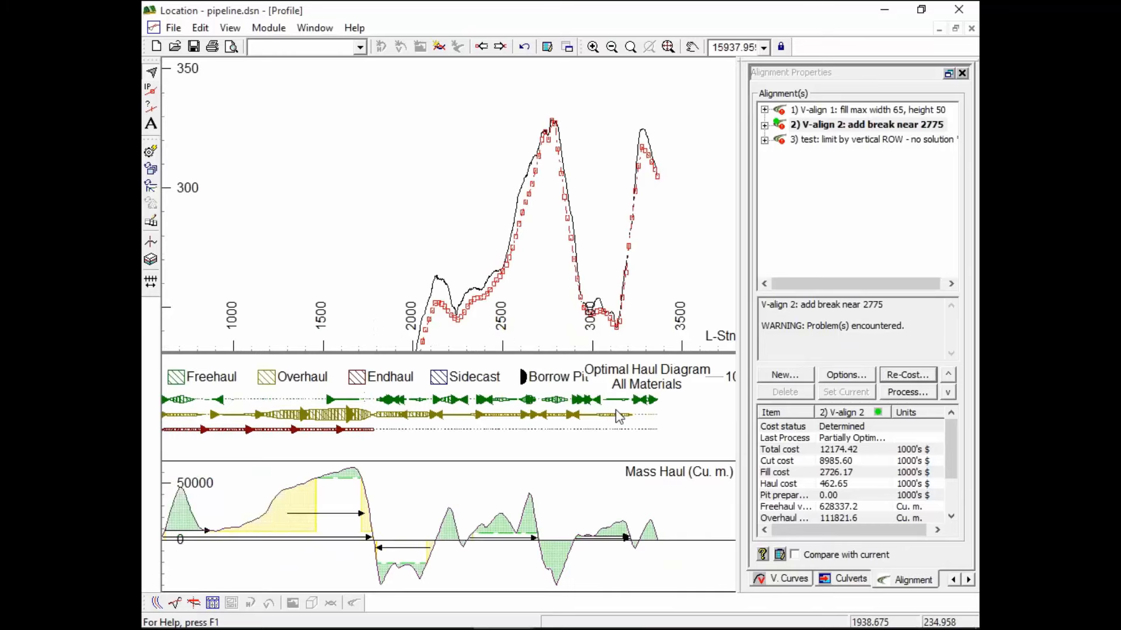
pyautogui.moveTo(619, 415)
# Review V-align 2's grade standards without changes, then display V-align 1's costs (total 56242.17)
pyautogui.click(846, 375)
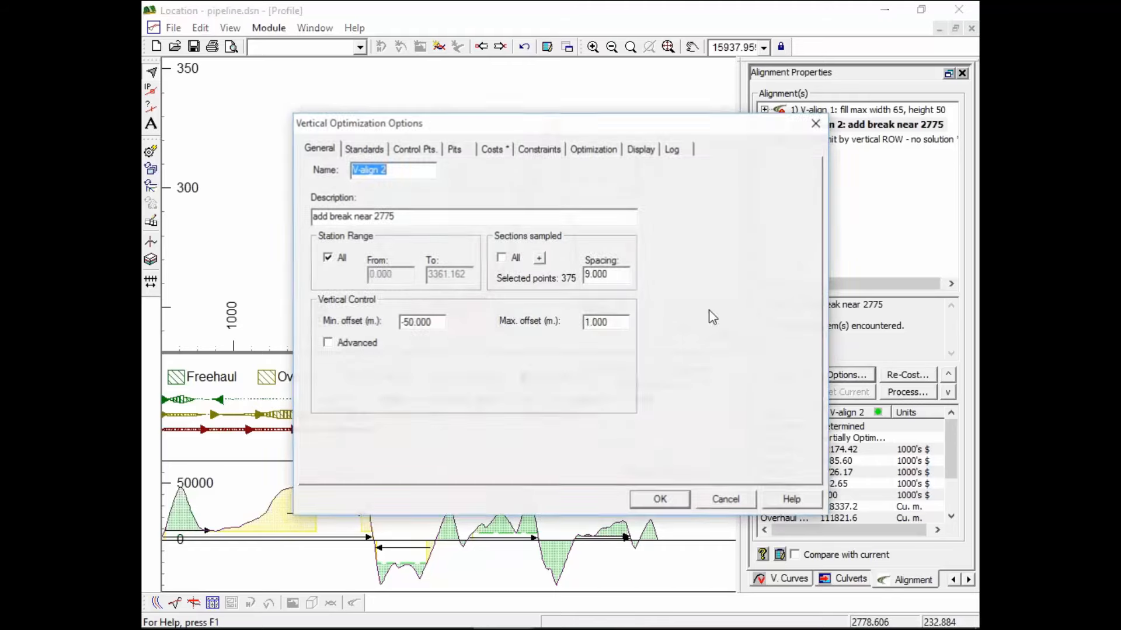
pyautogui.click(363, 148)
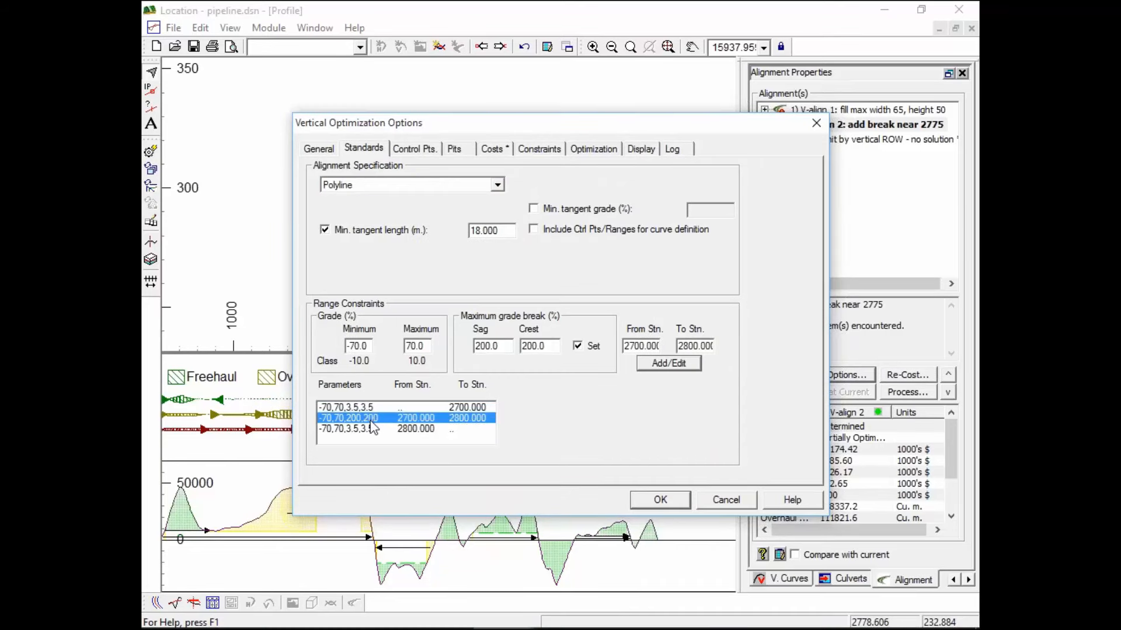
pyautogui.click(731, 501)
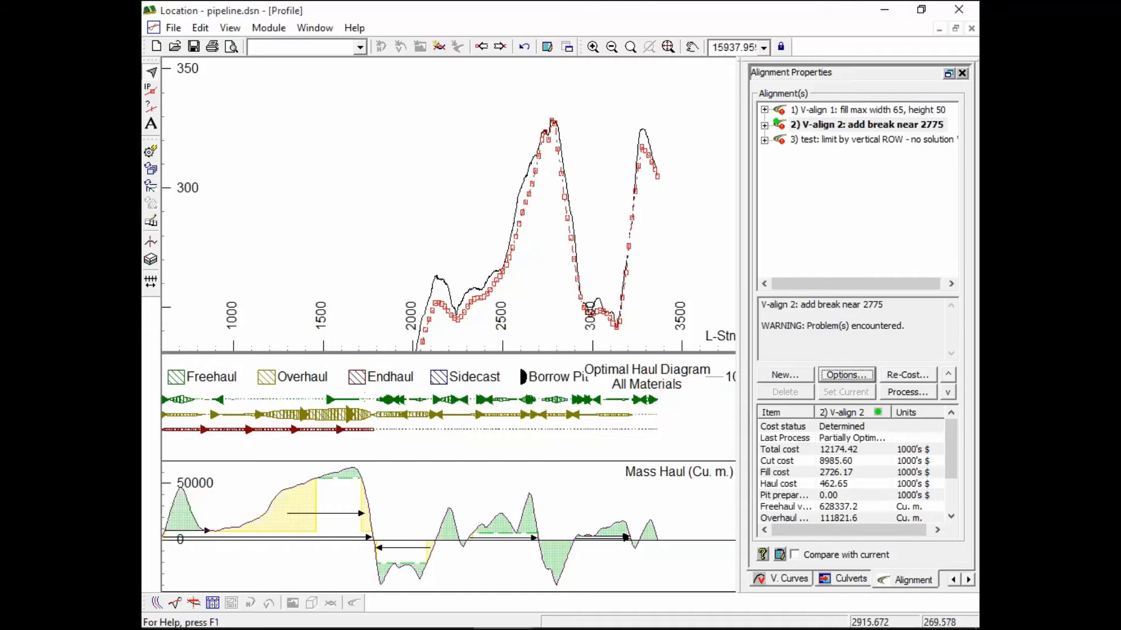
pyautogui.click(859, 112)
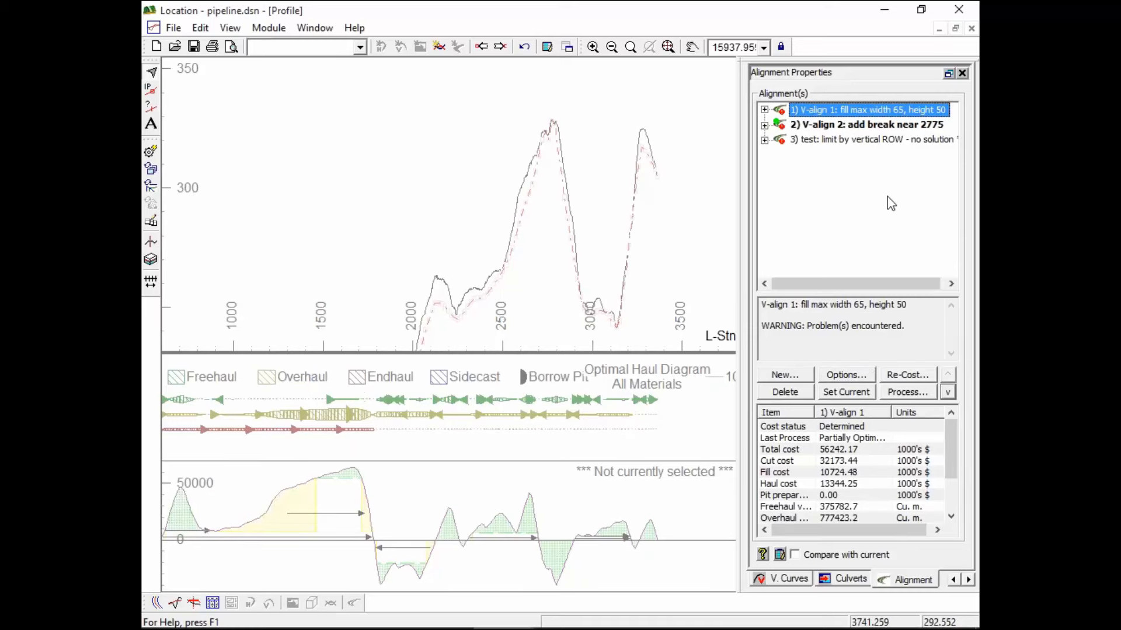
# Turn on 'Display when not selected' in V-align 1's optimization options
pyautogui.click(861, 383)
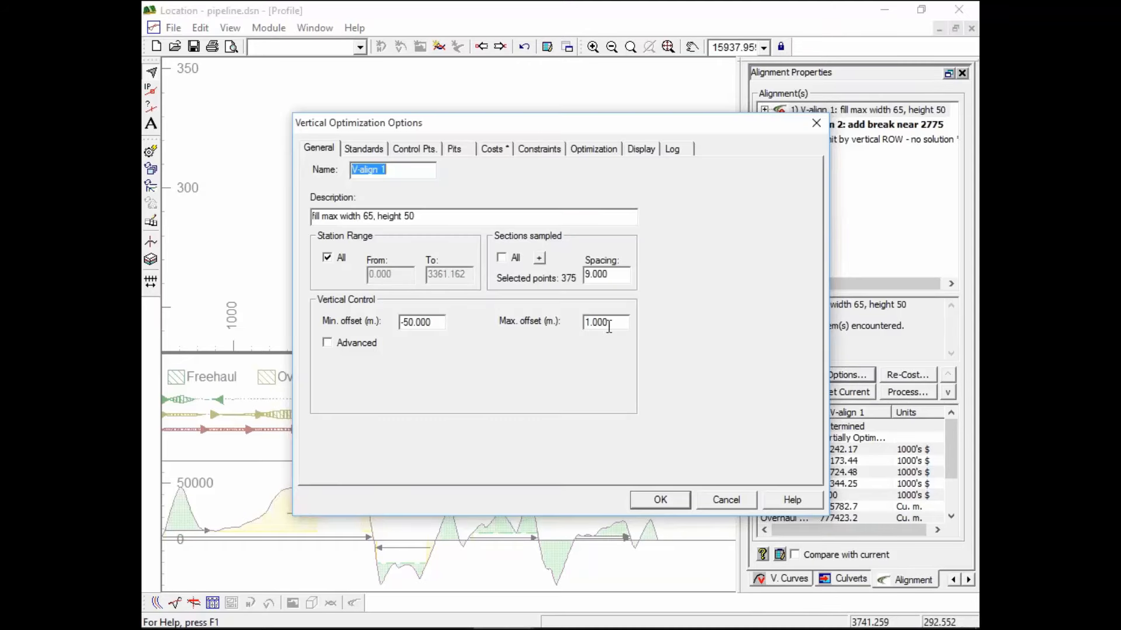
pyautogui.click(592, 148)
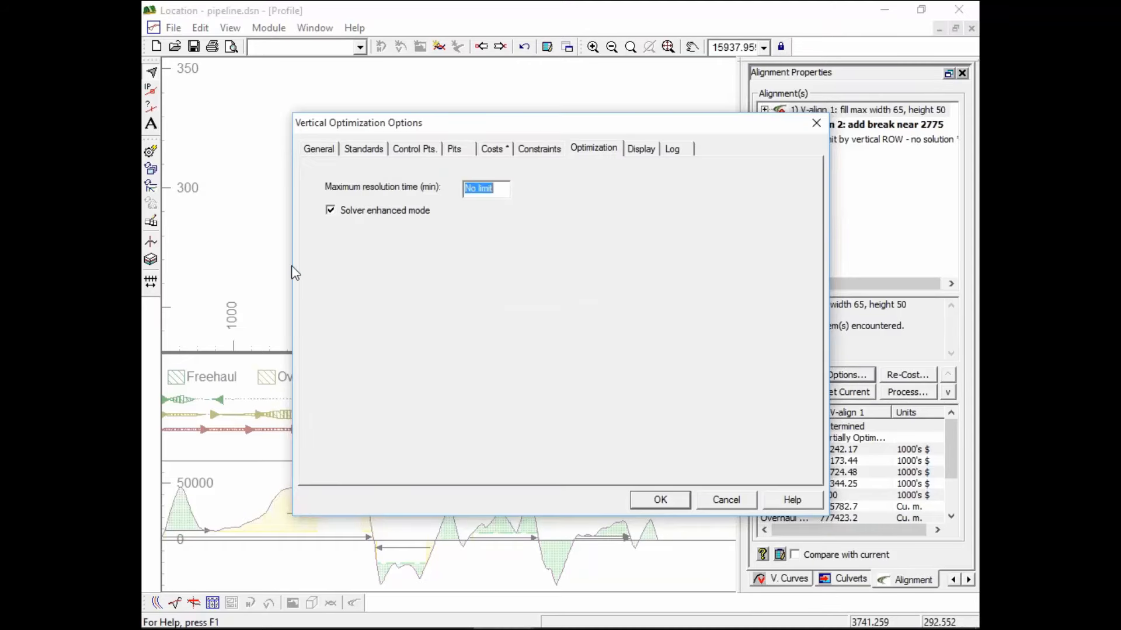
pyautogui.click(543, 150)
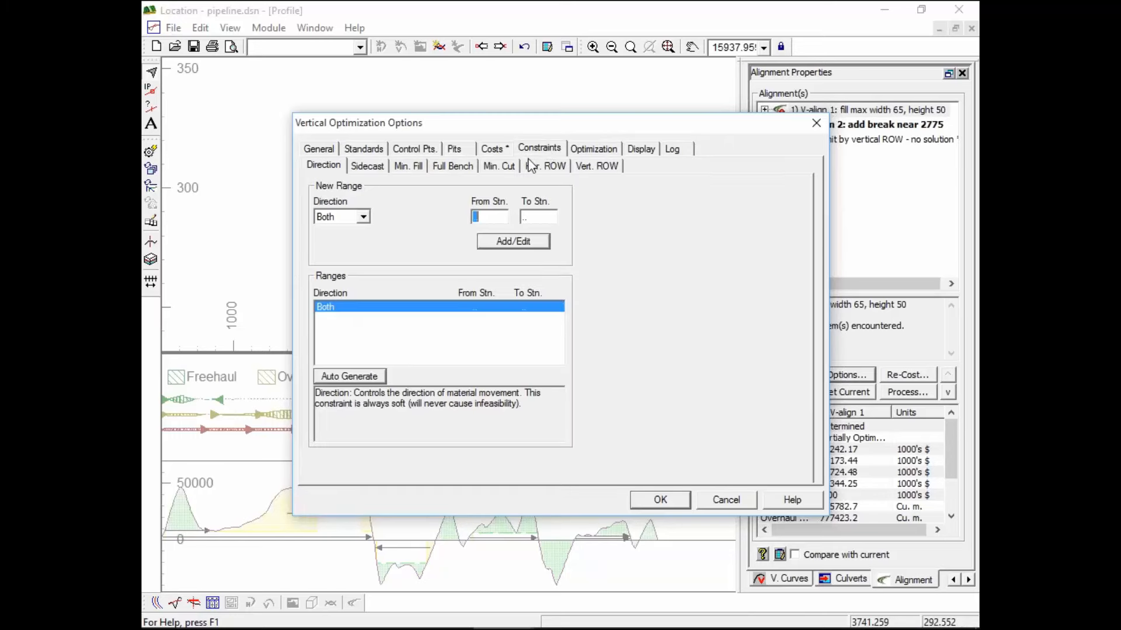
pyautogui.click(648, 153)
pyautogui.click(323, 191)
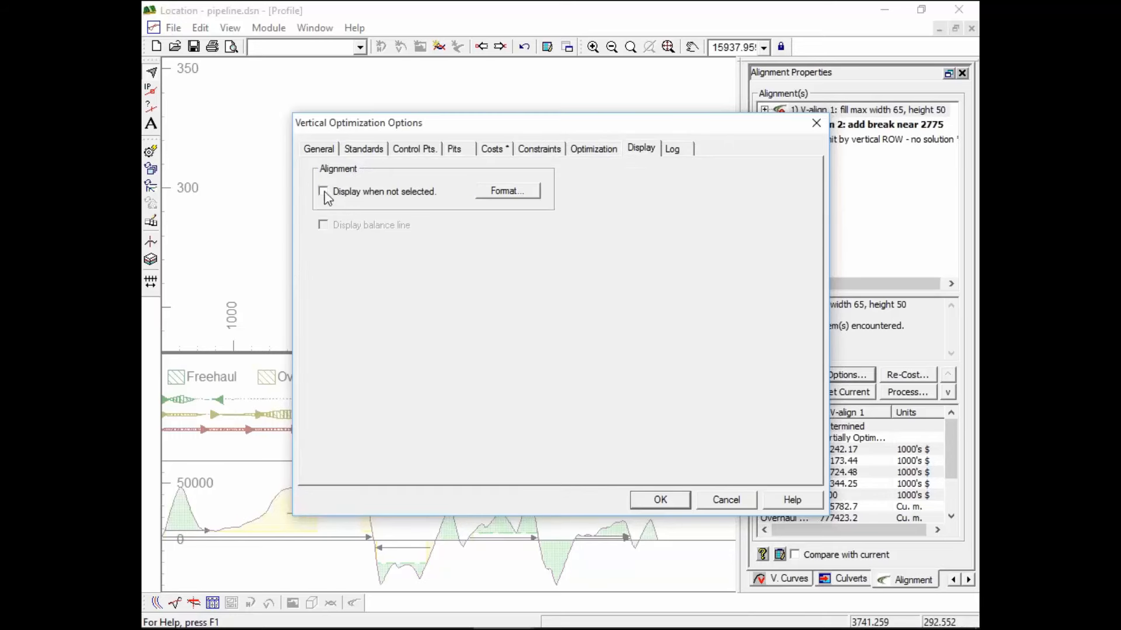
pyautogui.press('Return')
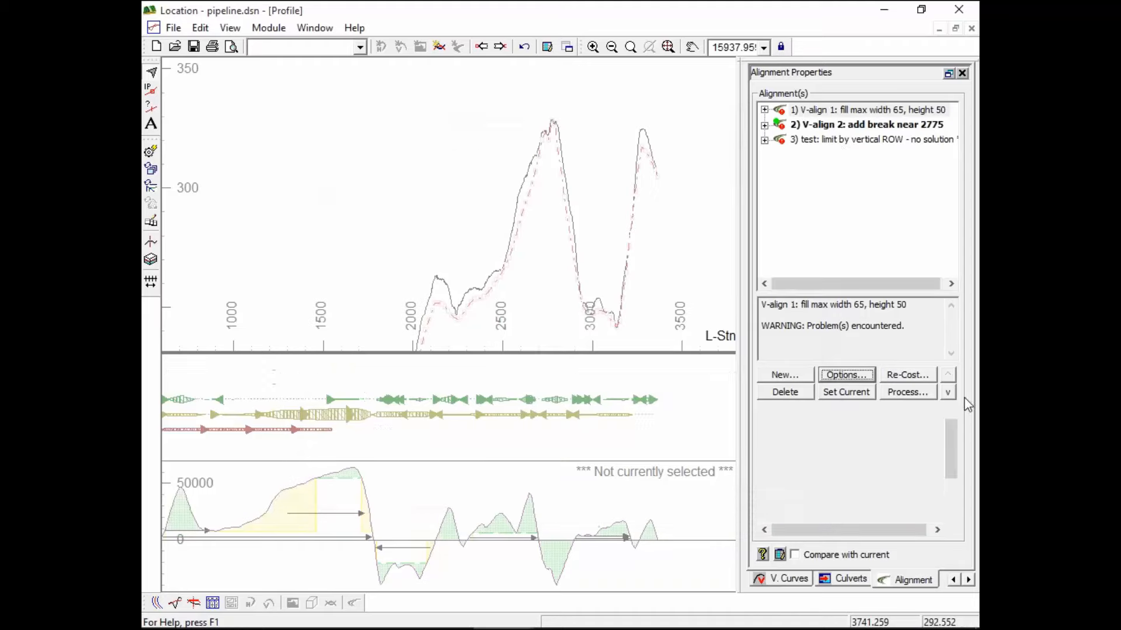
# Select V-align 1 and bring the profile's start at station 0 into view
pyautogui.click(843, 112)
pyautogui.moveTo(521, 179); pyautogui.dragTo(438, 142, button='middle')
pyautogui.scroll(-4, 425, 188)
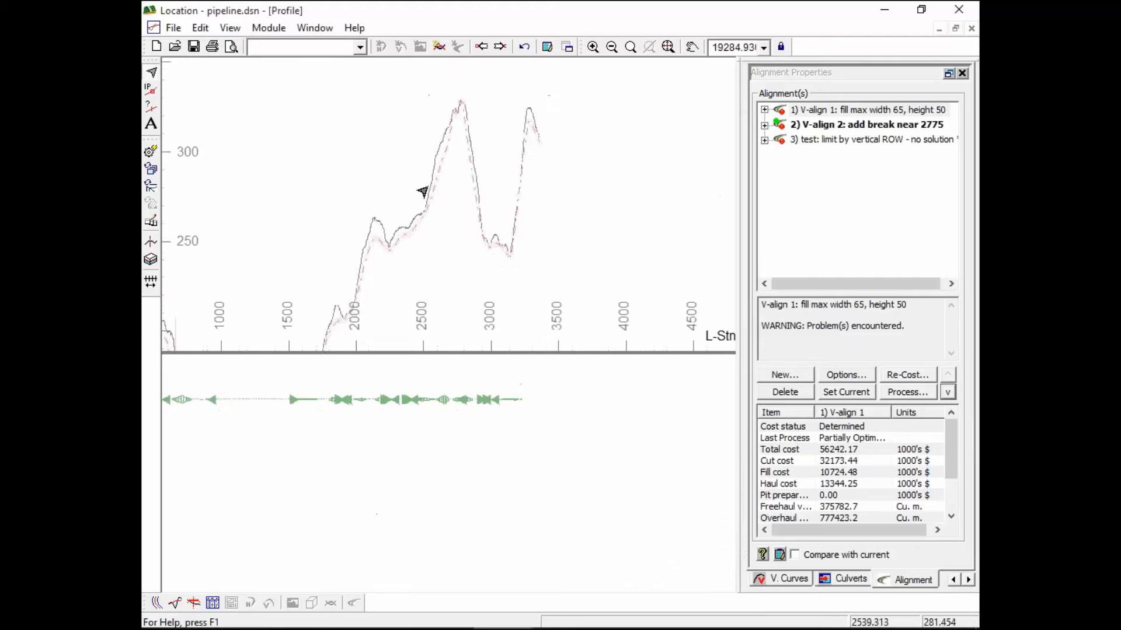
pyautogui.moveTo(437, 194); pyautogui.dragTo(482, 132, button='middle')
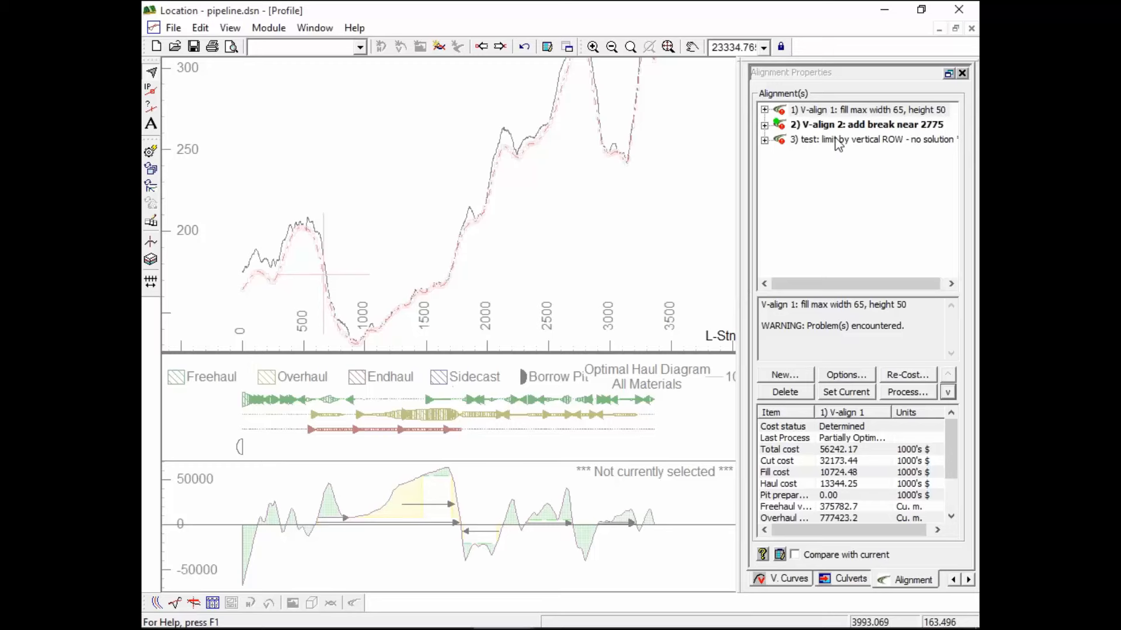
# Set V-align 1 as current, then switch the current alignment to V-align 2
pyautogui.click(857, 111)
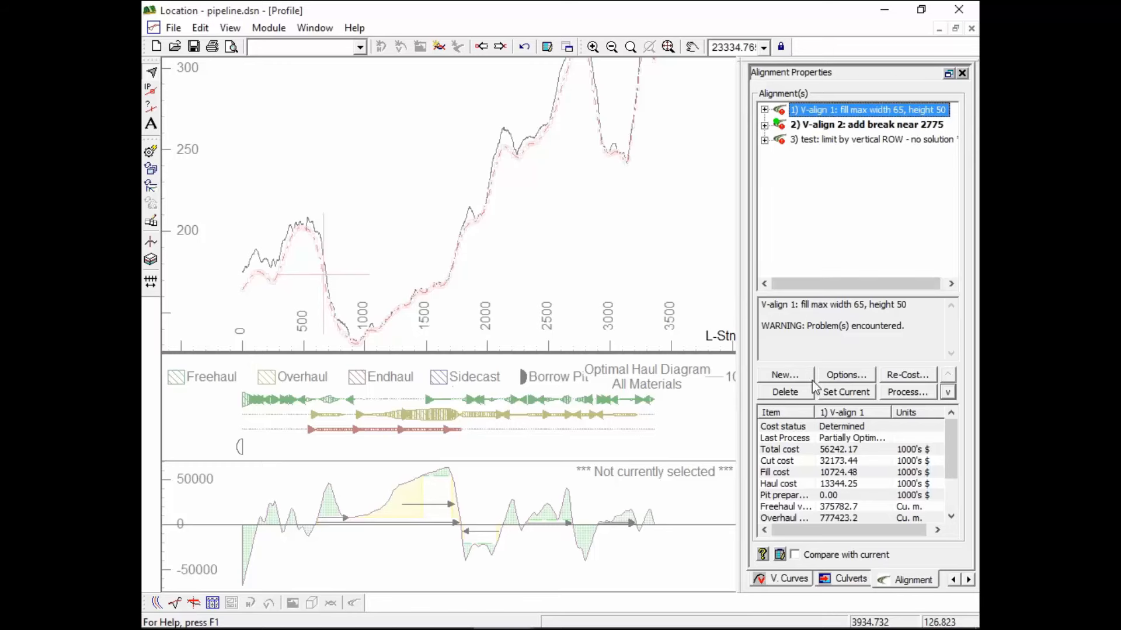
pyautogui.click(846, 391)
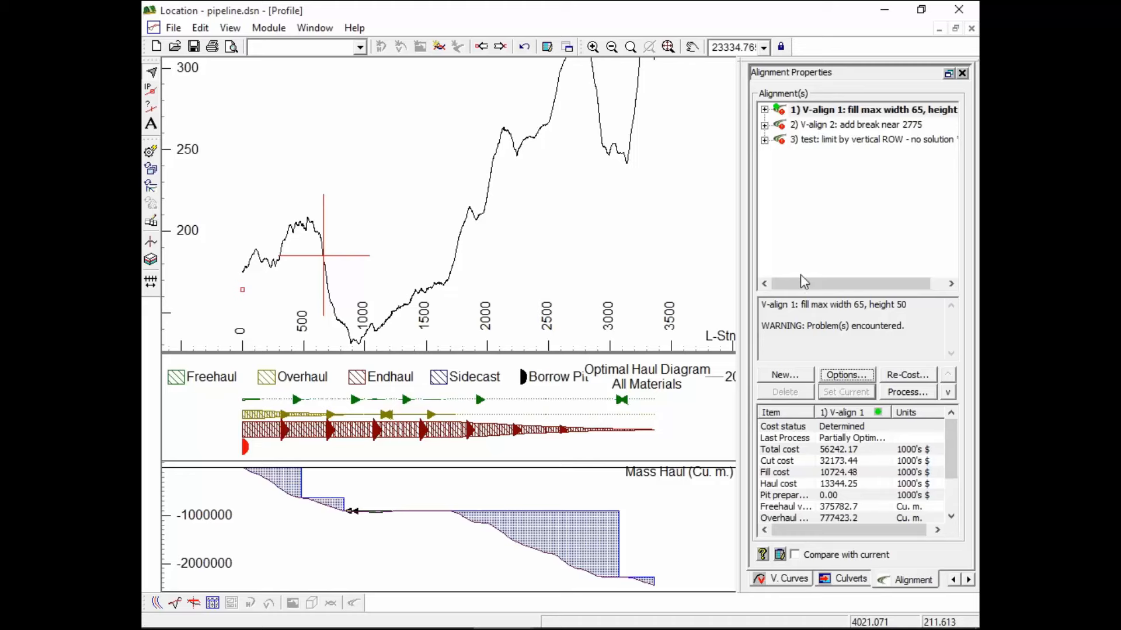
pyautogui.click(838, 127)
pyautogui.click(860, 378)
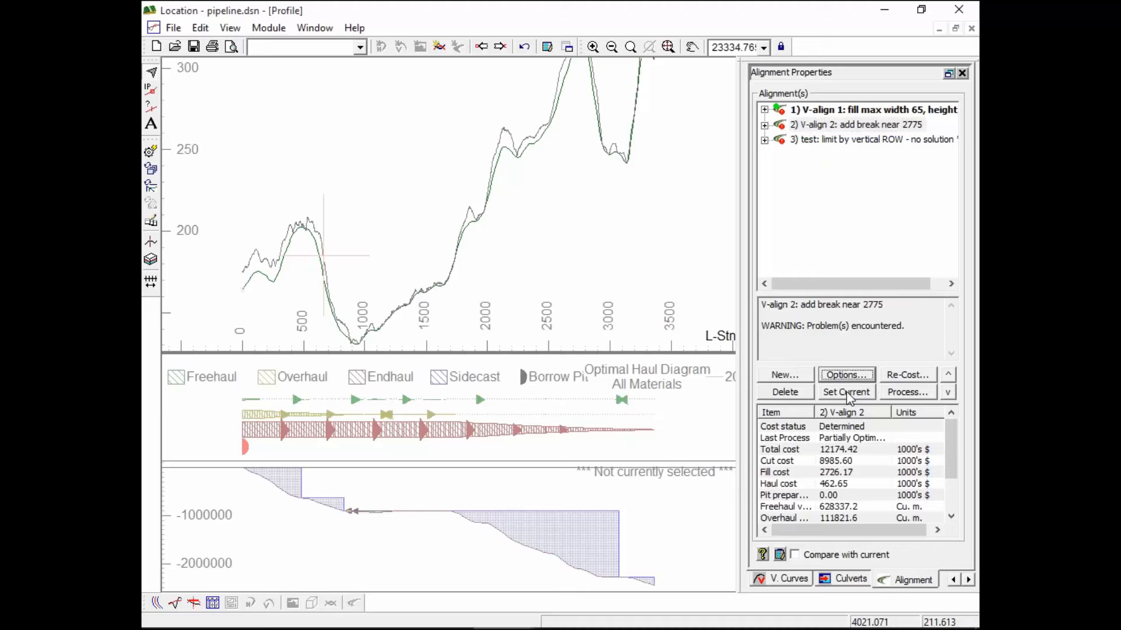
pyautogui.click(850, 393)
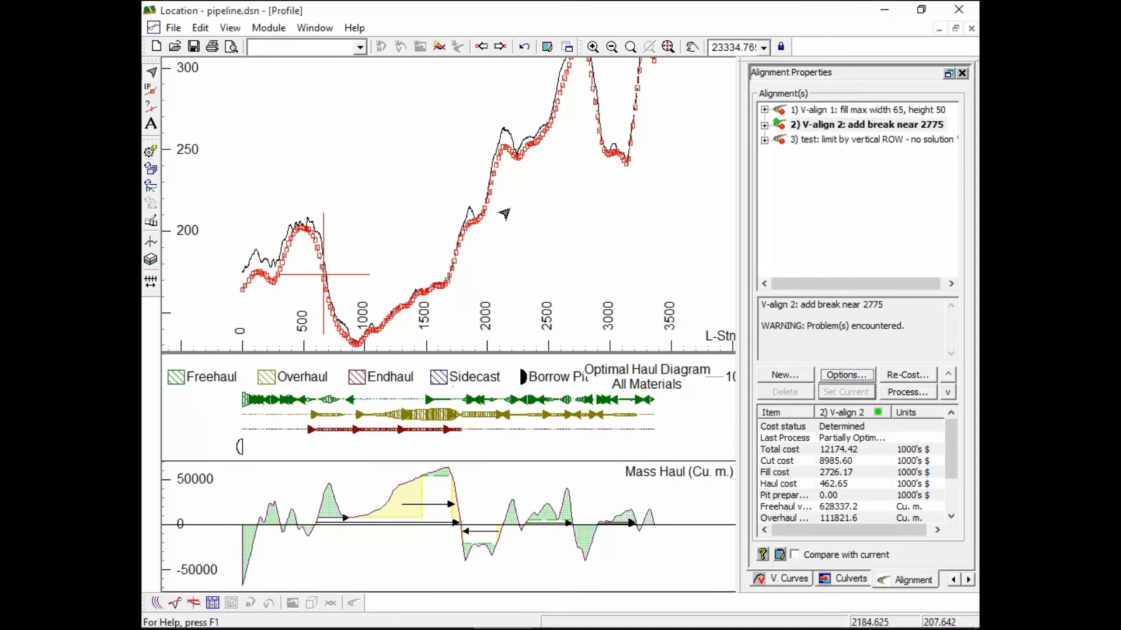
# Zoom in on the peak near station 2775 and review the 2700–2800 grade-break constraint unchanged
pyautogui.moveTo(591, 110); pyautogui.dragTo(596, 281, button='middle')
pyautogui.scroll(2, 593, 195)
pyautogui.scroll(9, 592, 197)
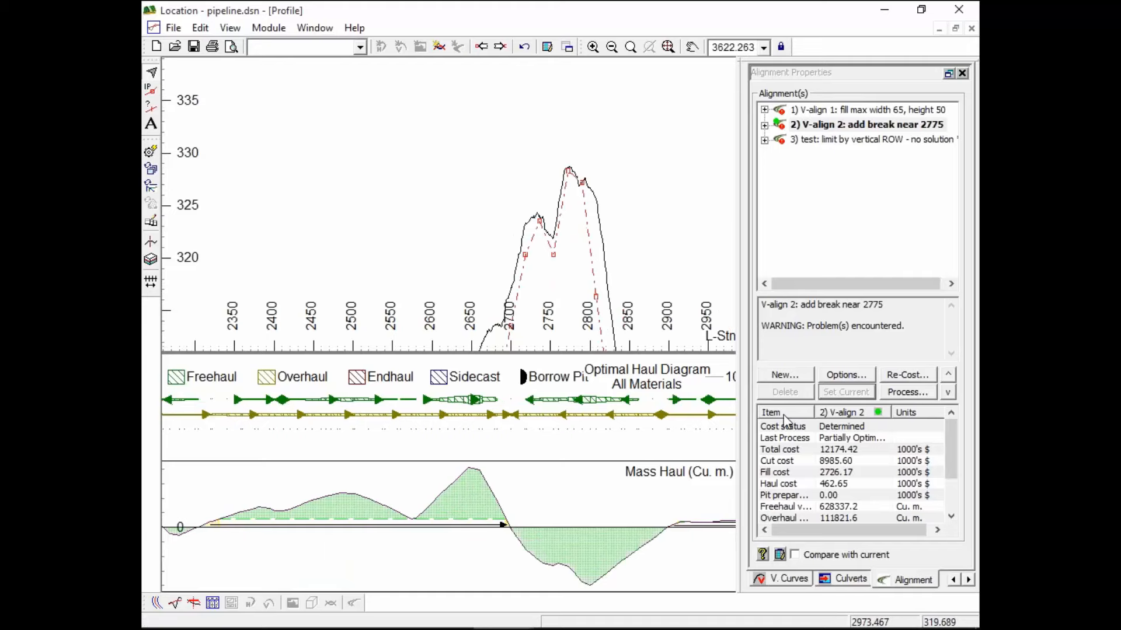
pyautogui.click(847, 375)
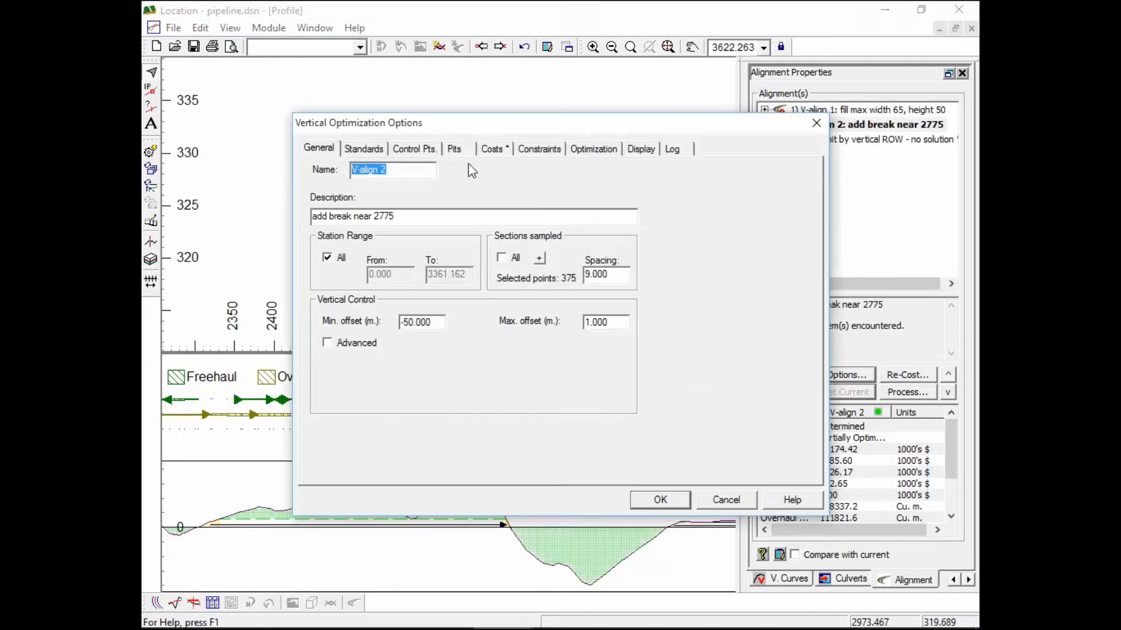
pyautogui.click(372, 149)
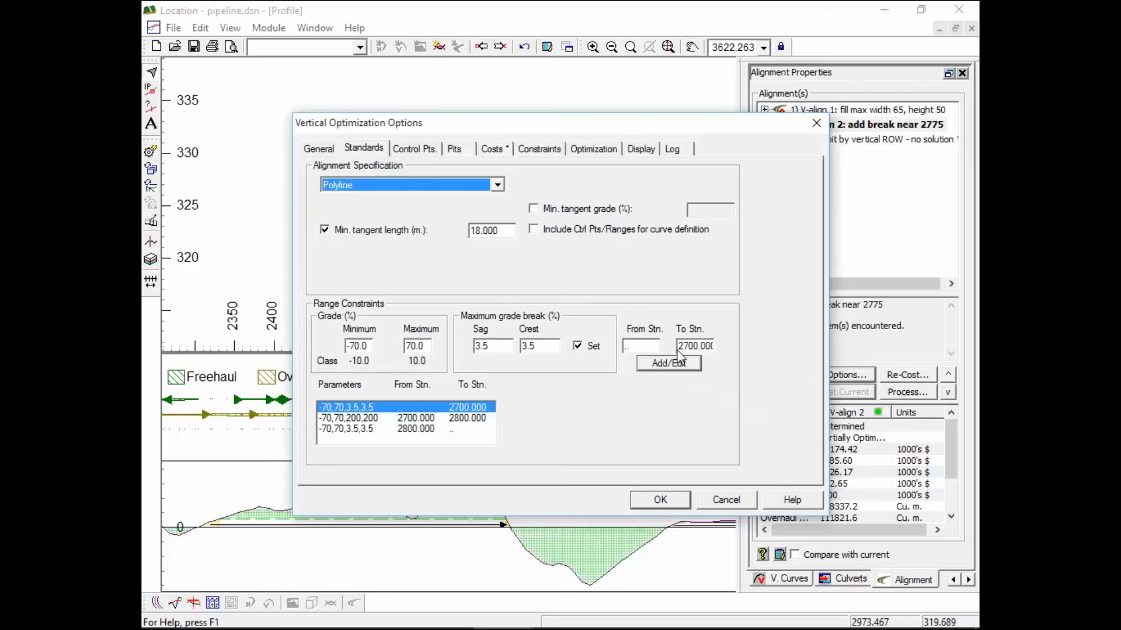
pyautogui.click(423, 419)
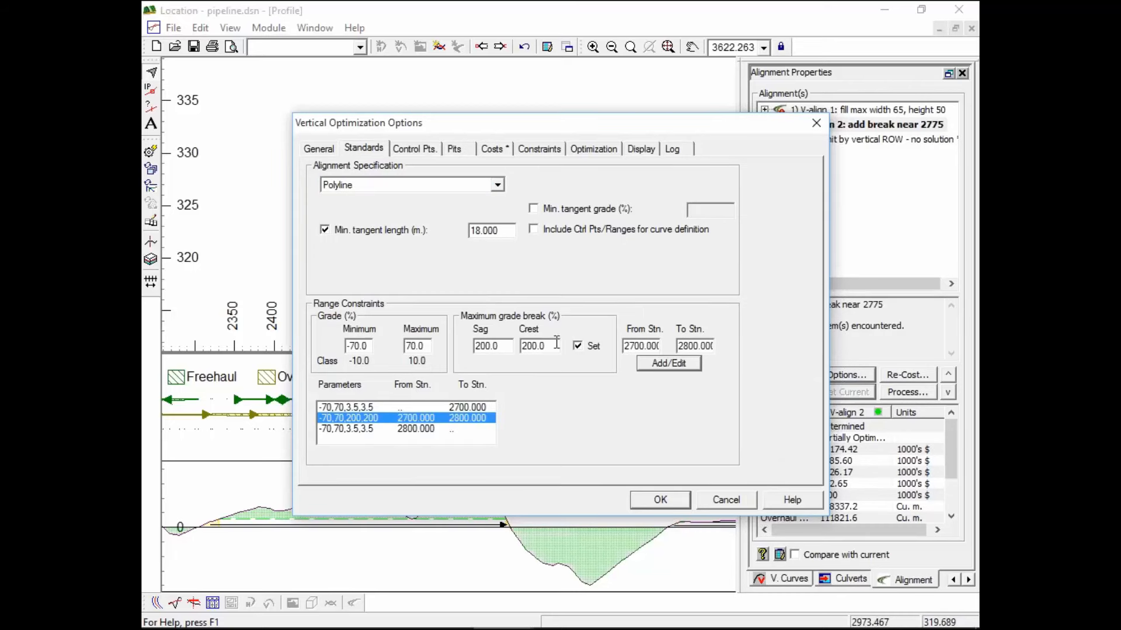
pyautogui.click(727, 507)
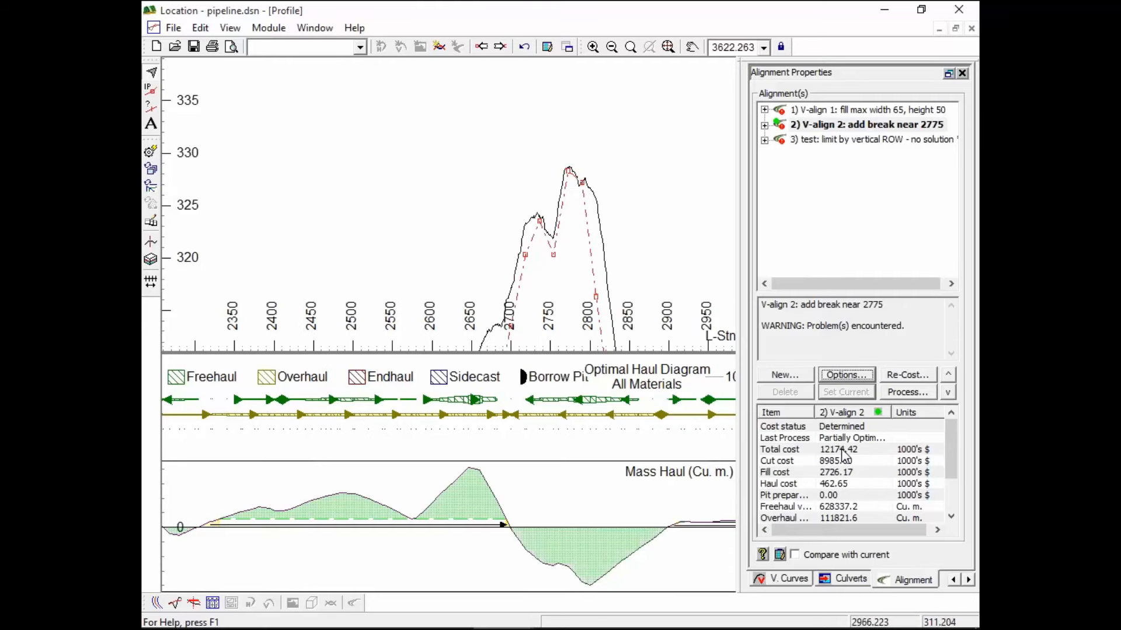
# Zoom out and pan to show V-align 2's full 0–4000 profile and mass-haul diagram
pyautogui.scroll(-3, 487, 175)
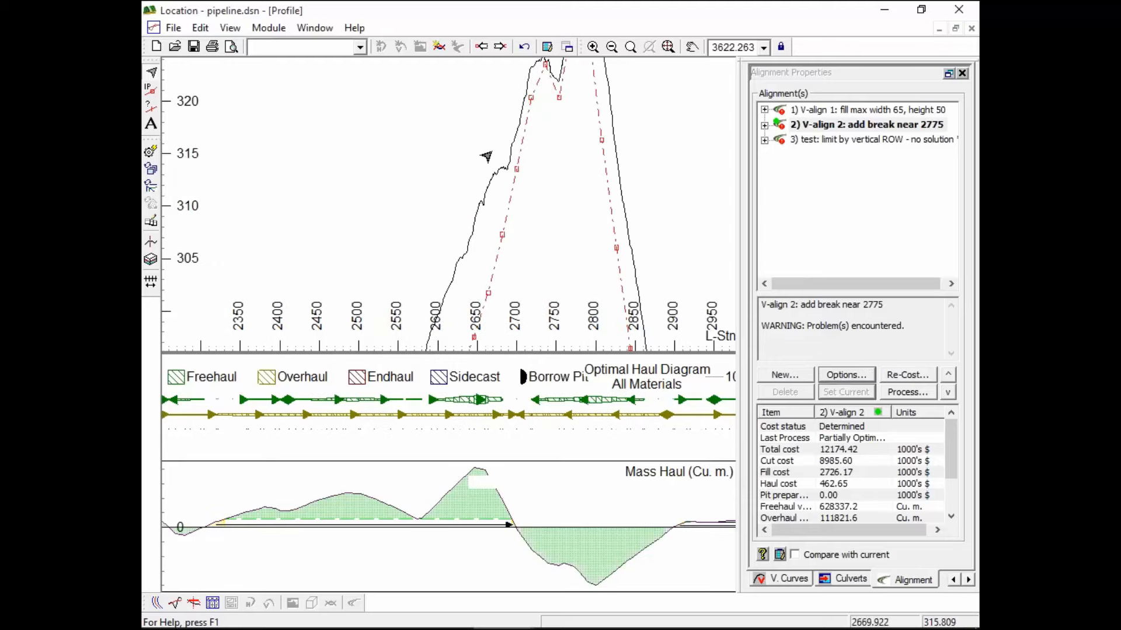
pyautogui.scroll(-4, 490, 178)
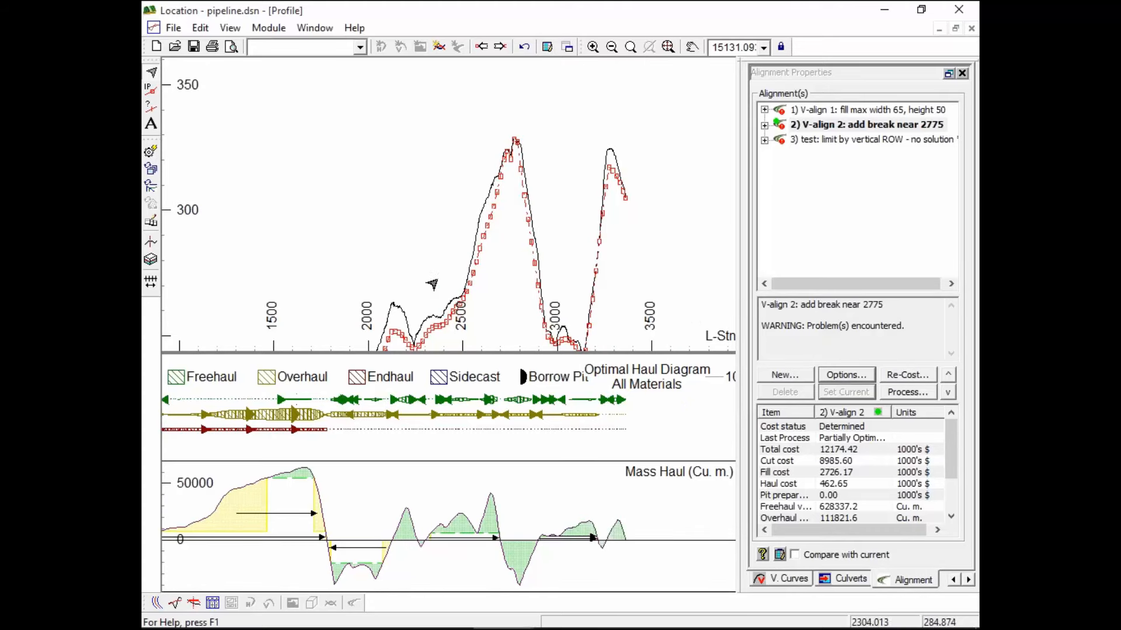
pyautogui.moveTo(439, 279); pyautogui.dragTo(540, 143, button='middle')
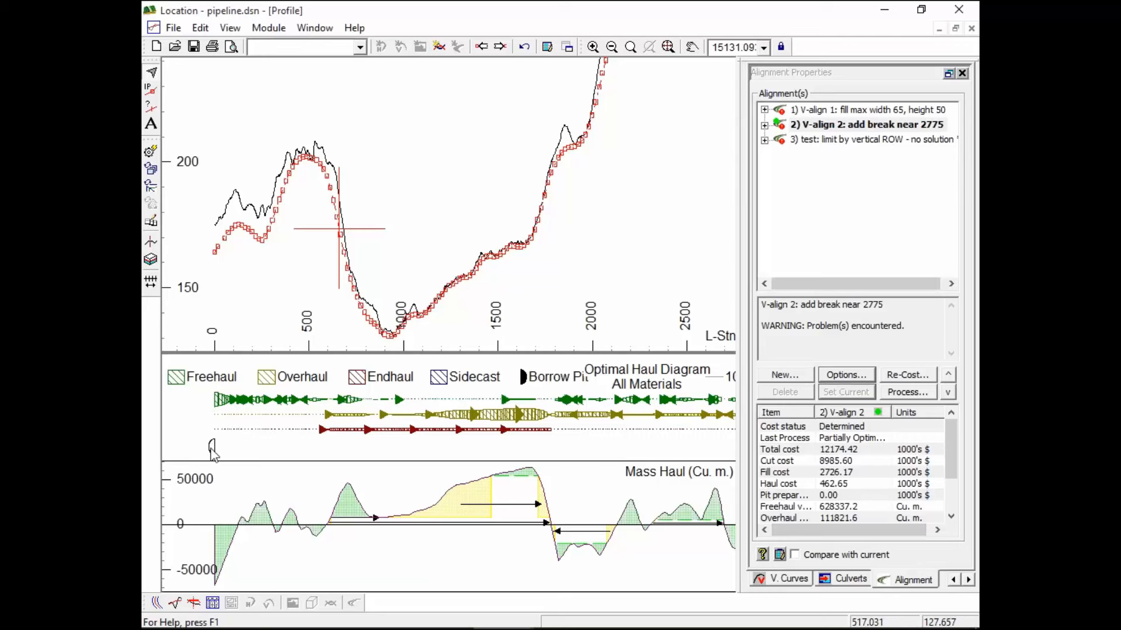
pyautogui.moveTo(214, 455)
pyautogui.moveTo(615, 212); pyautogui.dragTo(473, 259, button='middle')
pyautogui.scroll(-3, 506, 240)
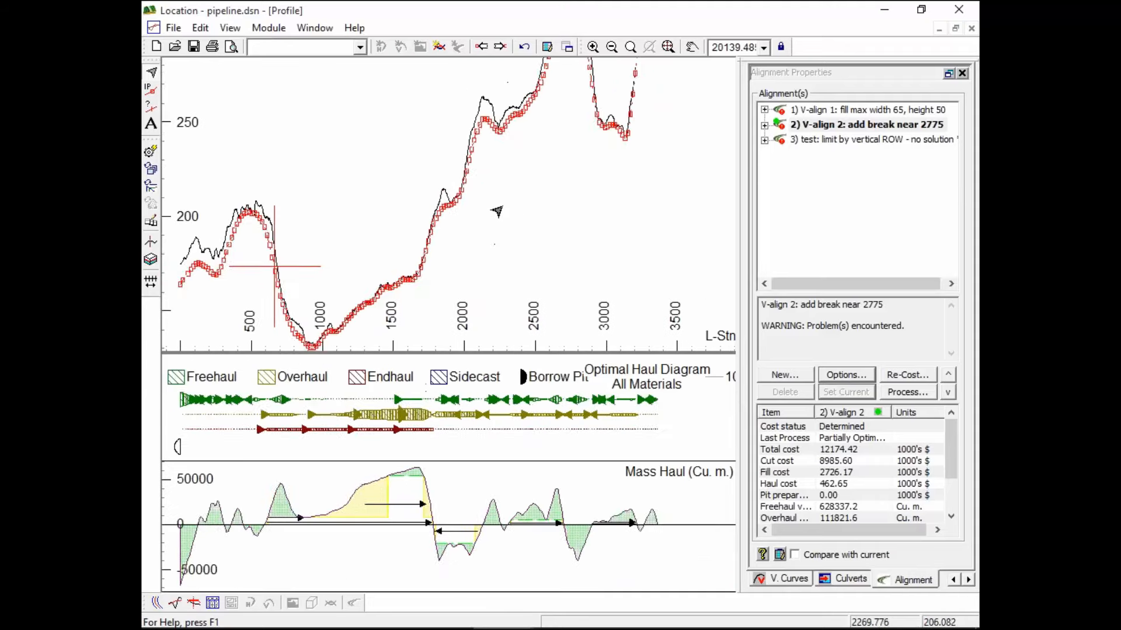
pyautogui.scroll(-2, 503, 202)
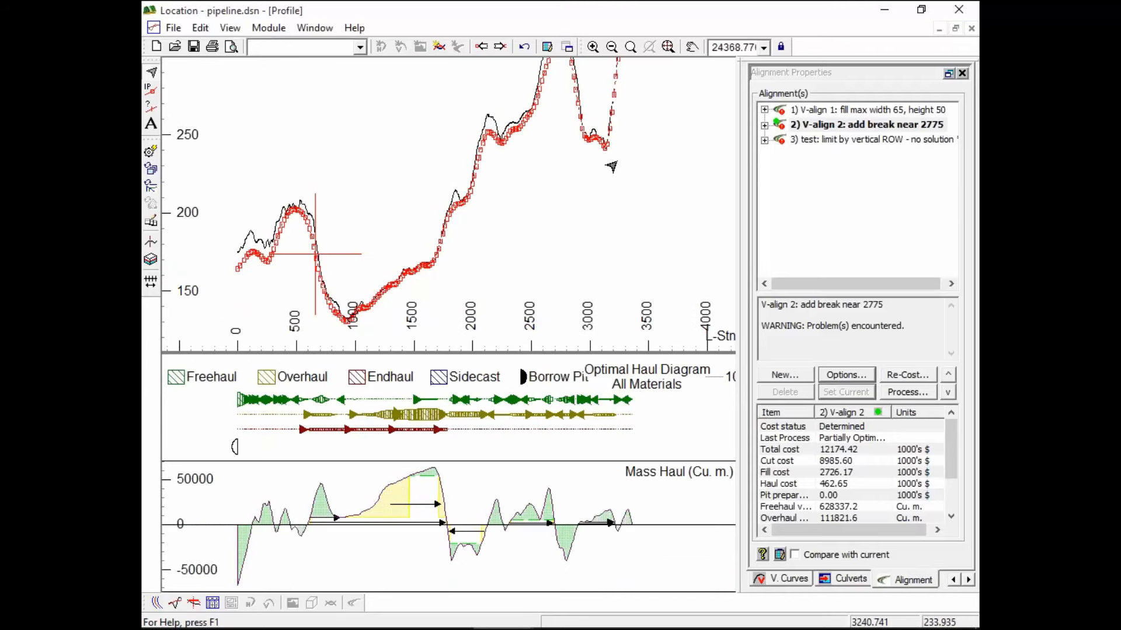
# Switch to the section view and step through design points to station 740, inspecting the trench
pyautogui.click(194, 603)
pyautogui.moveTo(411, 410)
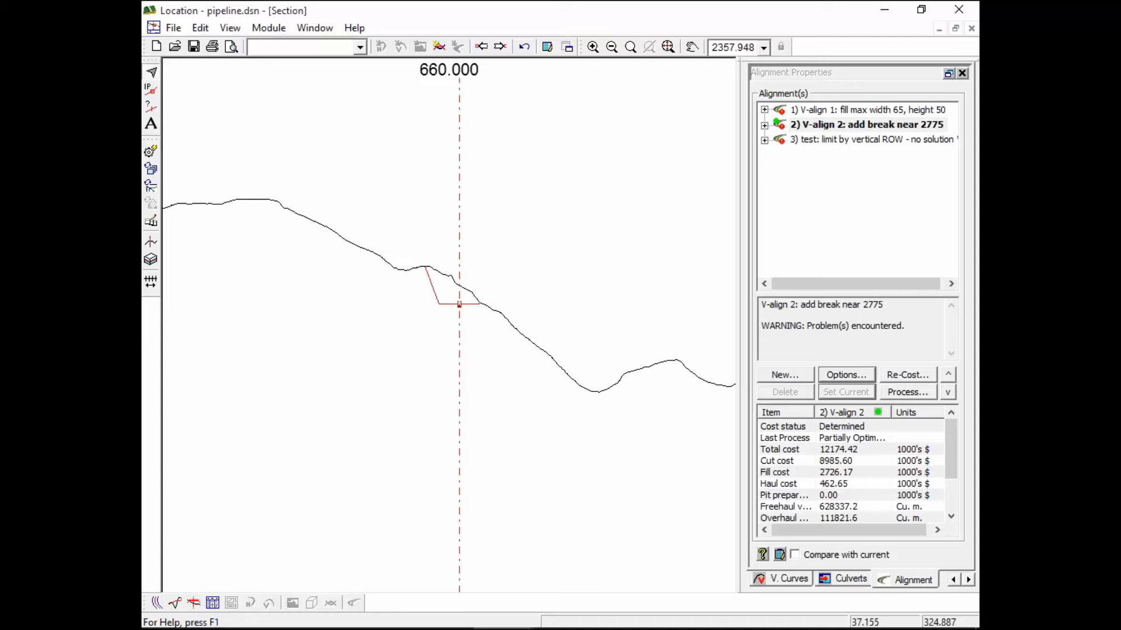
pyautogui.click(499, 46)
pyautogui.click(499, 47)
pyautogui.click(499, 47)
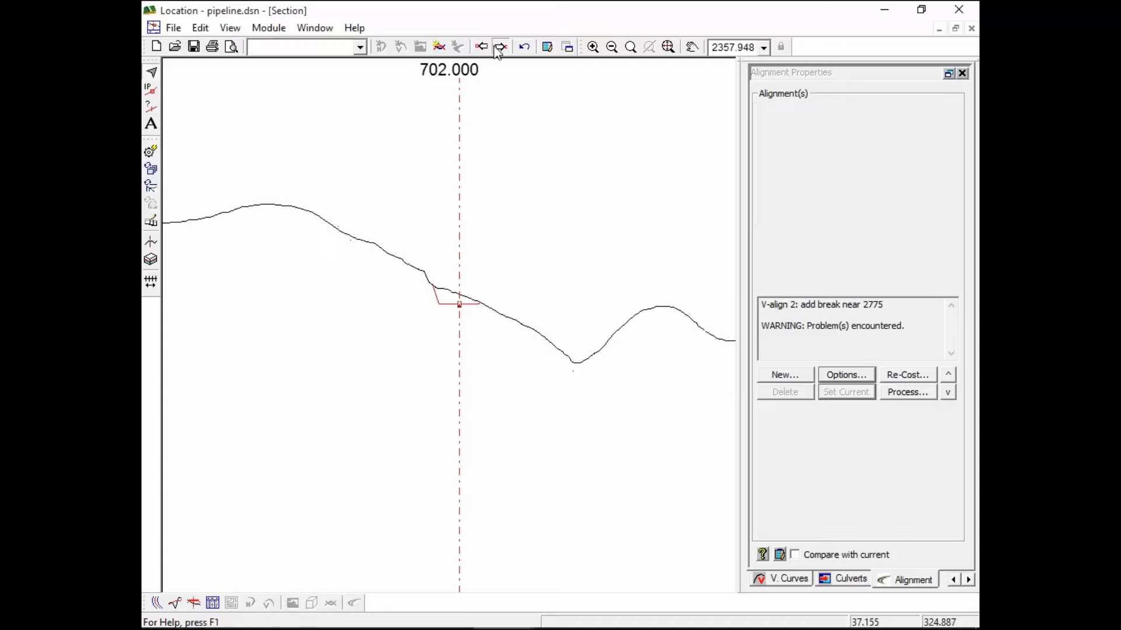
pyautogui.click(499, 47)
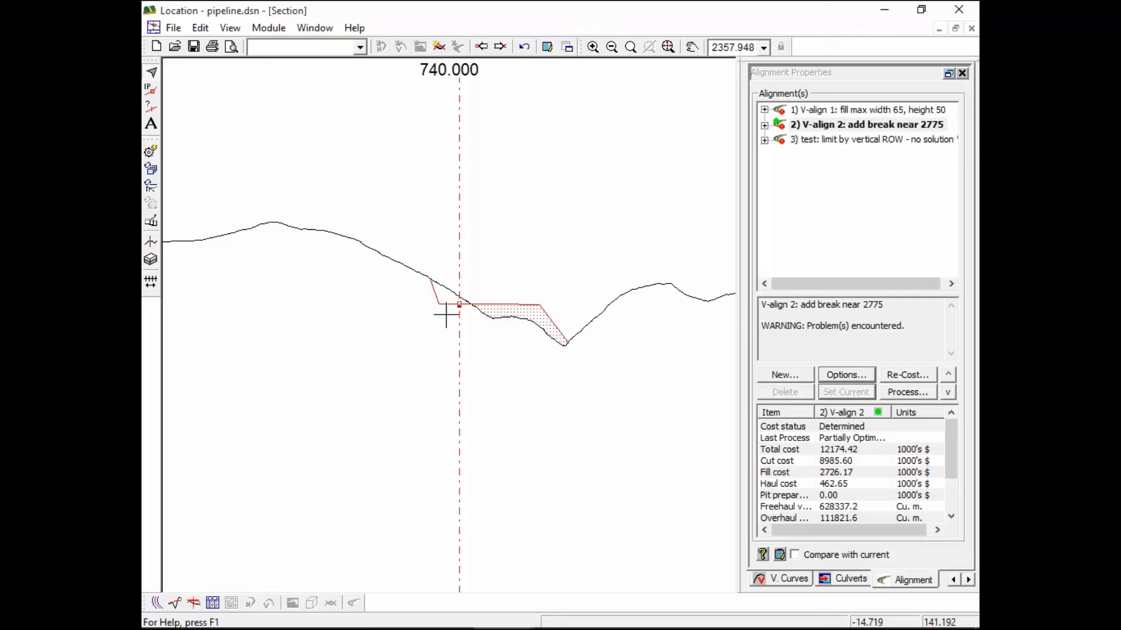
pyautogui.scroll(8, 465, 305)
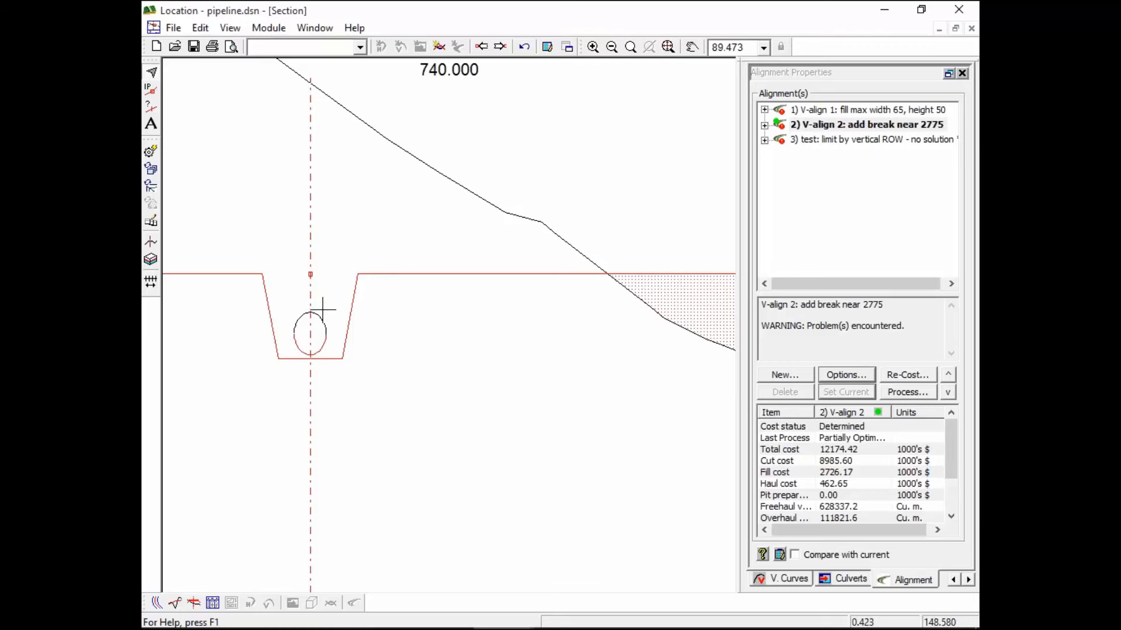
pyautogui.scroll(-1, 396, 289)
pyautogui.scroll(-13, 395, 288)
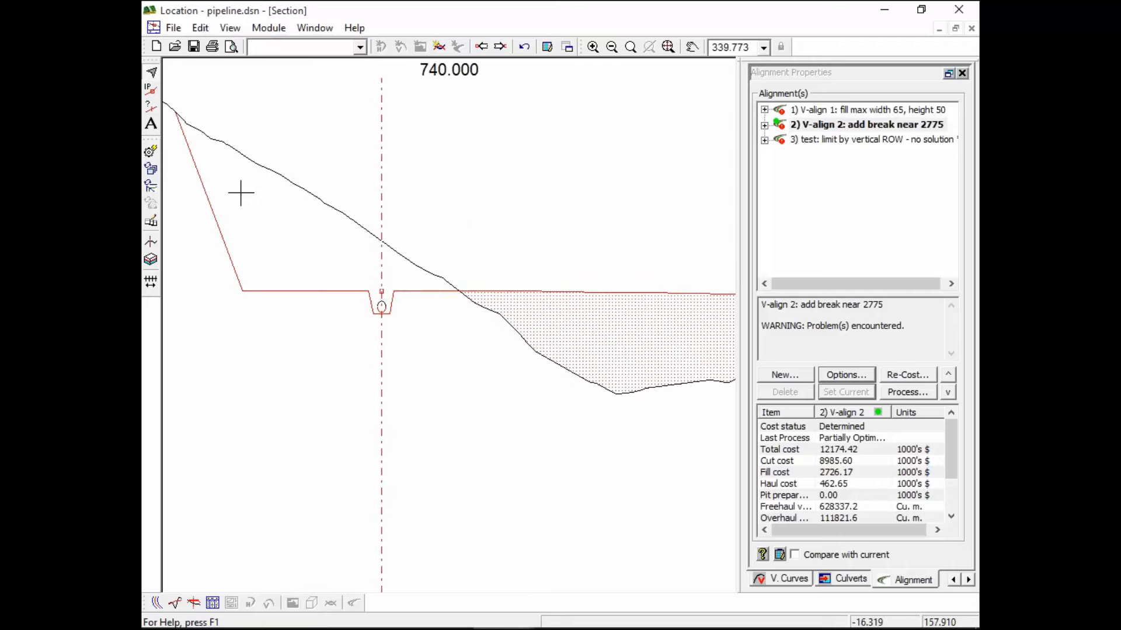
pyautogui.moveTo(306, 248)
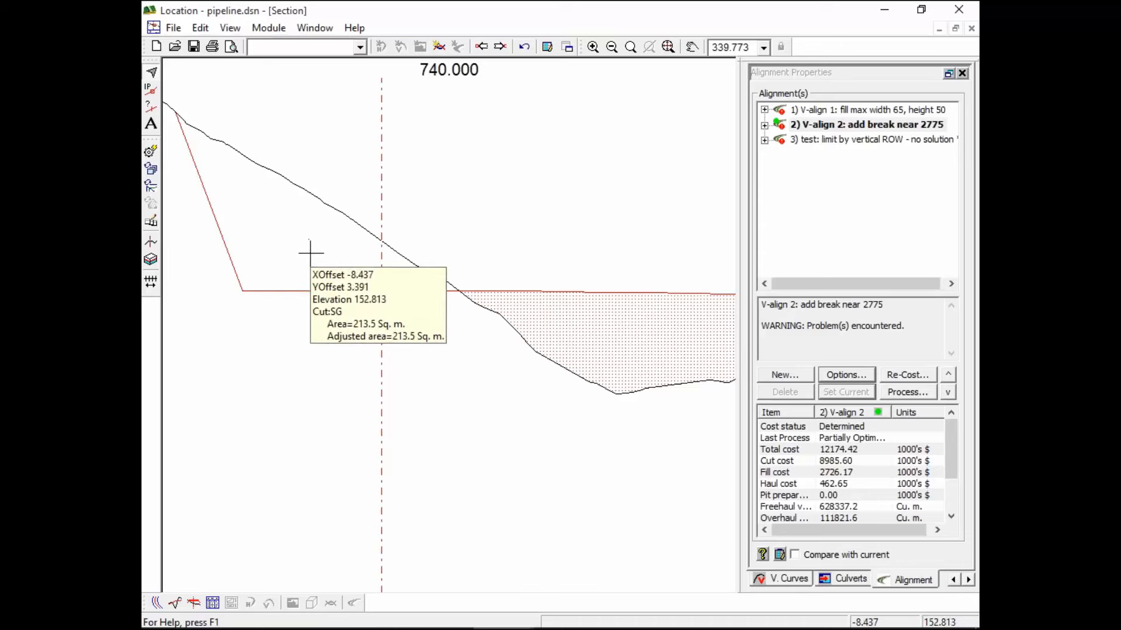
pyautogui.scroll(-5, 315, 440)
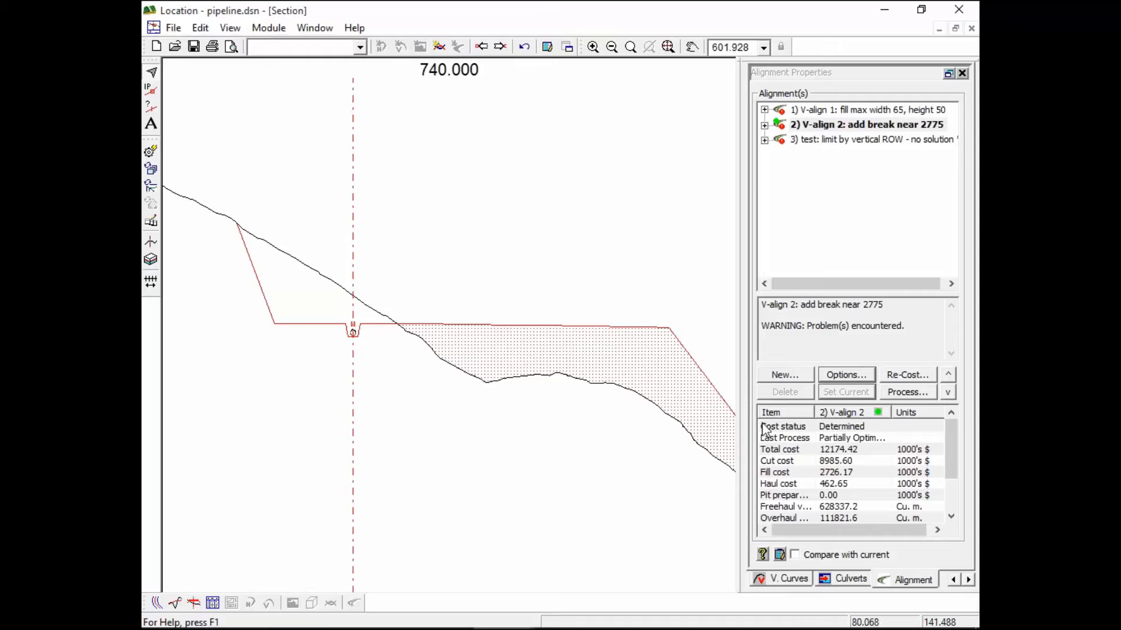
# In the template editor, raise the Pipeline Fill Widening template's reference point and pipe up the slope
pyautogui.click(152, 246)
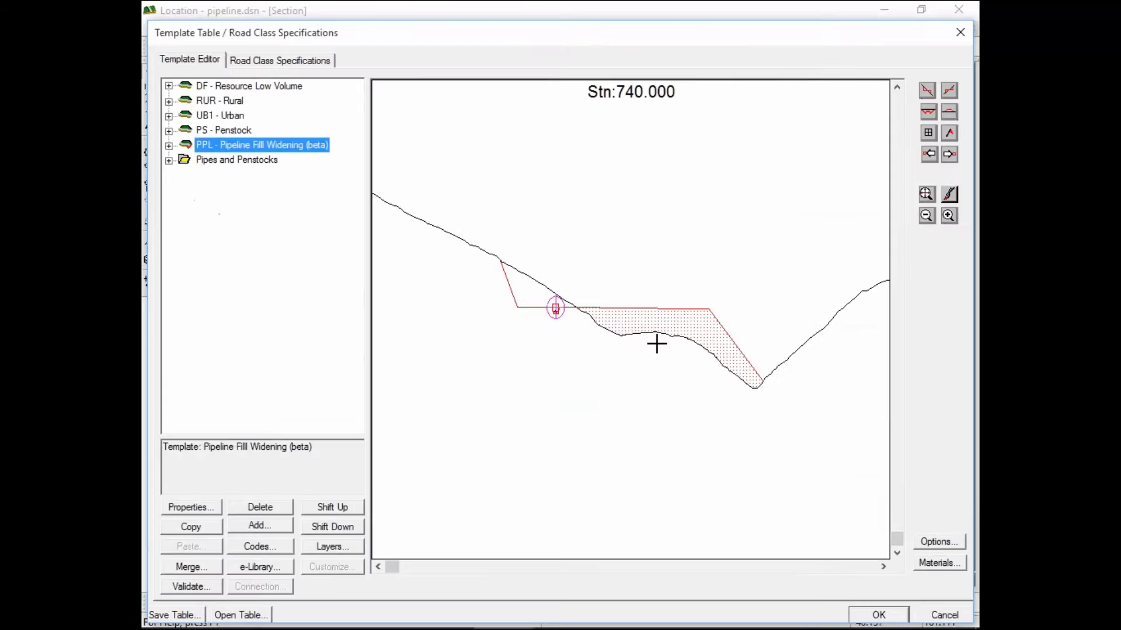
pyautogui.moveTo(555, 307)
pyautogui.mouseDown()
pyautogui.moveTo(513, 305)
pyautogui.moveTo(508, 282)
pyautogui.moveTo(527, 277)
pyautogui.moveTo(519, 255)
pyautogui.moveTo(538, 196)
pyautogui.mouseUp()
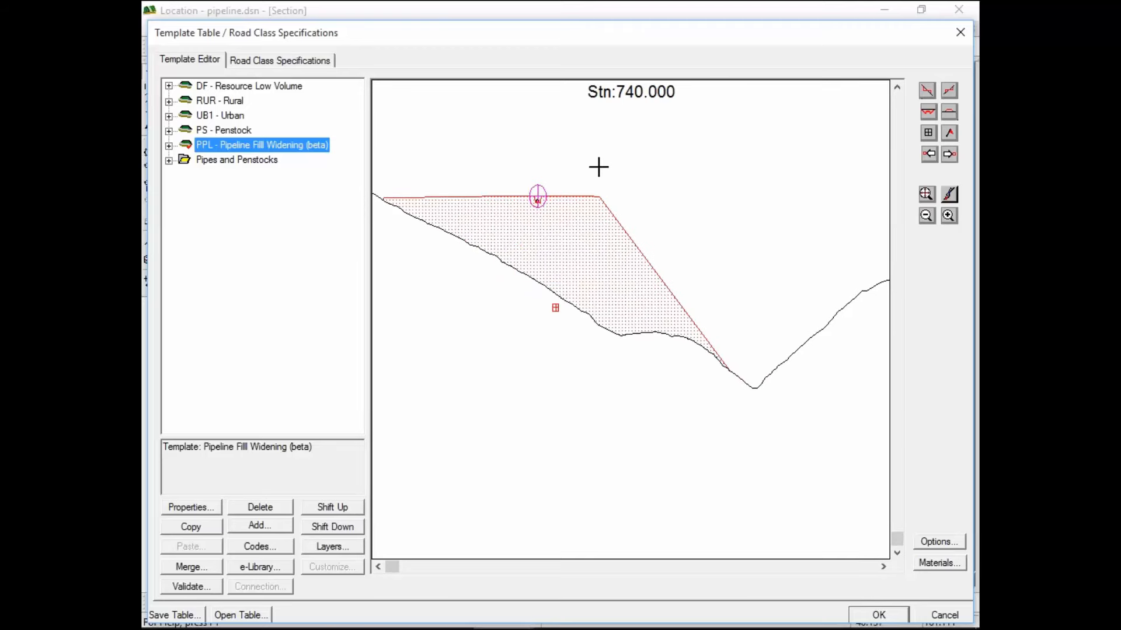
pyautogui.moveTo(522, 238)
pyautogui.moveTo(598, 188)
pyautogui.moveTo(733, 371)
pyautogui.moveTo(538, 203); pyautogui.dragTo(533, 156)
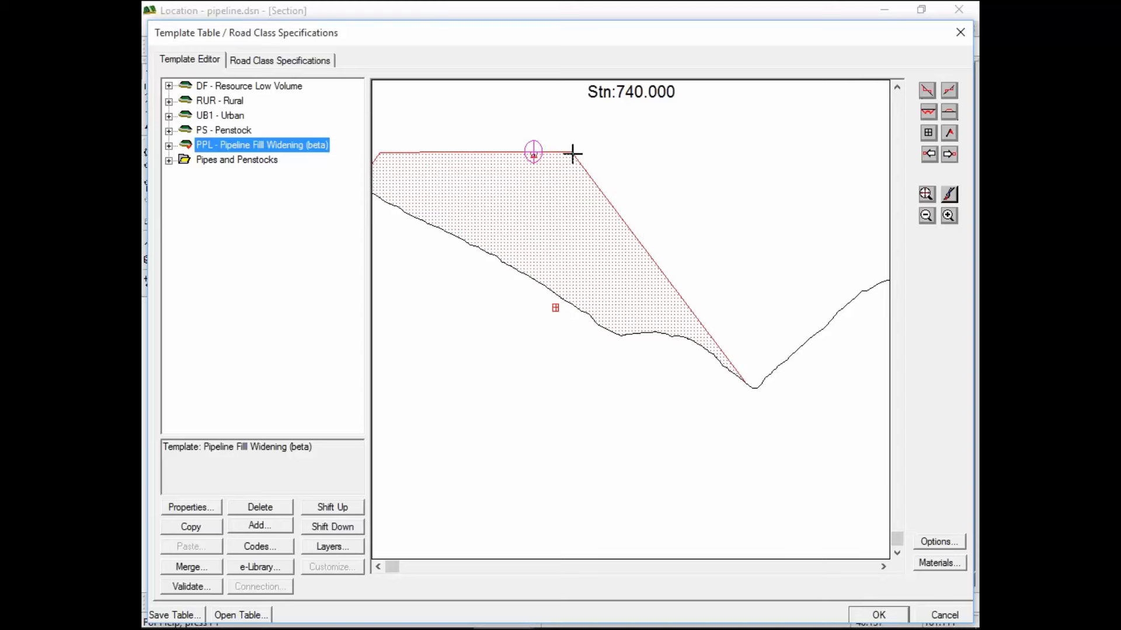
pyautogui.moveTo(573, 151)
# Slide the fill template right across the valley, pull in its right shoulder, then cancel unsaved
pyautogui.moveTo(534, 153); pyautogui.dragTo(682, 202)
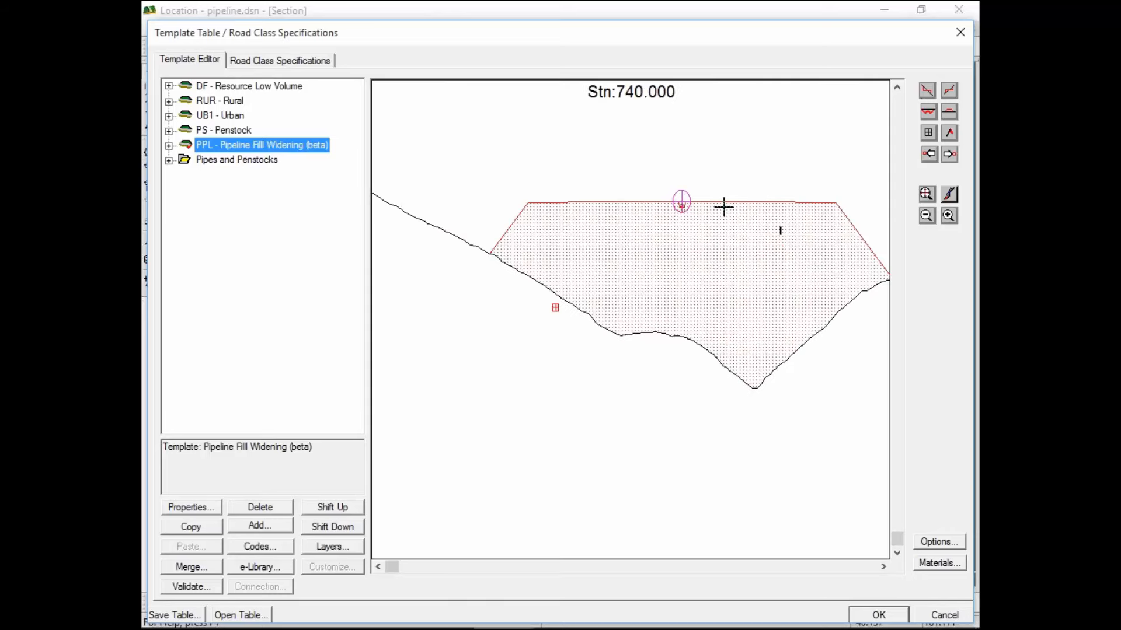
pyautogui.moveTo(836, 201)
pyautogui.moveTo(794, 261)
pyautogui.moveTo(852, 263)
pyautogui.moveTo(836, 202); pyautogui.dragTo(600, 190)
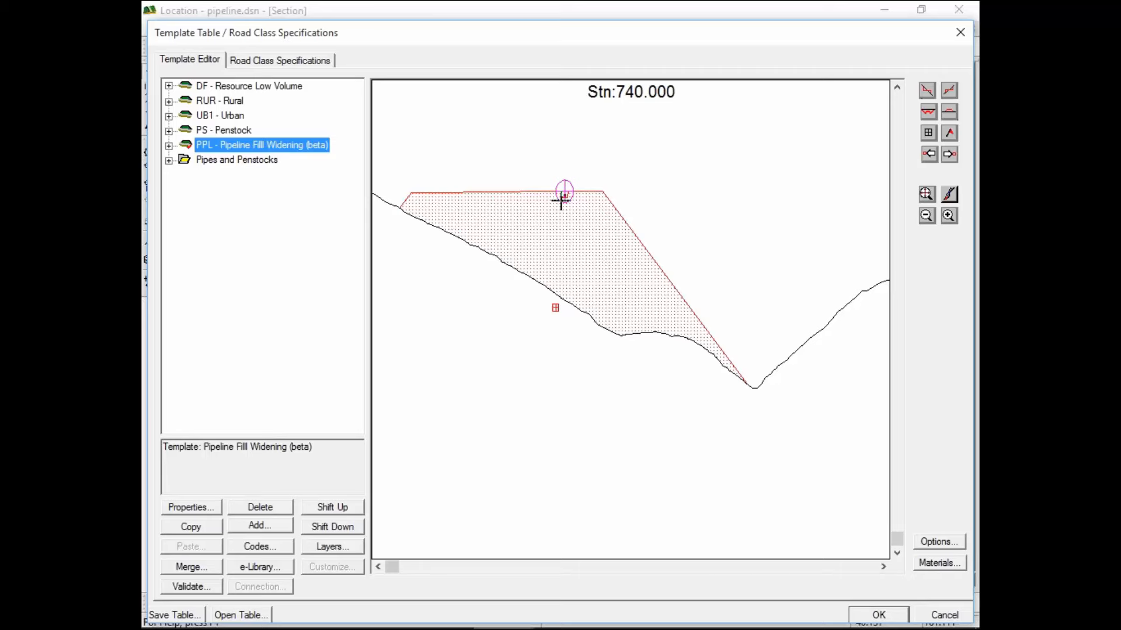
pyautogui.moveTo(565, 192); pyautogui.dragTo(688, 191)
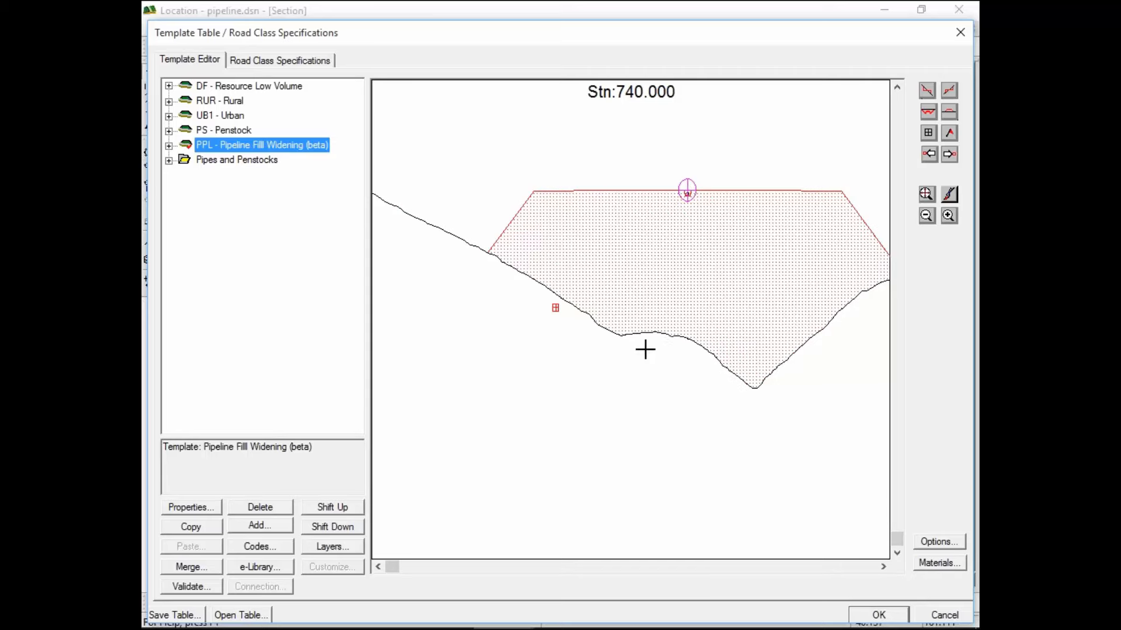
pyautogui.click(944, 615)
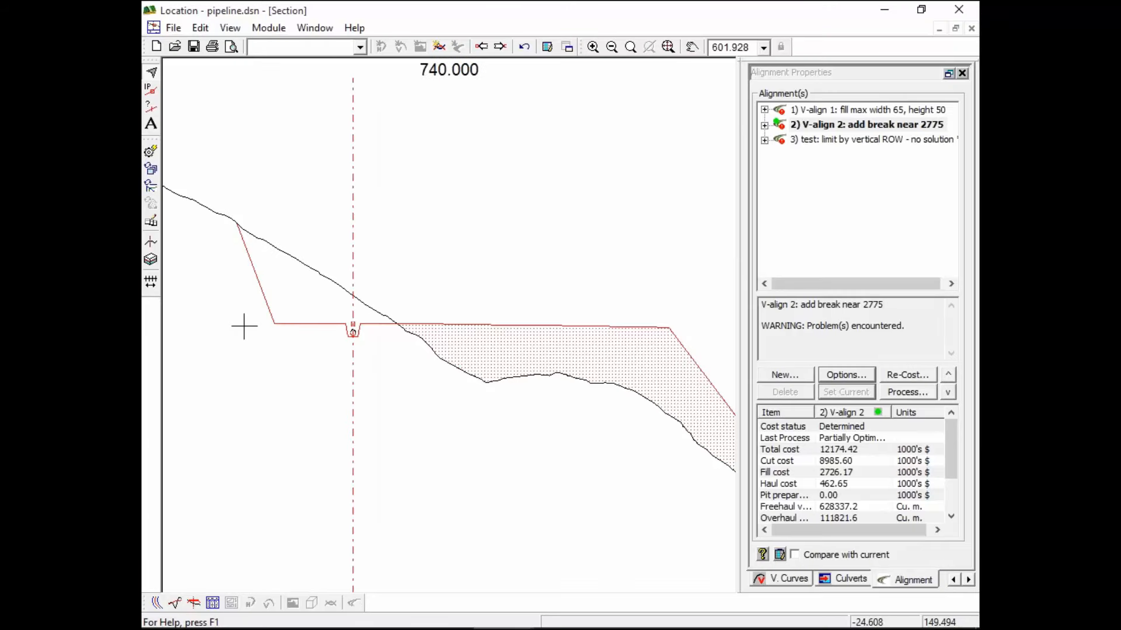
# Check V-align 2's profile, then zoom into the pipeline's fill limits in the Plan:1 view
pyautogui.click(175, 603)
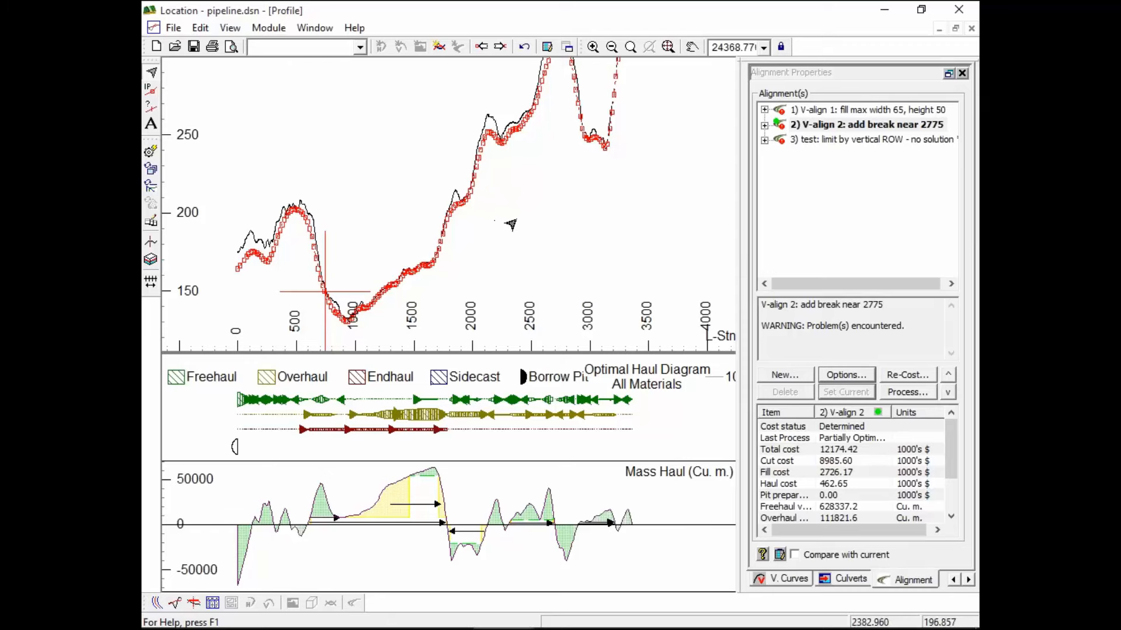
pyautogui.click(157, 605)
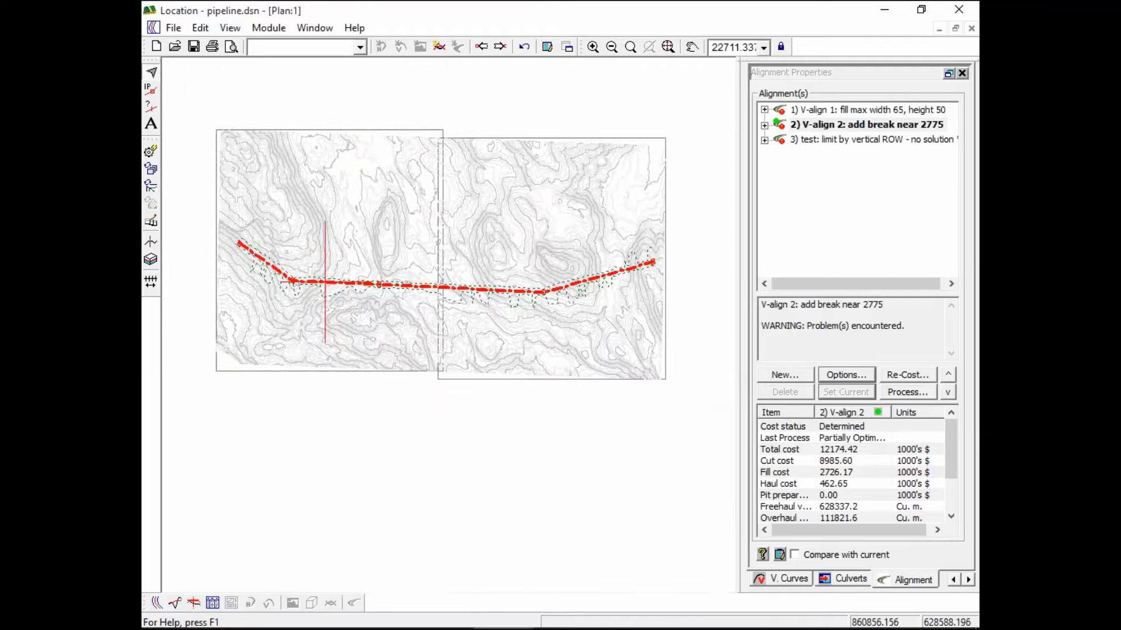
pyautogui.scroll(4, 490, 285)
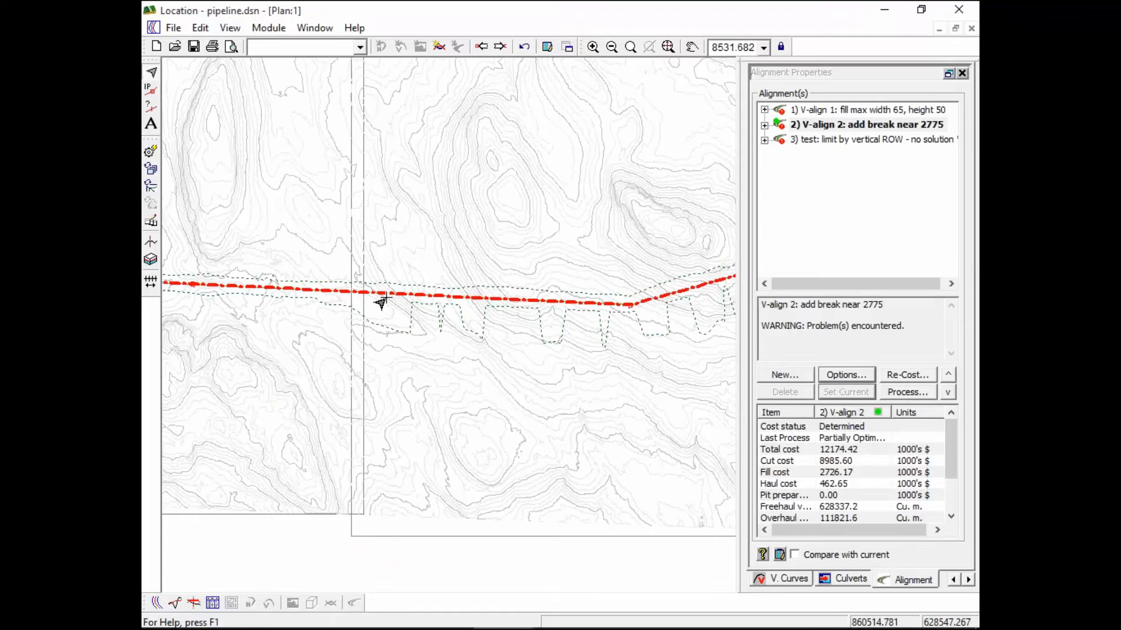
pyautogui.scroll(2, 380, 303)
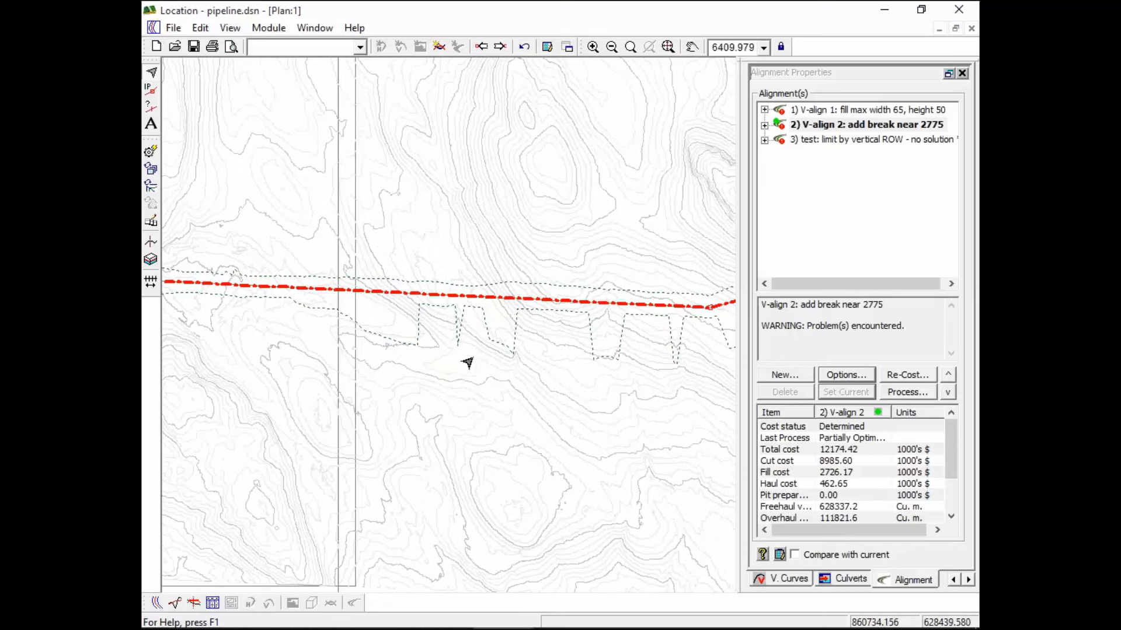
pyautogui.moveTo(679, 364)
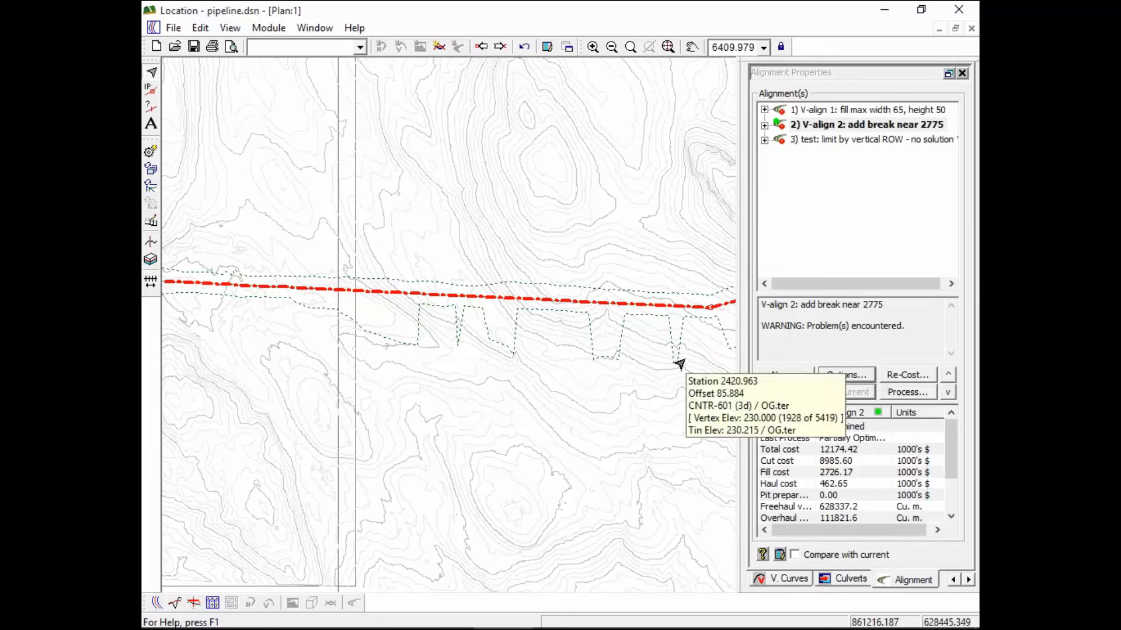
pyautogui.click(956, 28)
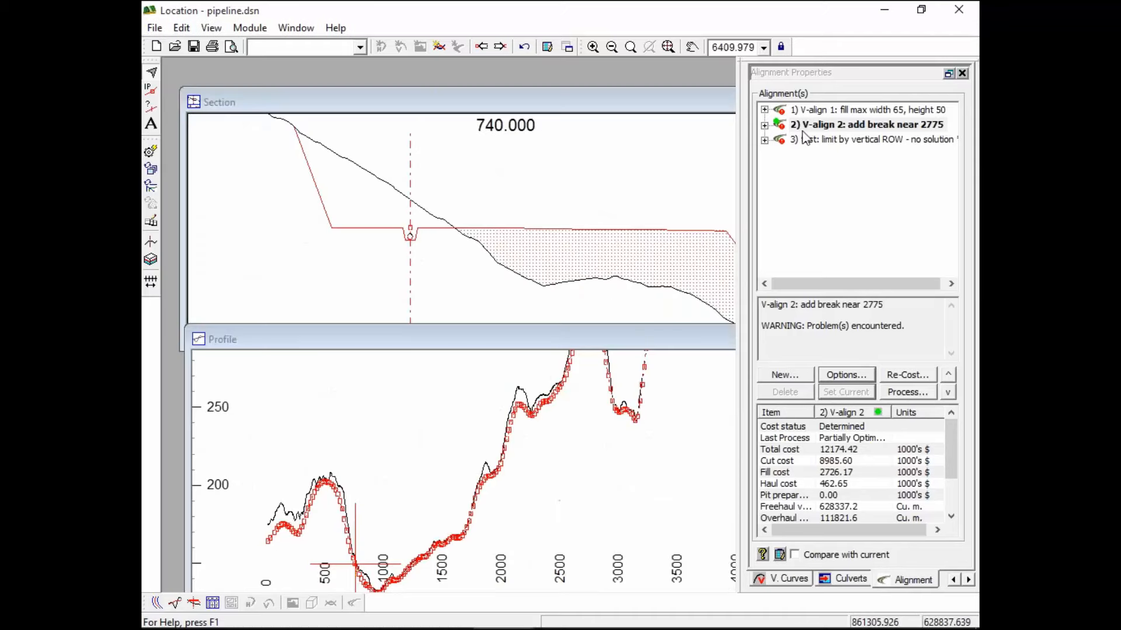
pyautogui.moveTo(611, 284)
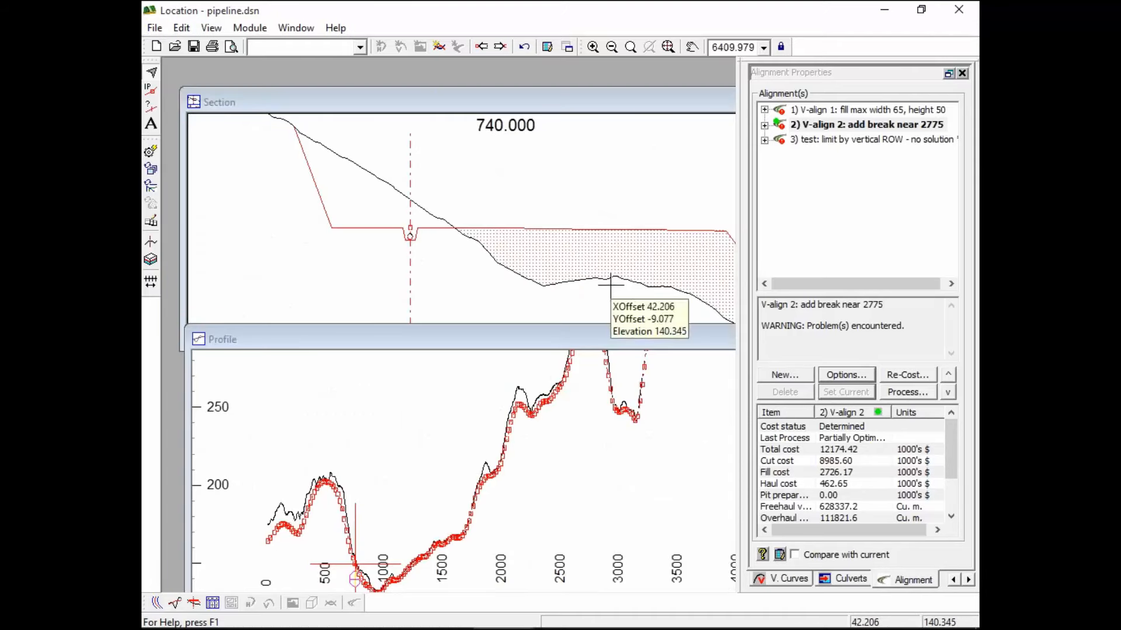
pyautogui.click(845, 379)
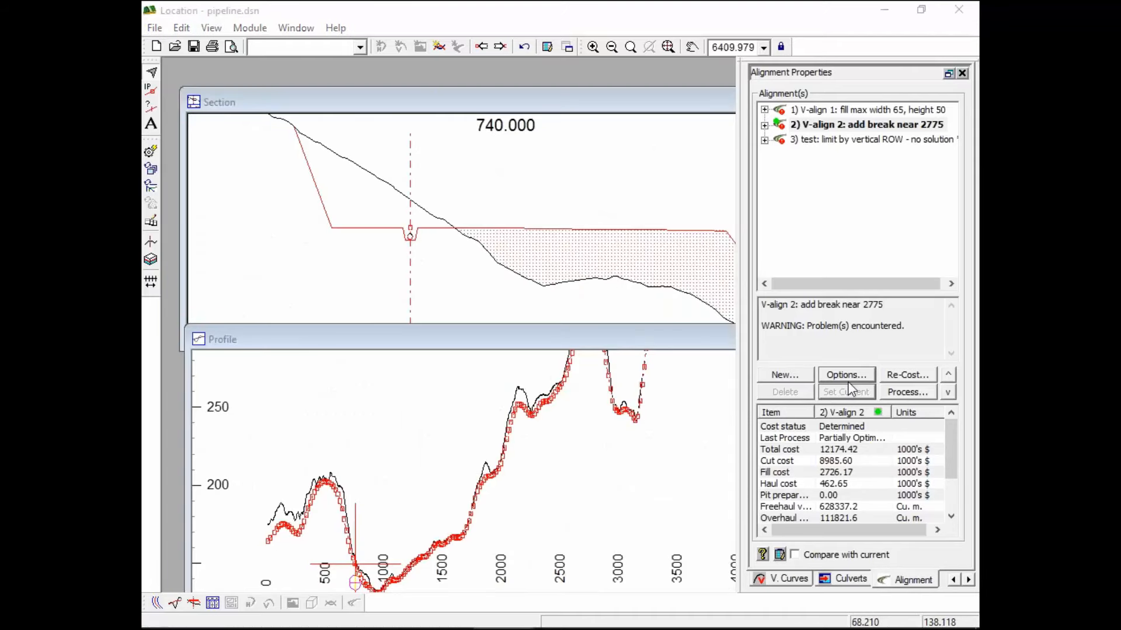
pyautogui.click(493, 148)
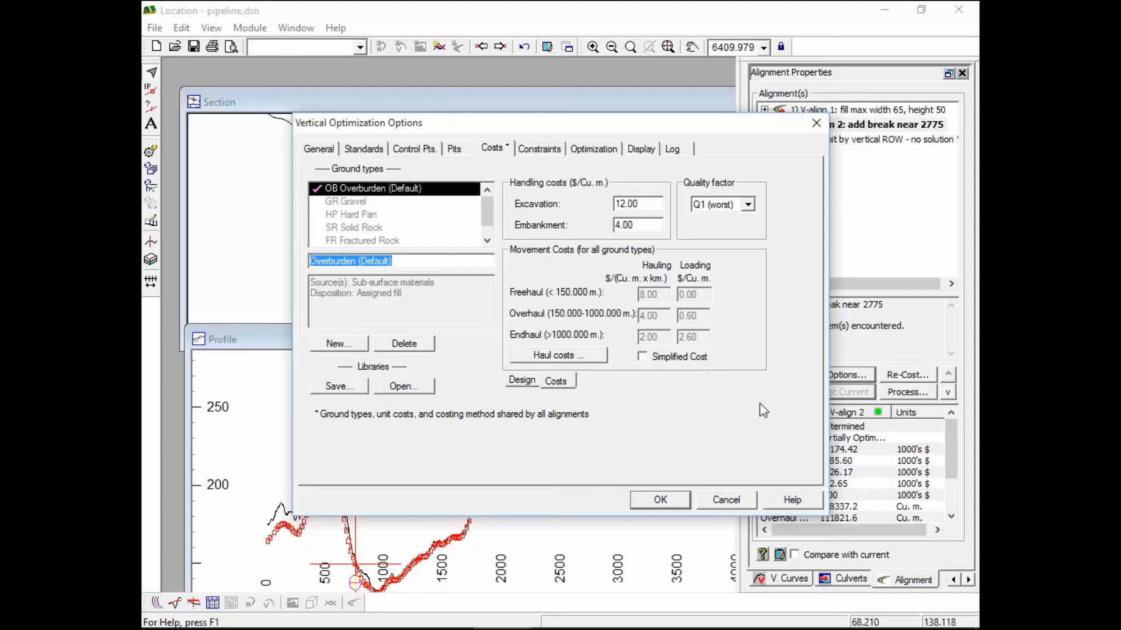
pyautogui.click(737, 500)
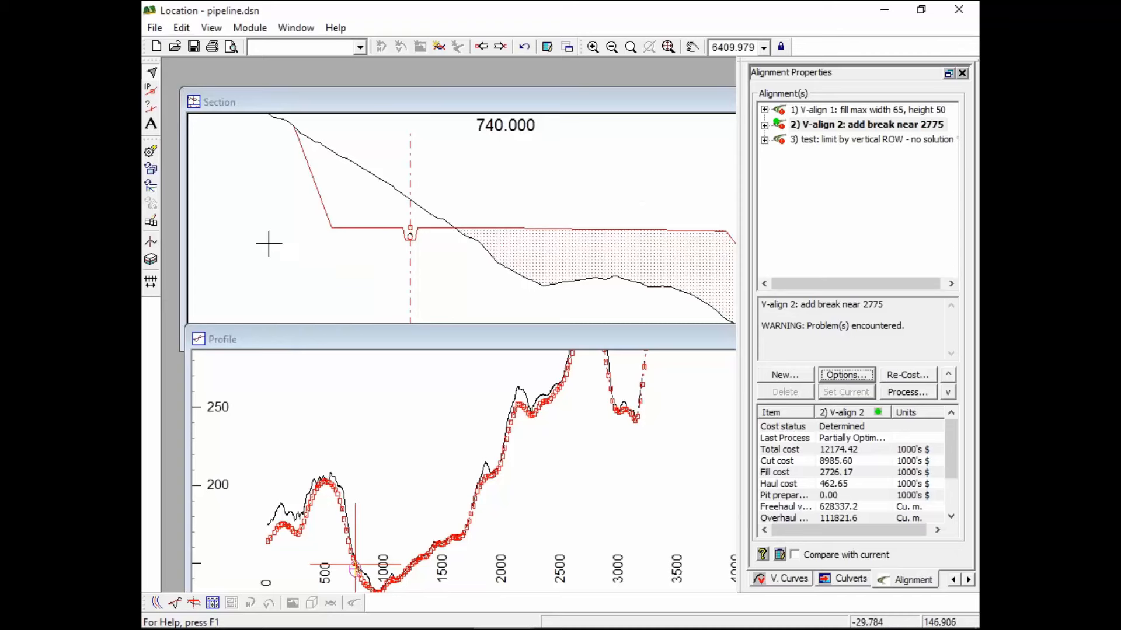
pyautogui.click(157, 609)
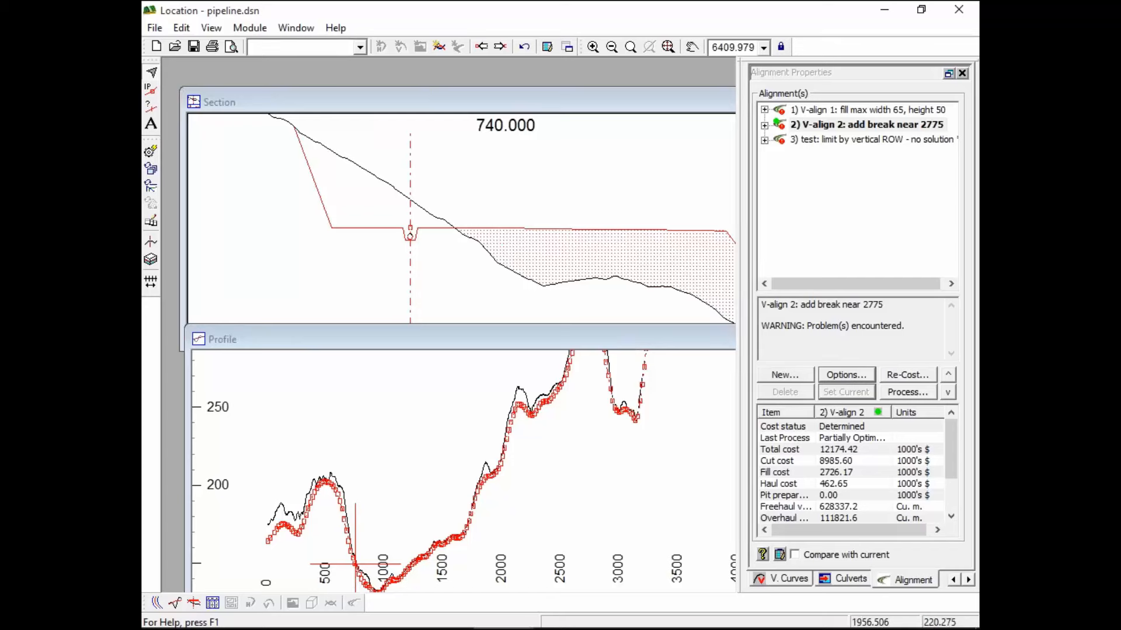
pyautogui.click(850, 453)
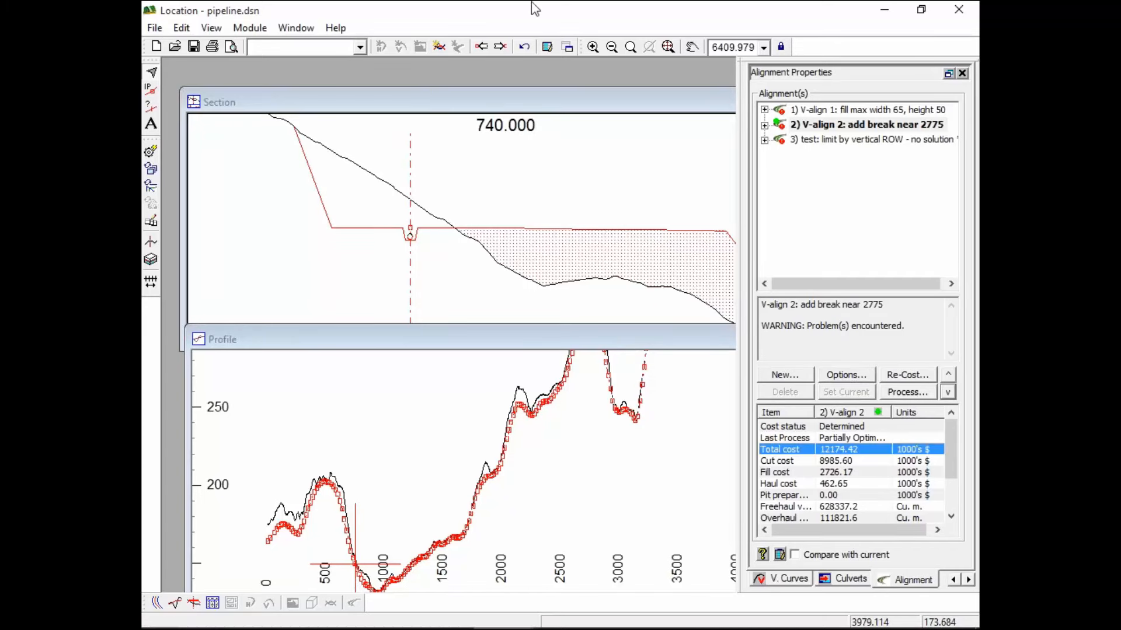
pyautogui.click(853, 376)
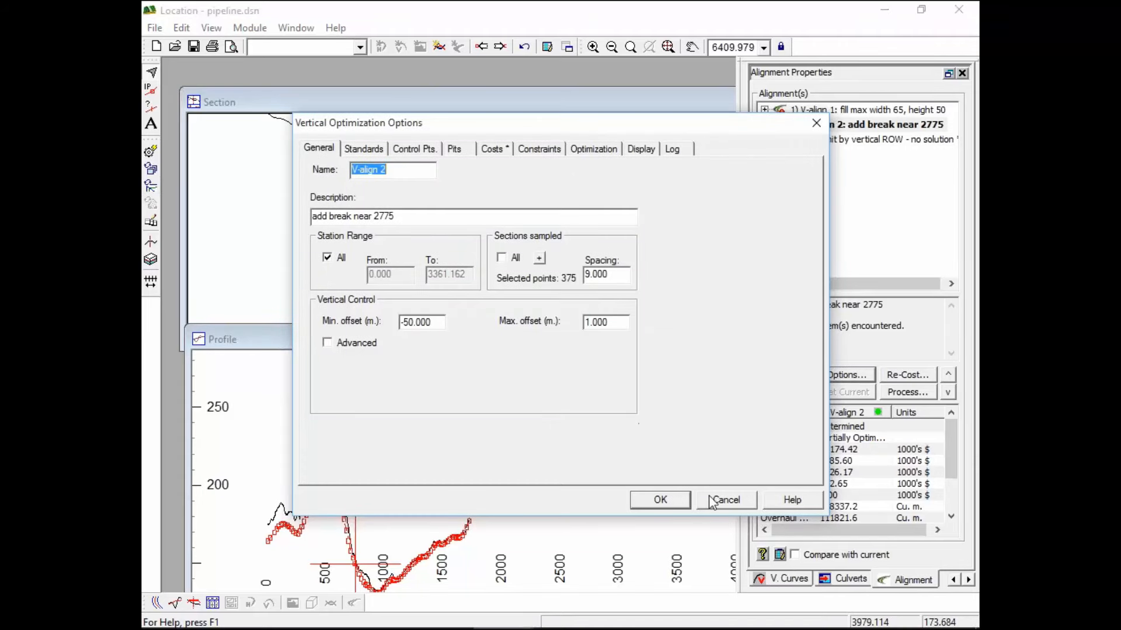
pyautogui.click(727, 501)
pyautogui.click(849, 451)
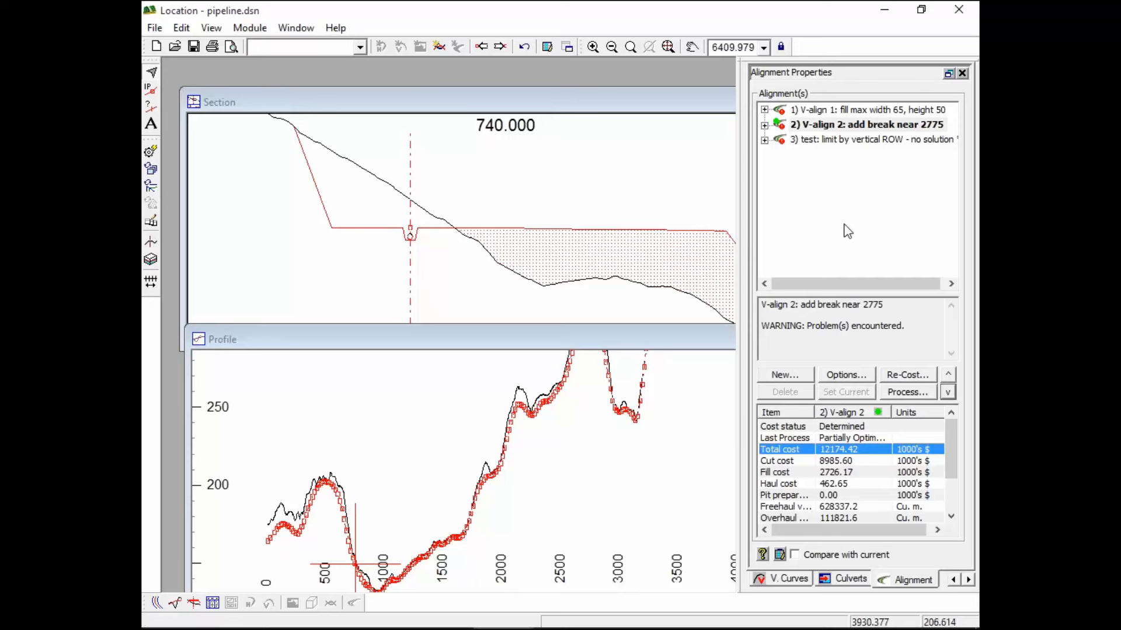
pyautogui.click(845, 374)
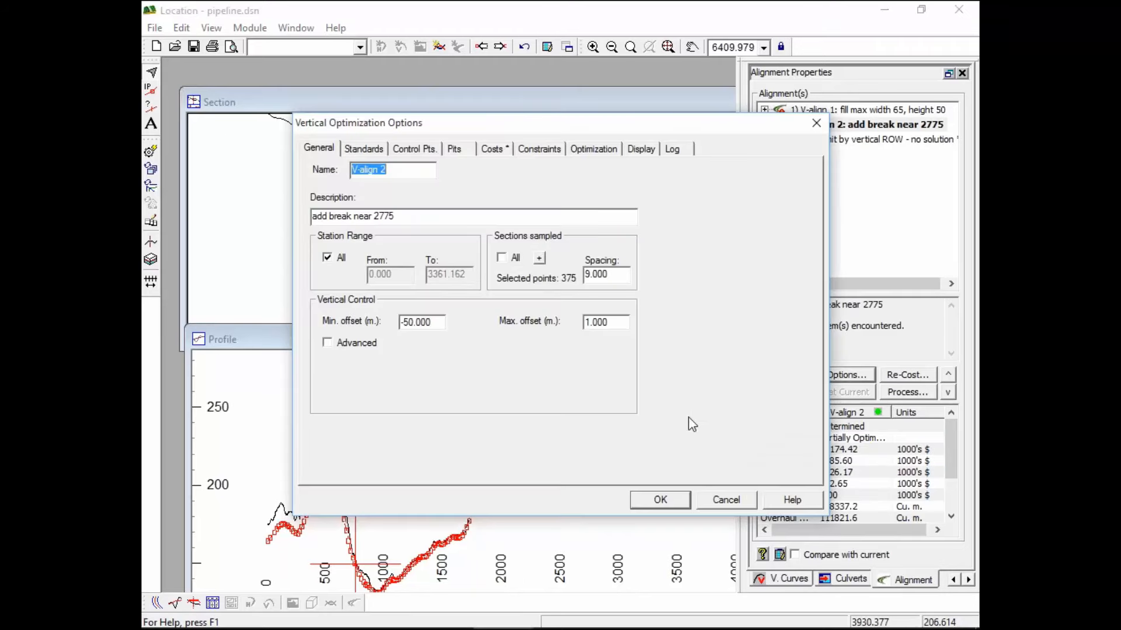
pyautogui.click(724, 503)
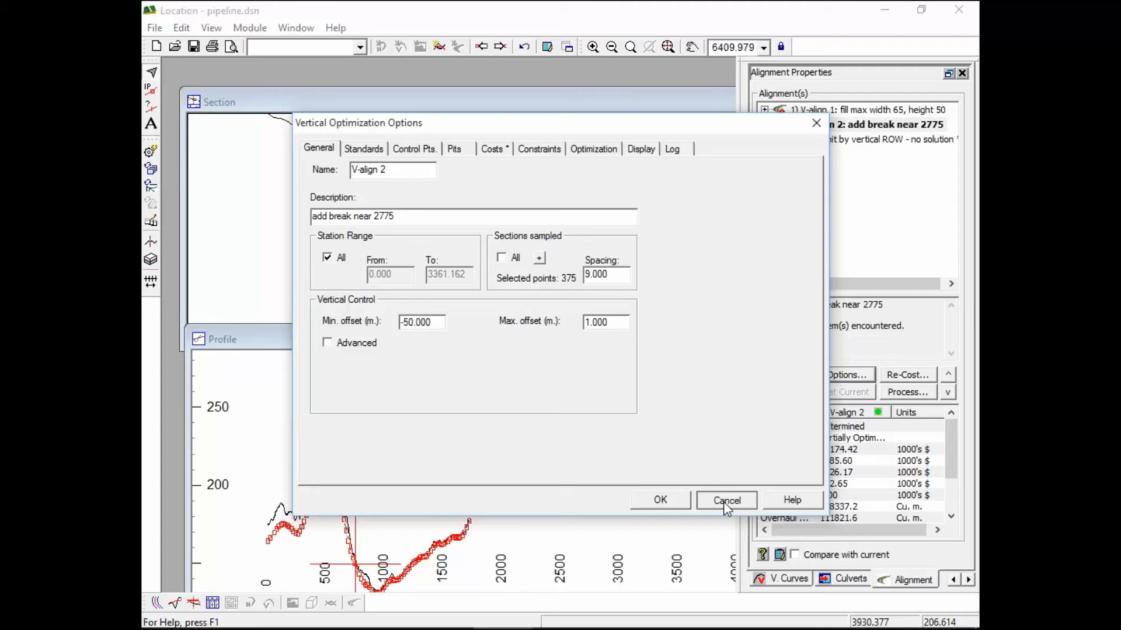
pyautogui.click(727, 502)
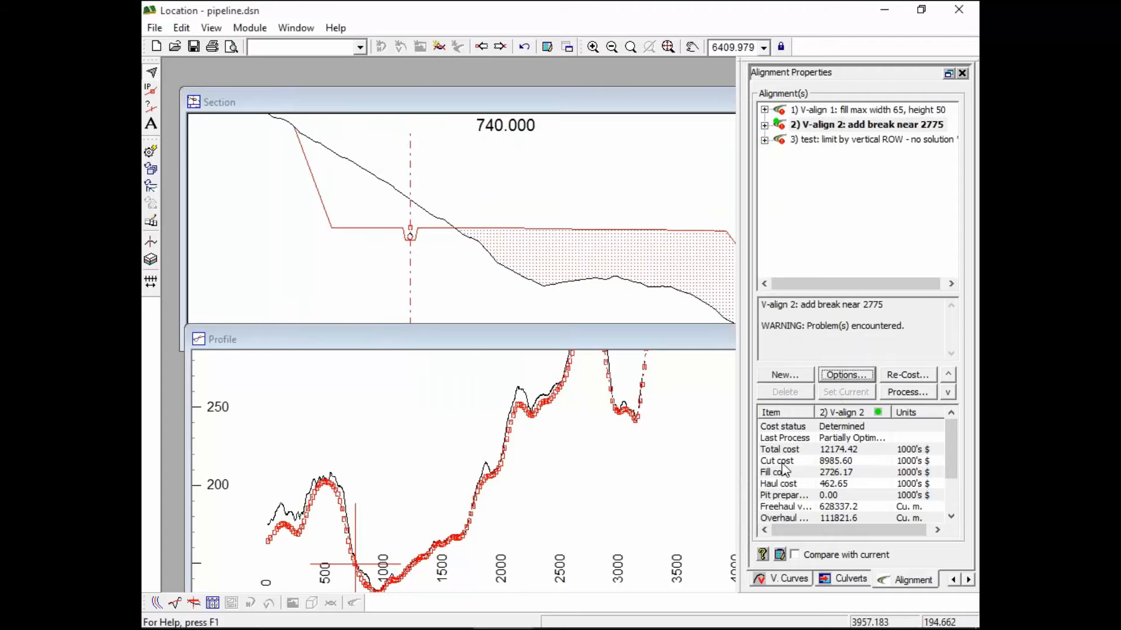